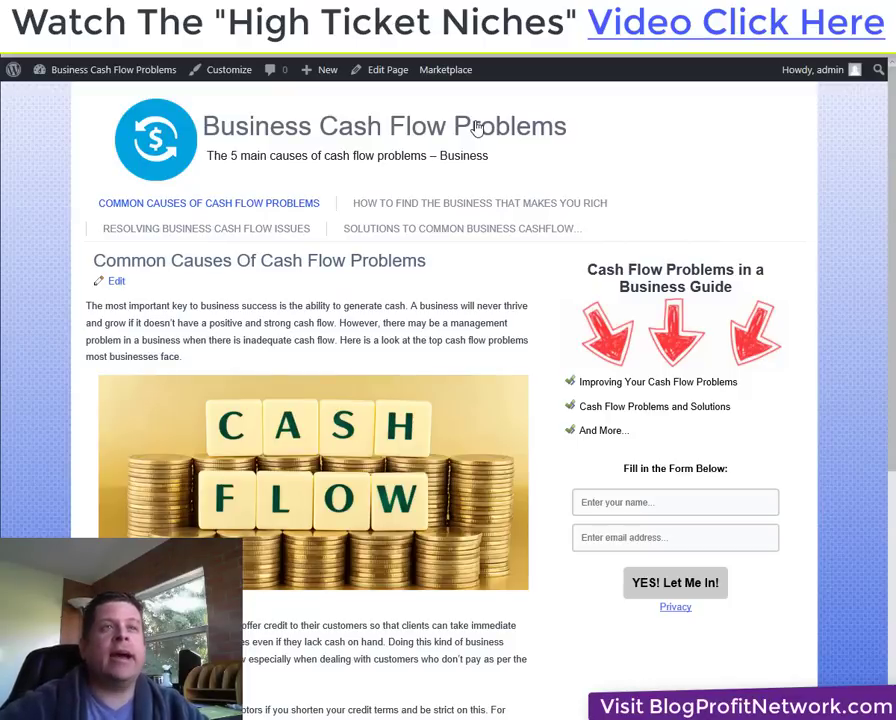
# Switch from the WordPress site to the Keyword Planner results for 'business cash flow problems'.
pyautogui.moveTo(440, 68)
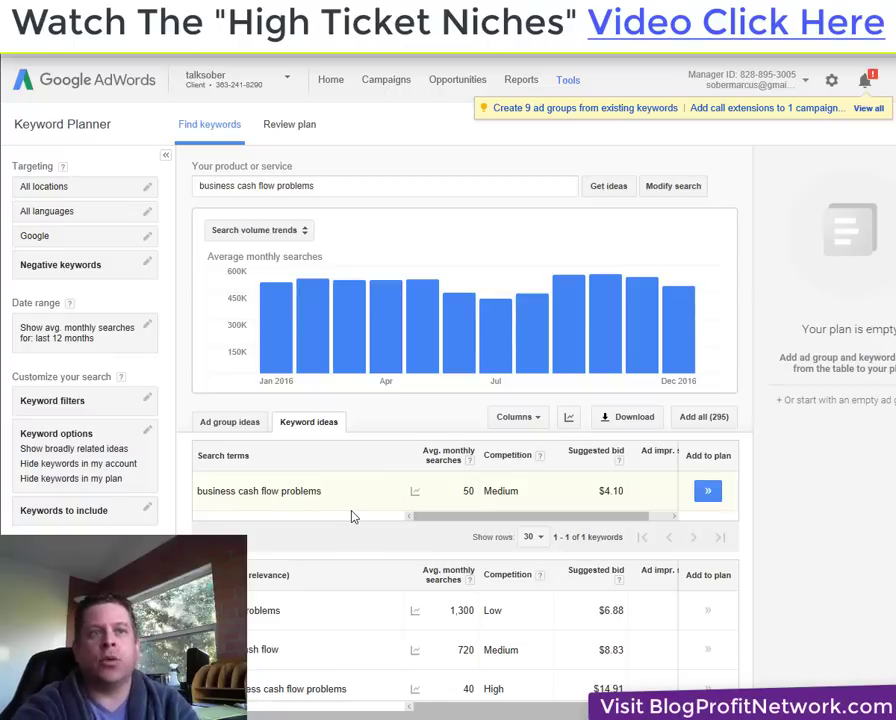
# Copy the keyword 'business cash flow problems' from the first results row and open a new browser tab.
pyautogui.moveTo(356, 500); pyautogui.dragTo(213, 498)
pyautogui.hotkey('ctrl', 'c')
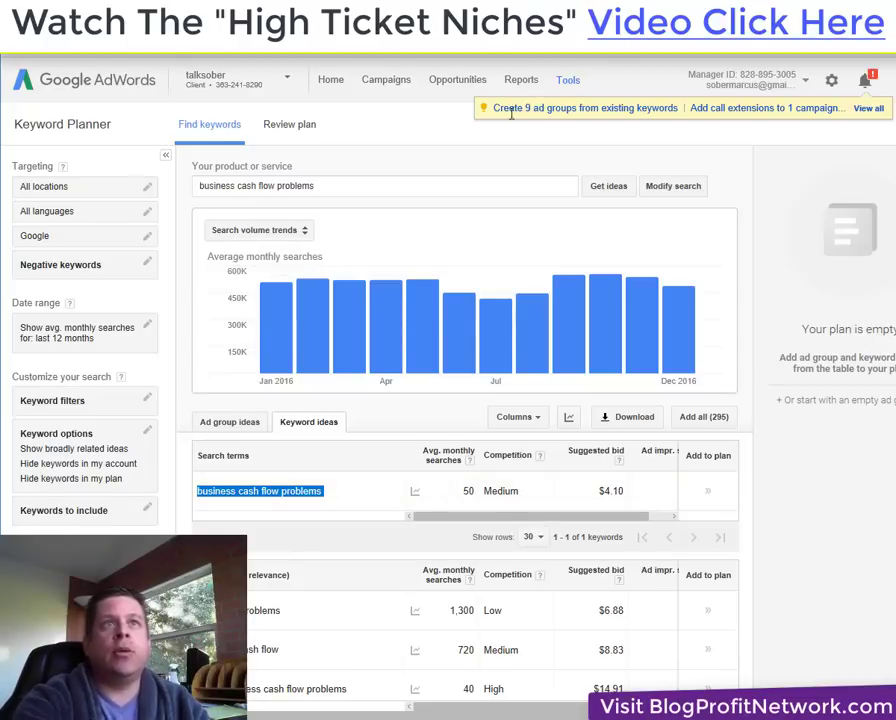
pyautogui.hotkey('ctrl', 't')
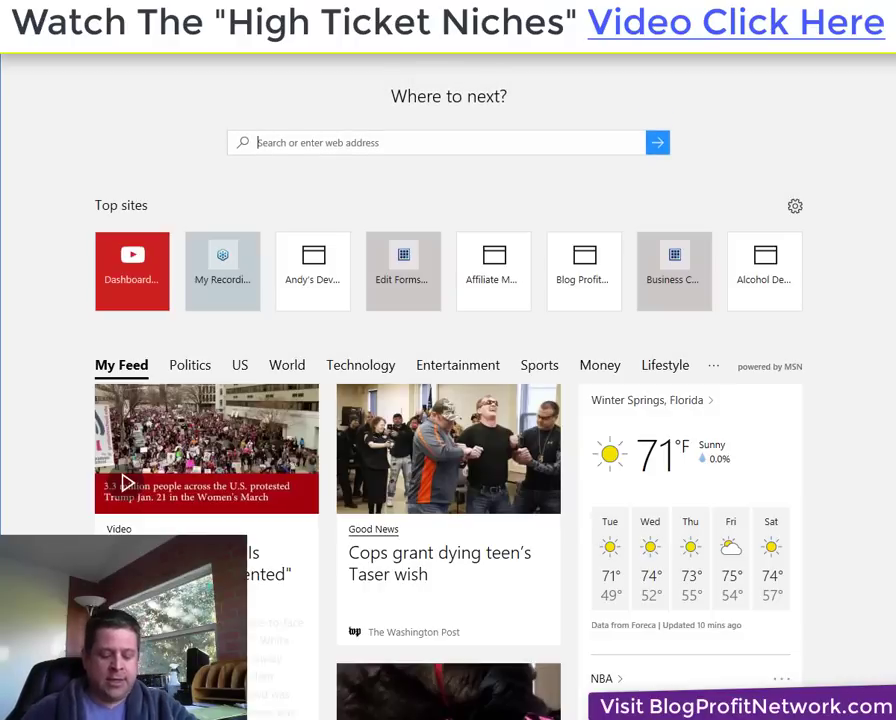
# Search Bing for 'business cash flow problems' and review the 5,710,000 results.
pyautogui.hotkey('ctrl', 'v')
pyautogui.scroll(-1, 448, 400)
pyautogui.press('Return')
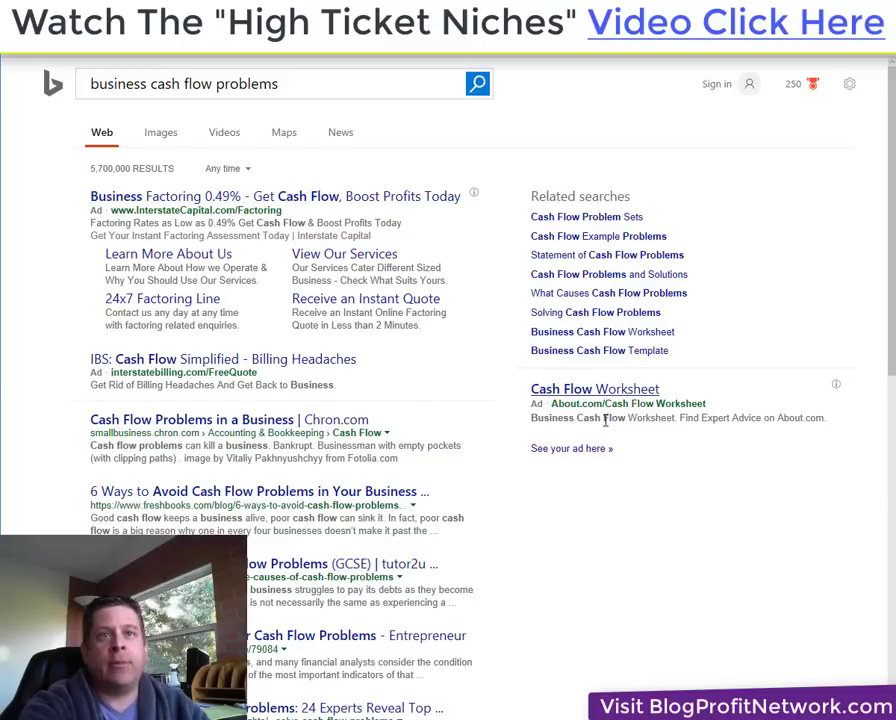
pyautogui.scroll(-7, 890, 256)
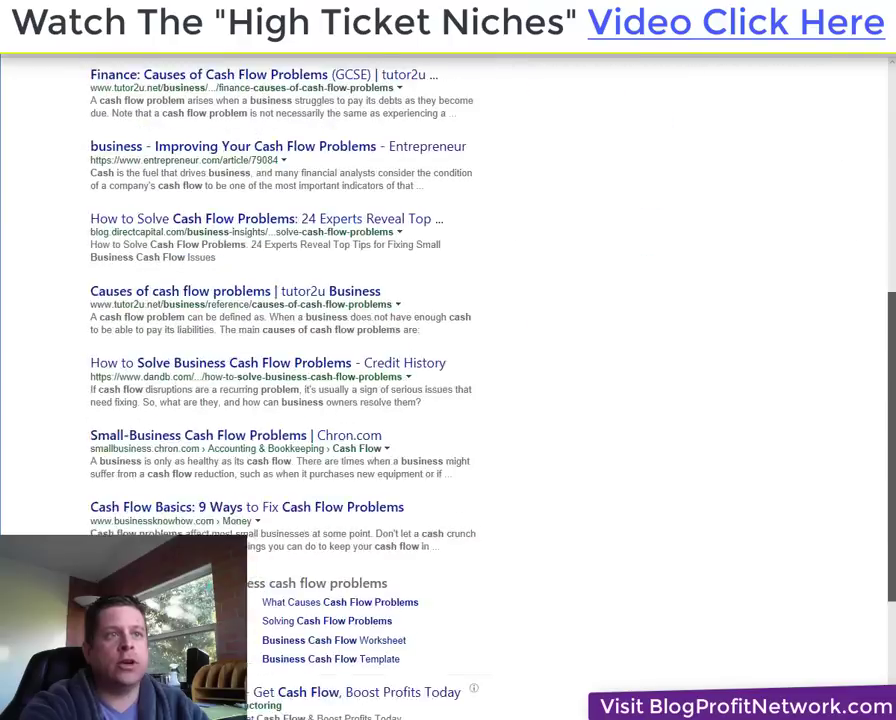
pyautogui.scroll(-1, 890, 300)
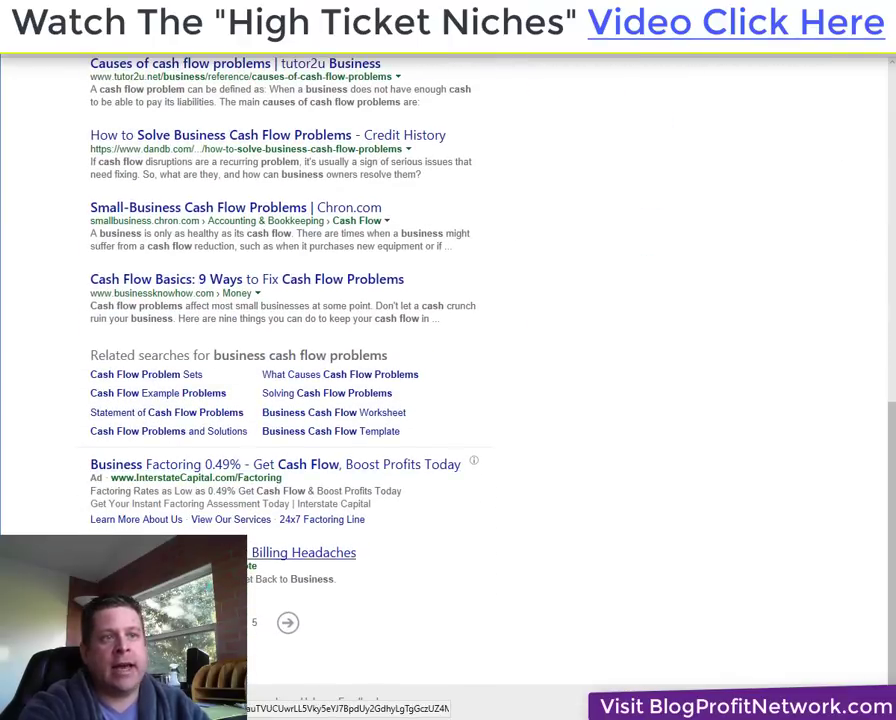
pyautogui.scroll(8, 516, 448)
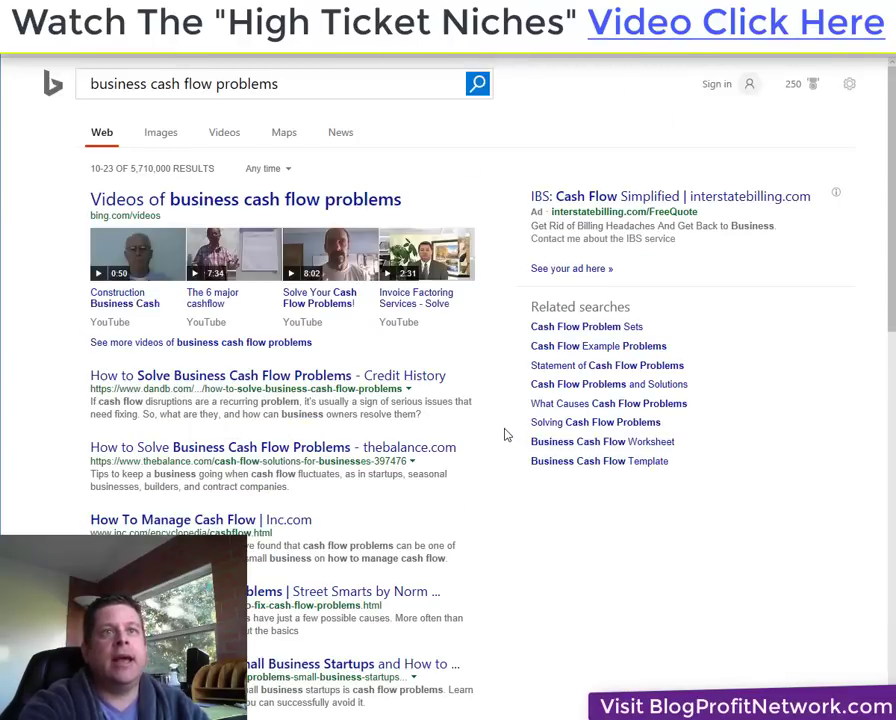
pyautogui.scroll(-5, 748, 346)
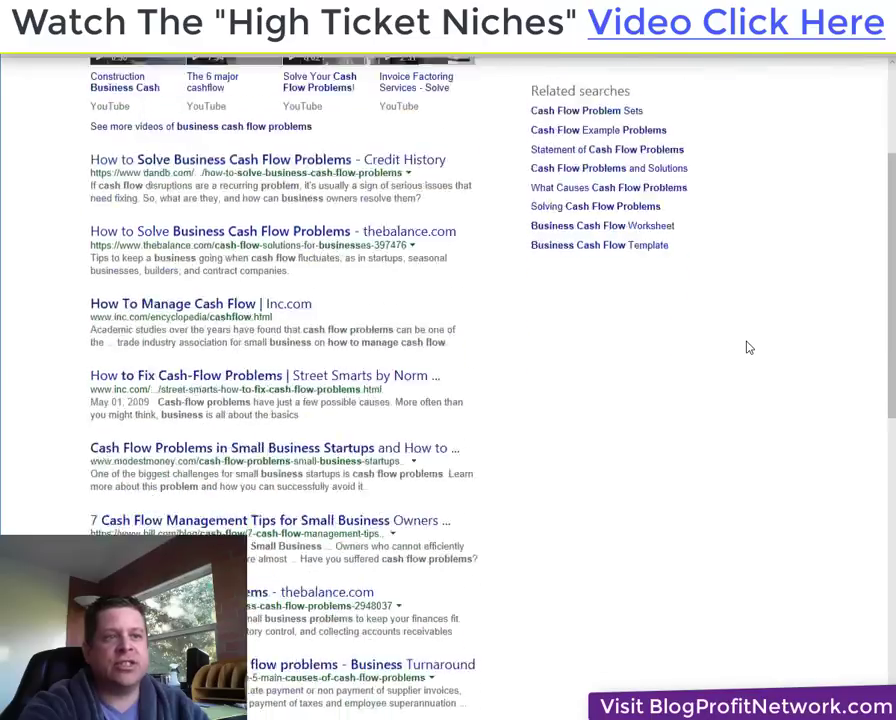
pyautogui.scroll(-3, 748, 346)
pyautogui.scroll(10, 666, 432)
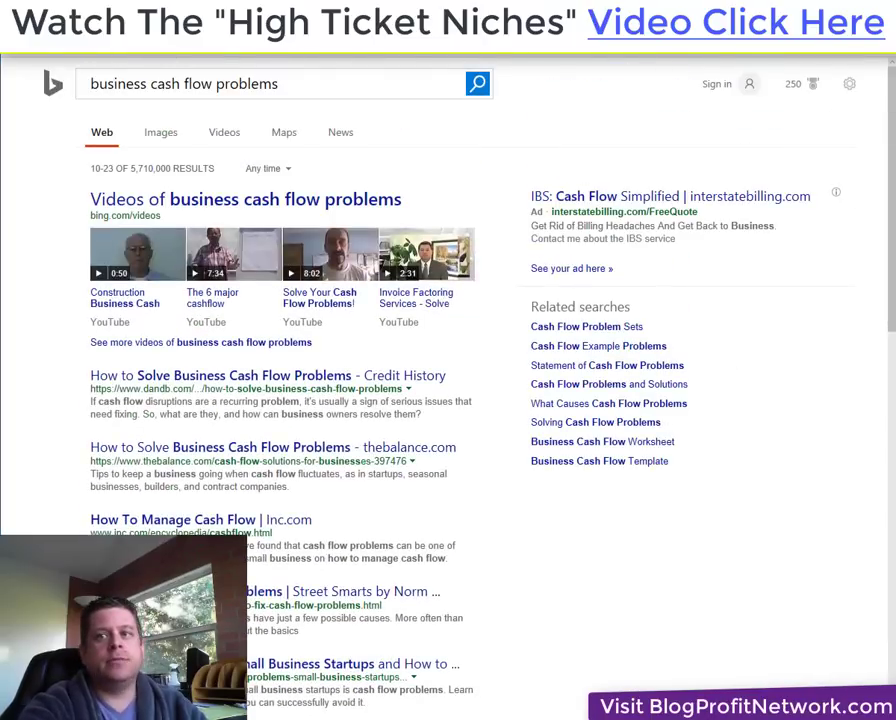
# Go to the Google homepage from the address bar.
pyautogui.click(304, 46)
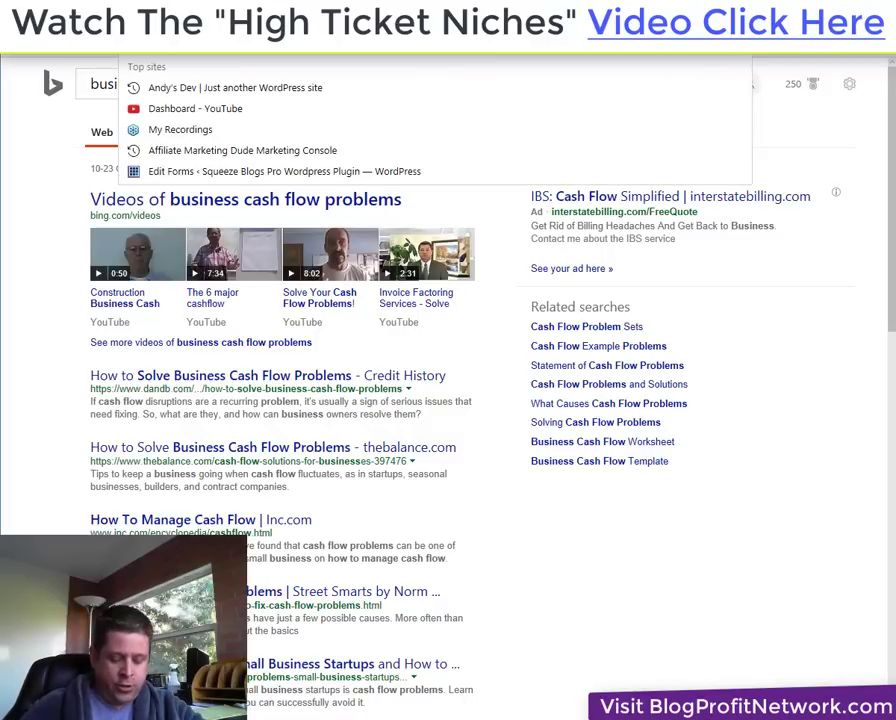
pyautogui.write('google.')
pyautogui.press('Return')
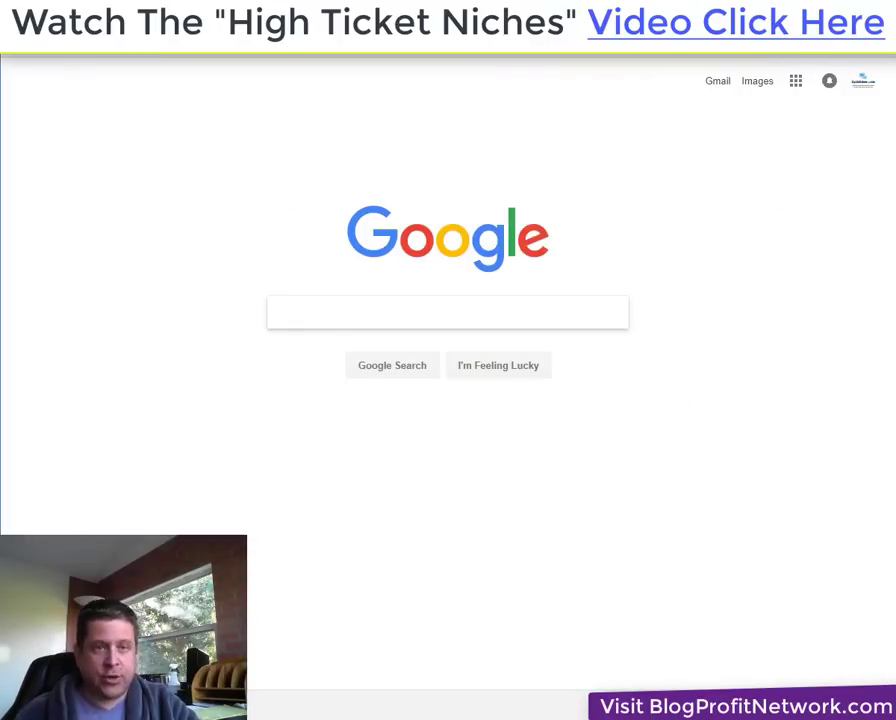
# Google 'business cash flow problems' and note the about 7,540,000 results count.
pyautogui.hotkey('ctrl', 'v')
pyautogui.press('Return')
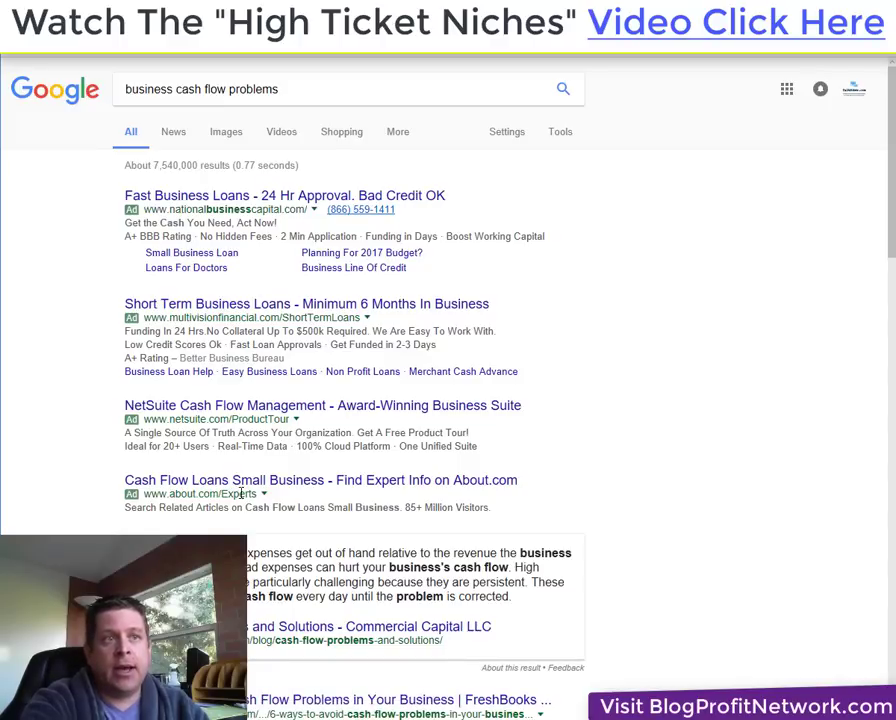
pyautogui.moveTo(235, 493); pyautogui.dragTo(174, 506)
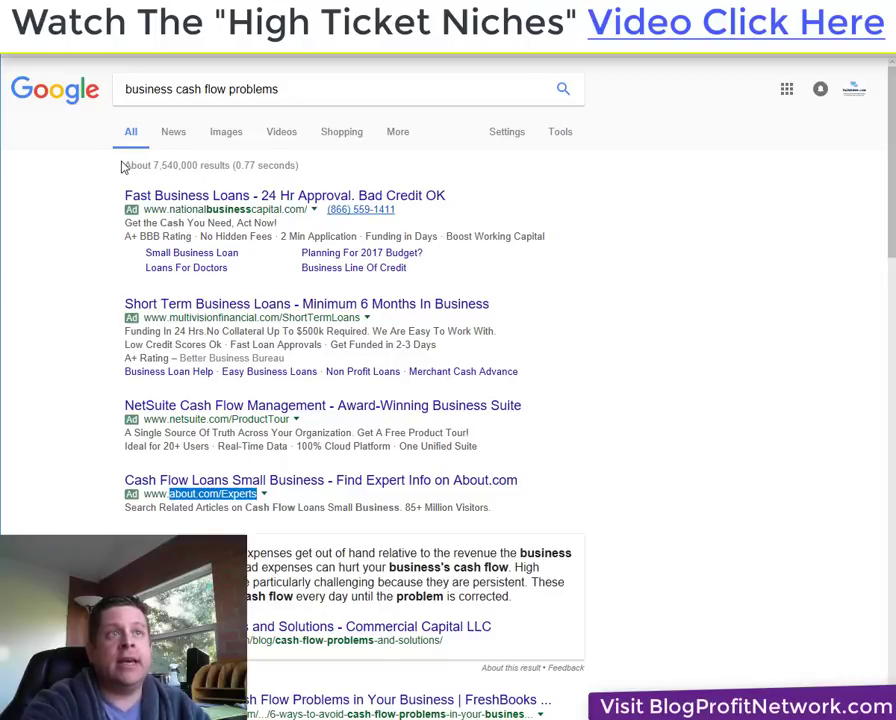
pyautogui.moveTo(123, 167); pyautogui.dragTo(234, 165)
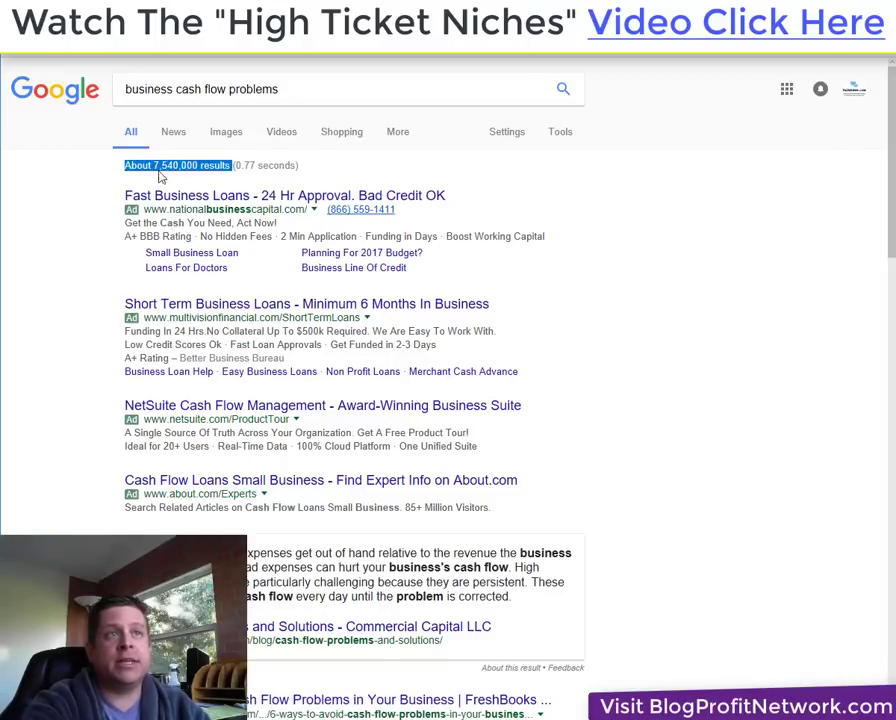
pyautogui.scroll(-2, 228, 506)
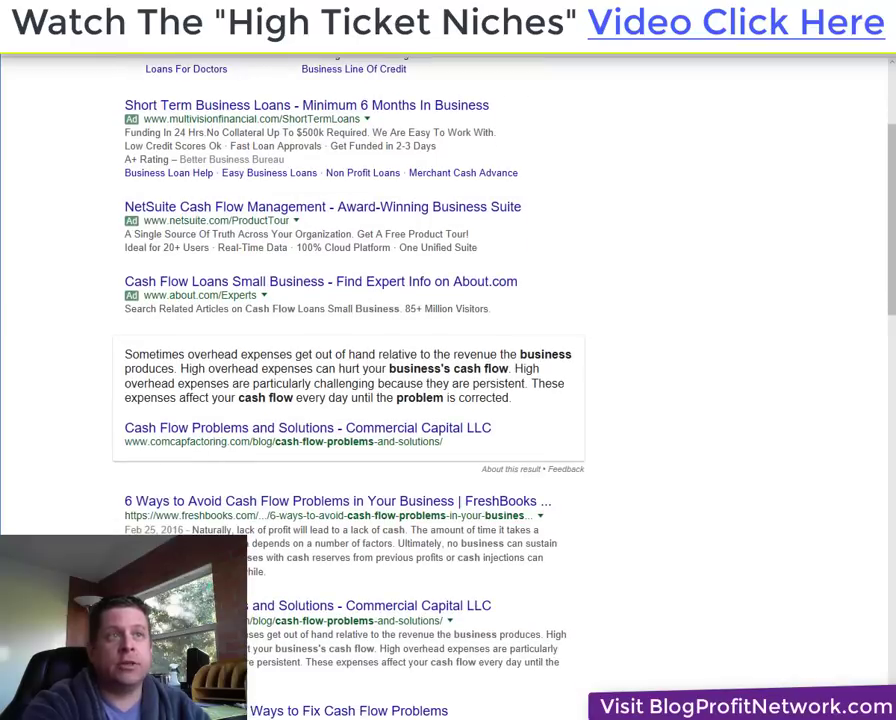
pyautogui.scroll(2, 228, 506)
# Re-run the search as the exact phrase "business cash flow problems" (about 25,900 results), then return to Keyword Planner.
pyautogui.click(334, 89)
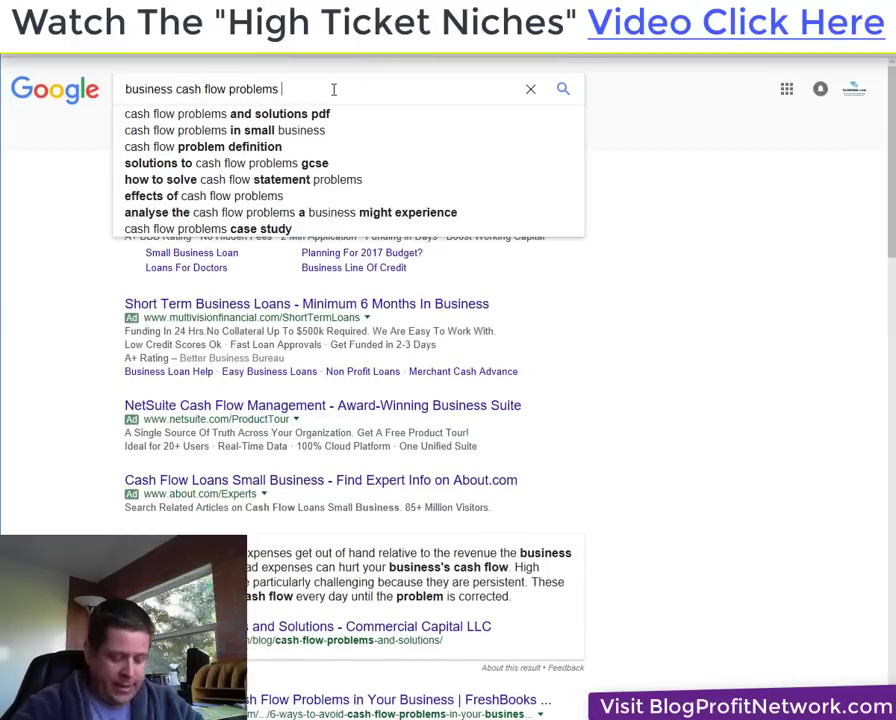
pyautogui.press('BackSpace')
pyautogui.write('"')
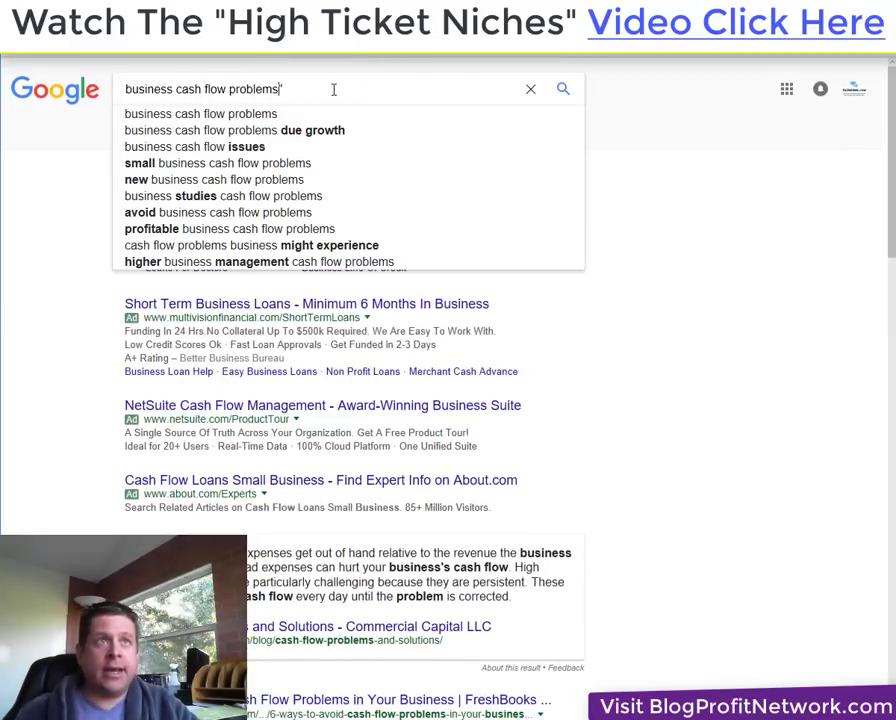
pyautogui.hotkey('ctrl', 'Left')
pyautogui.hotkey('ctrl', 'Left')
pyautogui.hotkey('ctrl', 'Left')
pyautogui.hotkey('ctrl', 'Left')
pyautogui.write('"')
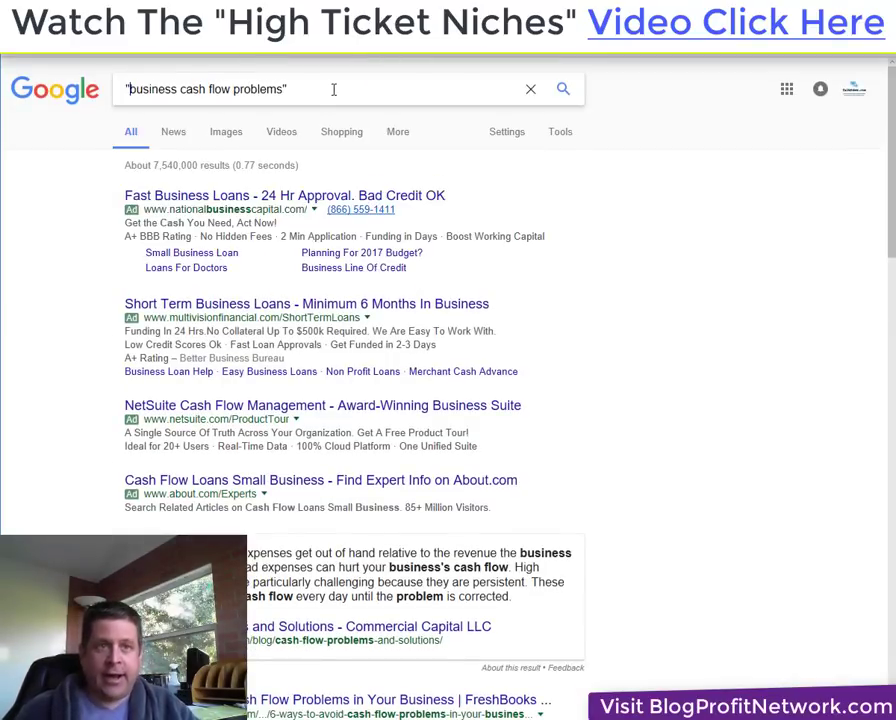
pyautogui.press('Return')
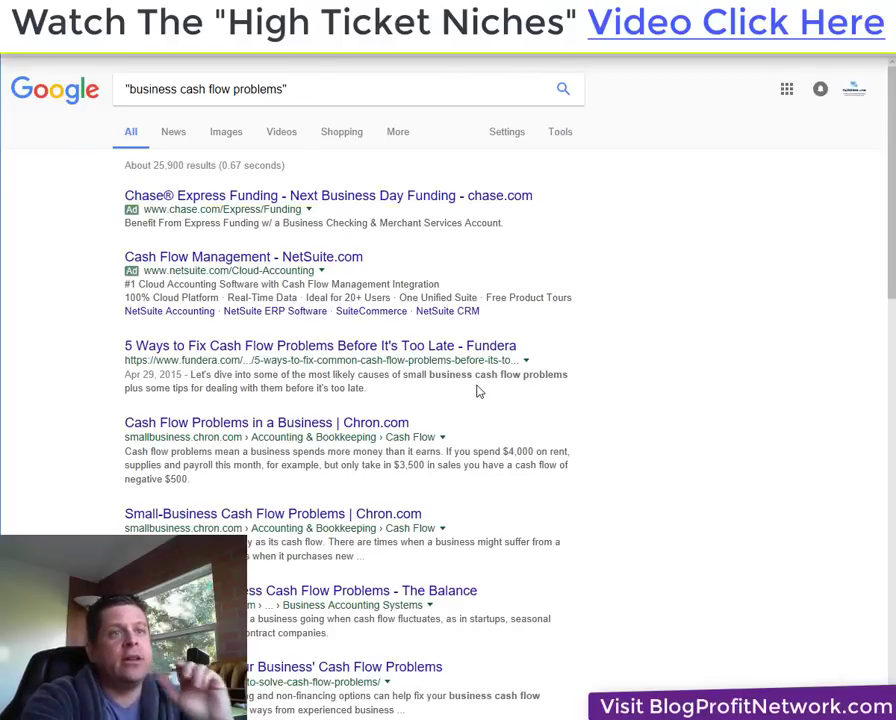
pyautogui.scroll(-7, 561, 455)
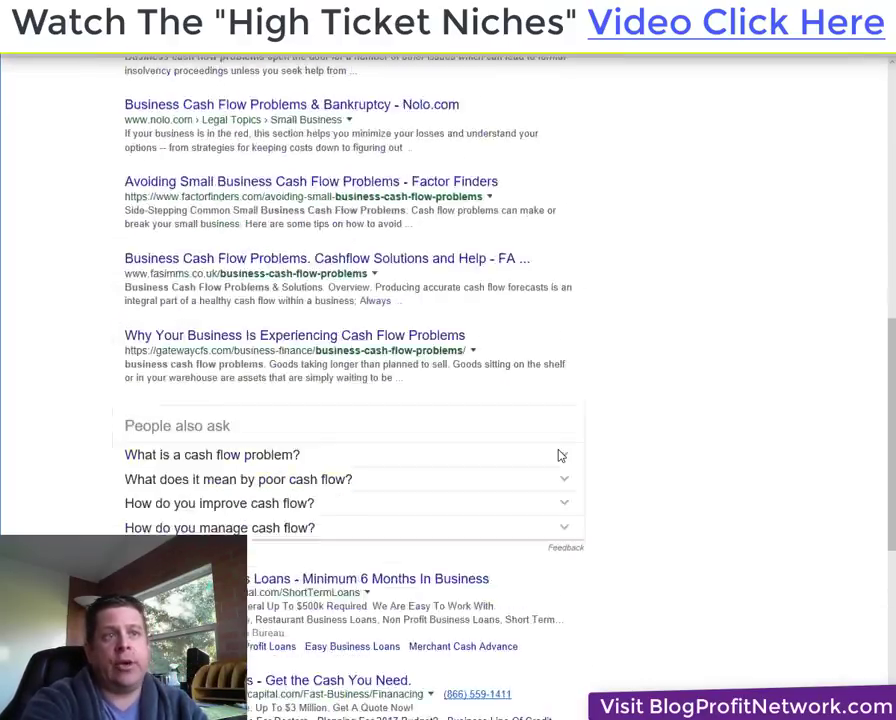
pyautogui.scroll(7, 565, 460)
pyautogui.hotkey('ctrl', 'Tab')
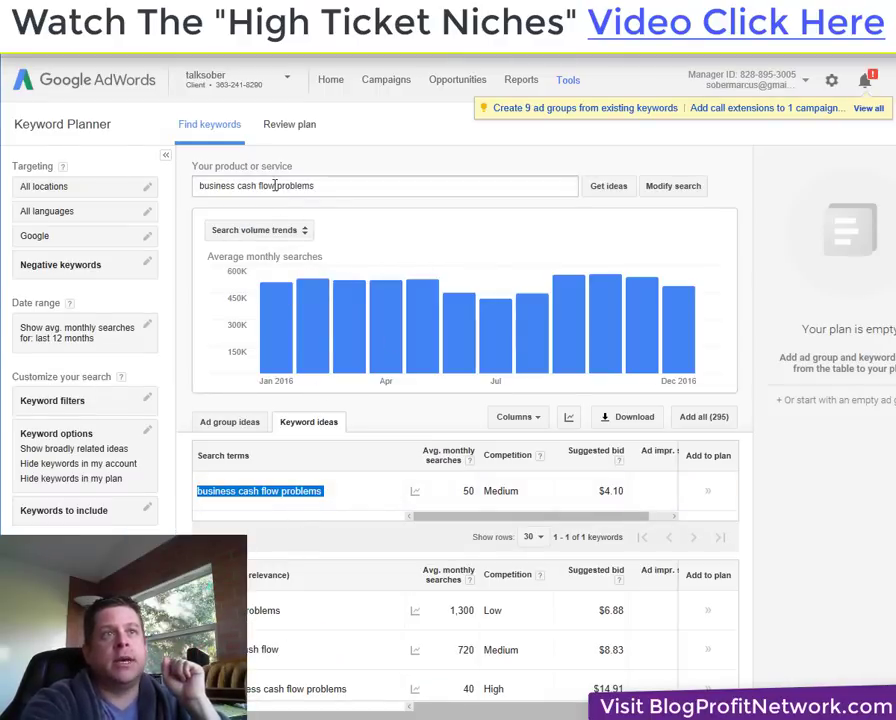
# Get Keyword Planner ideas for 'business cash flow', showing 720 monthly searches.
pyautogui.moveTo(275, 186); pyautogui.dragTo(360, 190)
pyautogui.press('BackSpace')
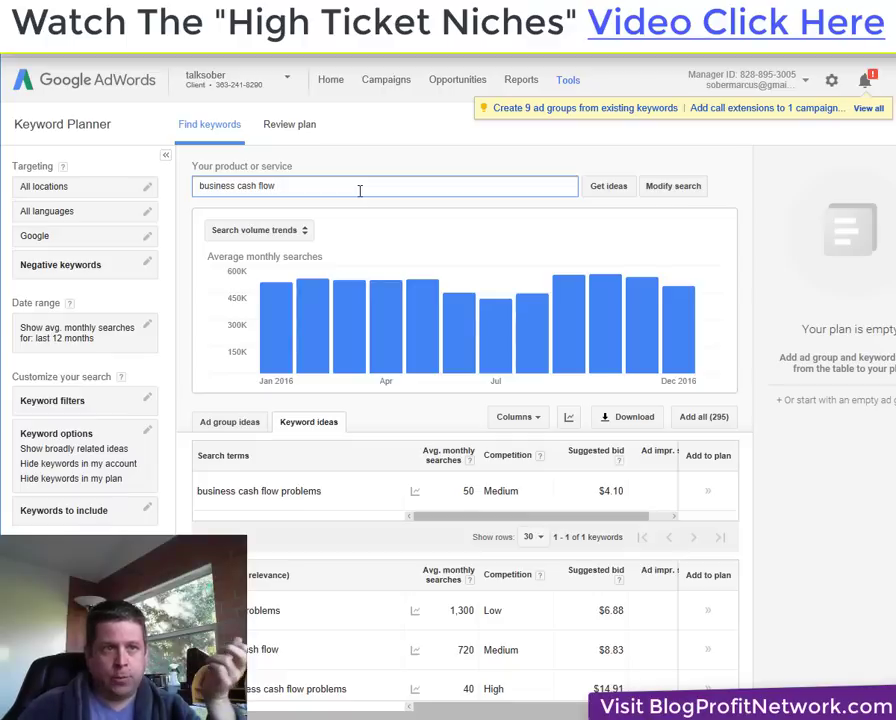
pyautogui.click(612, 189)
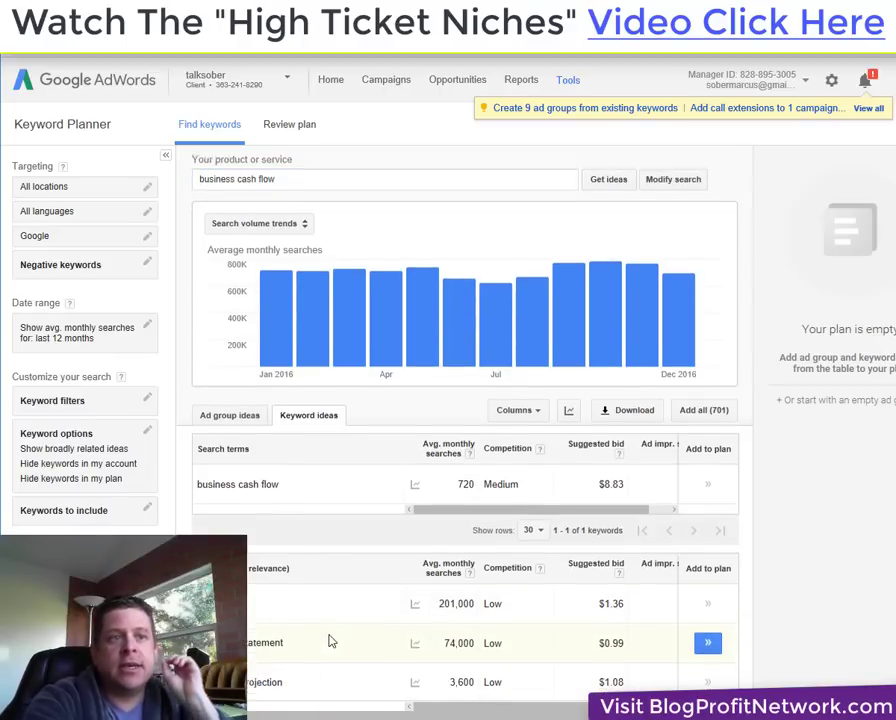
pyautogui.scroll(-1, 324, 638)
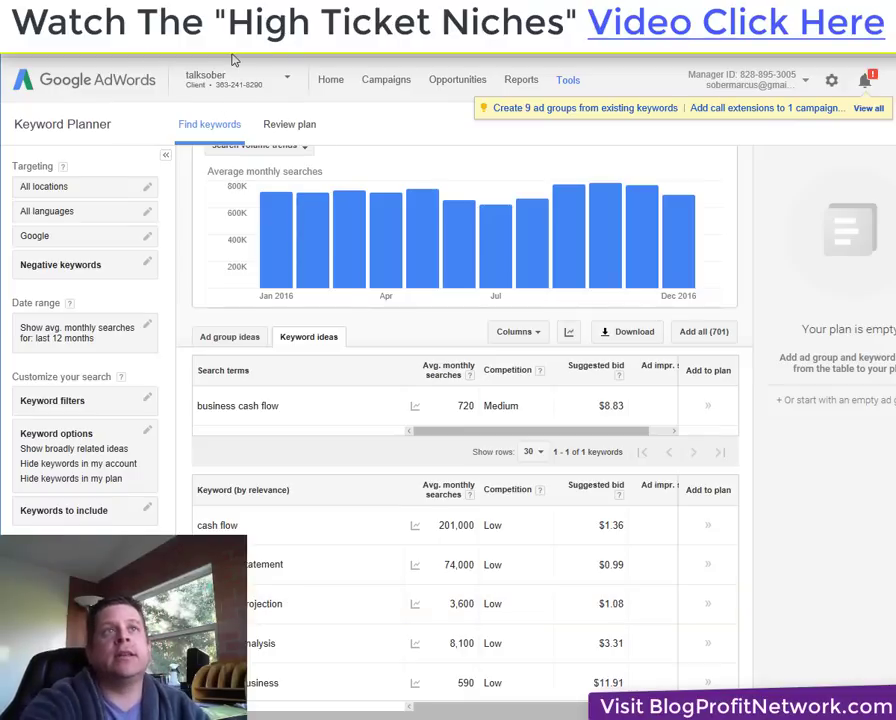
pyautogui.moveTo(281, 292)
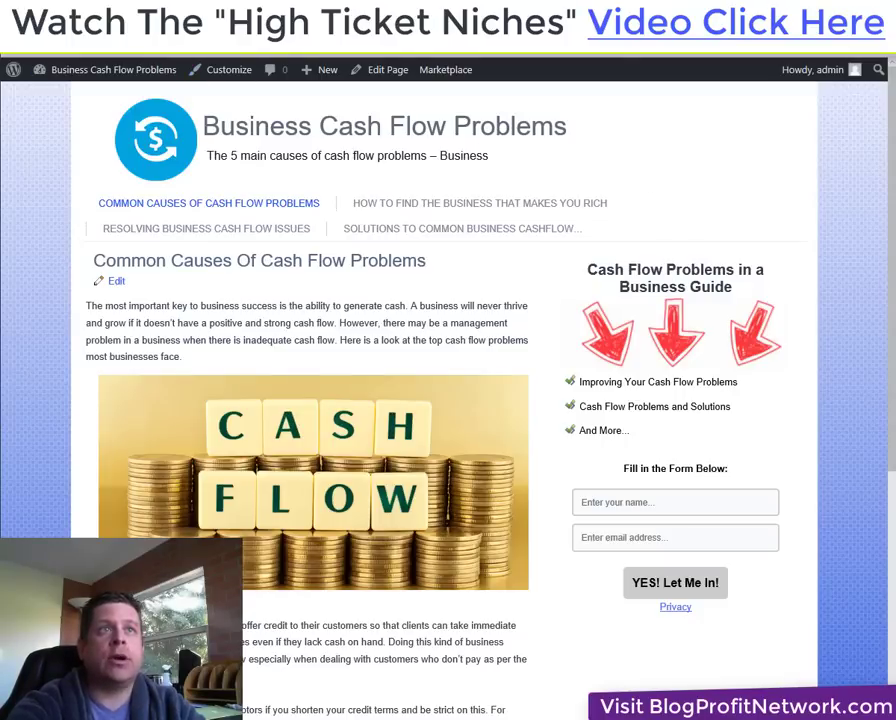
# Dismiss the address-bar list and go to the Business Cash Flow Problems admin Dashboard.
pyautogui.hotkey('ctrl', 'l')
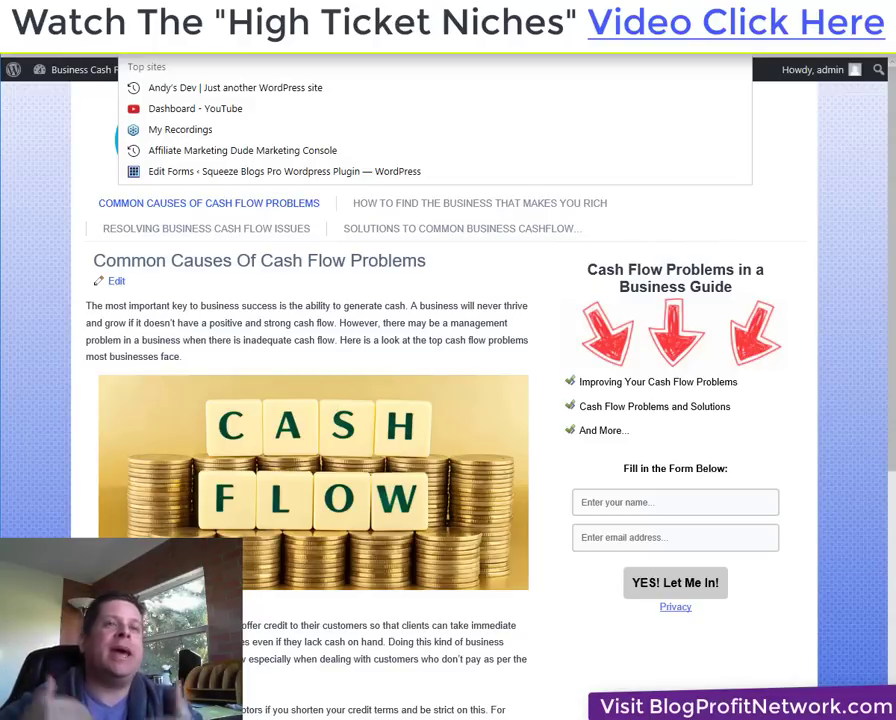
pyautogui.click(27, 217)
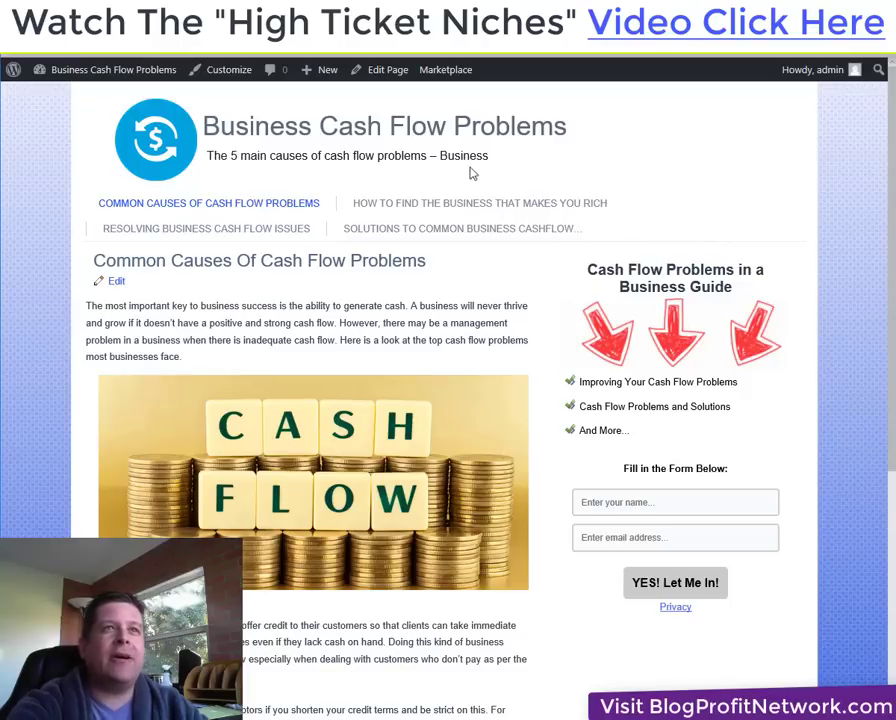
pyautogui.moveTo(158, 74)
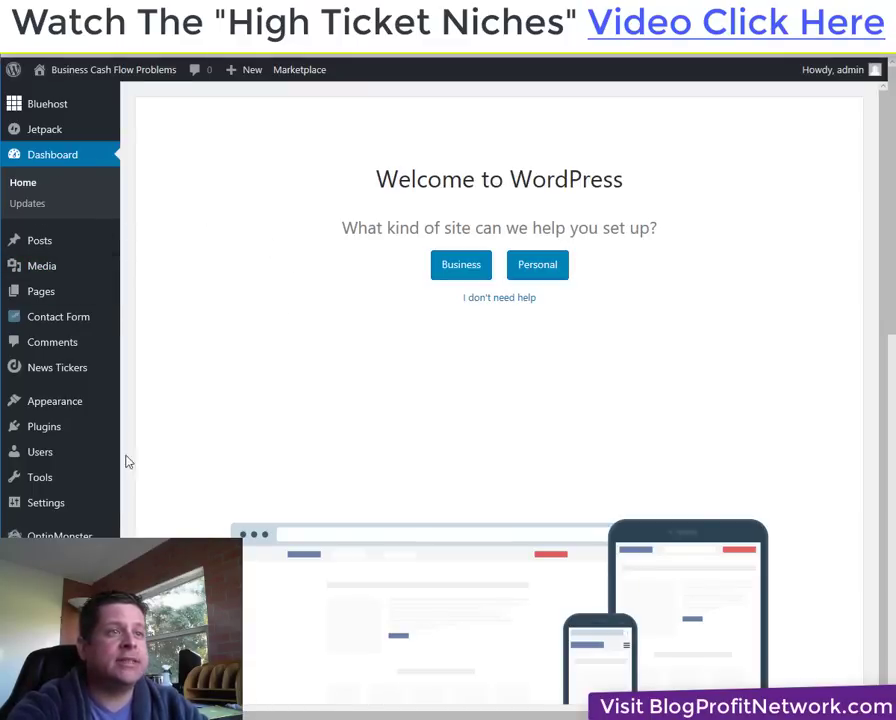
# In General Settings, replace the tagline with 'Locate The Cause... Fix The Problem Now'.
pyautogui.moveTo(74, 510)
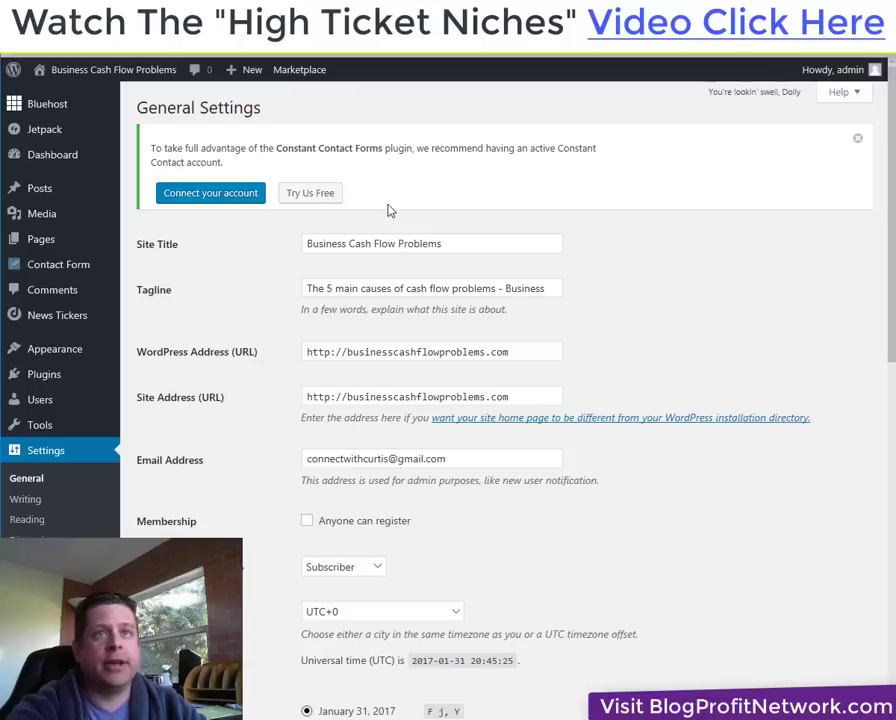
pyautogui.click(457, 237)
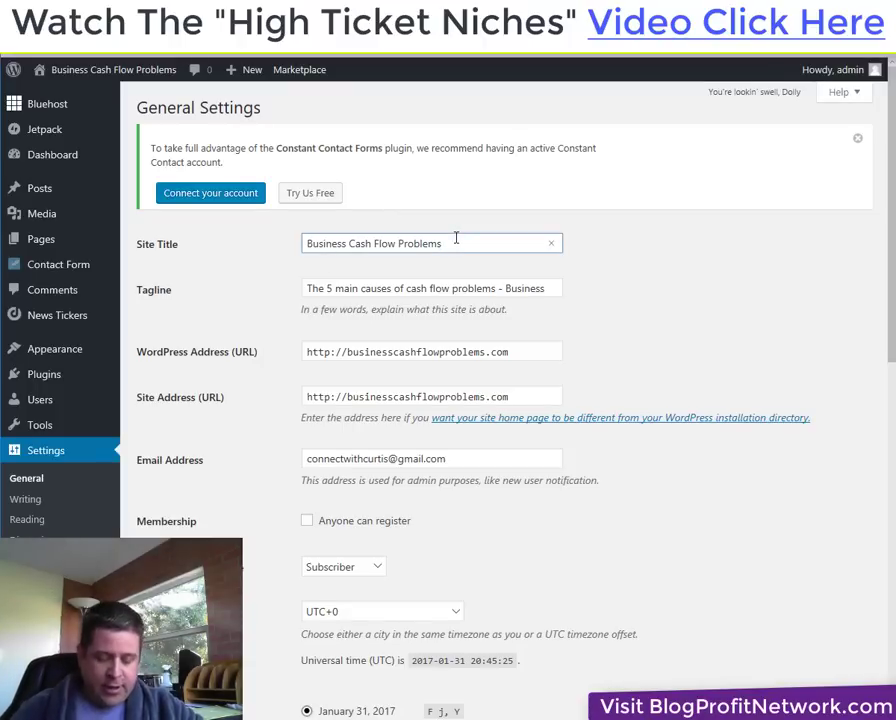
pyautogui.write('???')
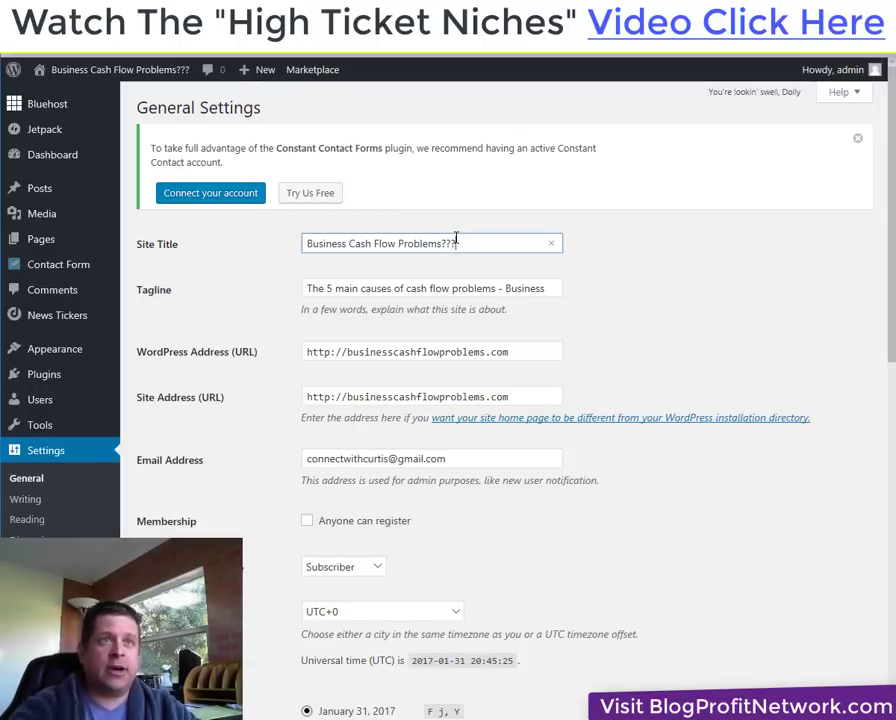
pyautogui.moveTo(554, 287); pyautogui.dragTo(262, 311)
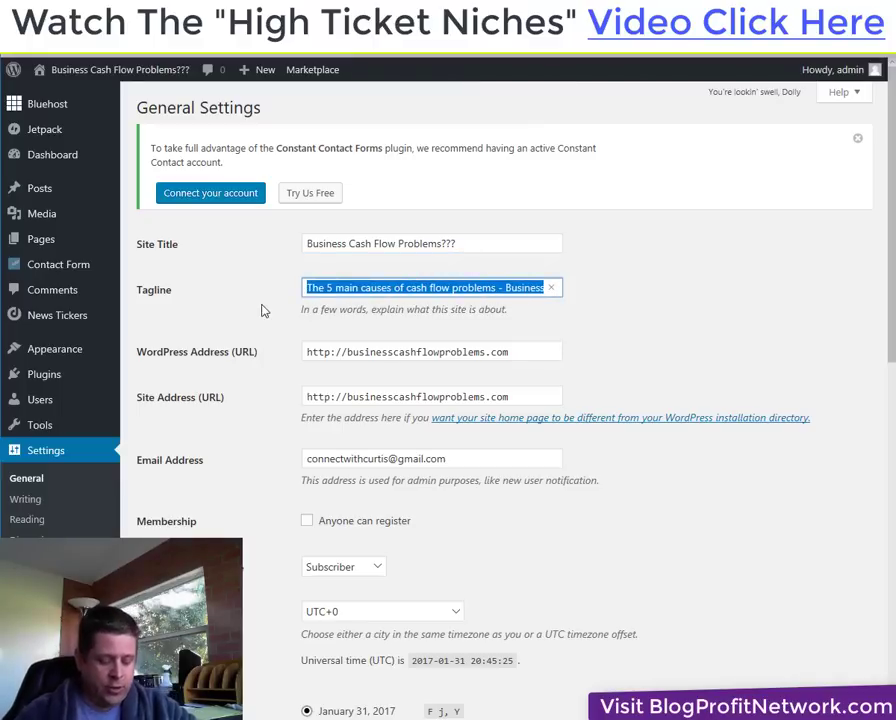
pyautogui.write('Locate The')
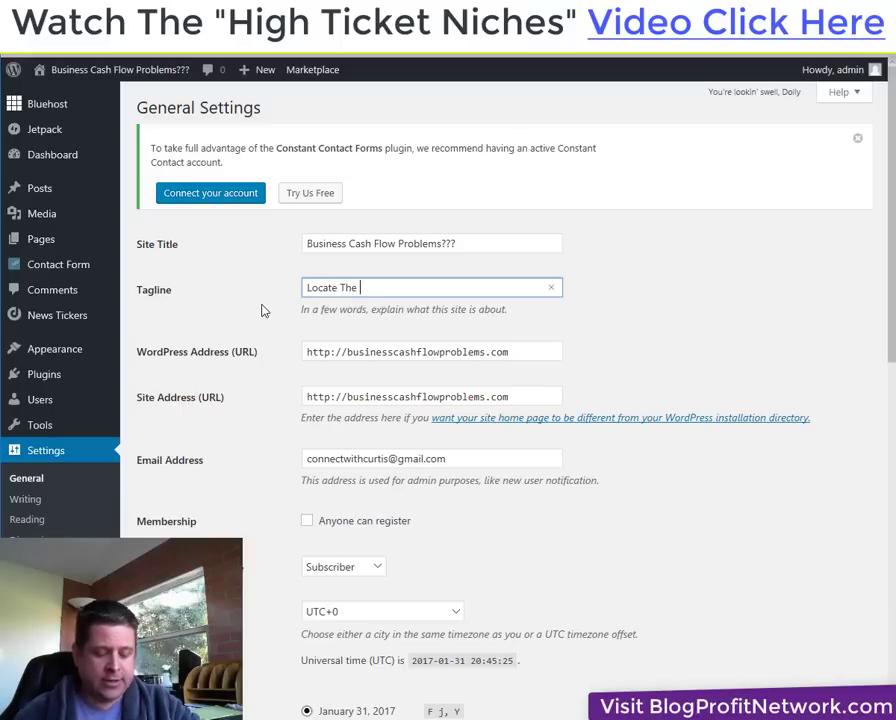
pyautogui.write(' Cause...')
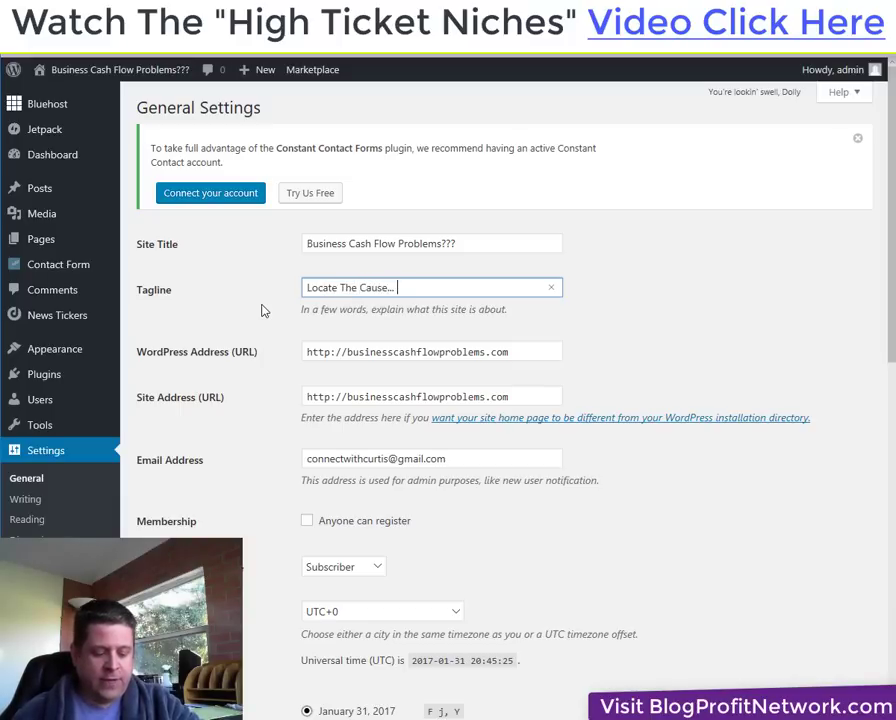
pyautogui.write(' Fix t')
pyautogui.press('BackSpace')
pyautogui.write('The ')
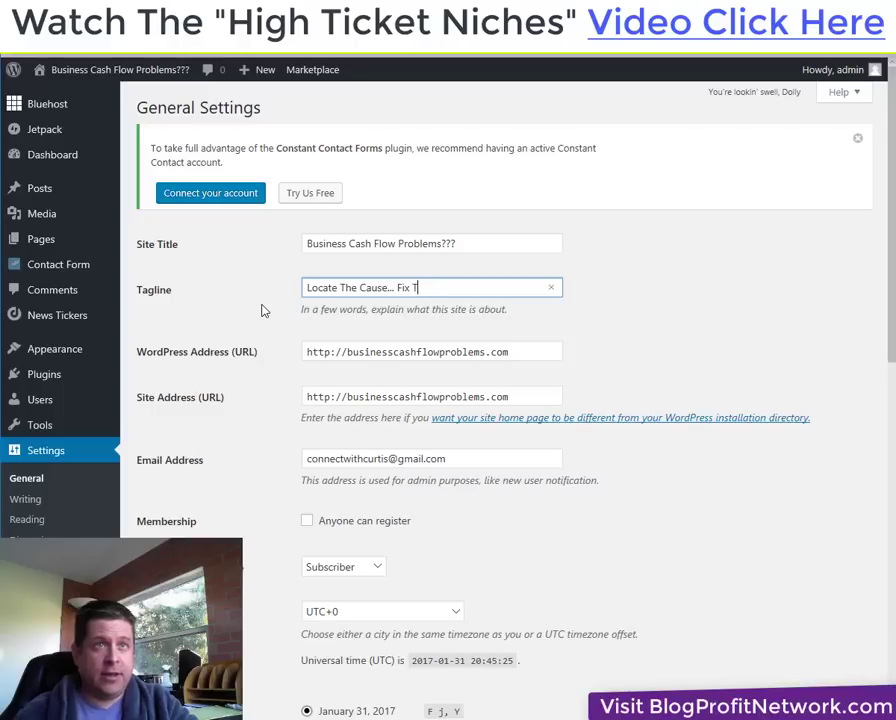
pyautogui.write('Problem ')
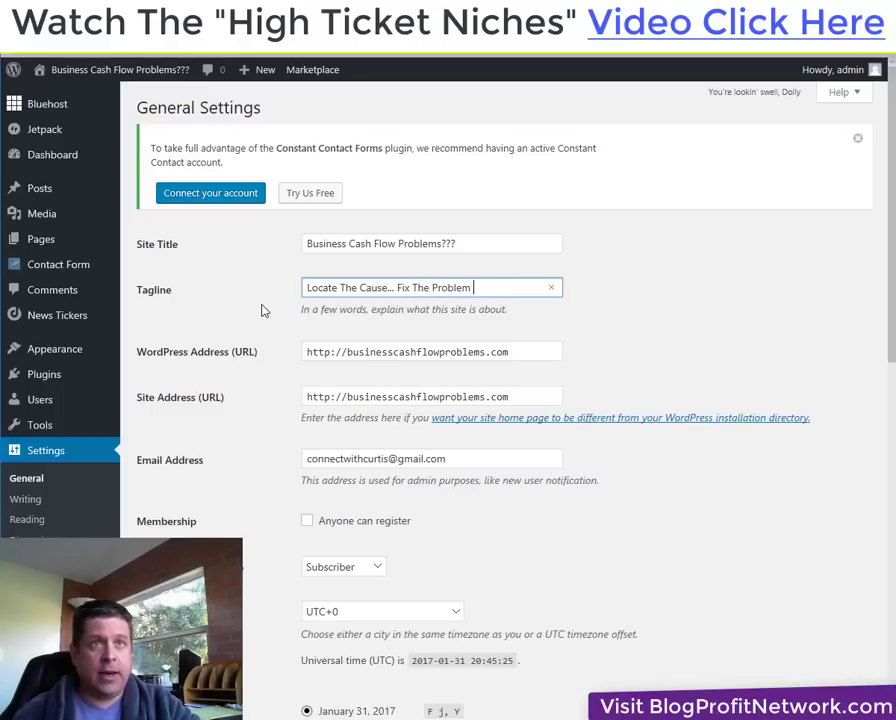
pyautogui.write('Now')
pyautogui.scroll(-3, 512, 440)
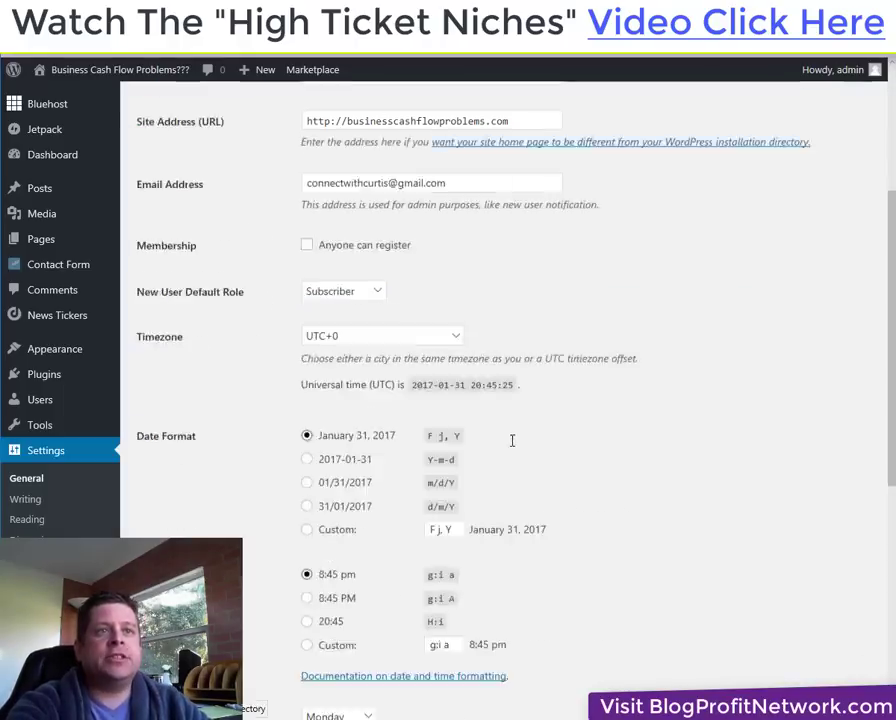
pyautogui.scroll(-5, 512, 440)
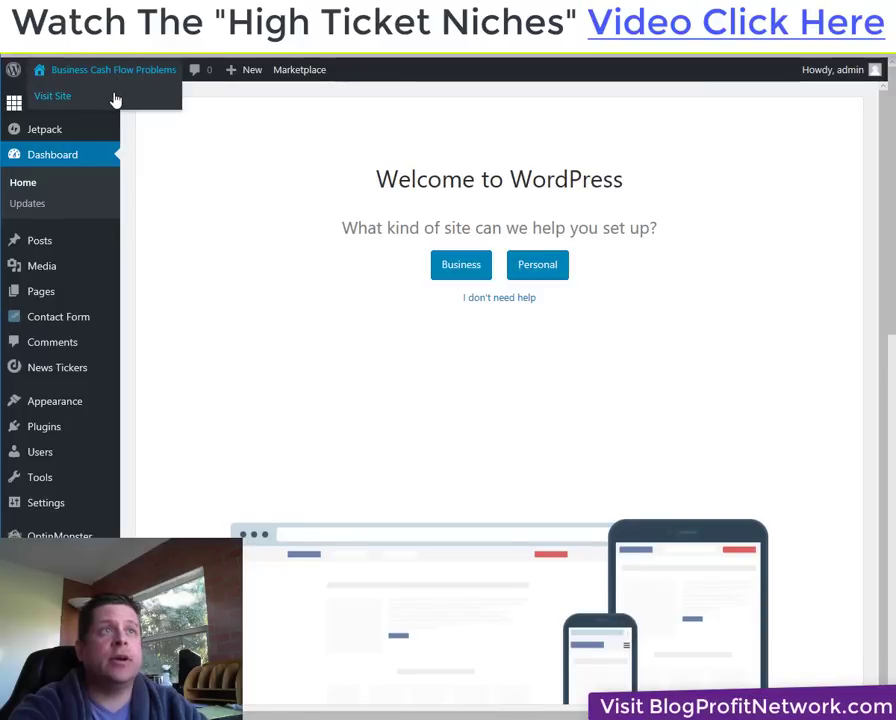
# Check the live site, then list the four published pages, front page Common Causes Of Cash Flow Problems.
pyautogui.click(115, 100)
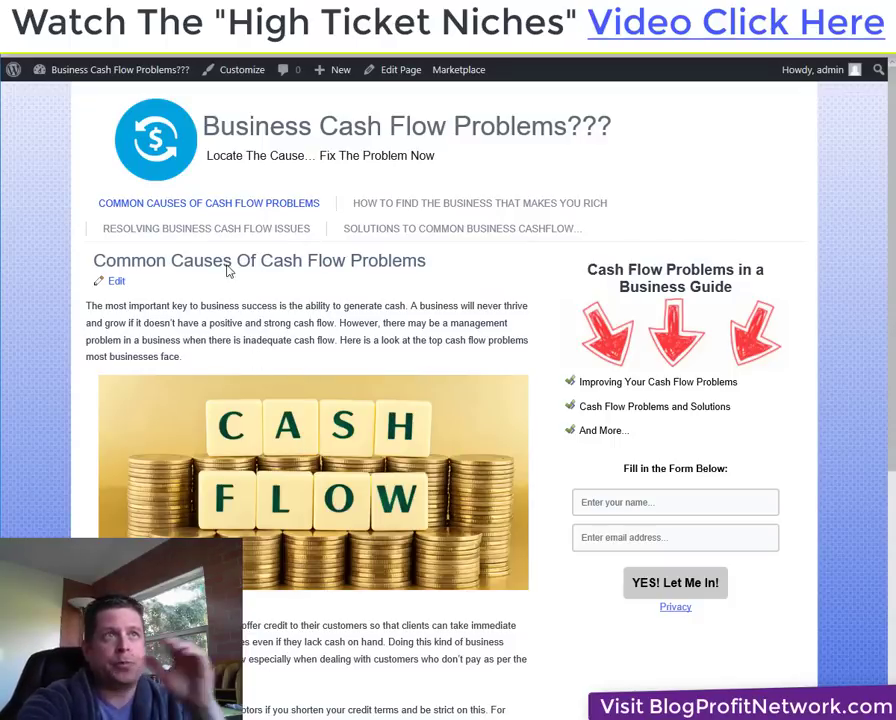
pyautogui.moveTo(156, 74)
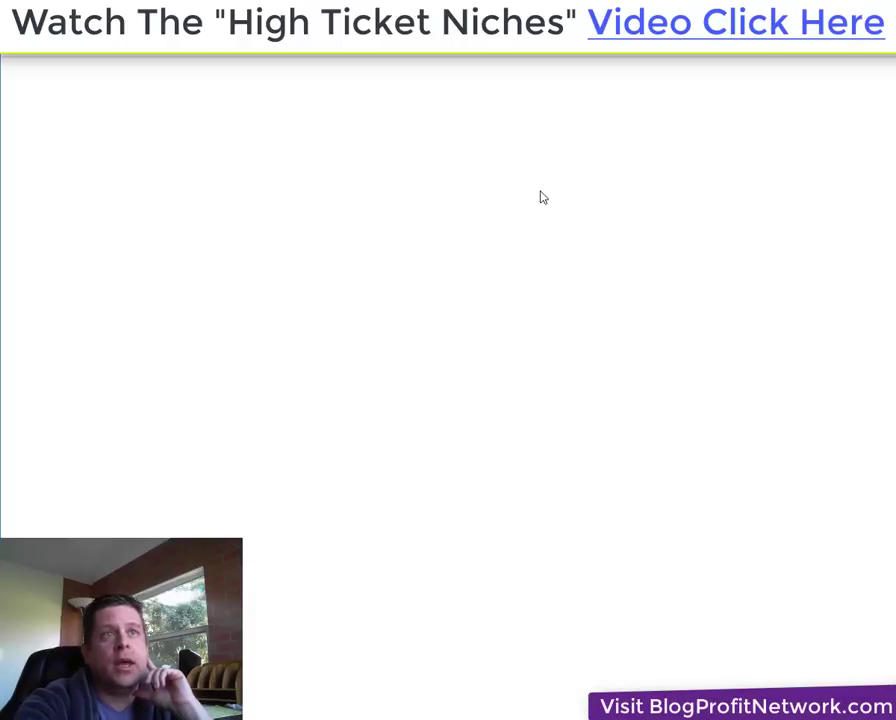
pyautogui.moveTo(74, 302)
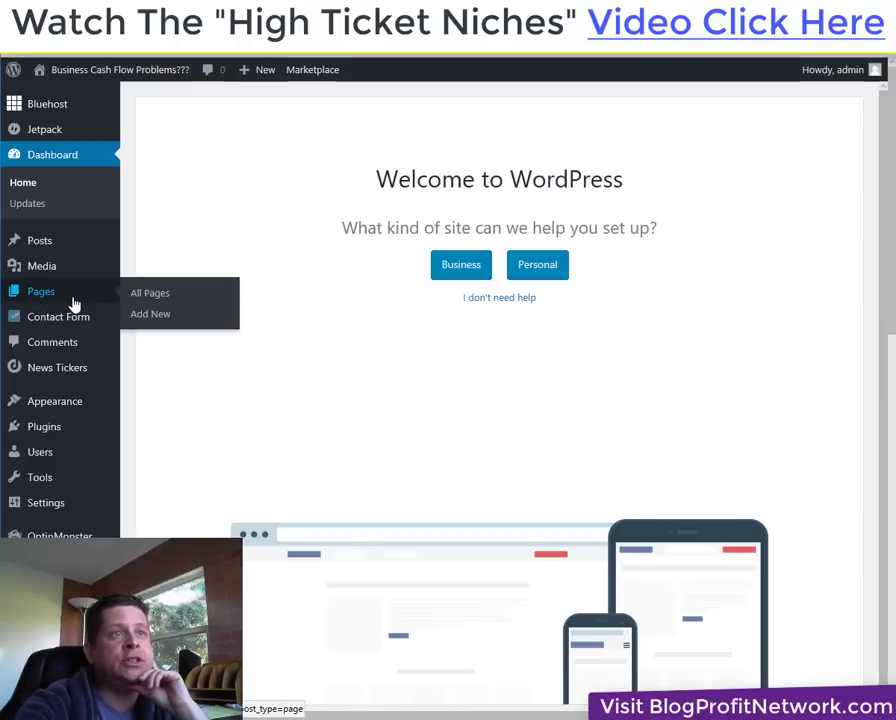
pyautogui.click(148, 295)
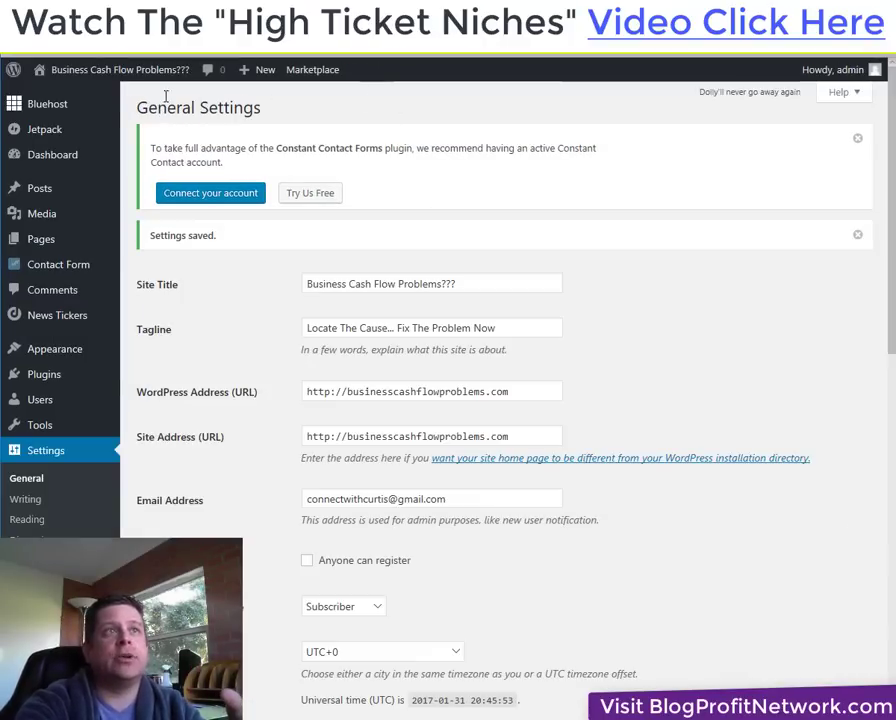
pyautogui.moveTo(87, 68)
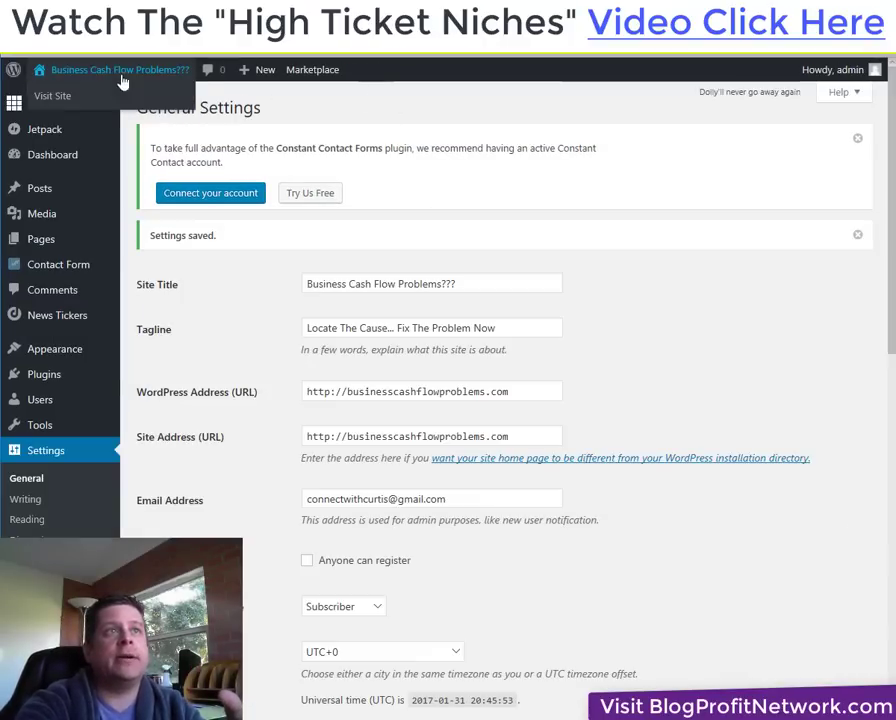
pyautogui.click(118, 93)
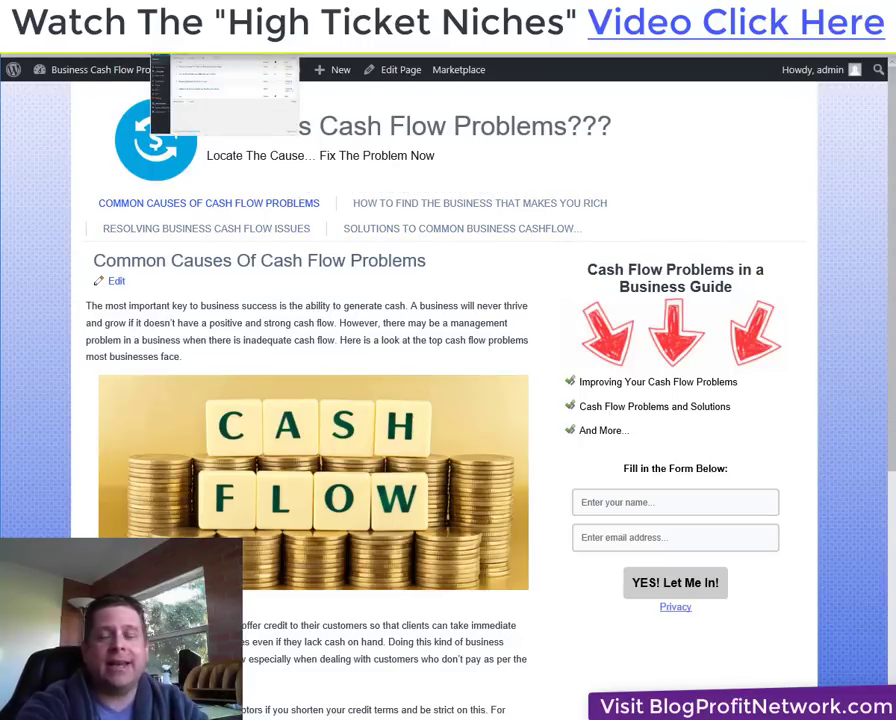
pyautogui.hotkey('alt', 'Tab')
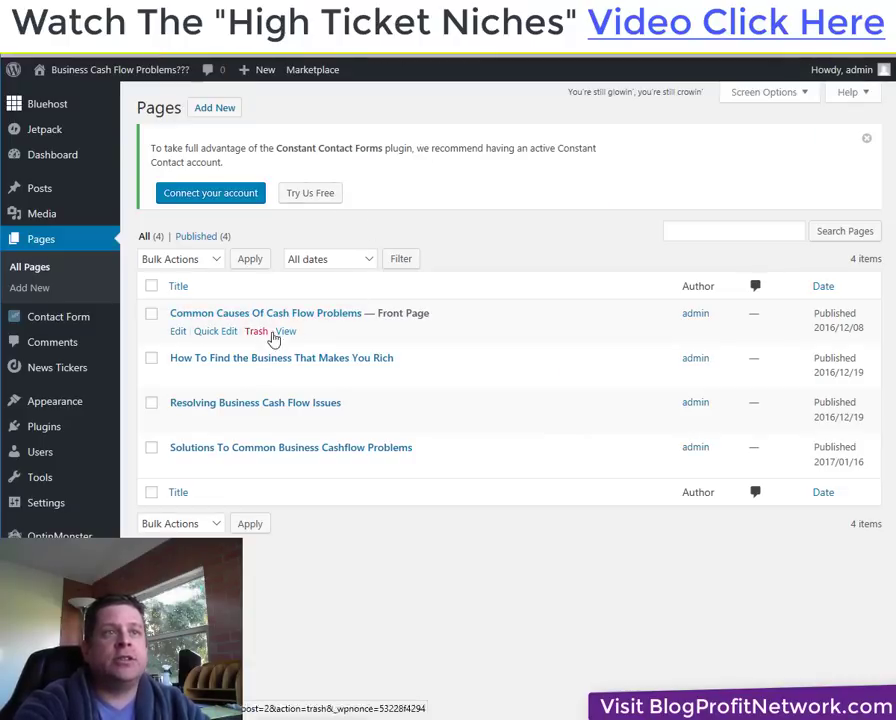
# Retitle the front page to 'Cash Flow Problems' and update it.
pyautogui.click(178, 331)
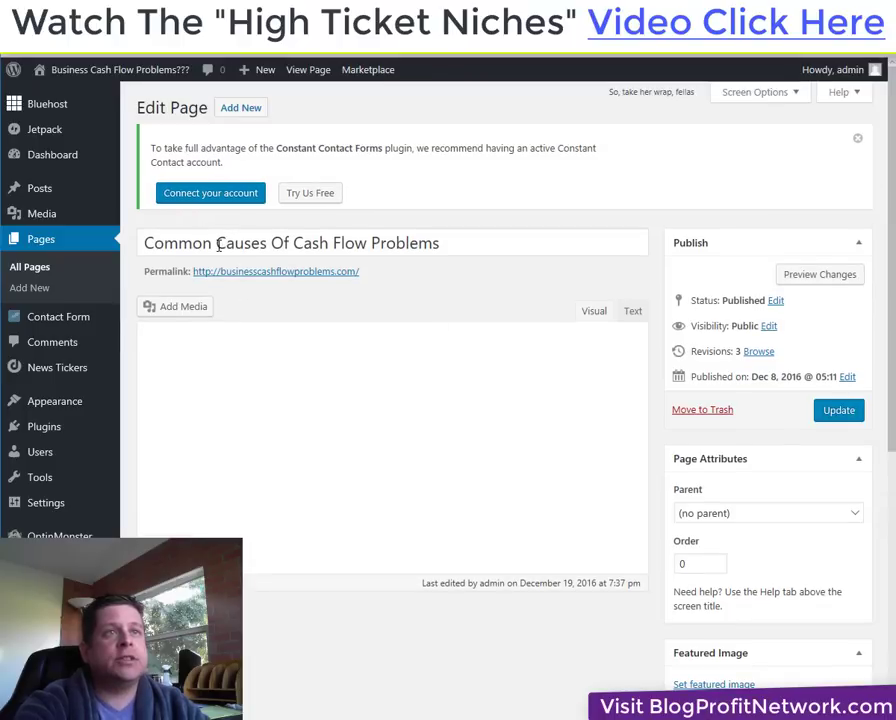
pyautogui.moveTo(218, 244); pyautogui.dragTo(286, 256)
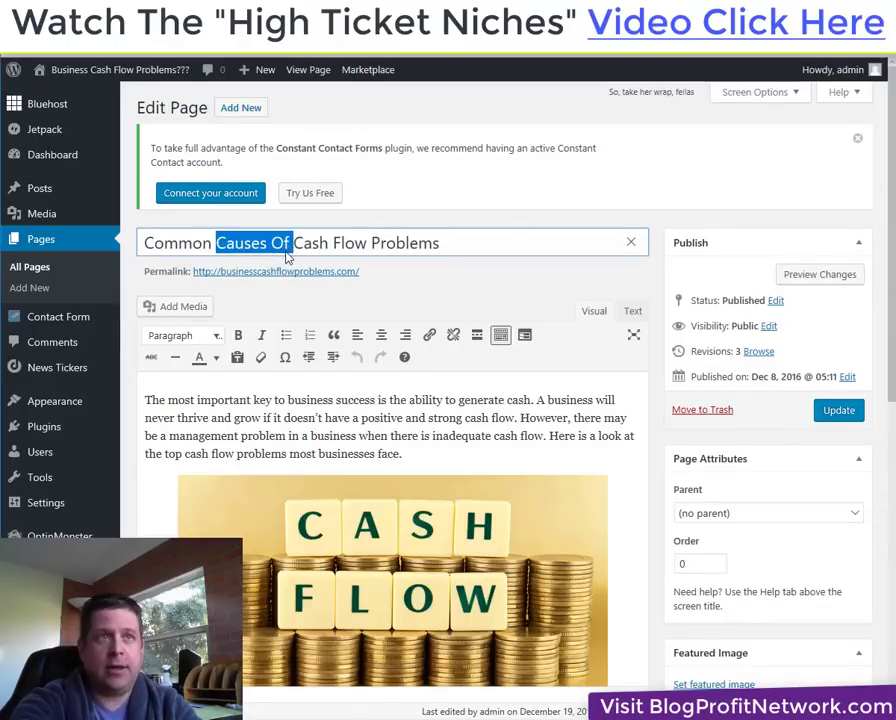
pyautogui.press('BackSpace')
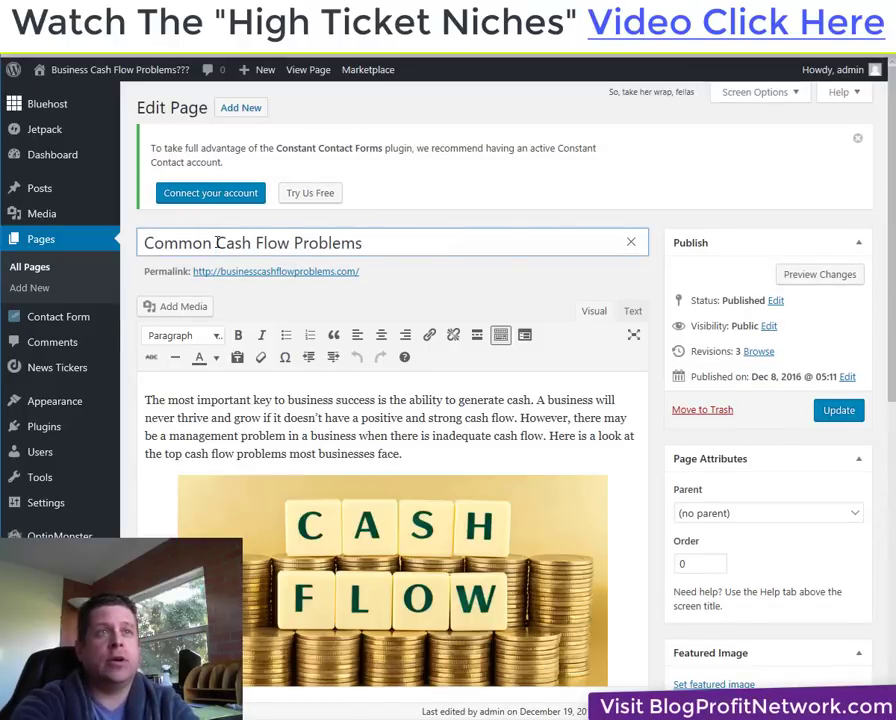
pyautogui.press('BackSpace')
pyautogui.press('BackSpace')
pyautogui.press('BackSpace')
pyautogui.press('BackSpace')
pyautogui.press('BackSpace')
pyautogui.press('BackSpace')
pyautogui.press('BackSpace')
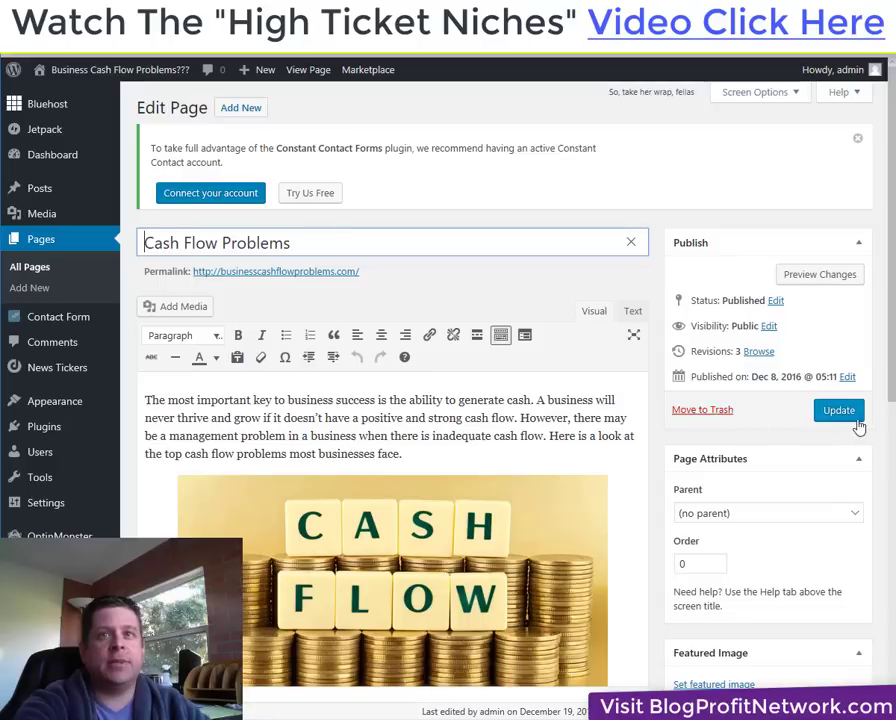
pyautogui.click(850, 418)
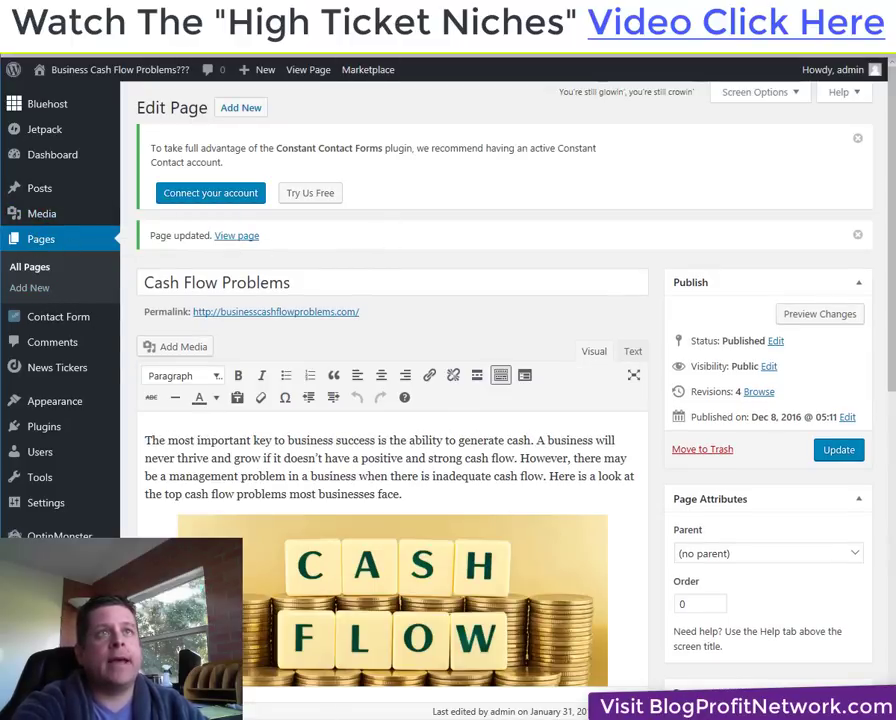
# Confirm the live site's menu and heading show 'Cash Flow Problems', then return to All Pages.
pyautogui.click(258, 48)
pyautogui.rightClick(544, 149)
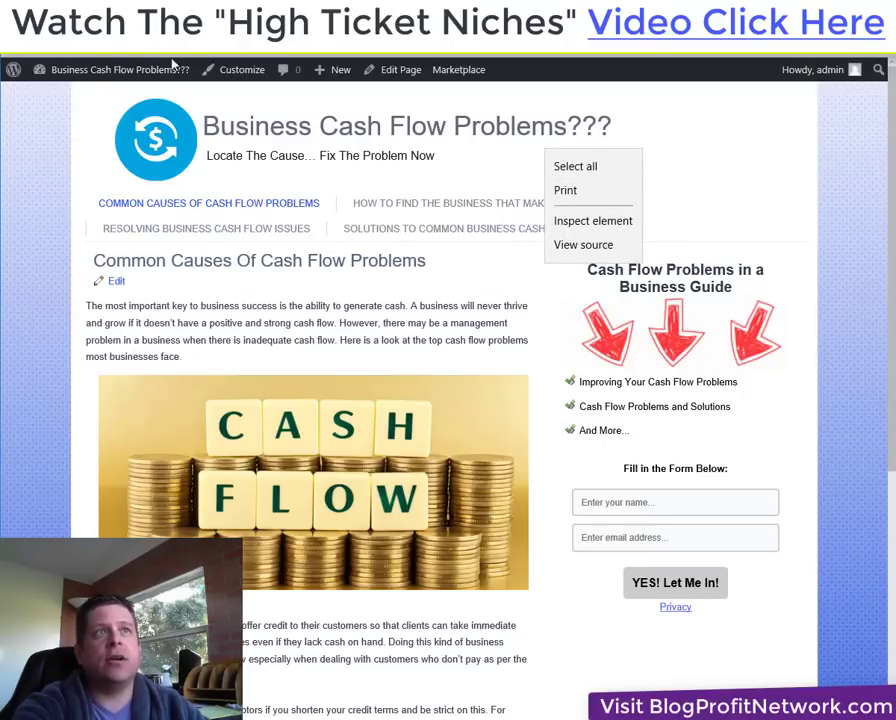
pyautogui.press('Escape')
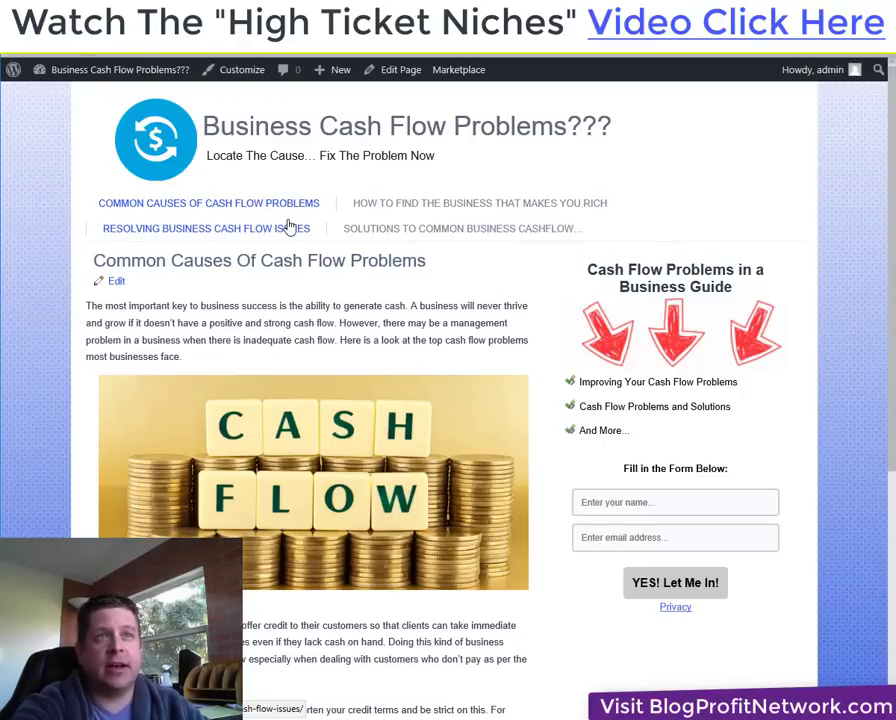
pyautogui.rightClick(634, 186)
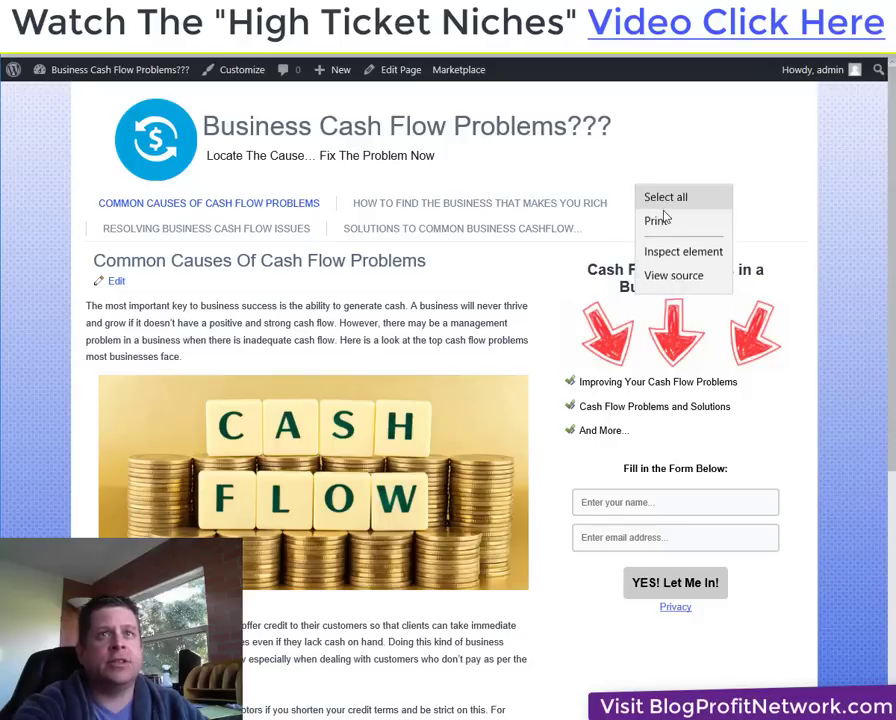
pyautogui.press('Escape')
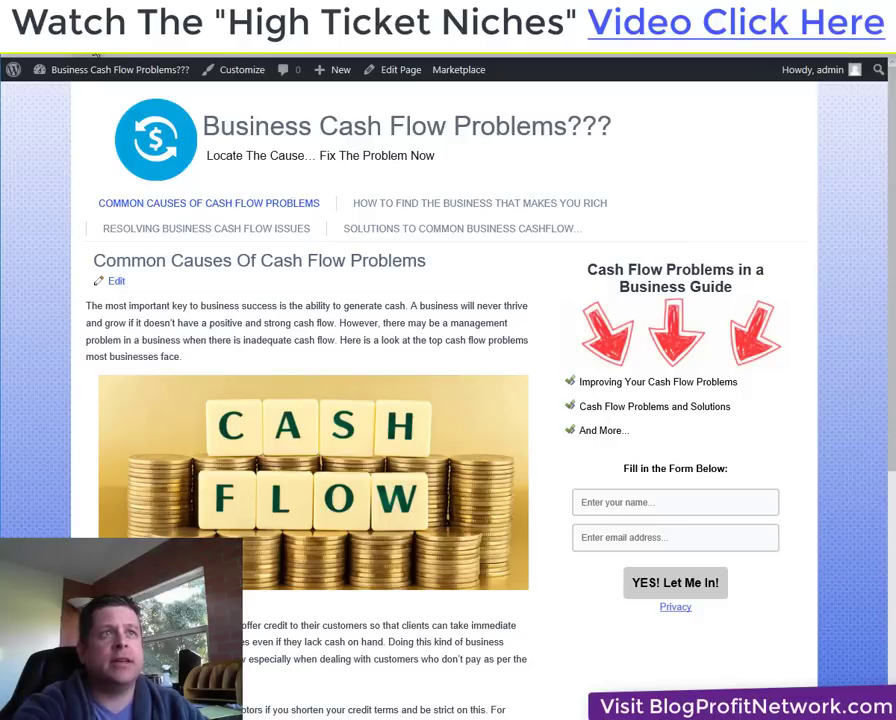
pyautogui.click(95, 55)
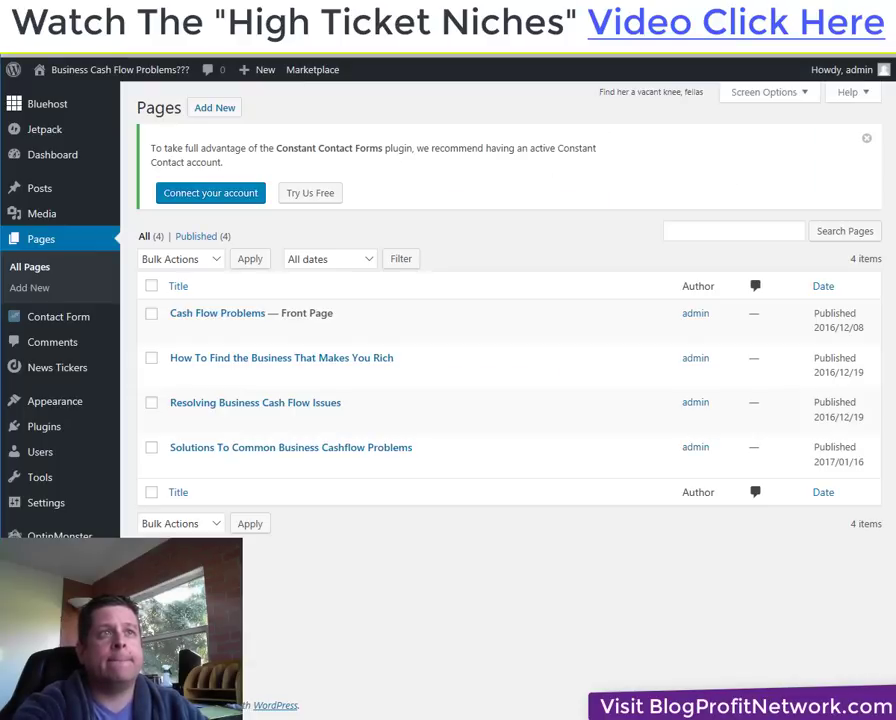
pyautogui.hotkey('alt', 'Left')
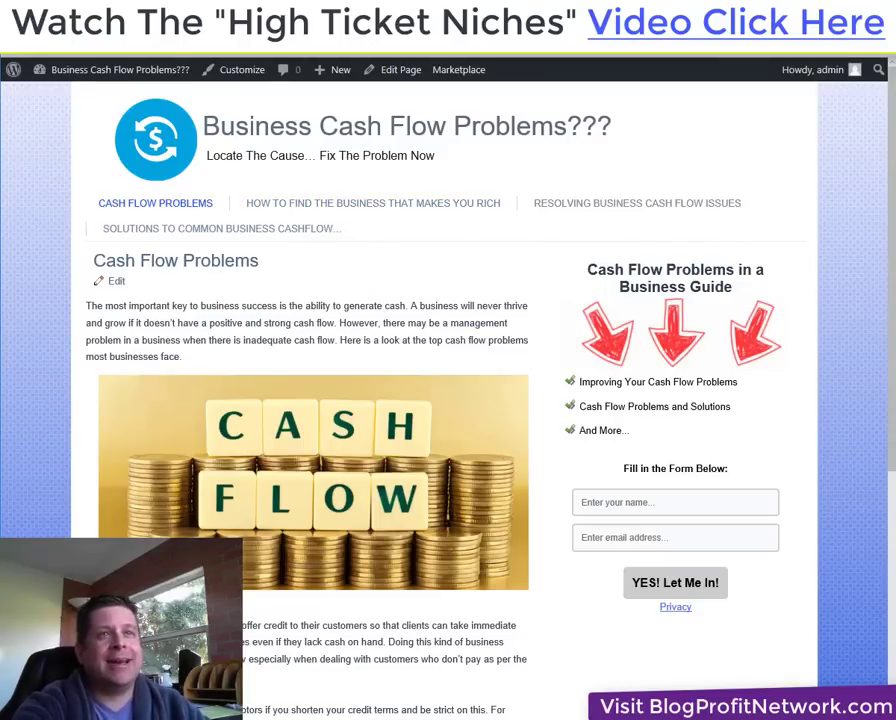
pyautogui.hotkey('alt', 'Right')
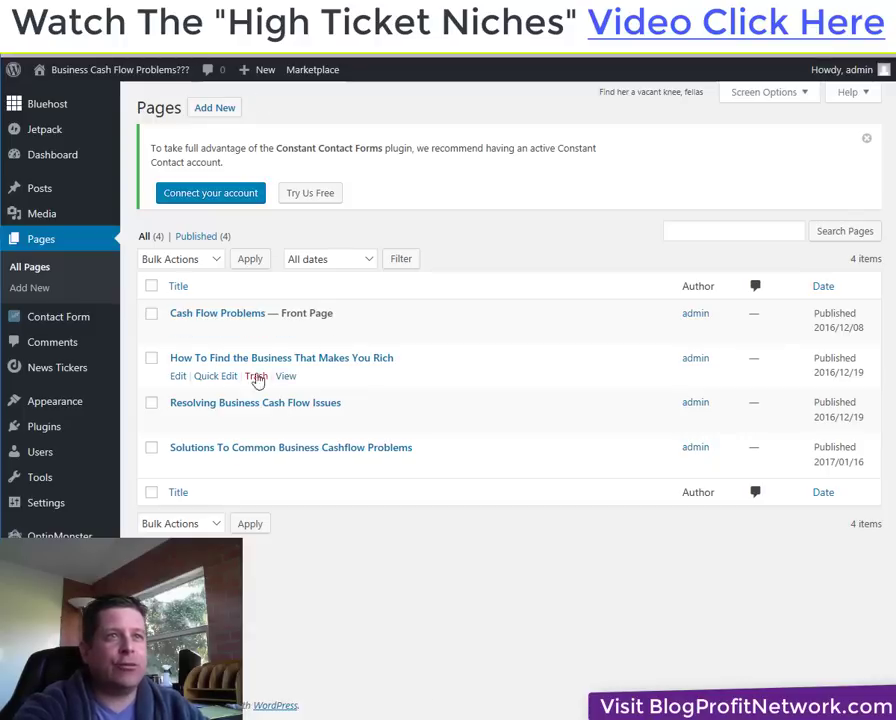
# Retitle the How To Find the Business page to 'Find Hidden Cash In Your Business' and update it.
pyautogui.click(179, 378)
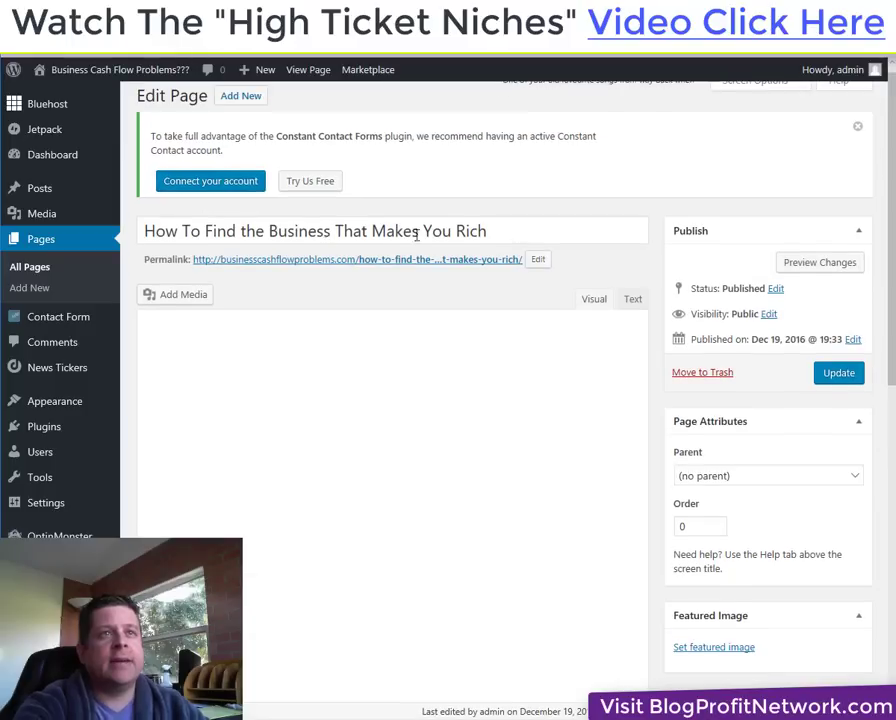
pyautogui.moveTo(530, 230); pyautogui.dragTo(146, 237)
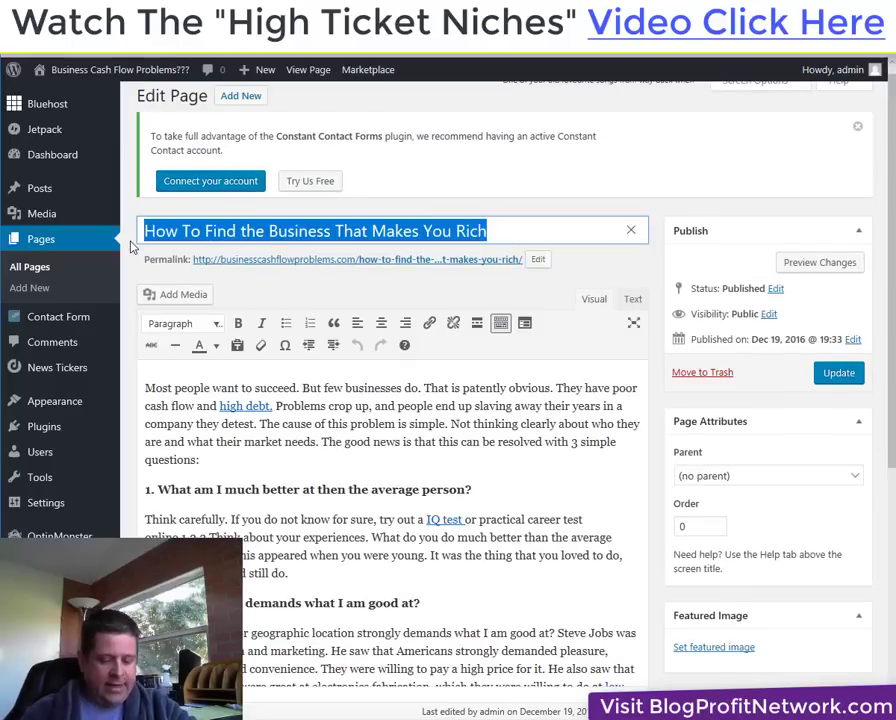
pyautogui.write('Find Hidde')
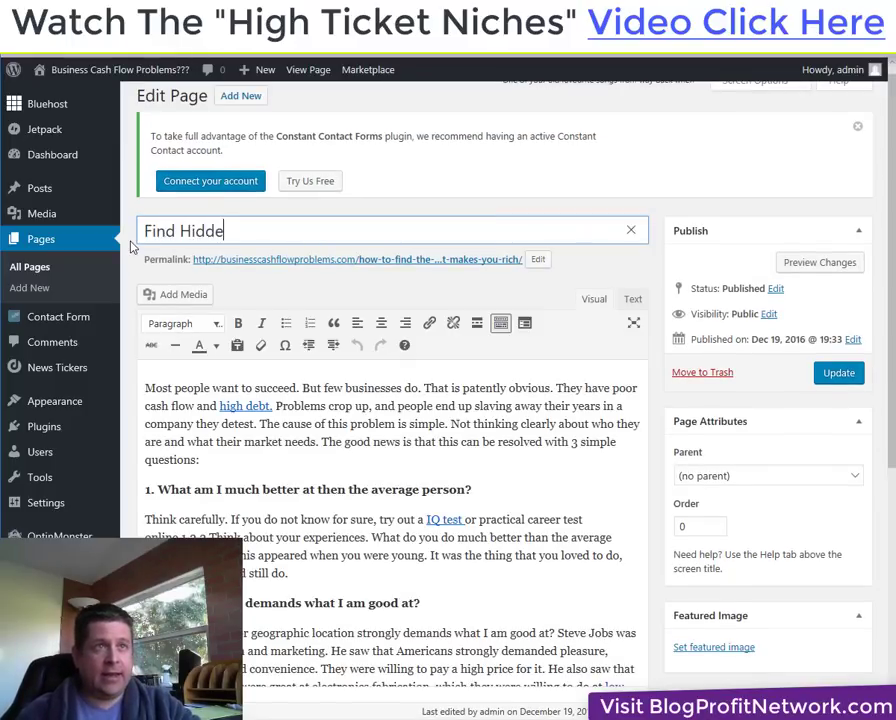
pyautogui.write('n Cash In You')
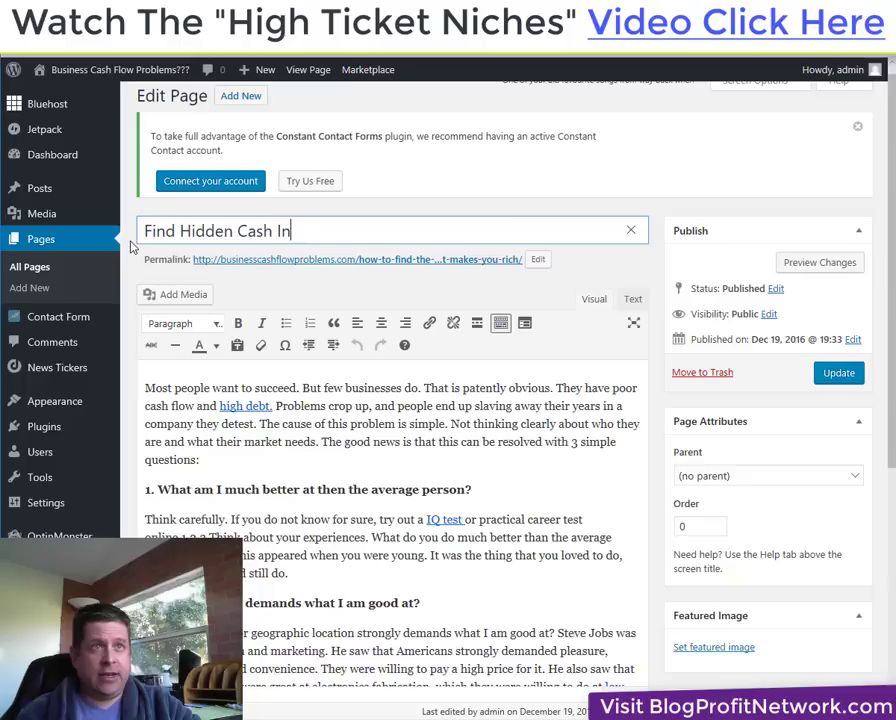
pyautogui.write('Business')
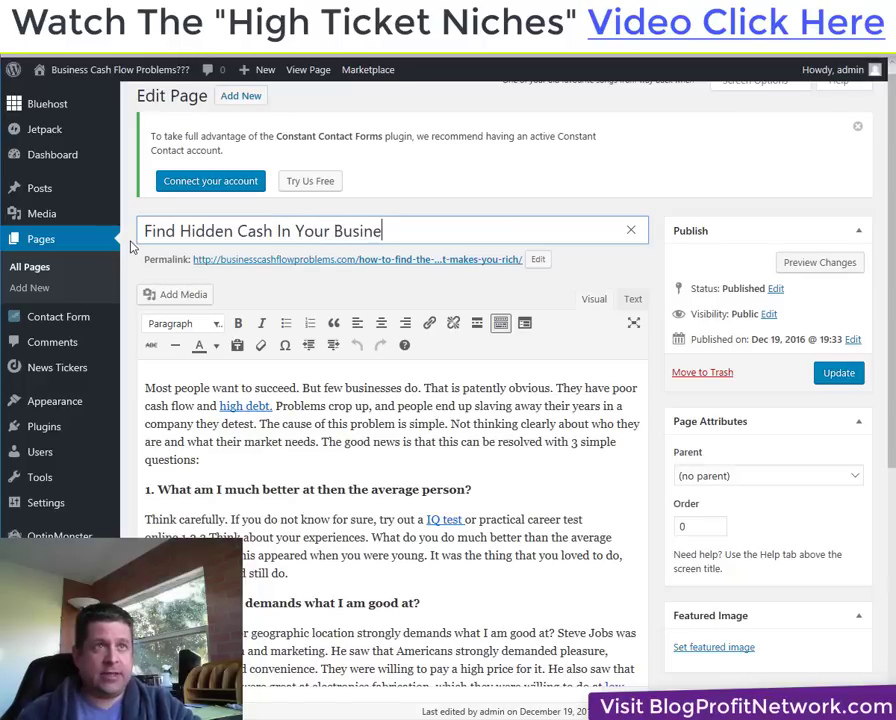
pyautogui.click(828, 375)
# View the live site and reload it to confirm the renamed menu item.
pyautogui.click(308, 69)
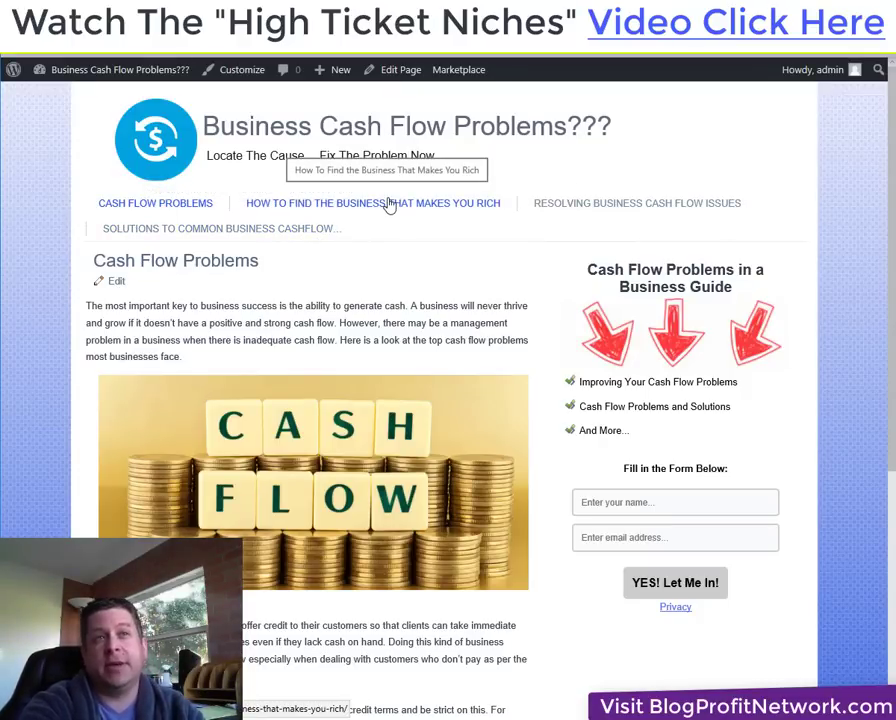
pyautogui.rightClick(633, 153)
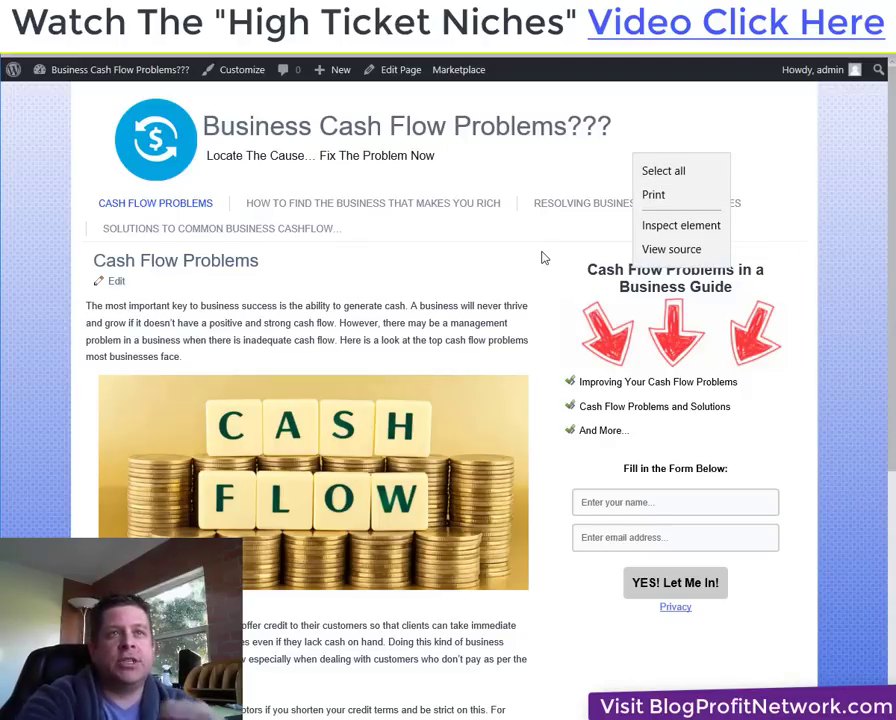
pyautogui.click(283, 174)
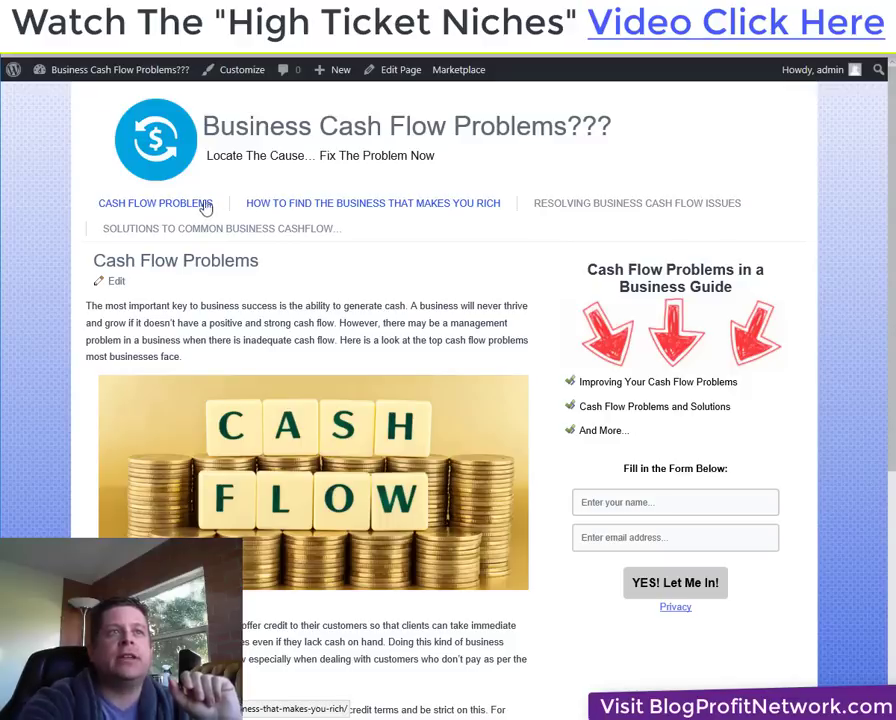
pyautogui.rightClick(566, 108)
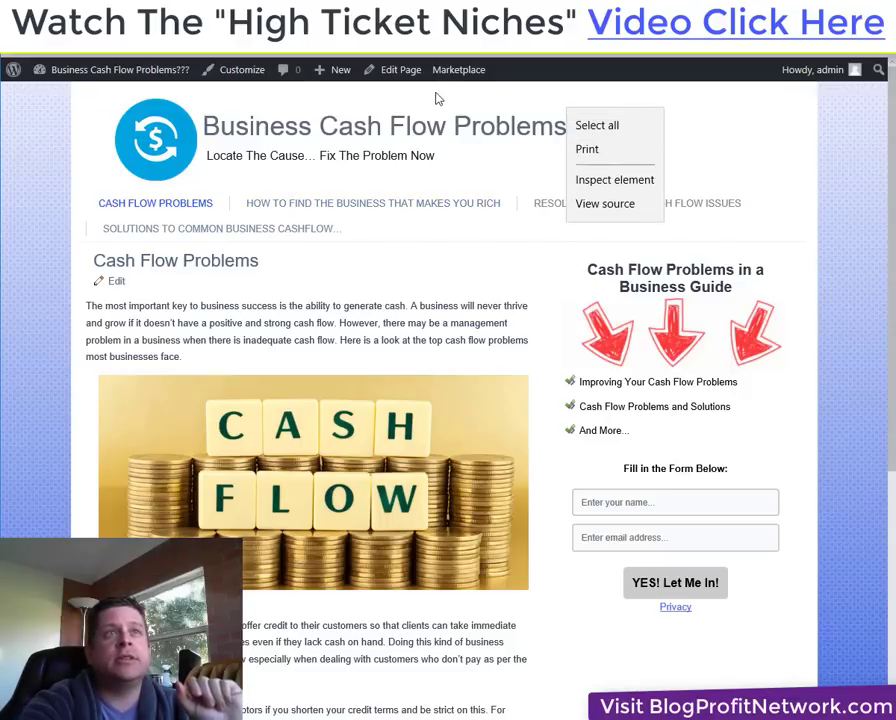
pyautogui.click(90, 50)
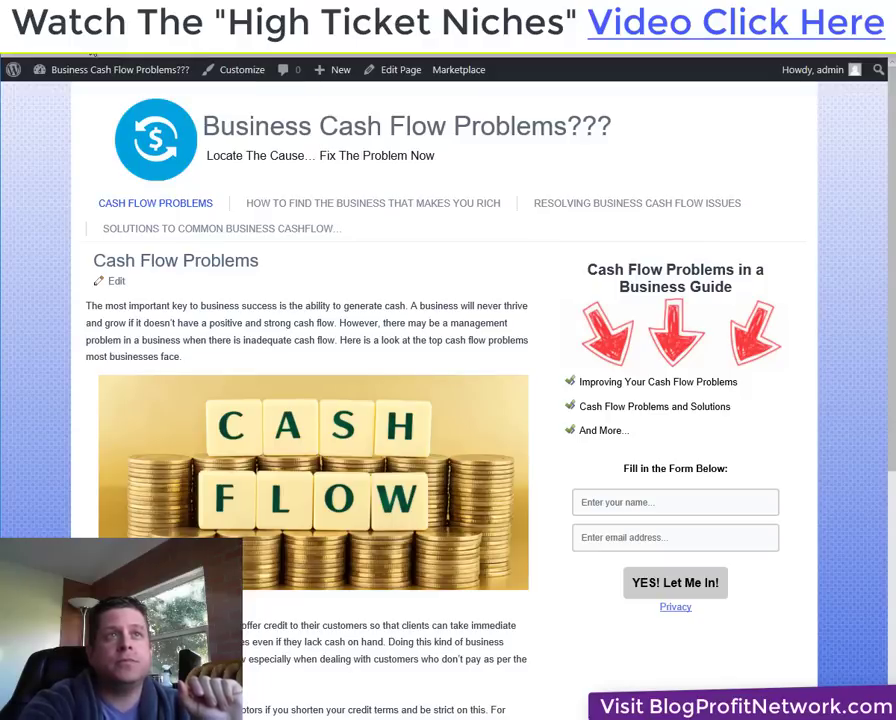
pyautogui.press('F5')
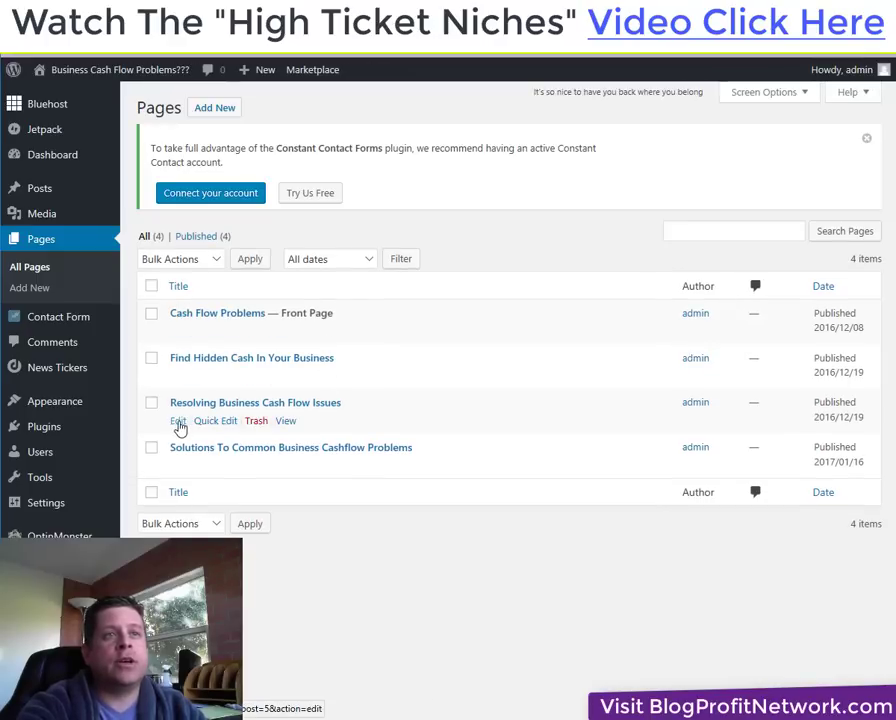
# Retitle the Resolving Business Cash Flow Issues page to Common Cash Flow Issues and update it.
pyautogui.click(176, 422)
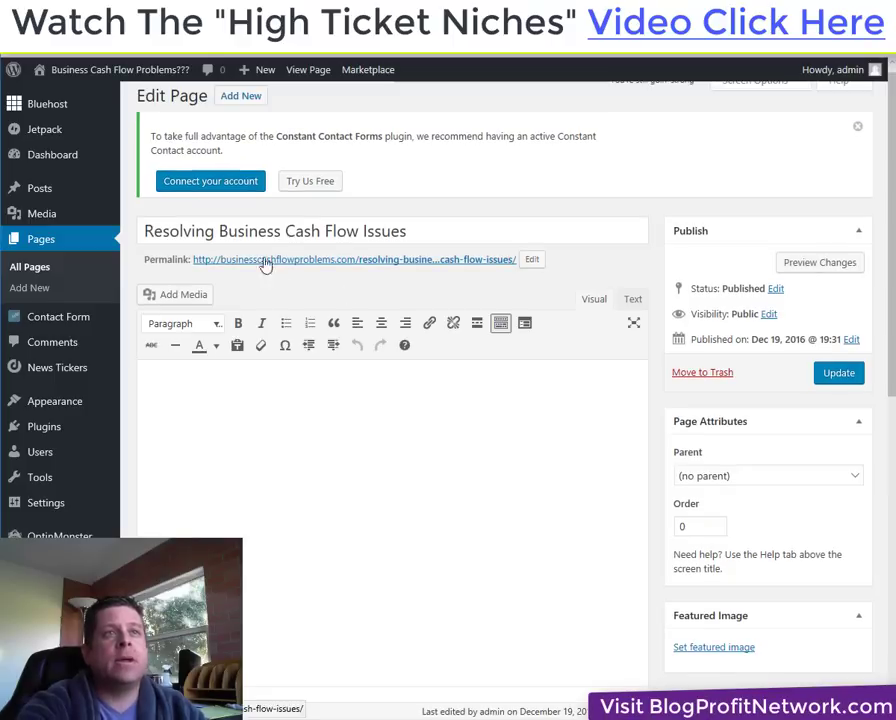
pyautogui.moveTo(287, 231); pyautogui.dragTo(142, 231)
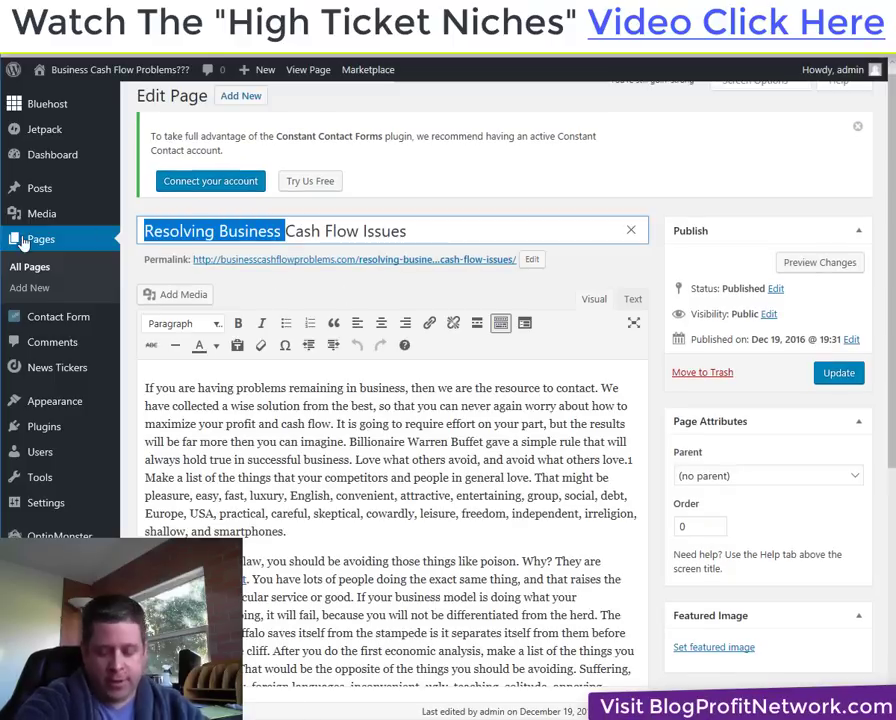
pyautogui.write('Common')
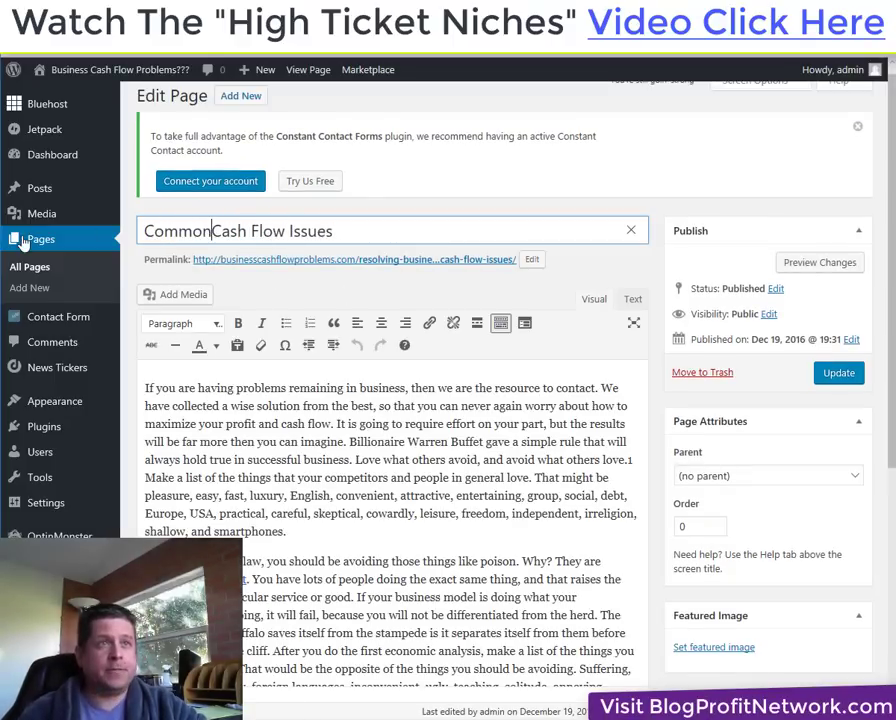
pyautogui.click(845, 375)
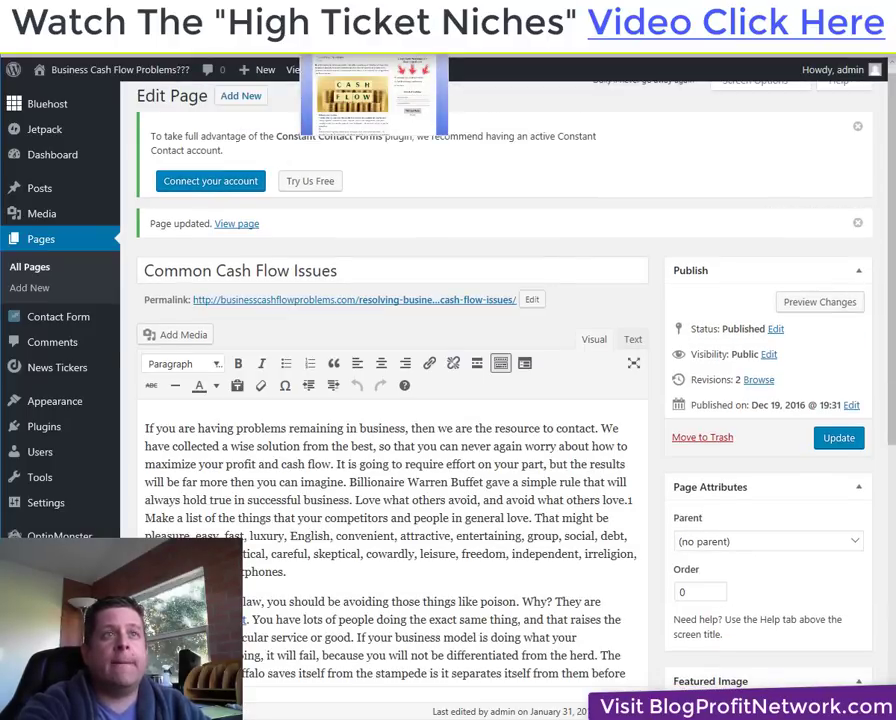
# Check the renamed page on the live site, then return to the All Pages list.
pyautogui.click(373, 40)
pyautogui.rightClick(580, 140)
pyautogui.click(788, 174)
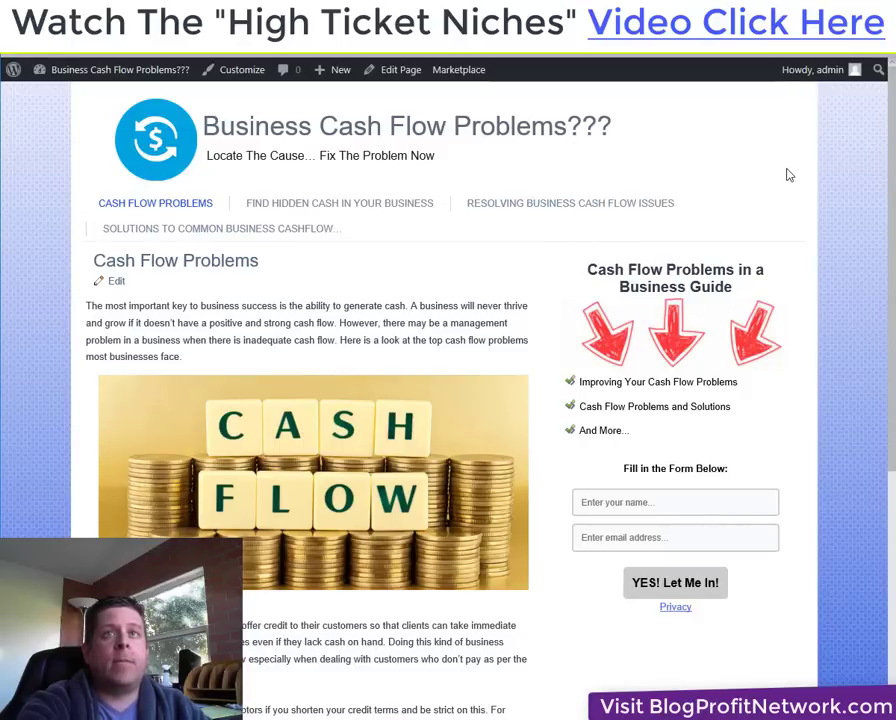
pyautogui.rightClick(852, 152)
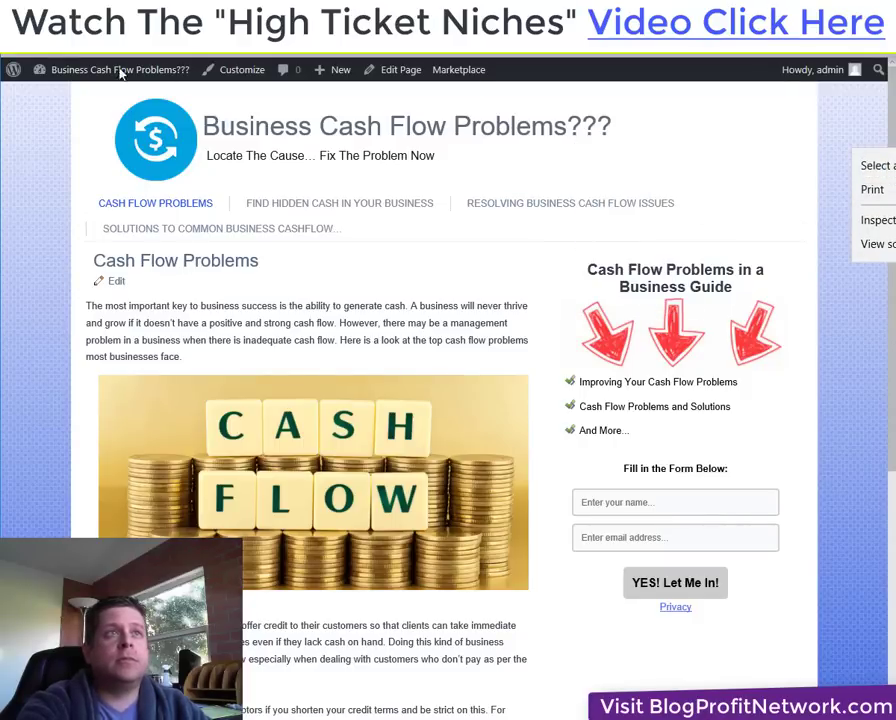
pyautogui.click(86, 52)
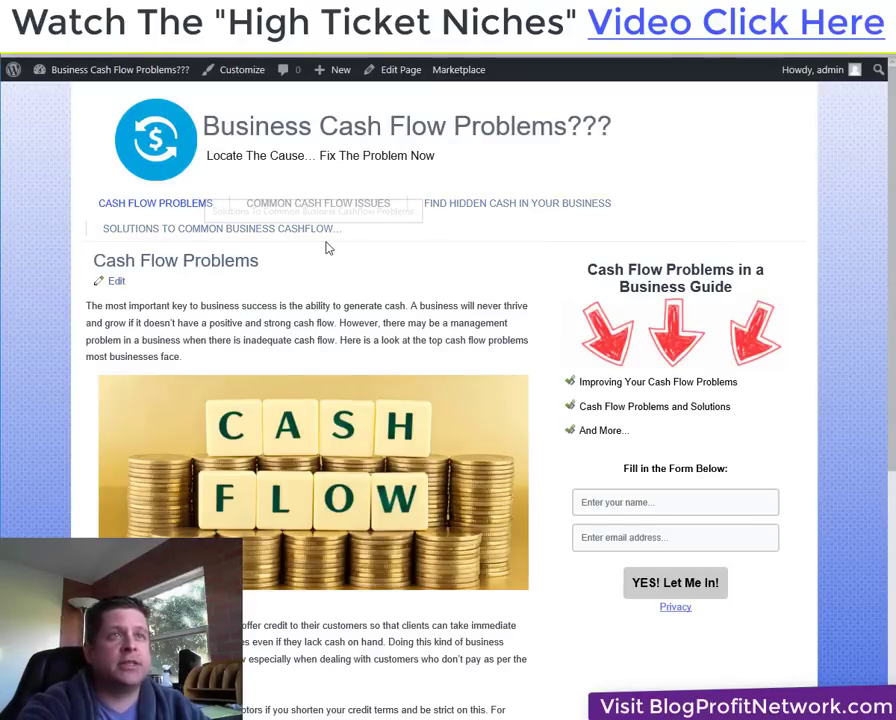
pyautogui.hotkey('alt', 'Left')
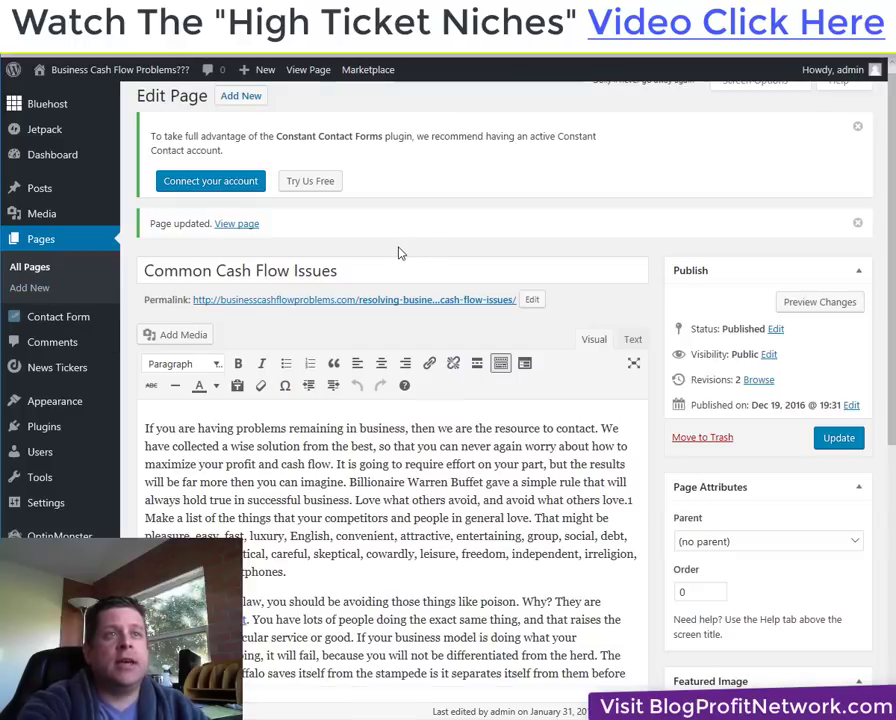
pyautogui.hotkey('alt', 'Left')
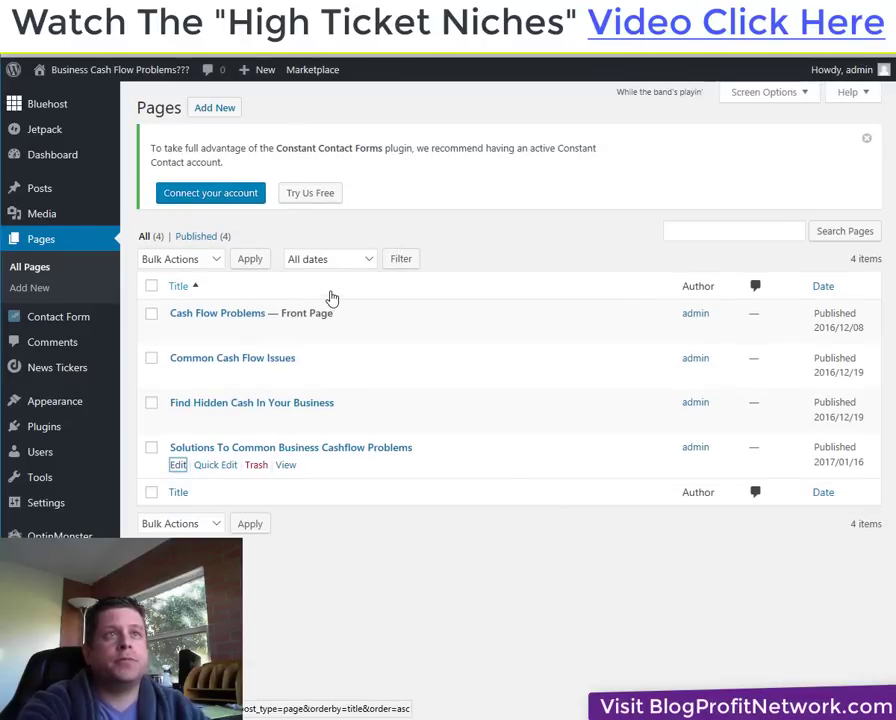
# Retitle the Solutions To Common Business Cashflow Problems page to FIX Cash Flow Issues and update it.
pyautogui.hotkey('alt', 'Right')
pyautogui.moveTo(498, 242); pyautogui.dragTo(140, 224)
pyautogui.write('FlX Cash ')
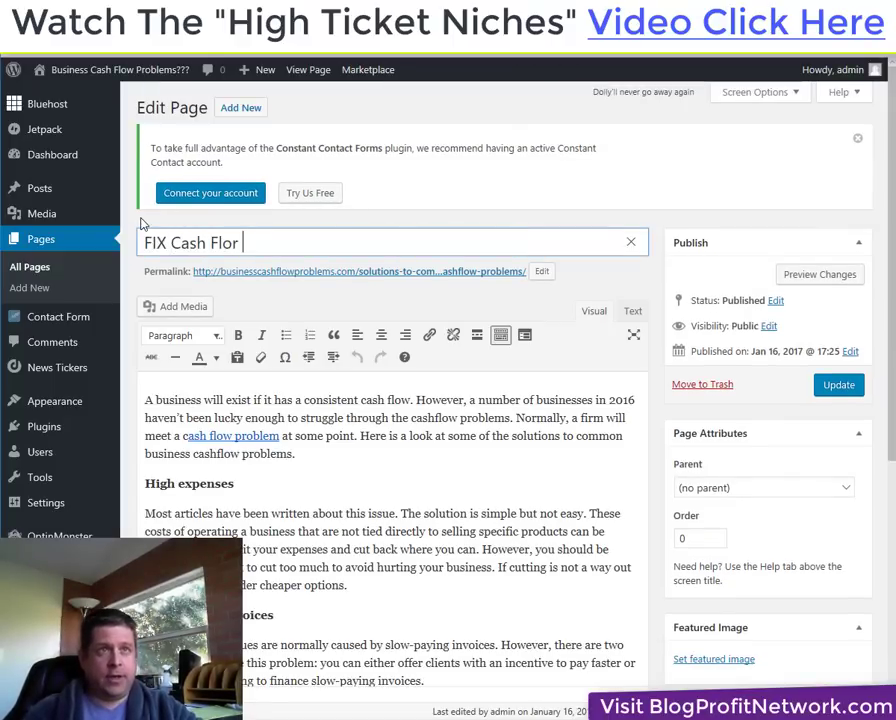
pyautogui.write('Flor')
pyautogui.press('BackSpace')
pyautogui.write('w Issues')
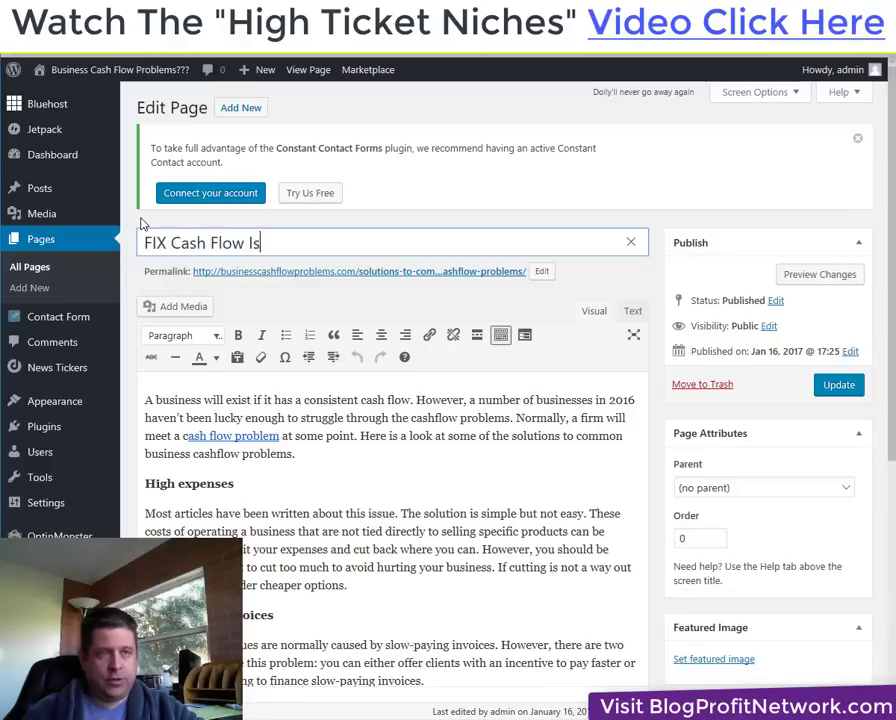
pyautogui.click(852, 387)
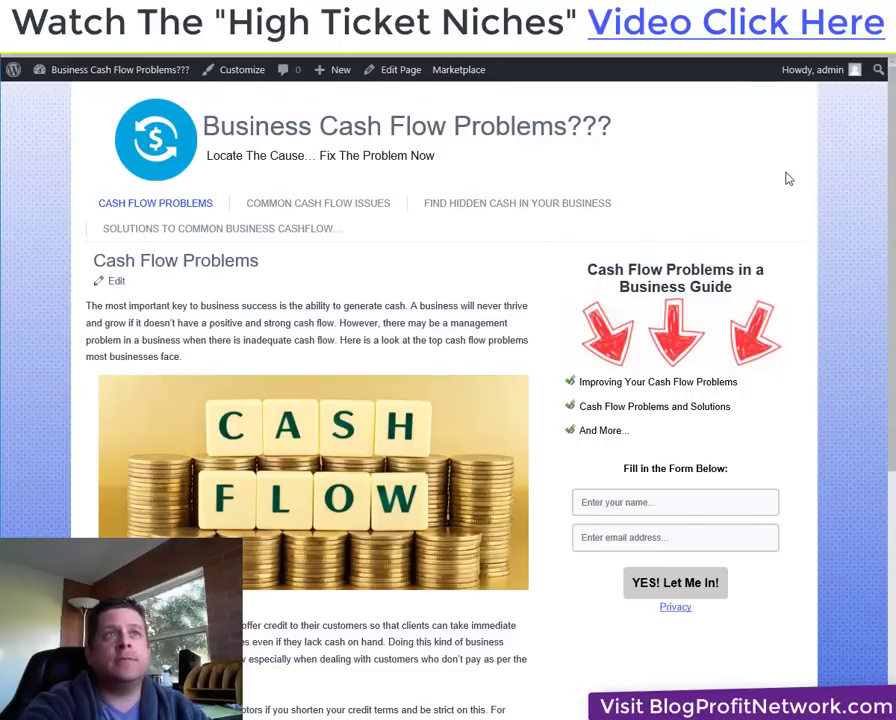
# Reload the live site so its menu shows the FIX Cash Flow Issues item.
pyautogui.rightClick(787, 178)
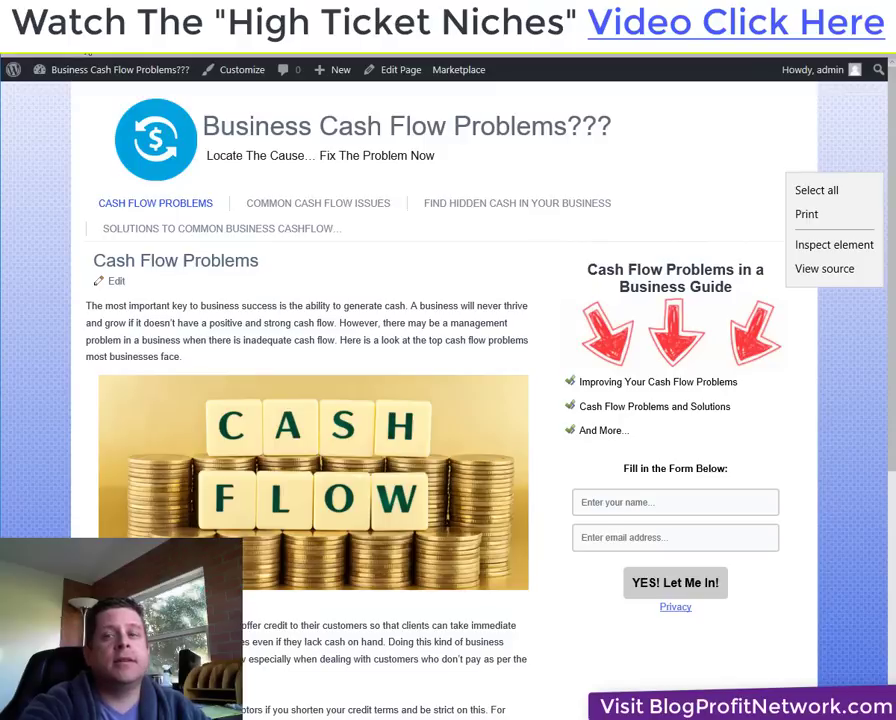
pyautogui.press('Escape')
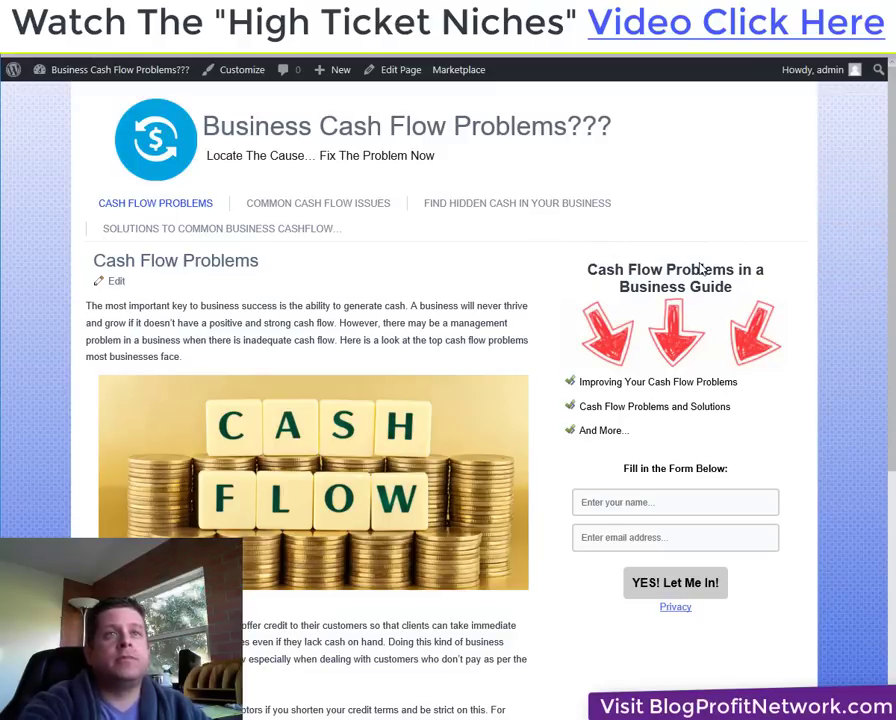
pyautogui.press('F5')
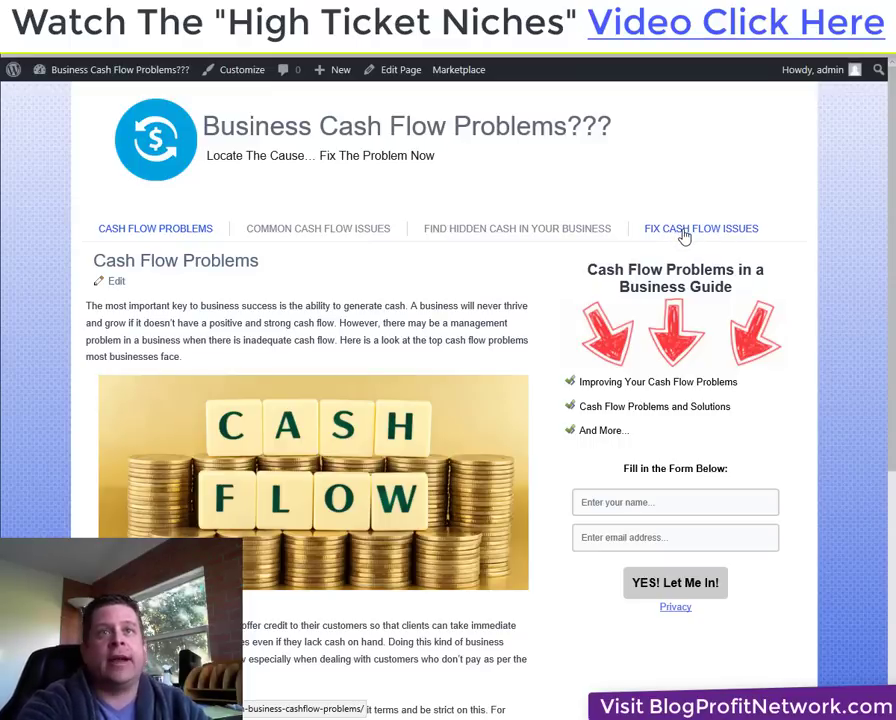
# Open the FIX CASH FLOW ISSUES page from the live site's navigation menu.
pyautogui.click(684, 235)
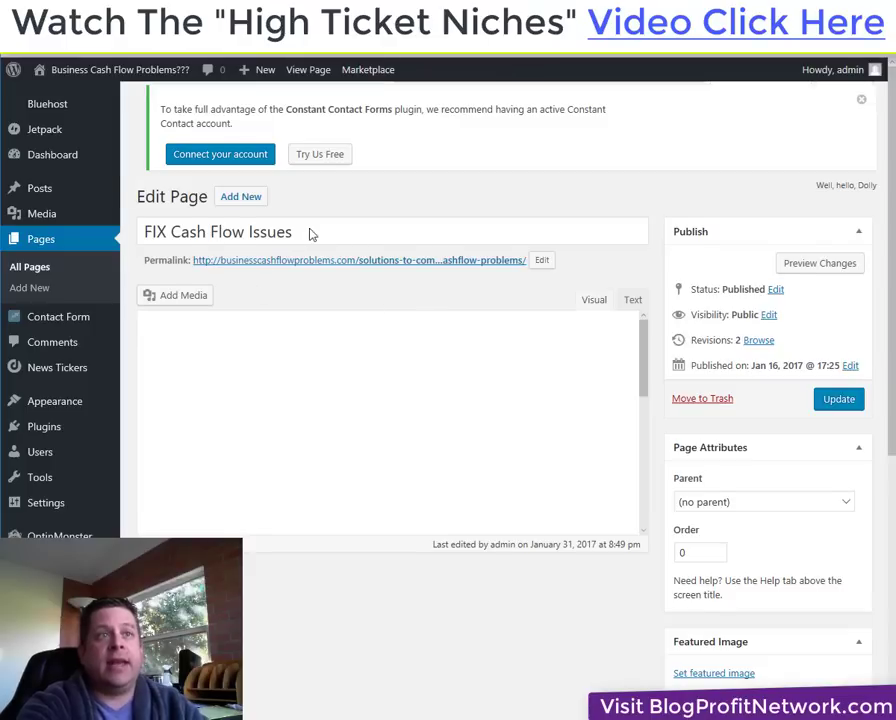
# Rename the FIX Cash Flow Issues page to Business Loans, update it, and return to All Pages.
pyautogui.click(310, 232)
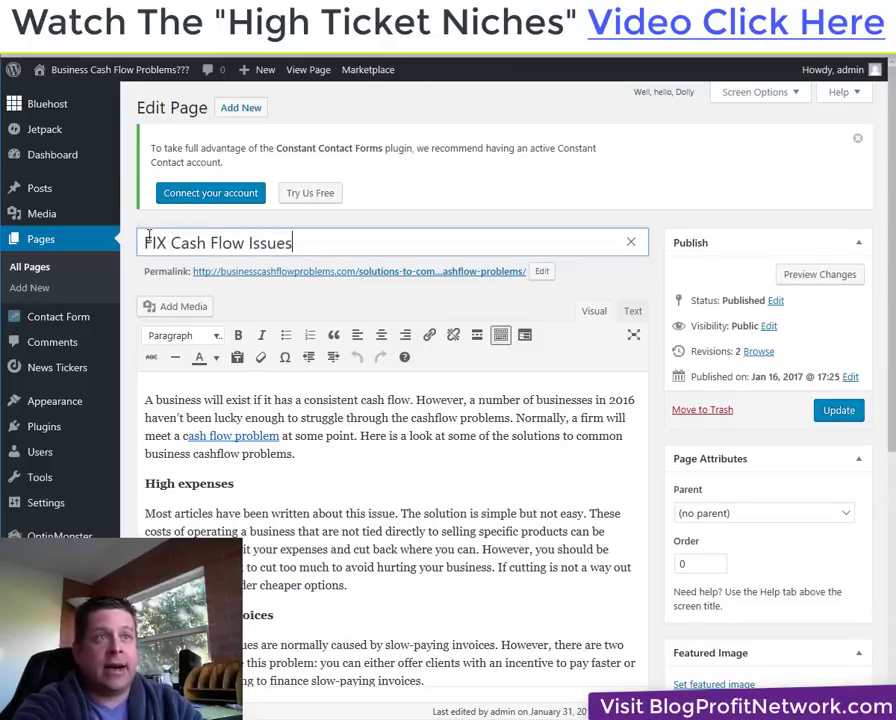
pyautogui.moveTo(313, 252); pyautogui.dragTo(133, 240)
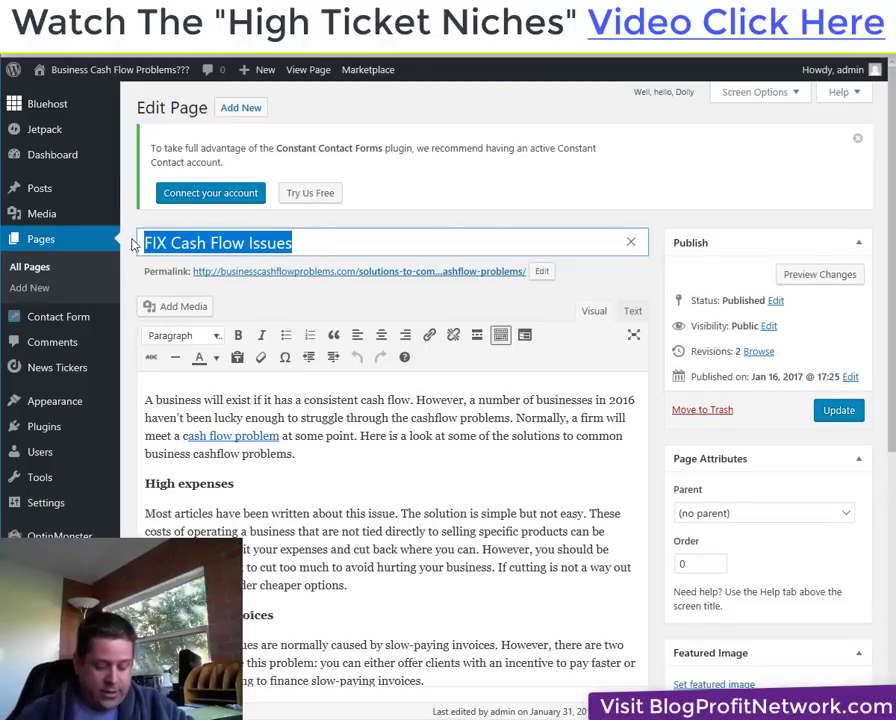
pyautogui.write('Business')
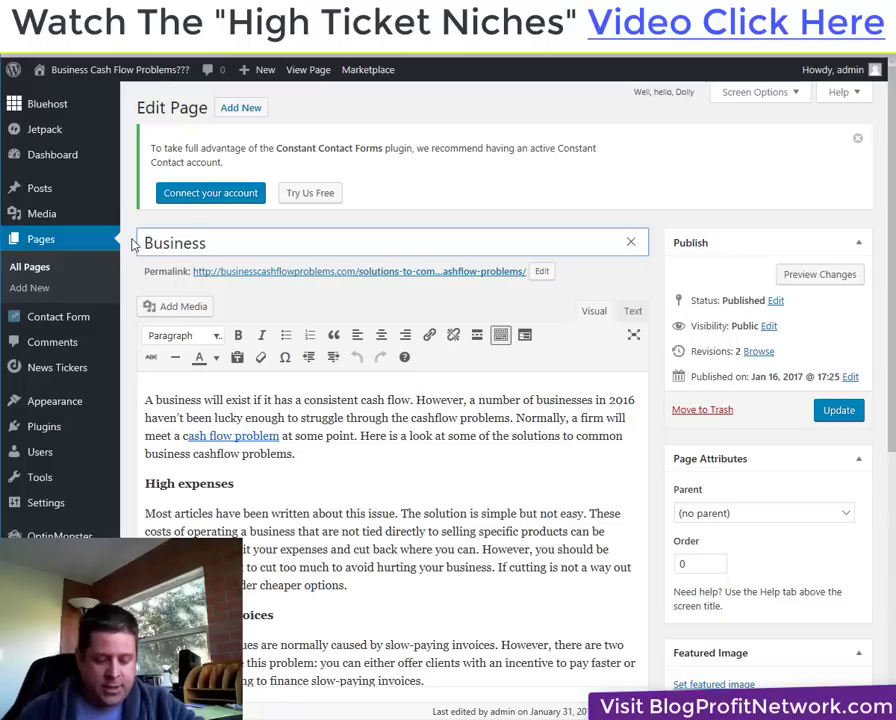
pyautogui.write(' Loans')
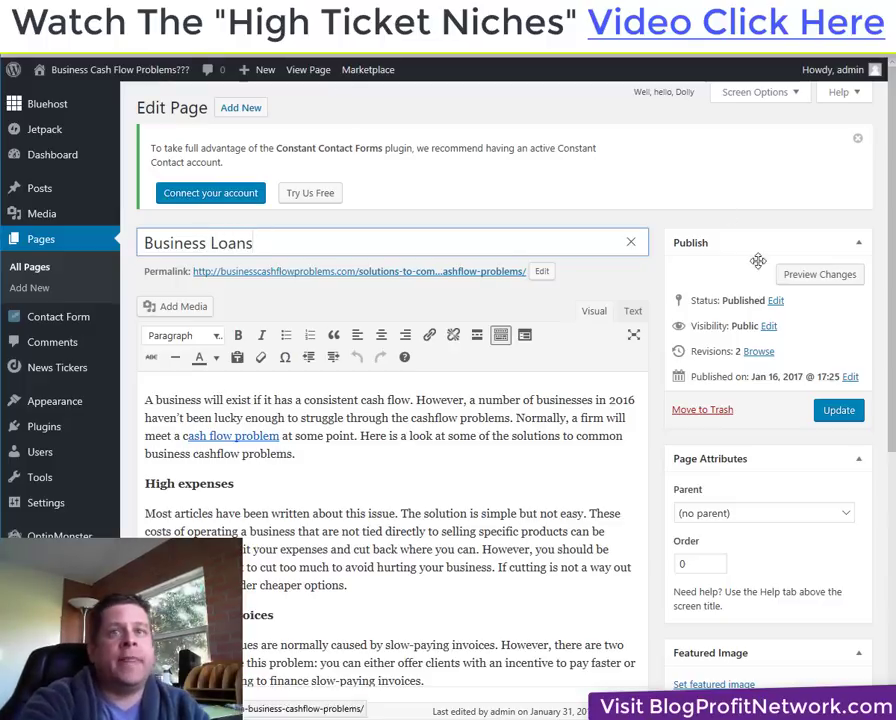
pyautogui.click(836, 410)
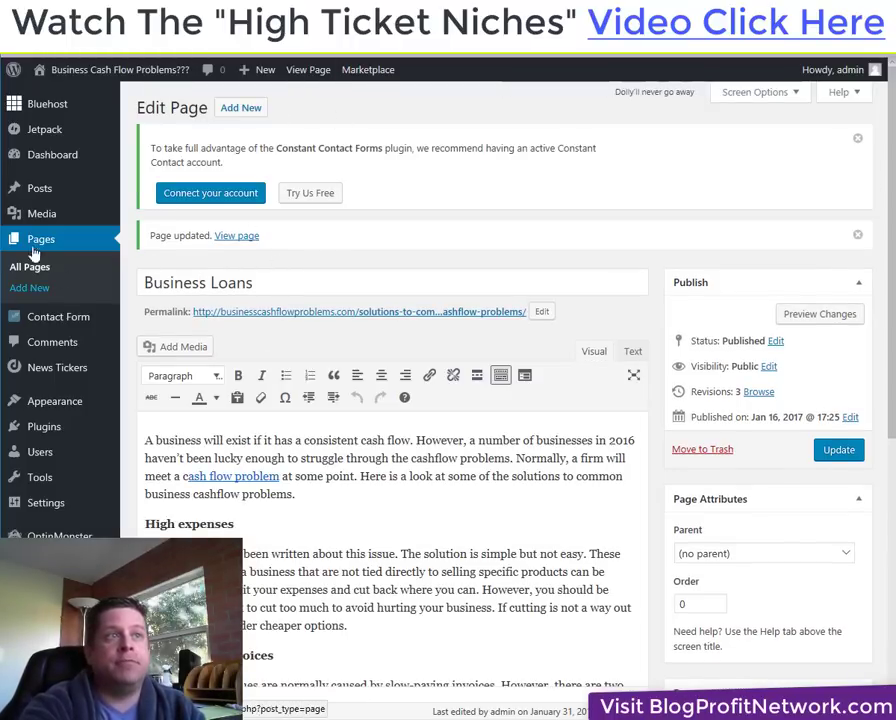
pyautogui.click(42, 246)
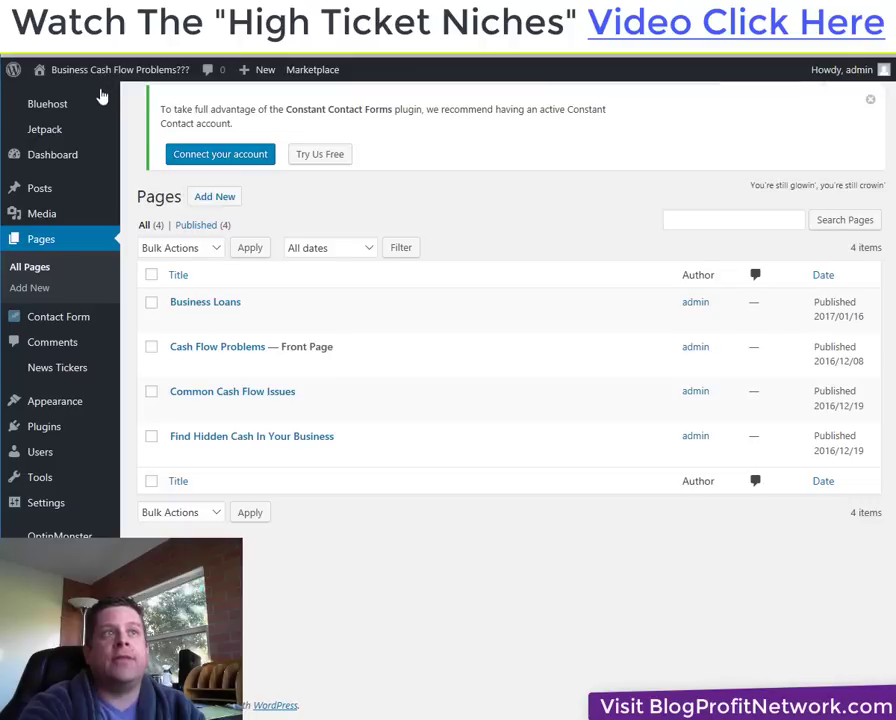
# Browse the live site, follow the cashflow link to Business Loans, then head to the Dashboard.
pyautogui.click(101, 97)
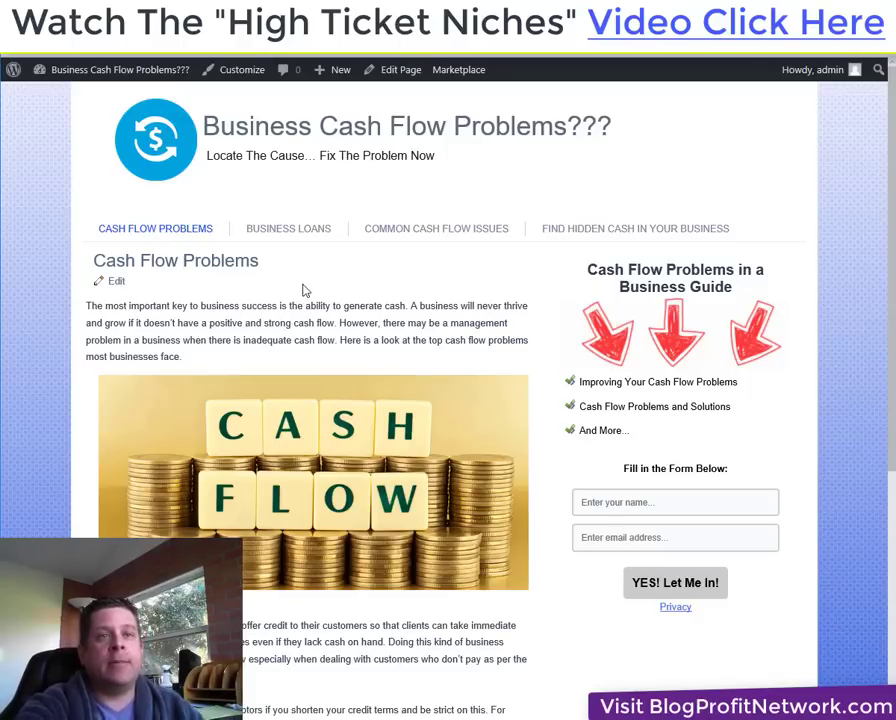
pyautogui.scroll(-5, 314, 336)
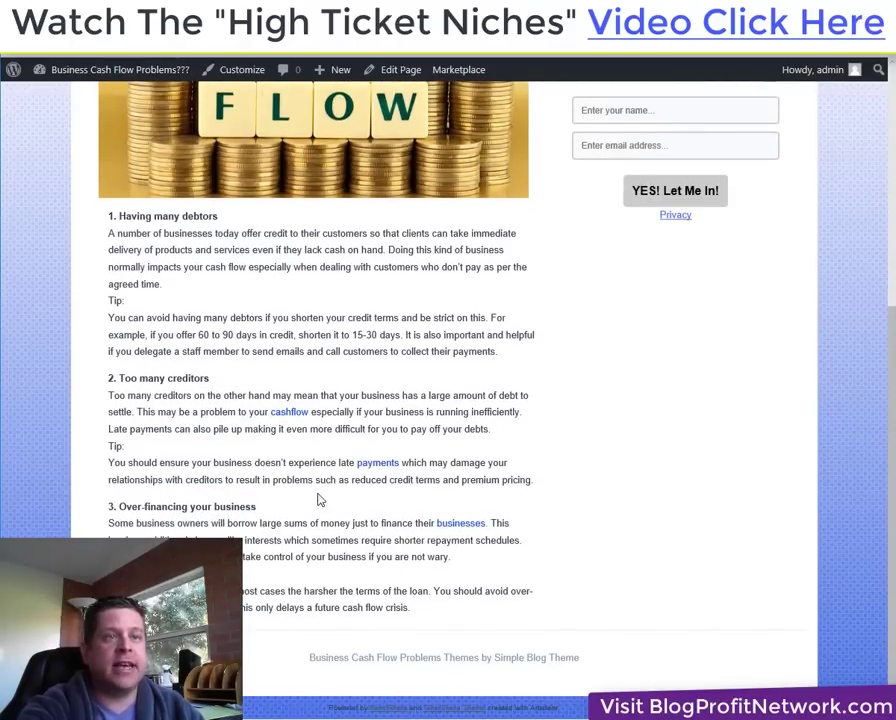
pyautogui.scroll(2, 358, 533)
pyautogui.scroll(5, 358, 533)
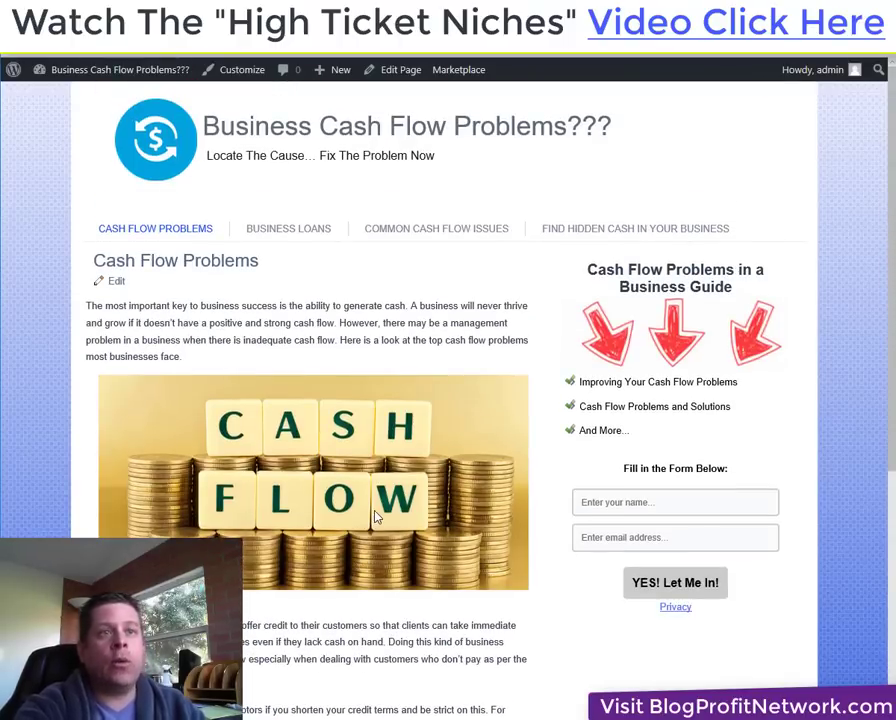
pyautogui.scroll(-4, 291, 325)
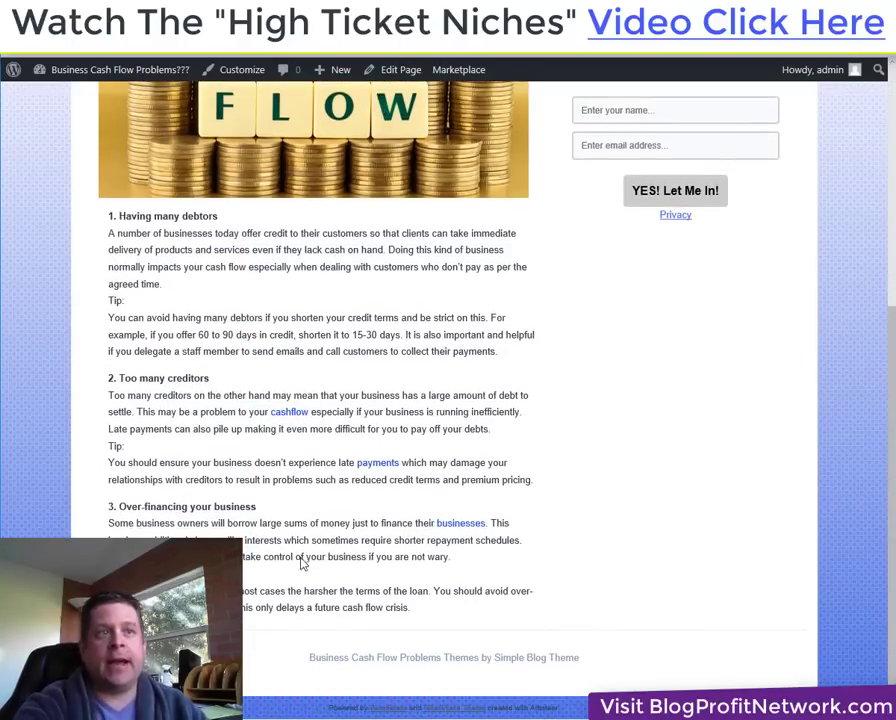
pyautogui.click(291, 412)
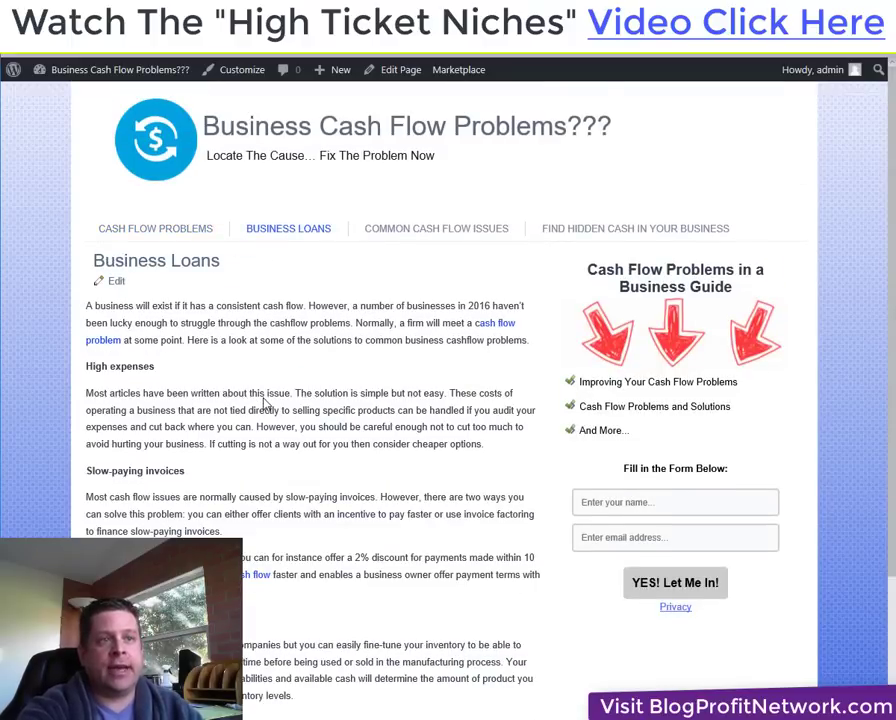
pyautogui.scroll(-2, 246, 506)
pyautogui.scroll(2, 345, 410)
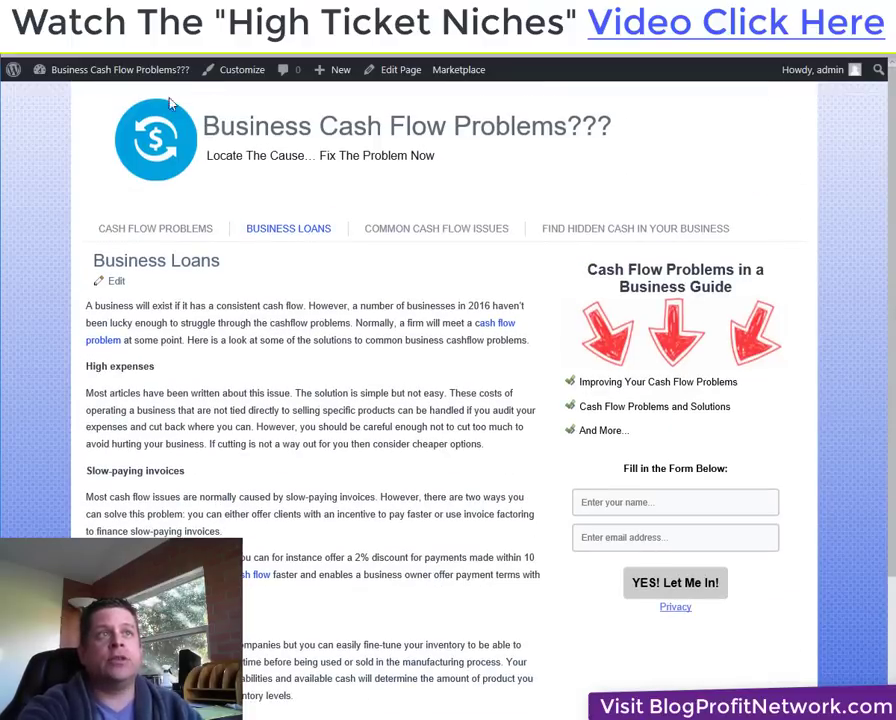
pyautogui.moveTo(164, 70)
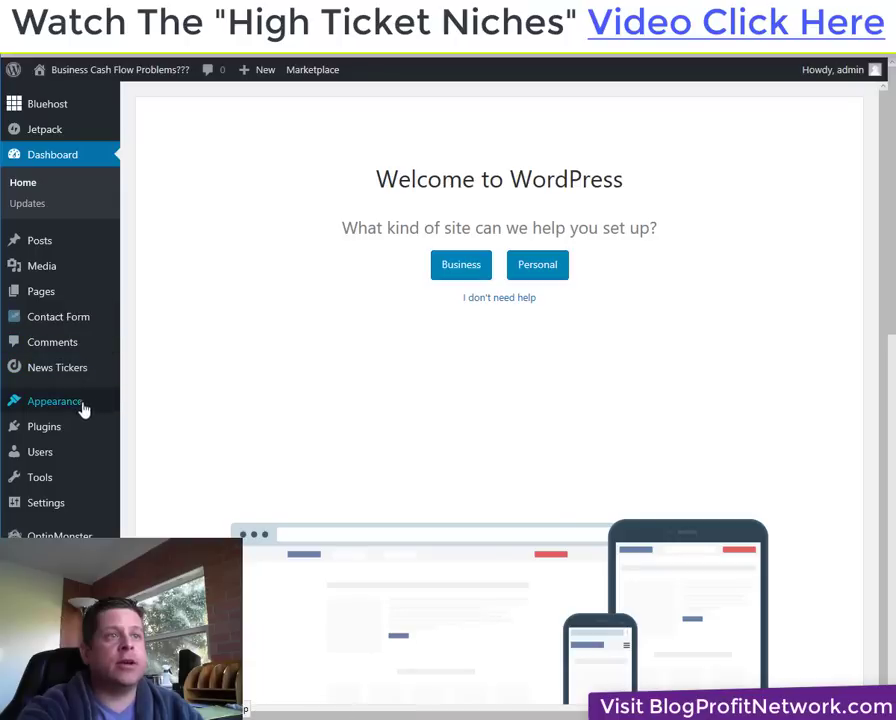
# Upload monitize-content.zip from the PLUGINS folder and start installing it.
pyautogui.moveTo(62, 428)
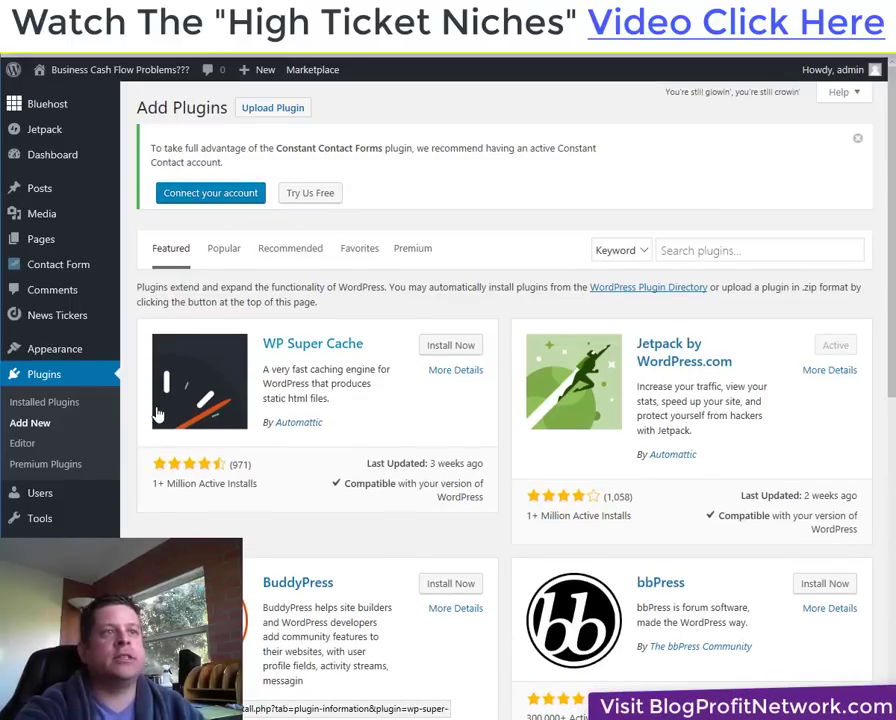
pyautogui.click(270, 110)
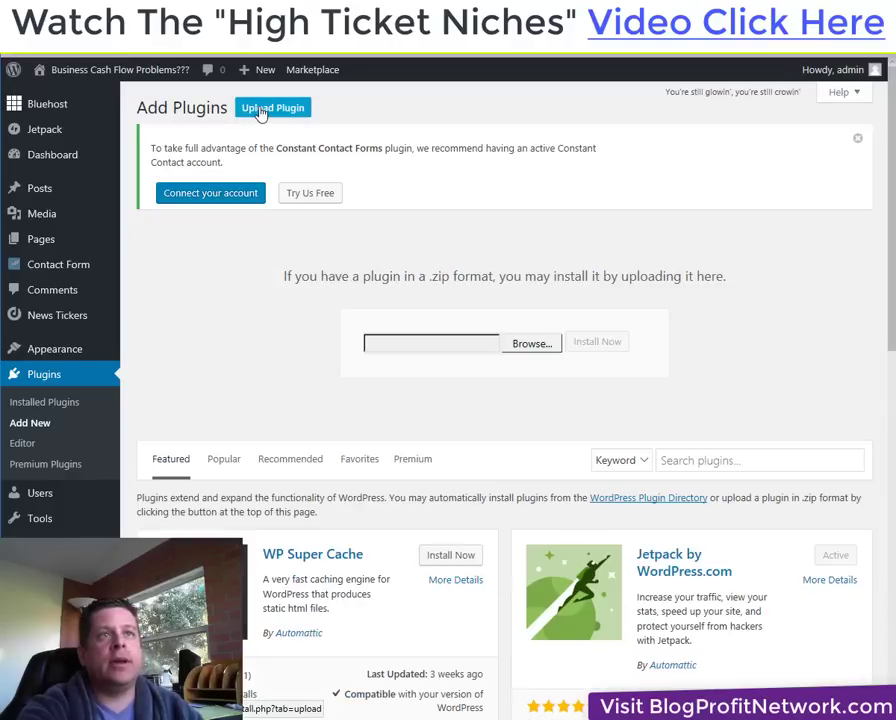
pyautogui.click(516, 343)
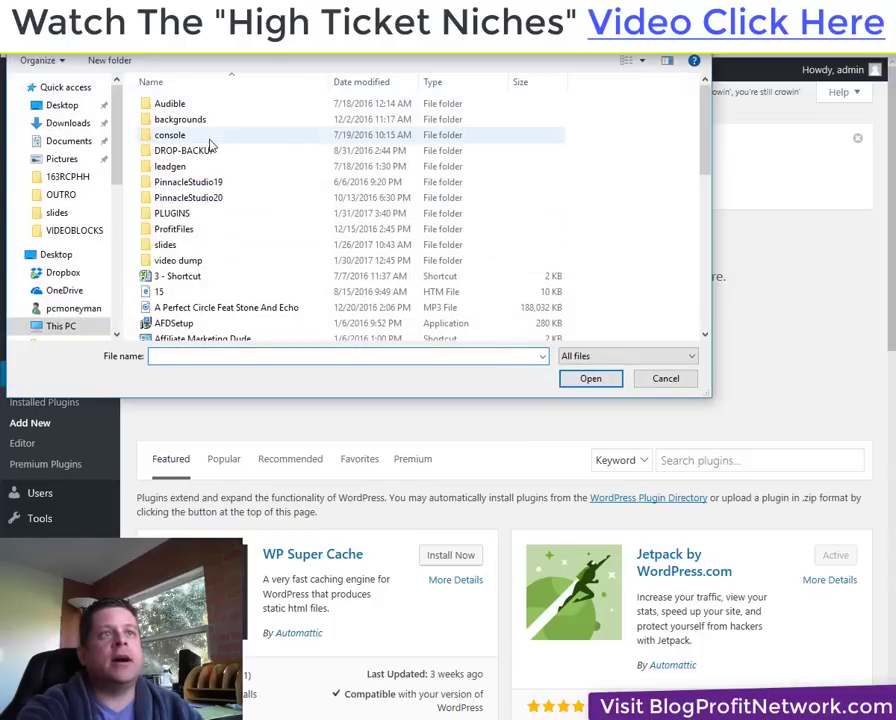
pyautogui.doubleClick(186, 218)
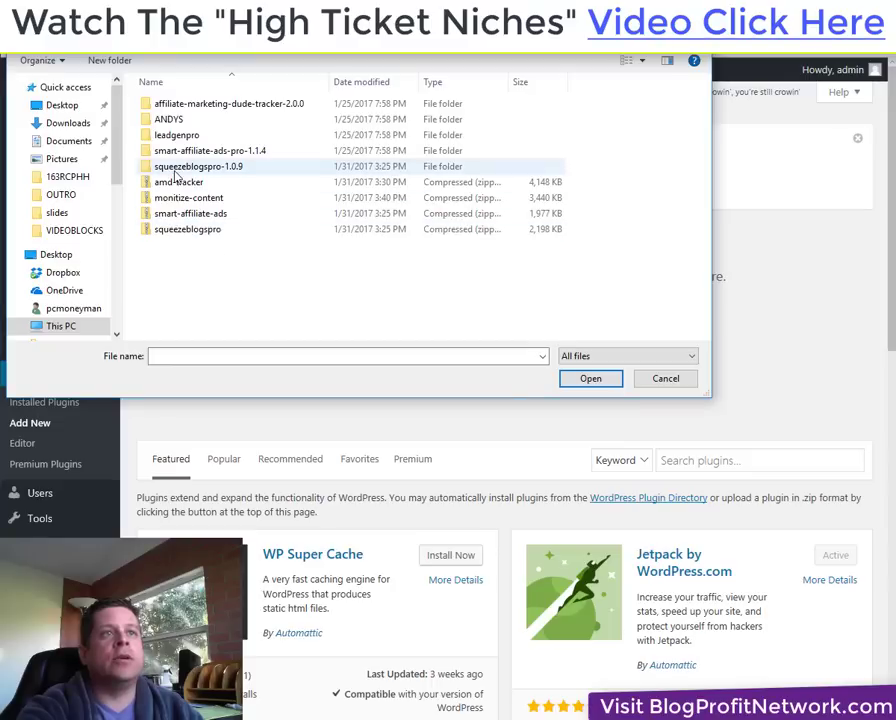
pyautogui.doubleClick(220, 205)
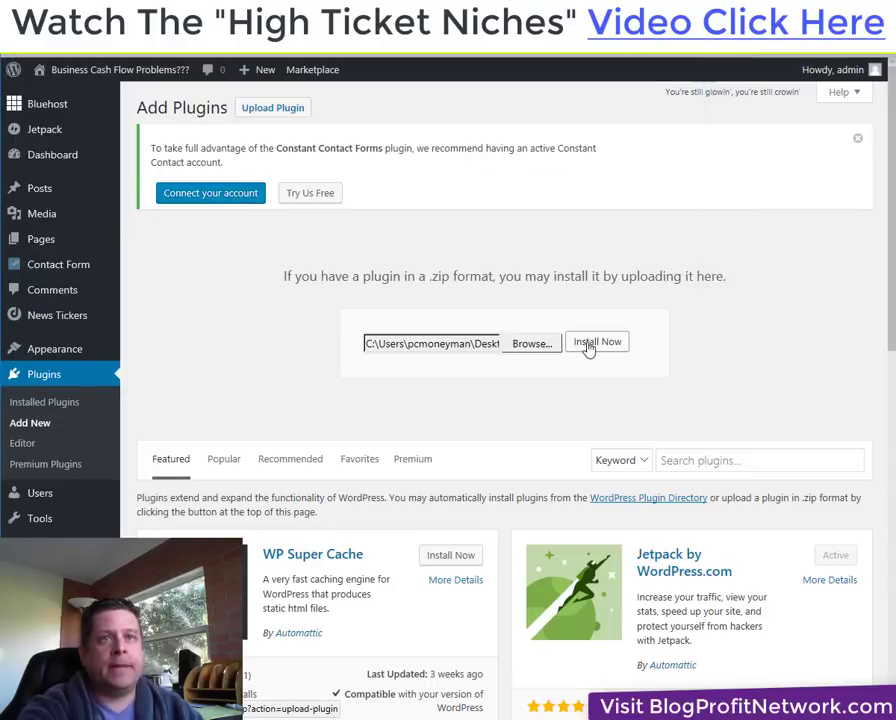
pyautogui.click(590, 346)
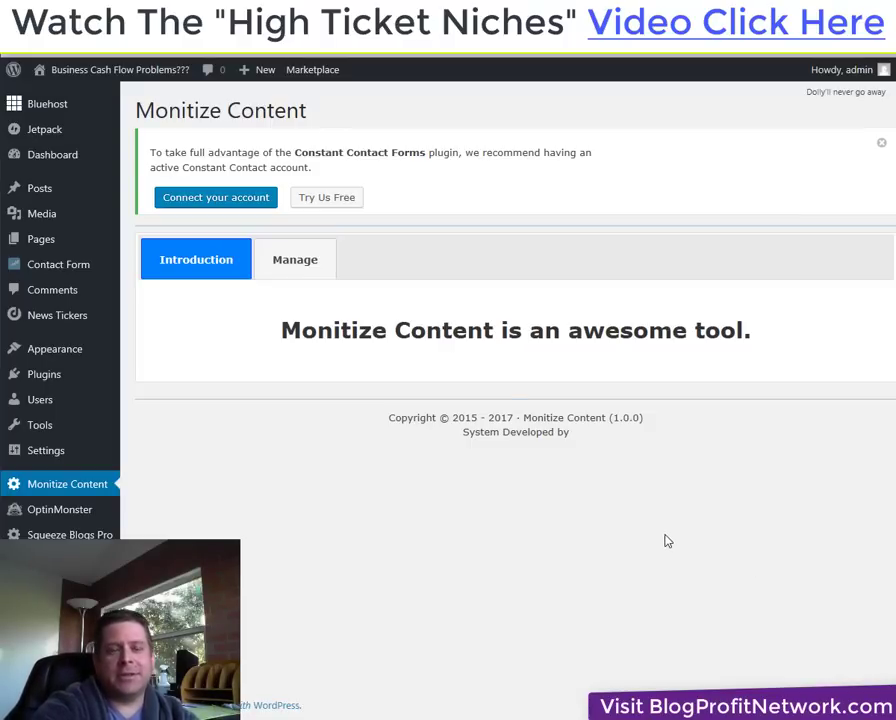
# Open the Monitize Content Manage tab and copy 'cash flow' from the article text.
pyautogui.click(313, 262)
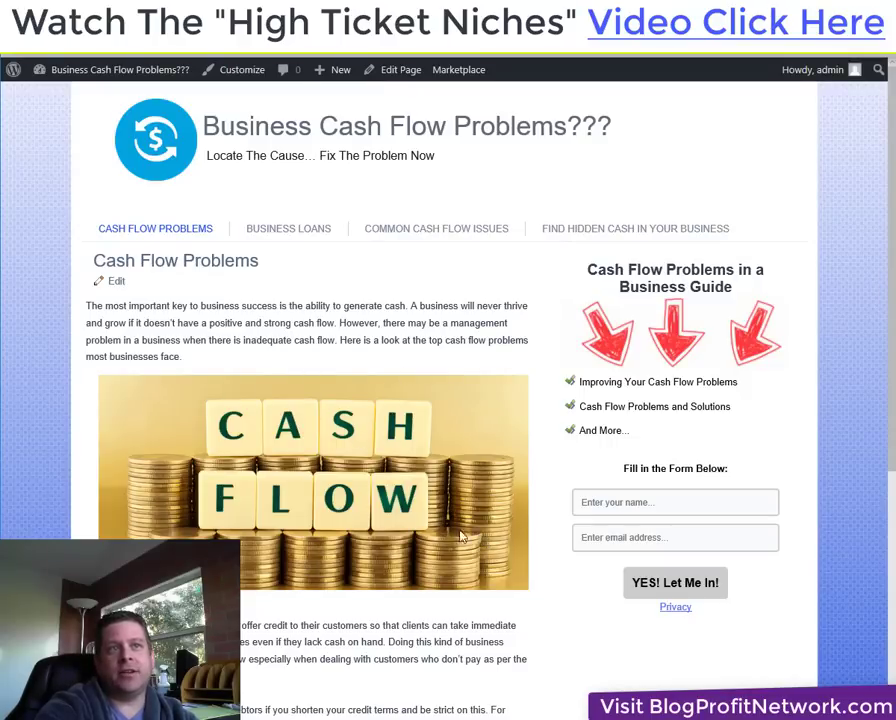
pyautogui.moveTo(297, 343); pyautogui.dragTo(325, 352)
pyautogui.hotkey('ctrl', 'c')
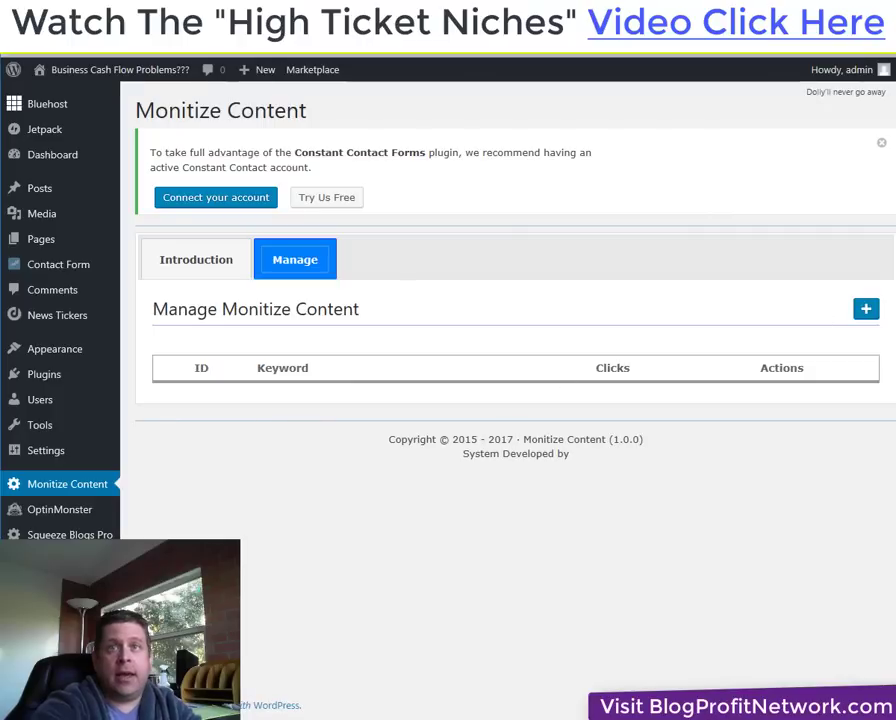
# Start a new keyword rule with 'cash flow' as keyword and bold replacement text.
pyautogui.click(868, 310)
pyautogui.click(386, 392)
pyautogui.hotkey('ctrl', 'v')
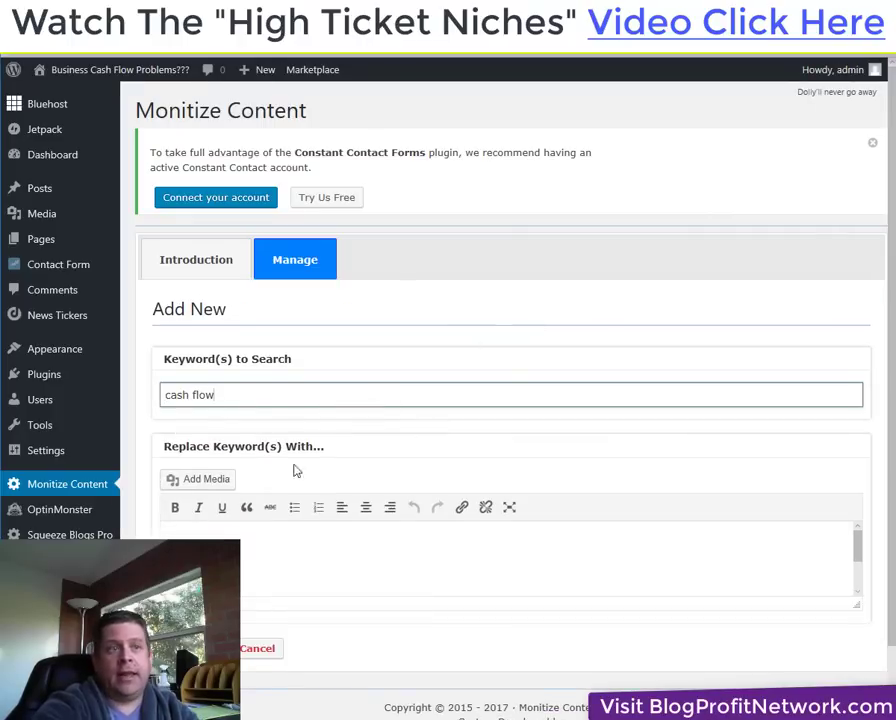
pyautogui.click(342, 570)
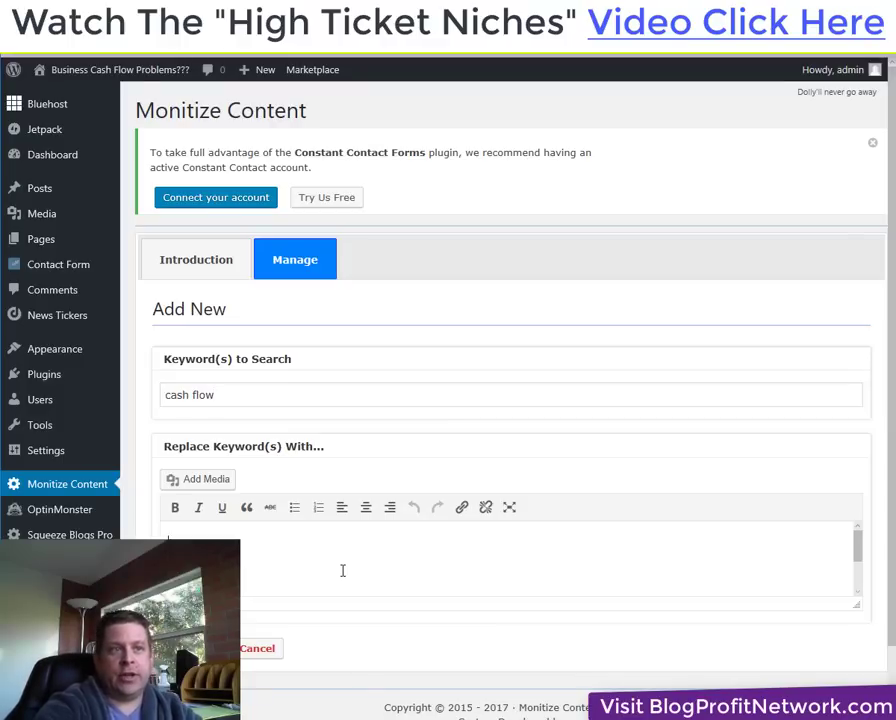
pyautogui.write('cash flow')
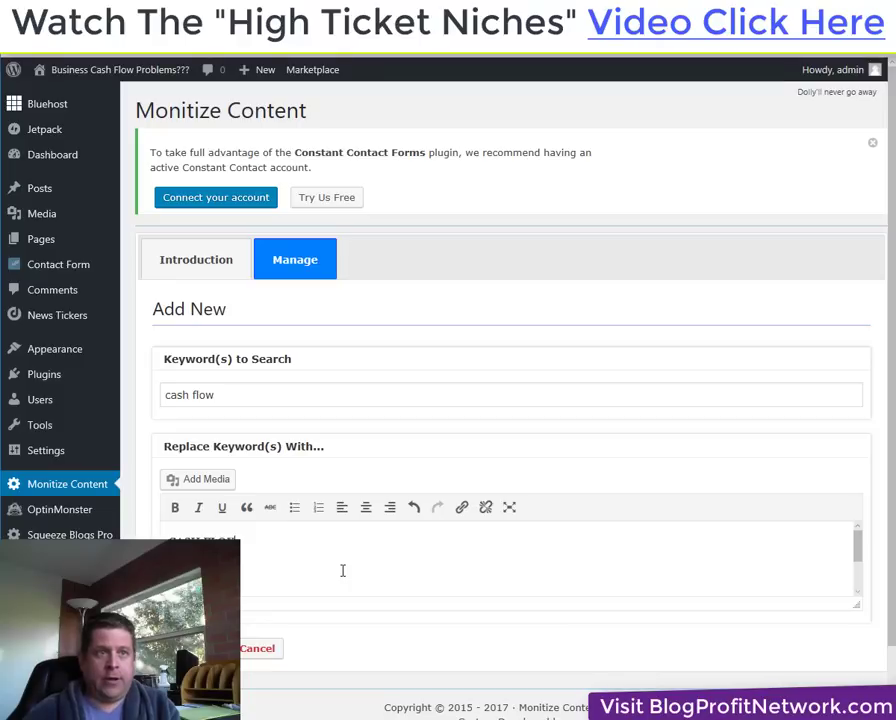
pyautogui.moveTo(258, 549); pyautogui.dragTo(166, 530)
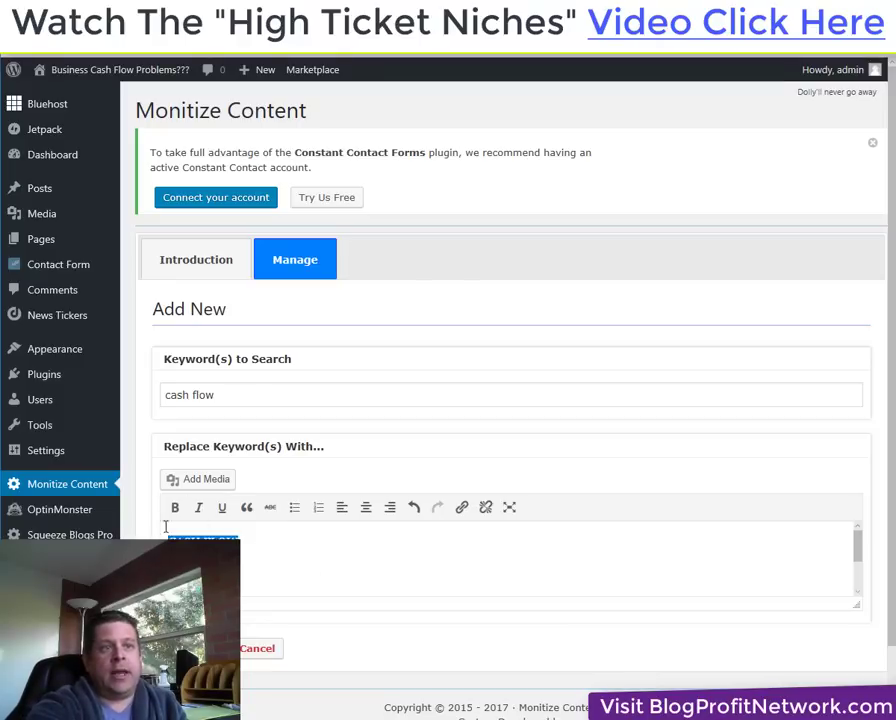
pyautogui.click(174, 507)
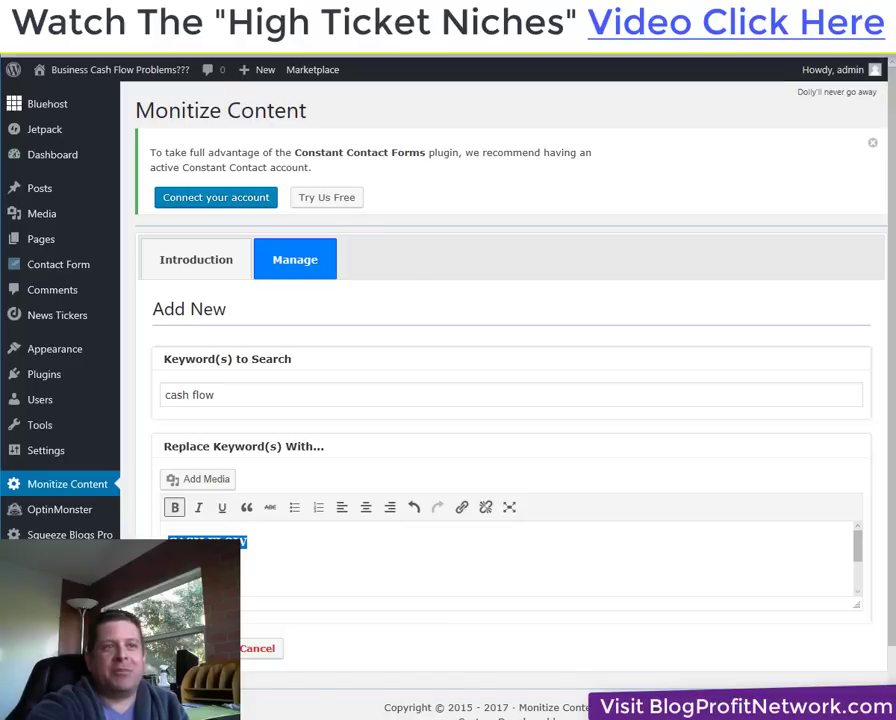
# Link the replacement text to businessloanseasy.com in a new tab and save the rule.
pyautogui.click(461, 507)
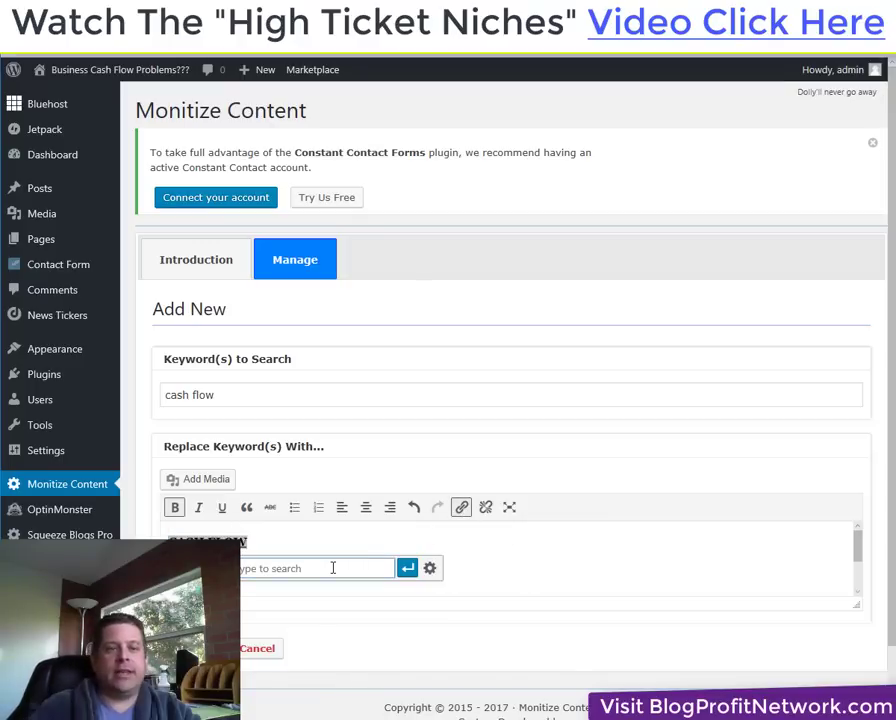
pyautogui.hotkey('ctrl', 'v')
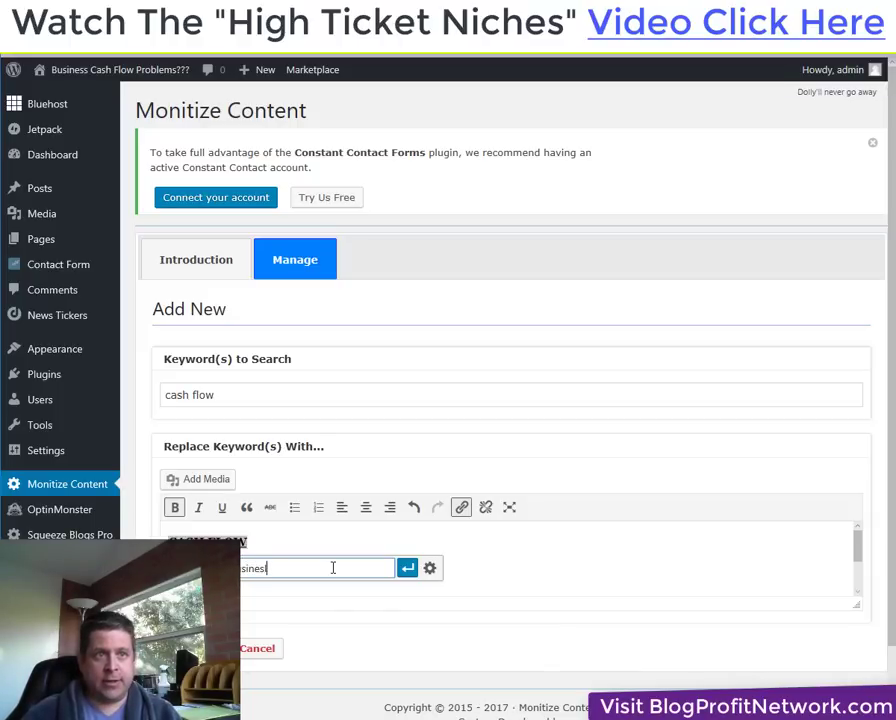
pyautogui.write('loanseasy.com')
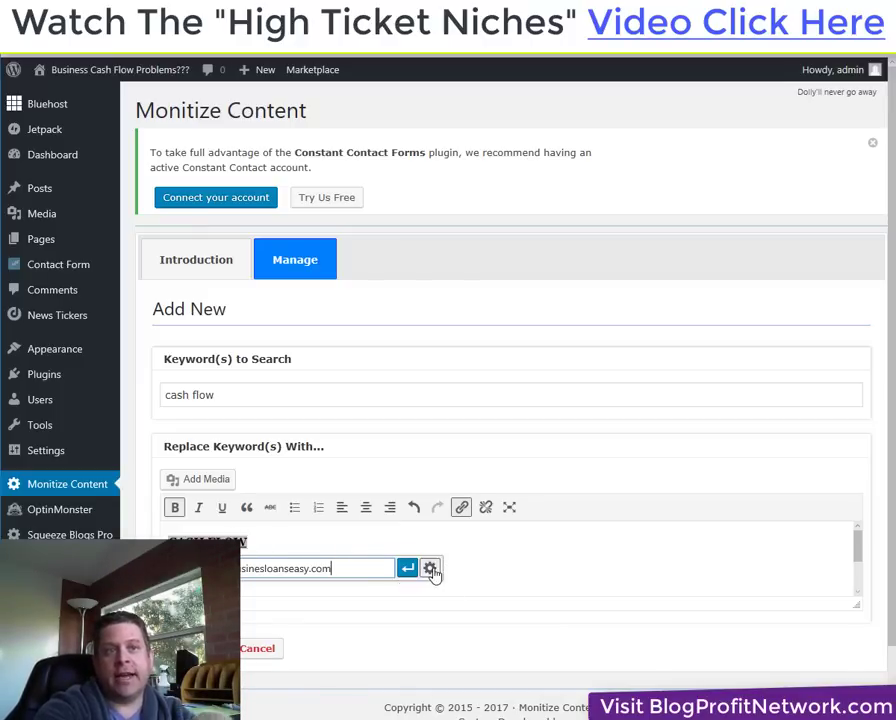
pyautogui.click(431, 569)
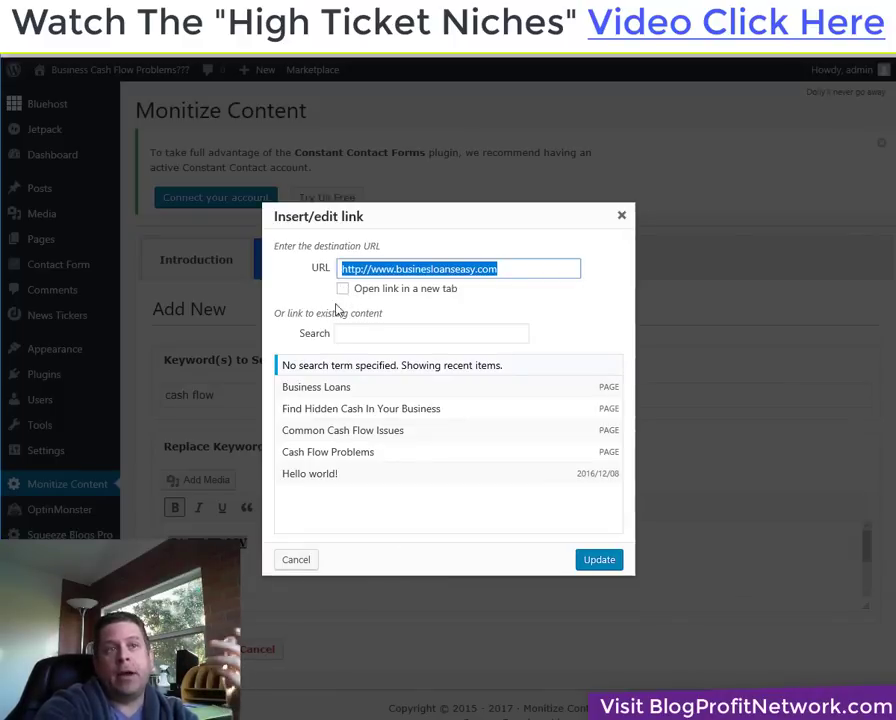
pyautogui.click(344, 290)
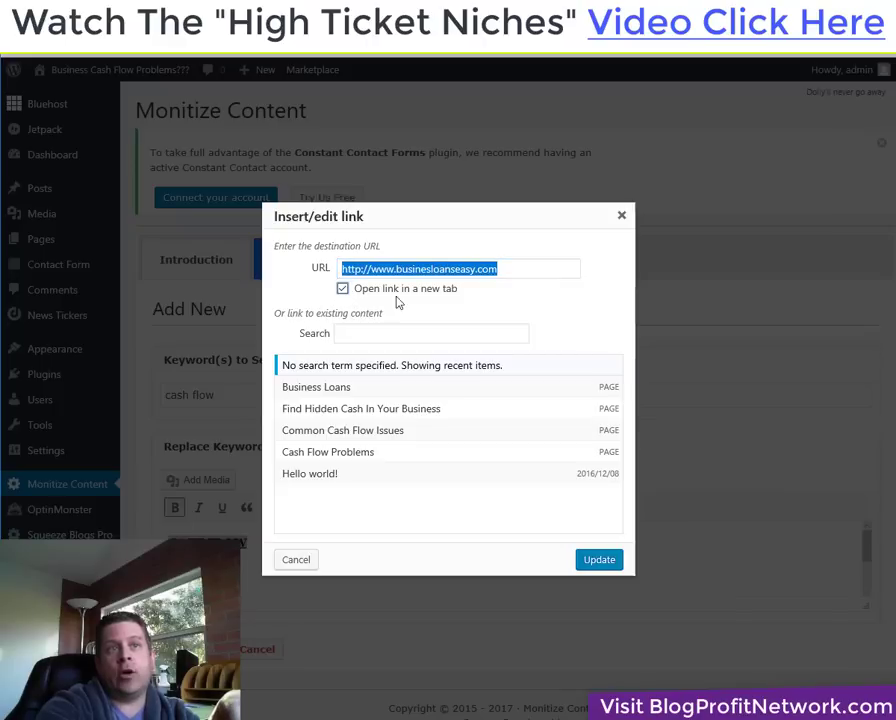
pyautogui.click(604, 562)
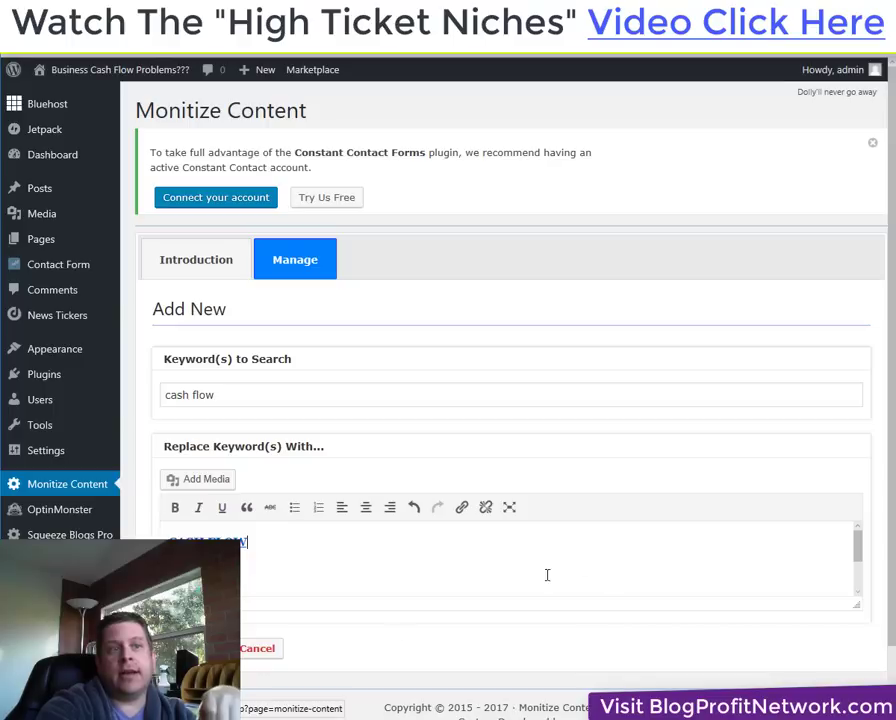
pyautogui.click(190, 648)
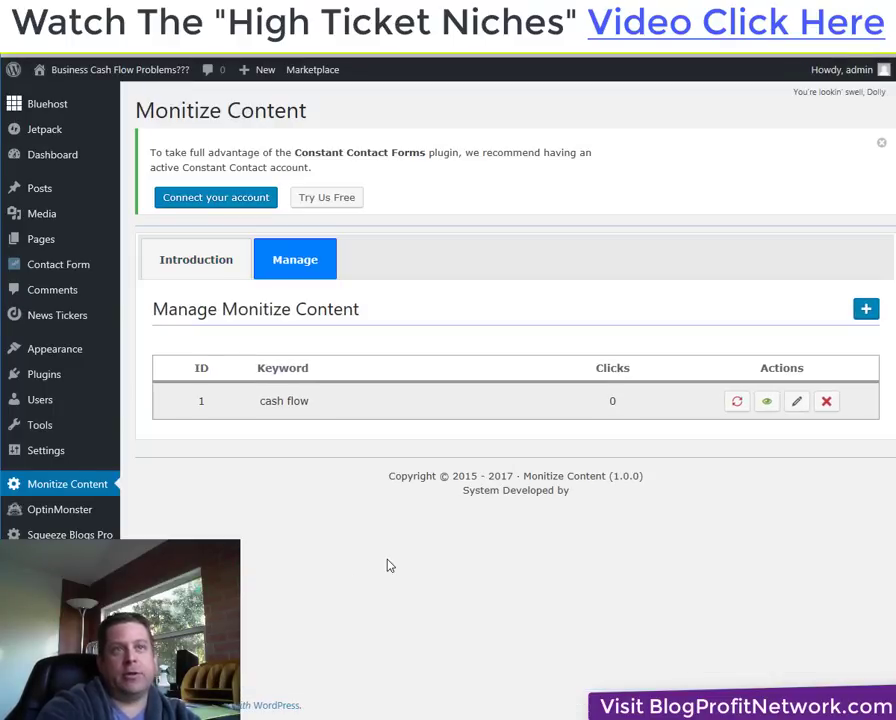
pyautogui.hotkey('ctrl', 'Tab')
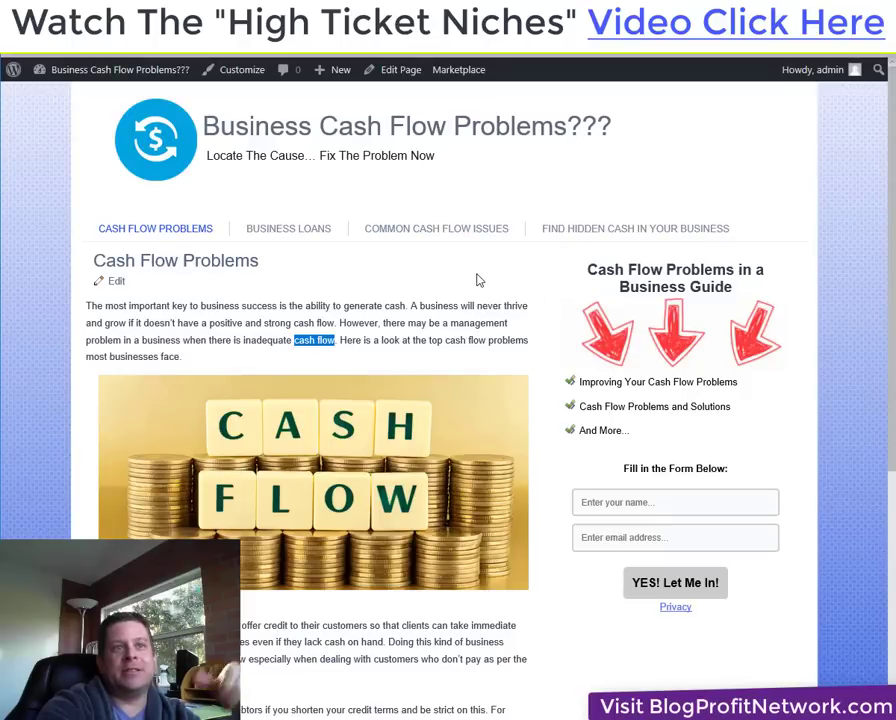
pyautogui.rightClick(478, 280)
pyautogui.click(160, 57)
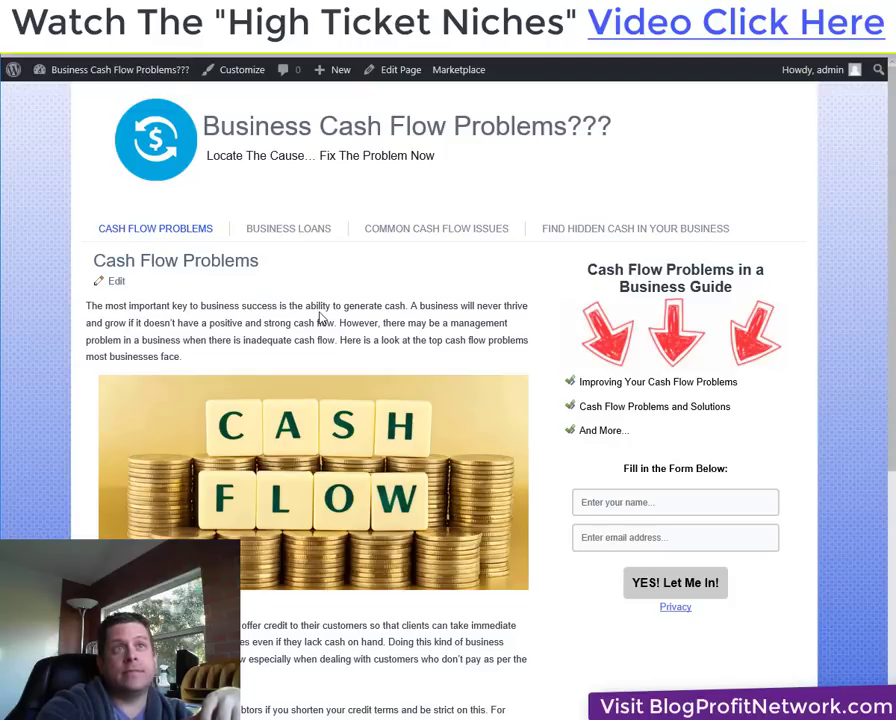
pyautogui.press('F5')
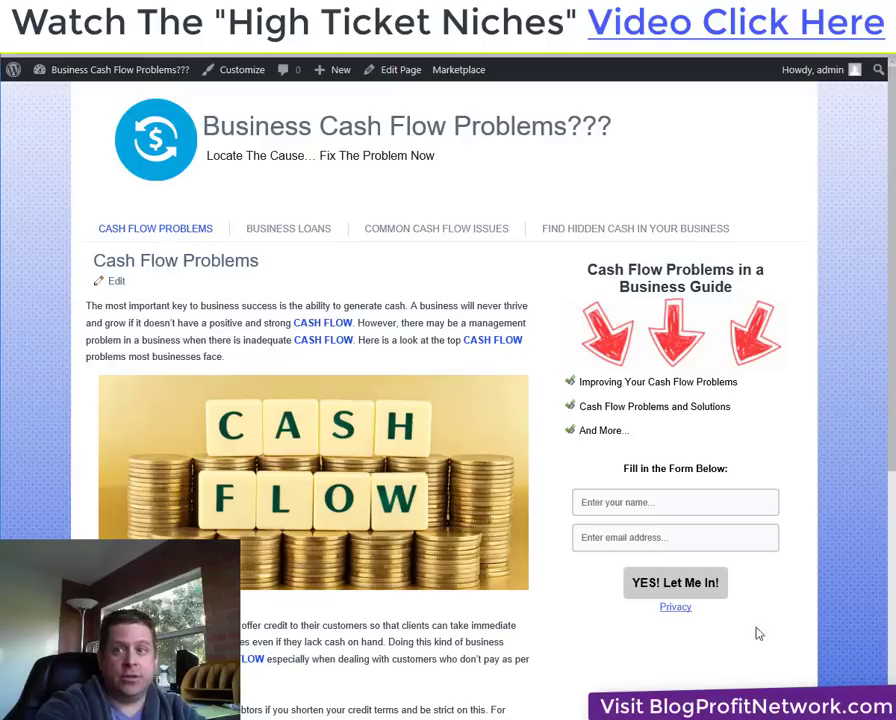
pyautogui.scroll(-2, 642, 683)
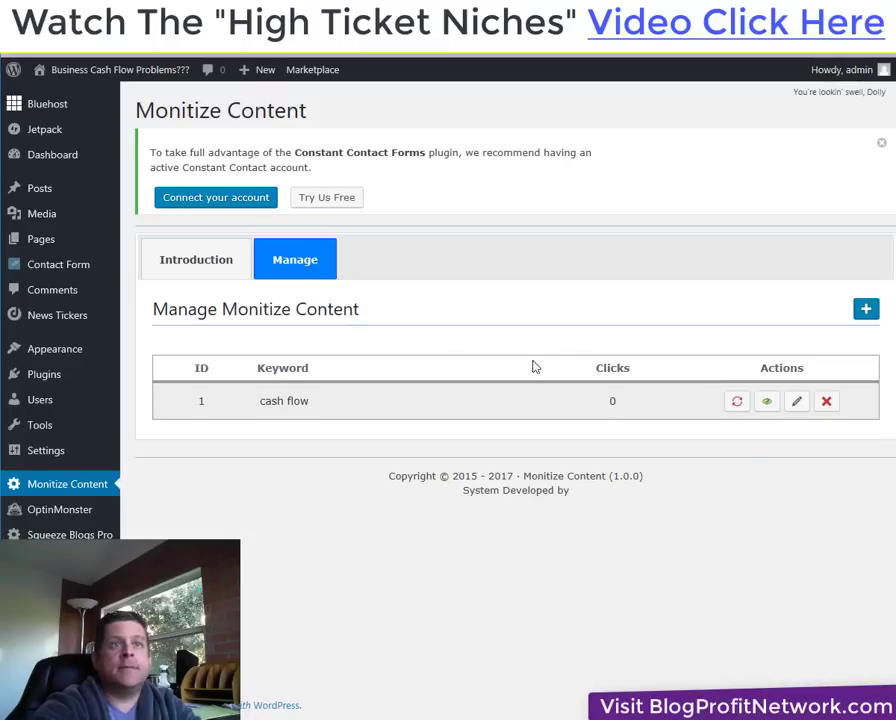
# Start a 'cashflow' keyword rule and select the link text in its replacement.
pyautogui.click(358, 398)
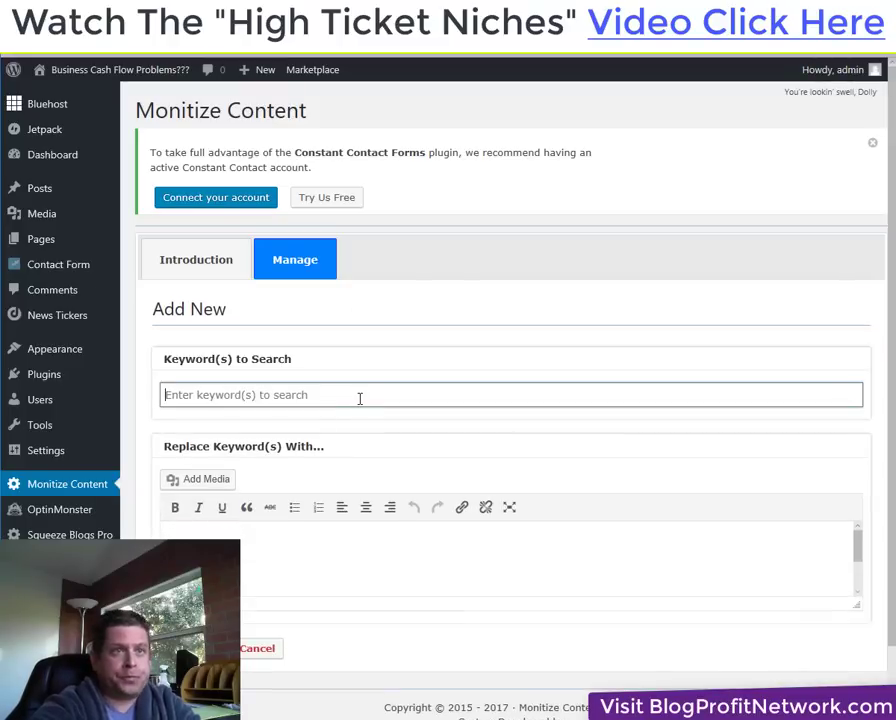
pyautogui.write('cashflow')
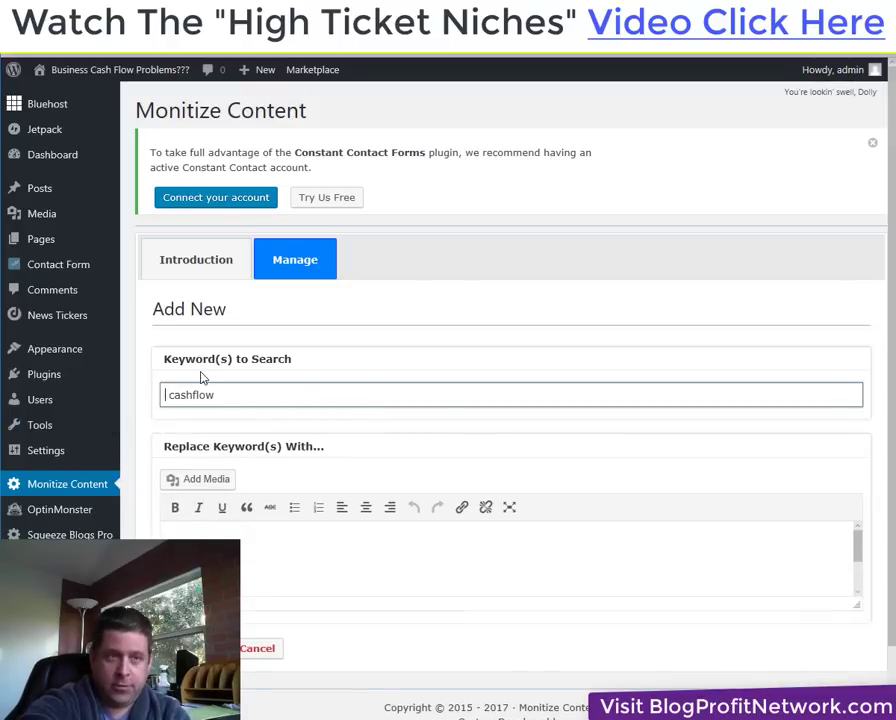
pyautogui.click(317, 563)
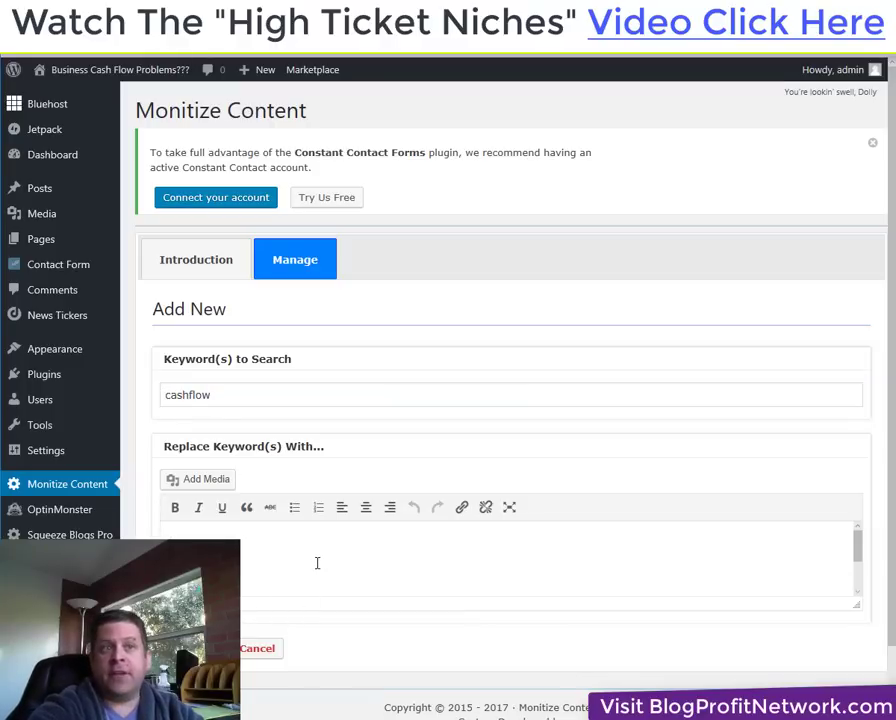
pyautogui.moveTo(245, 555); pyautogui.dragTo(134, 537)
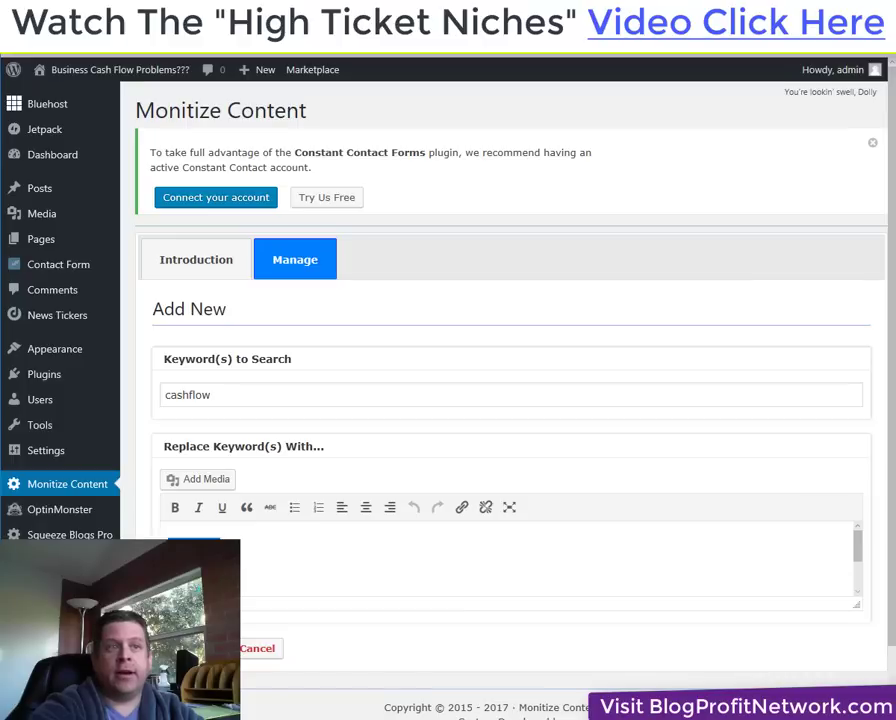
pyautogui.press('BackSpace')
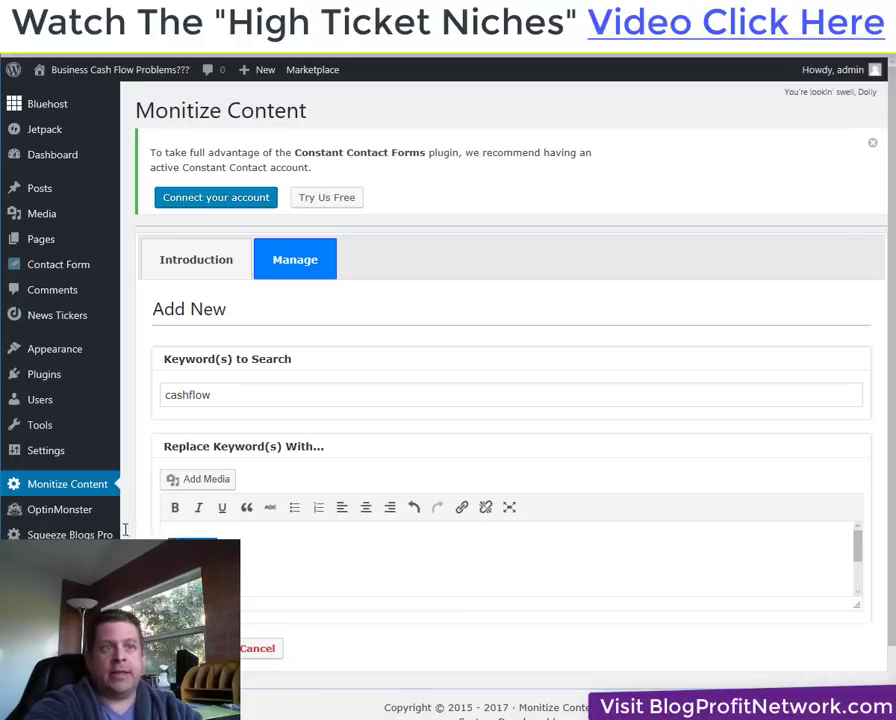
pyautogui.hotkey('ctrl', 'v')
pyautogui.click(178, 540)
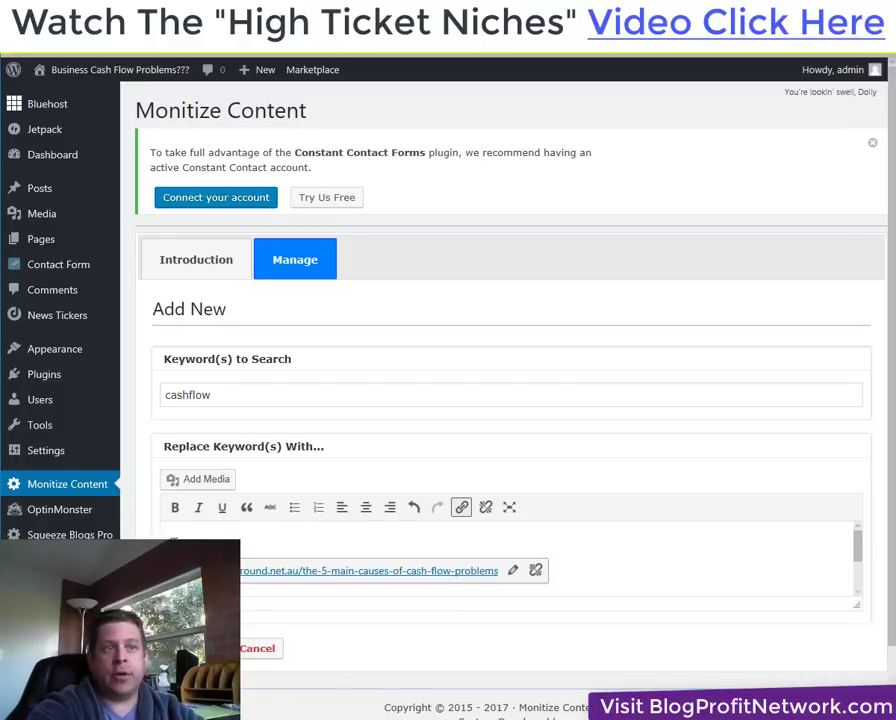
pyautogui.click(334, 528)
pyautogui.click(332, 532)
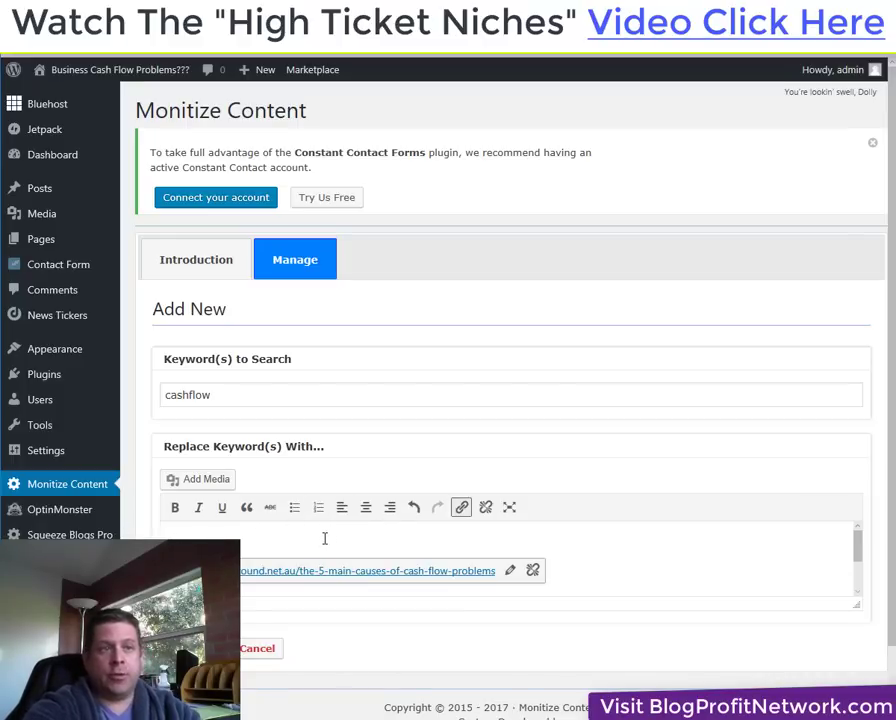
pyautogui.moveTo(324, 538); pyautogui.dragTo(166, 538)
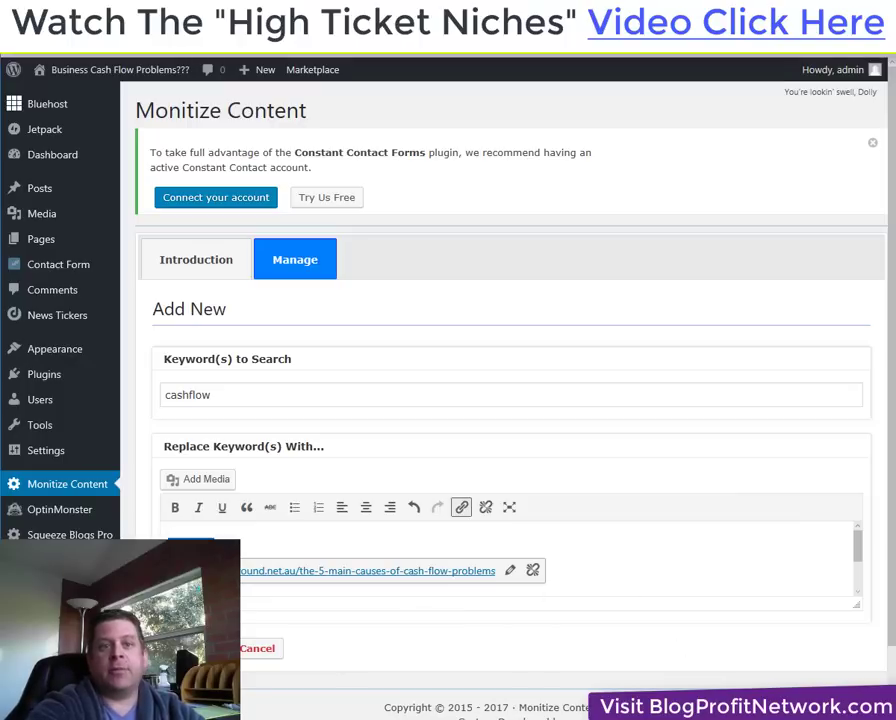
# Set the replacement link to the first Bizfi banner's affiliate URL and save the rule.
pyautogui.hotkey('alt', 'Tab')
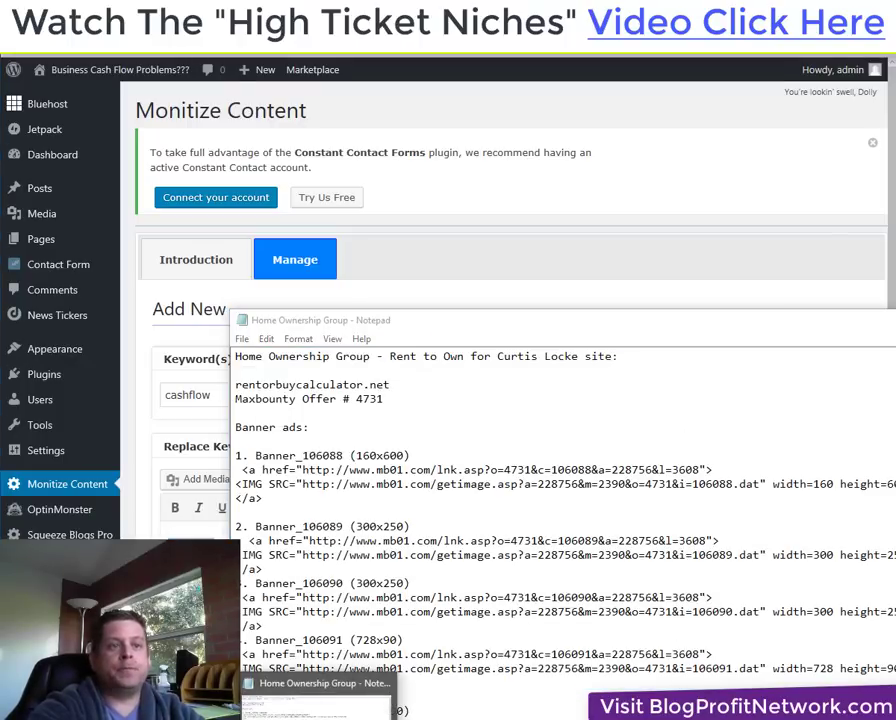
pyautogui.click(318, 700)
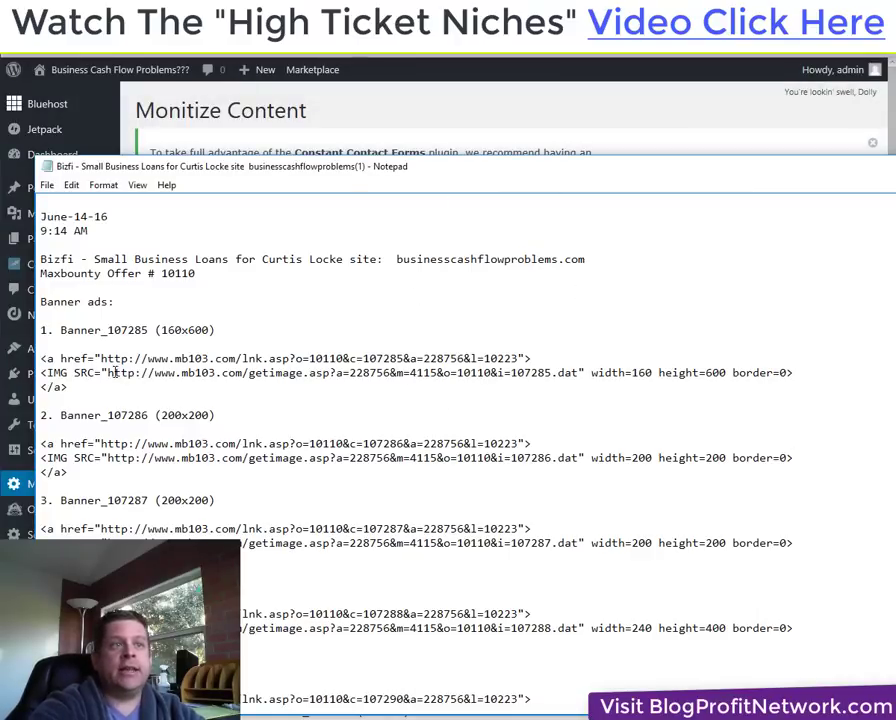
pyautogui.moveTo(101, 358); pyautogui.dragTo(517, 358)
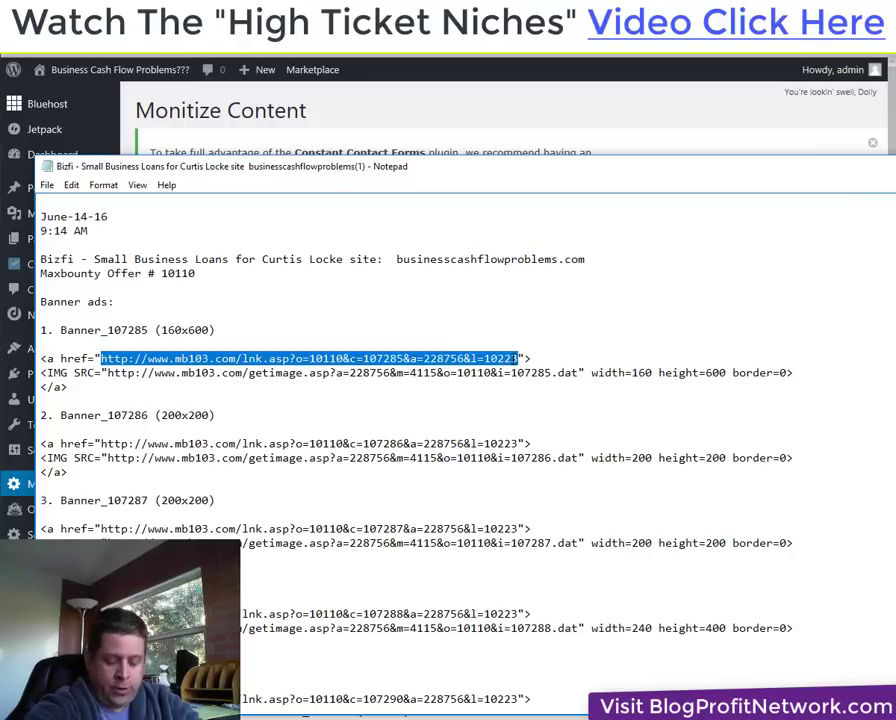
pyautogui.click(648, 141)
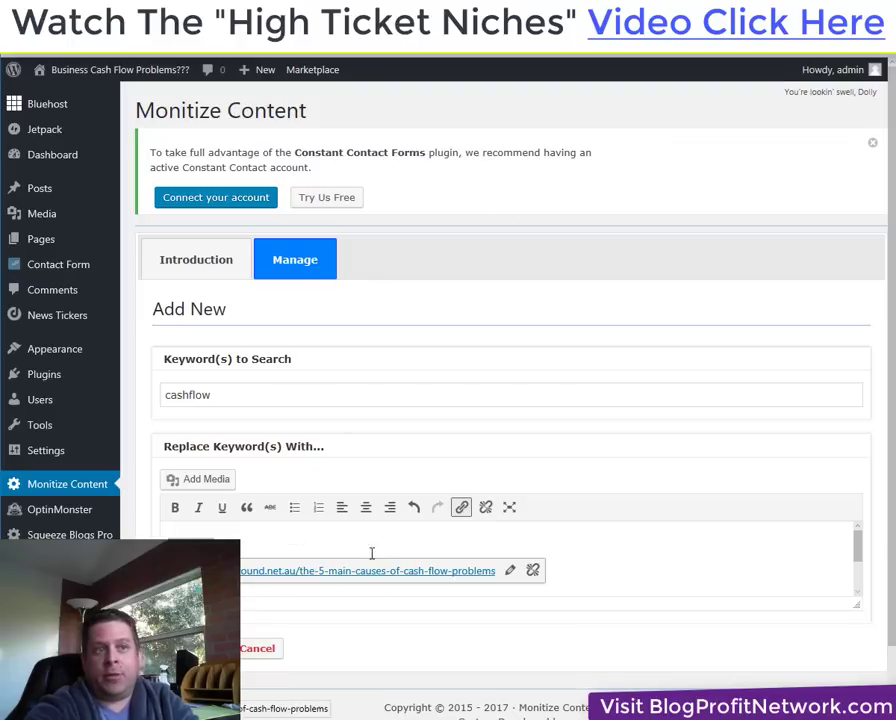
pyautogui.click(460, 508)
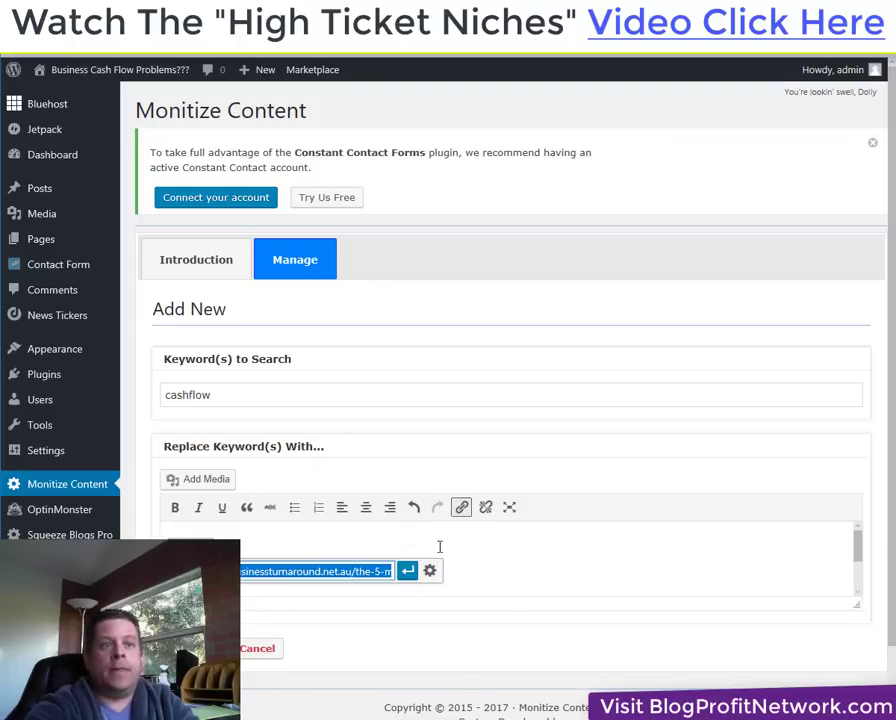
pyautogui.hotkey('ctrl', 'v')
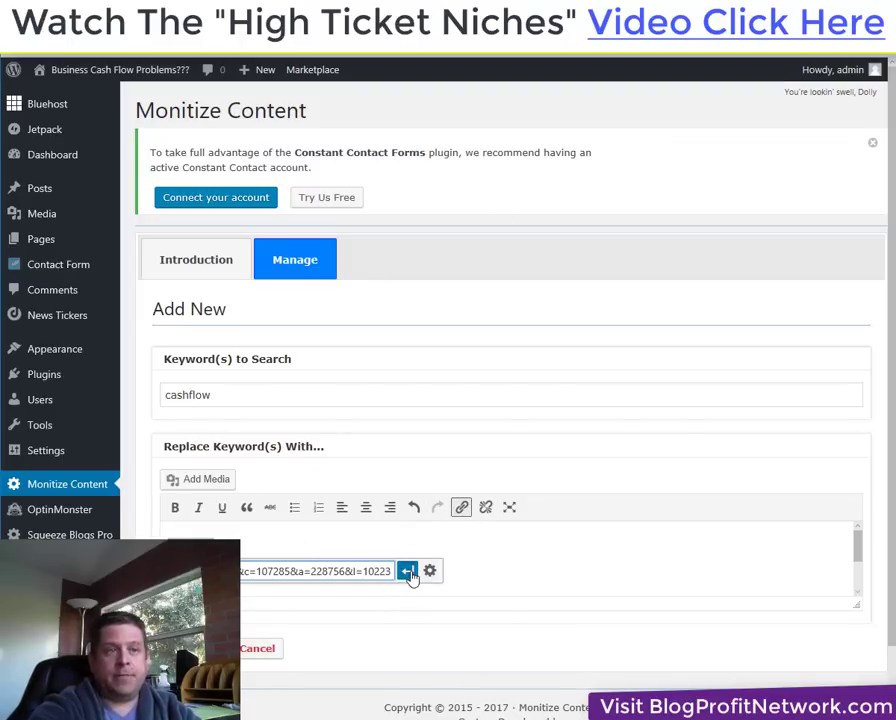
pyautogui.click(408, 574)
pyautogui.click(195, 648)
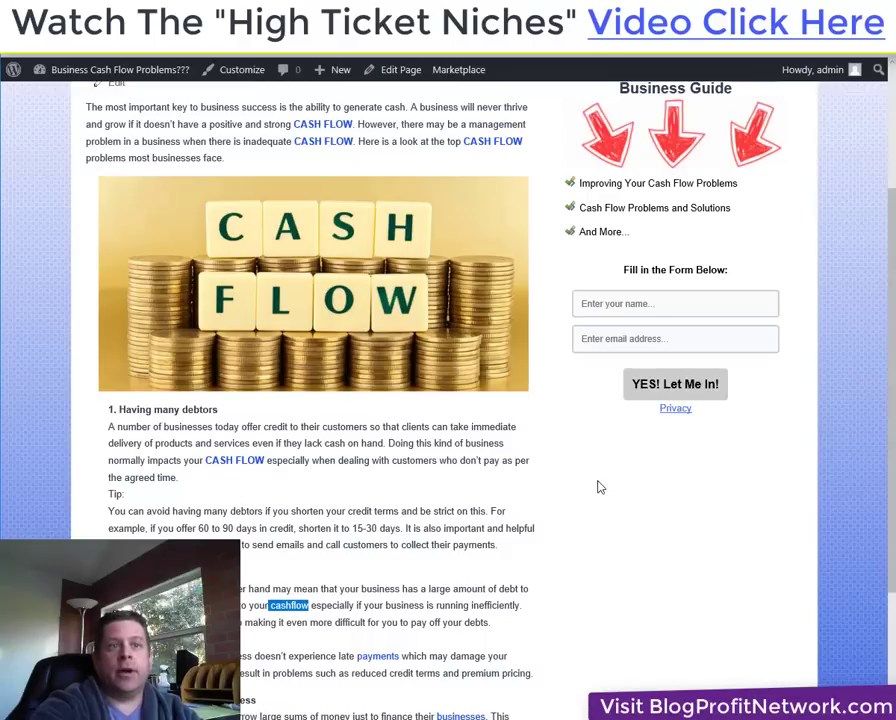
# Test that the post's cashflow link opens Bizfi's small-business loans page, then return to the post.
pyautogui.rightClick(600, 487)
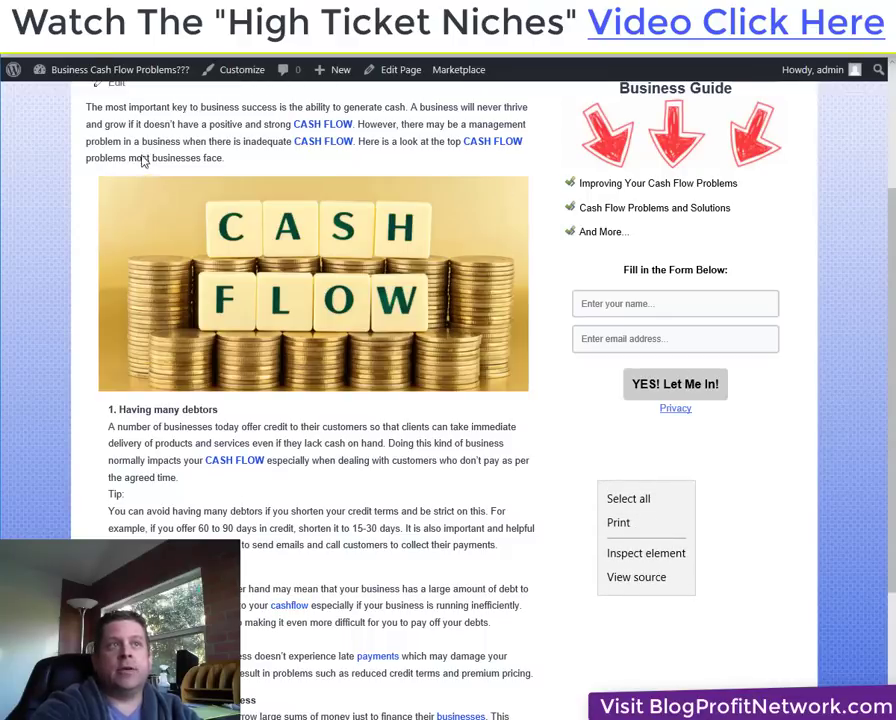
pyautogui.click(93, 57)
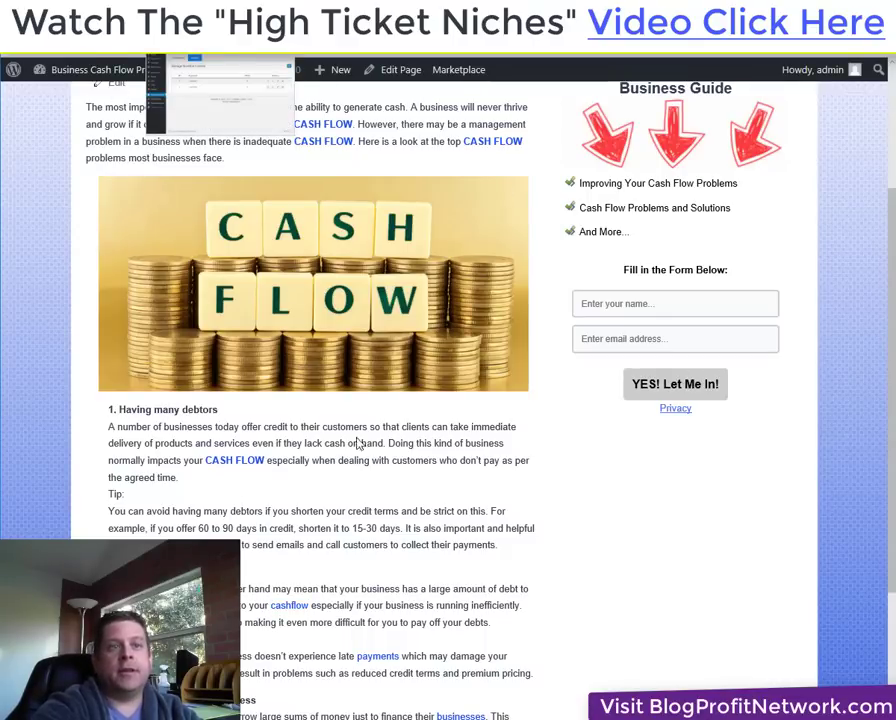
pyautogui.rightClick(548, 560)
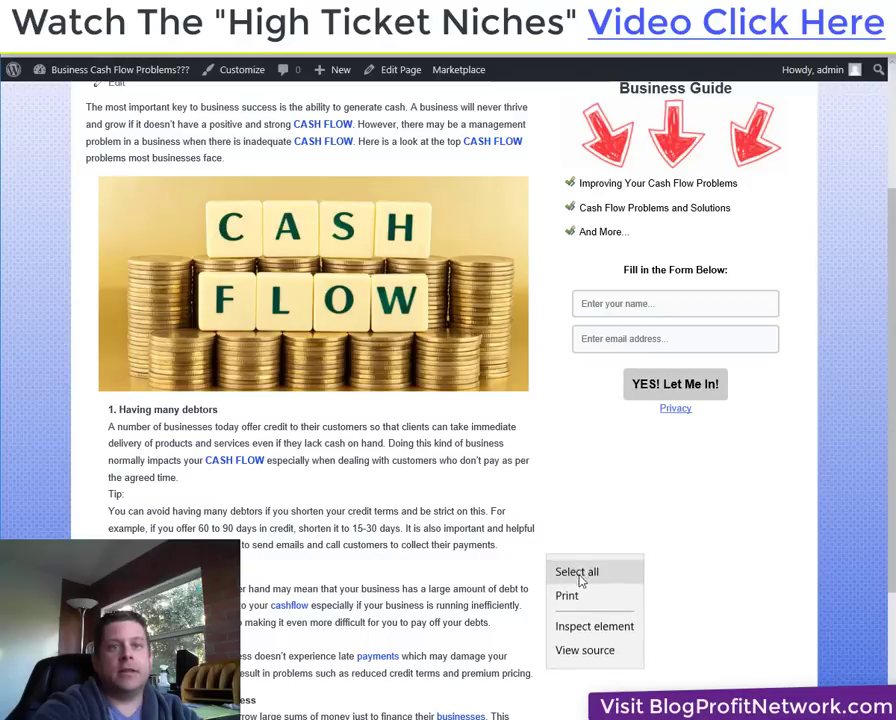
pyautogui.click(83, 42)
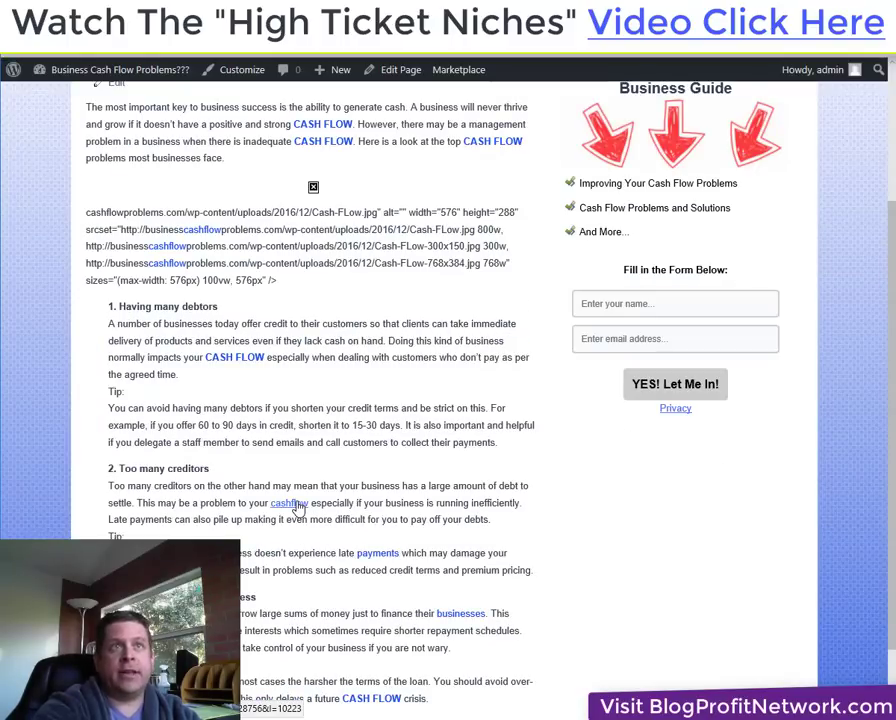
pyautogui.click(298, 506)
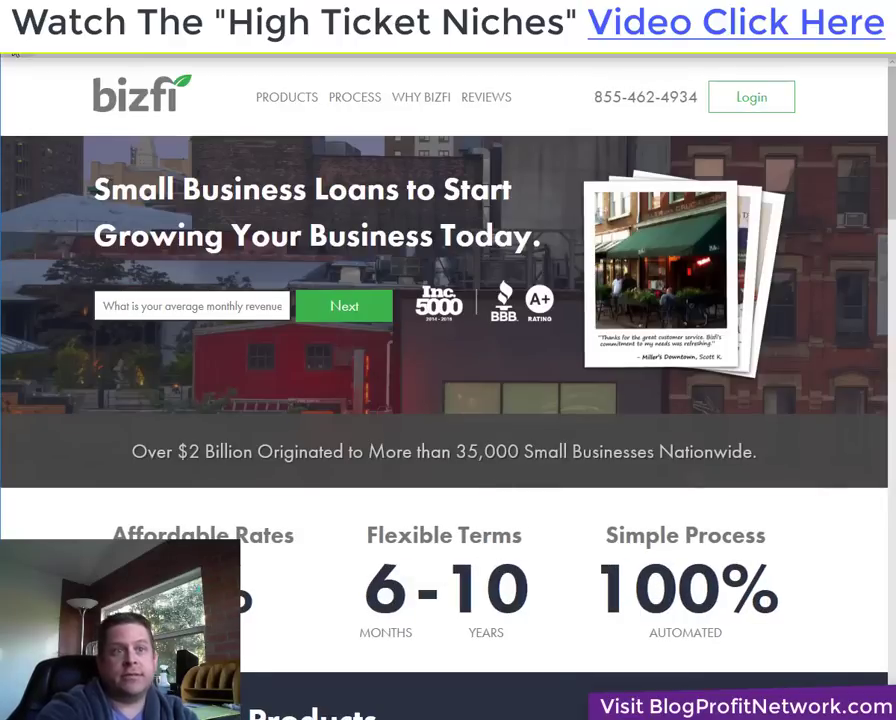
pyautogui.hotkey('alt', 'Left')
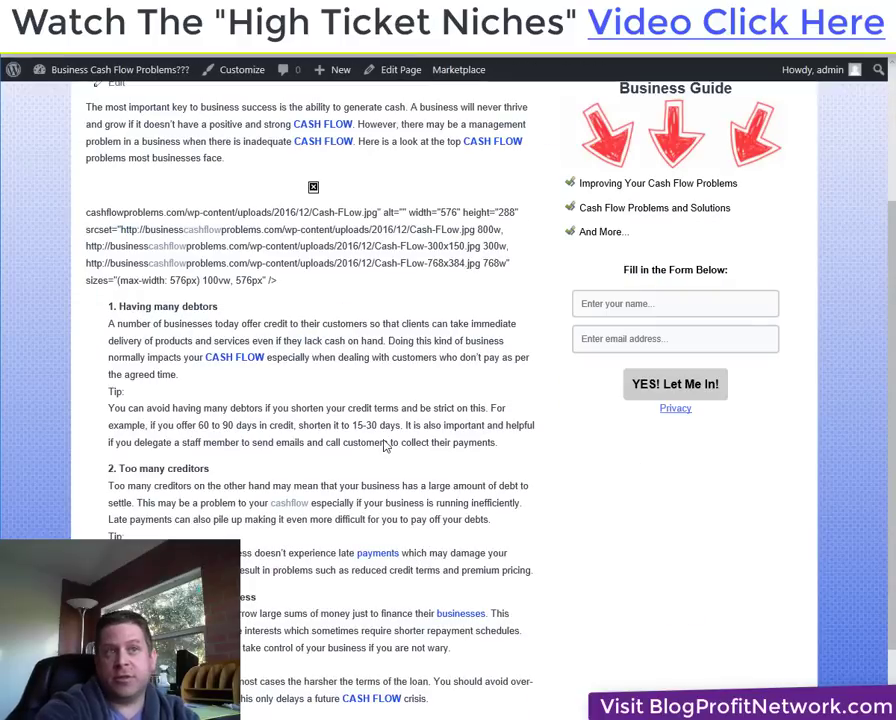
pyautogui.scroll(2, 386, 444)
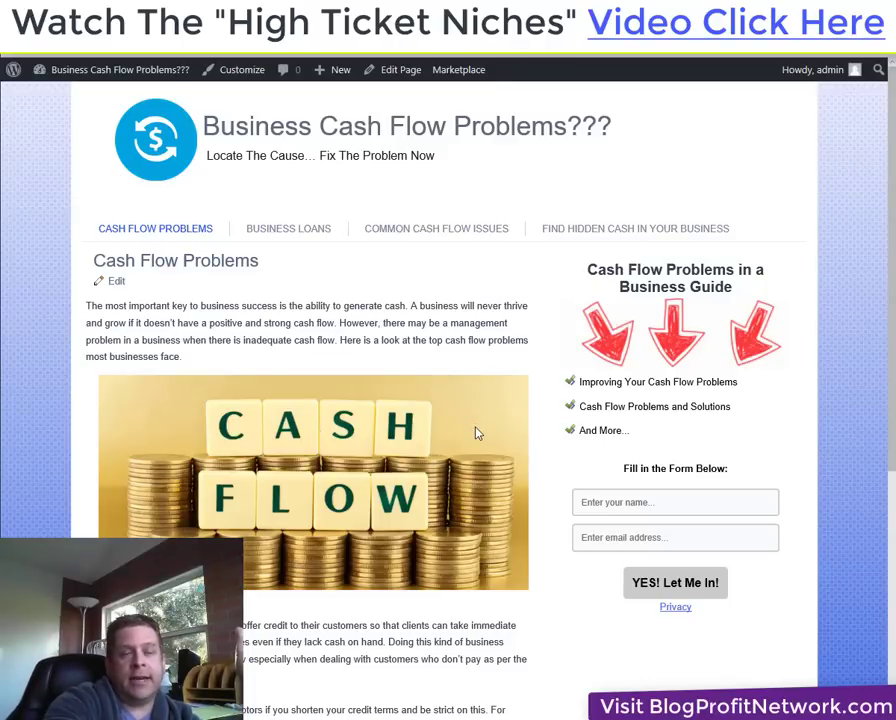
pyautogui.scroll(-1, 477, 430)
pyautogui.scroll(-5, 479, 428)
pyautogui.scroll(5, 480, 426)
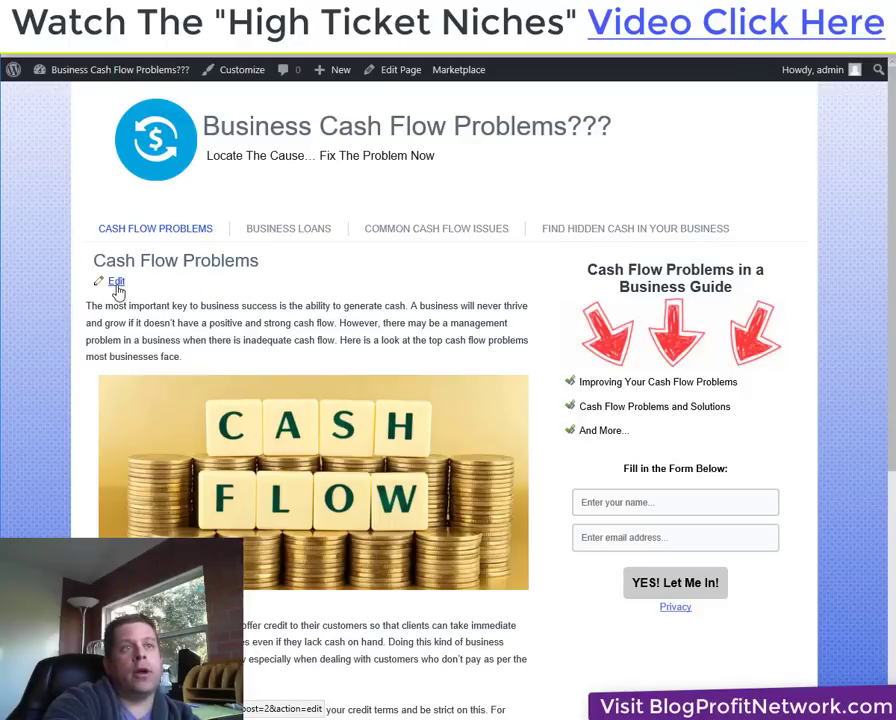
pyautogui.click(116, 283)
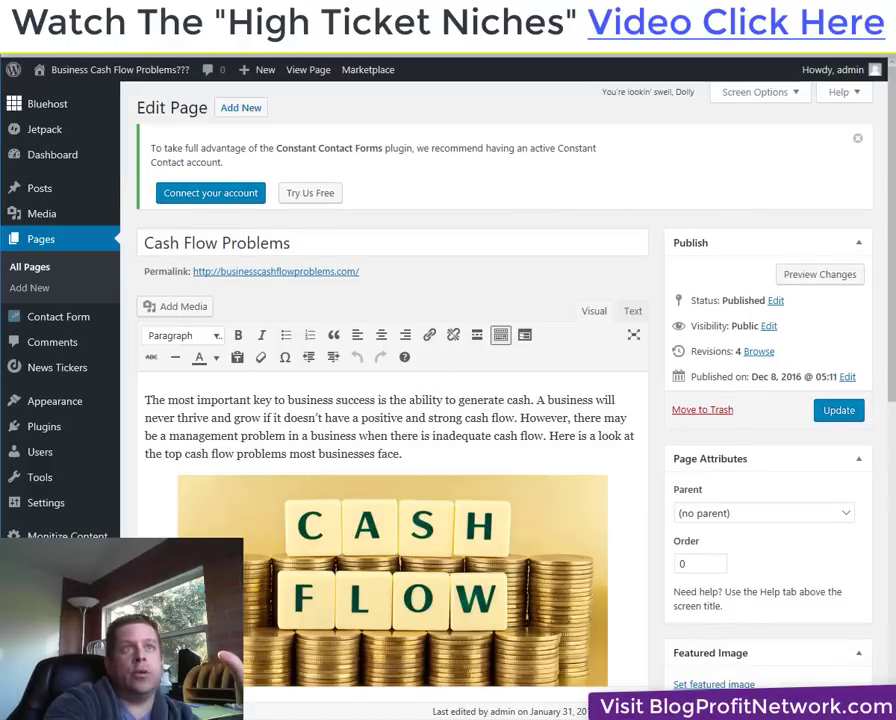
pyautogui.click(67, 535)
pyautogui.moveTo(120, 70)
pyautogui.click(122, 96)
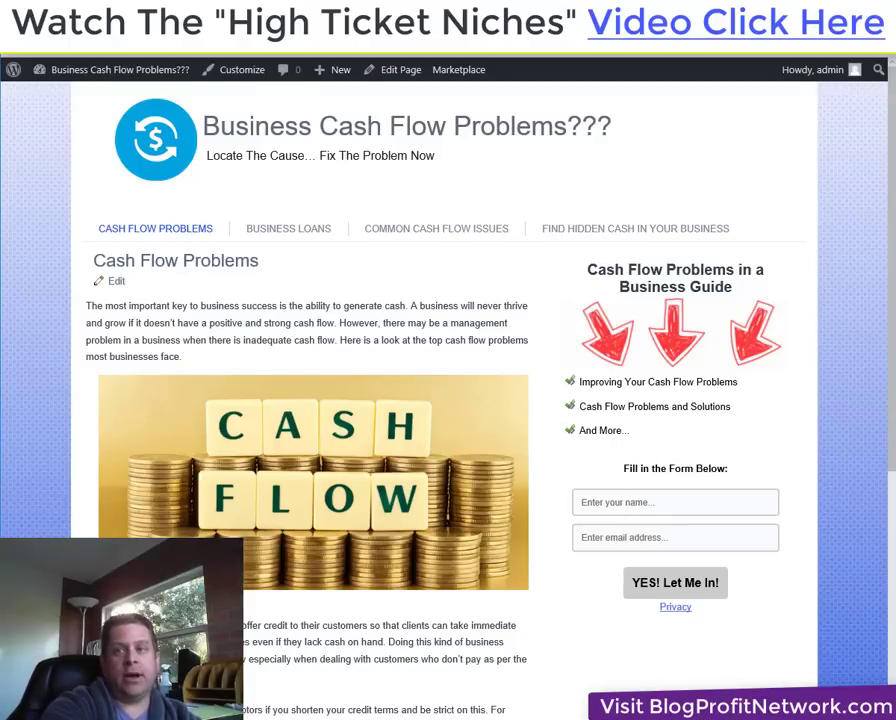
# Select the 640 × 360 embed code for the 'How to do Keyword Research The Right Way' video.
pyautogui.hotkey('ctrl', 'Tab')
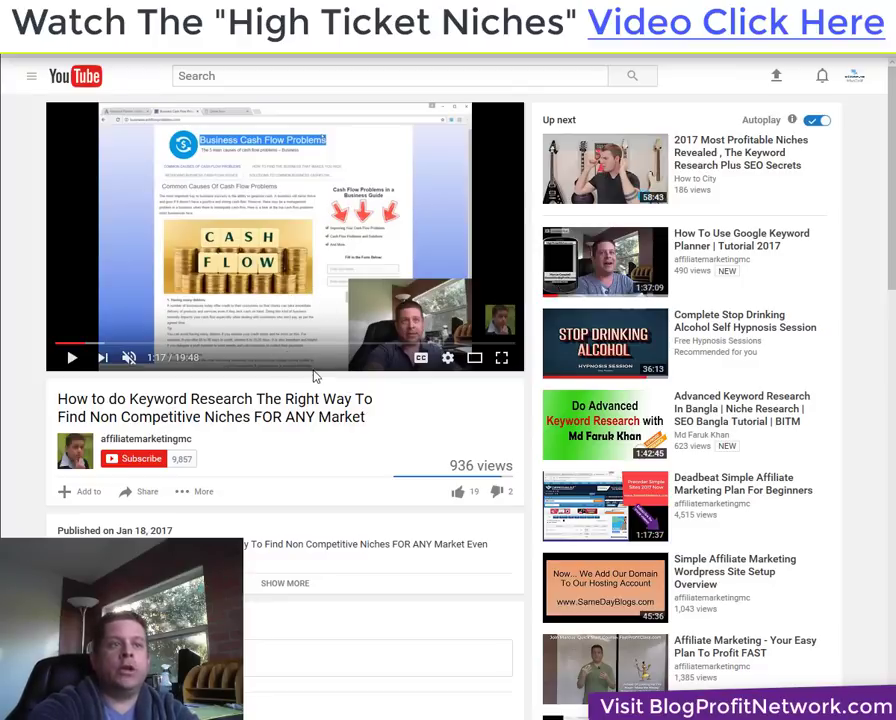
pyautogui.click(142, 491)
pyautogui.scroll(-2, 226, 436)
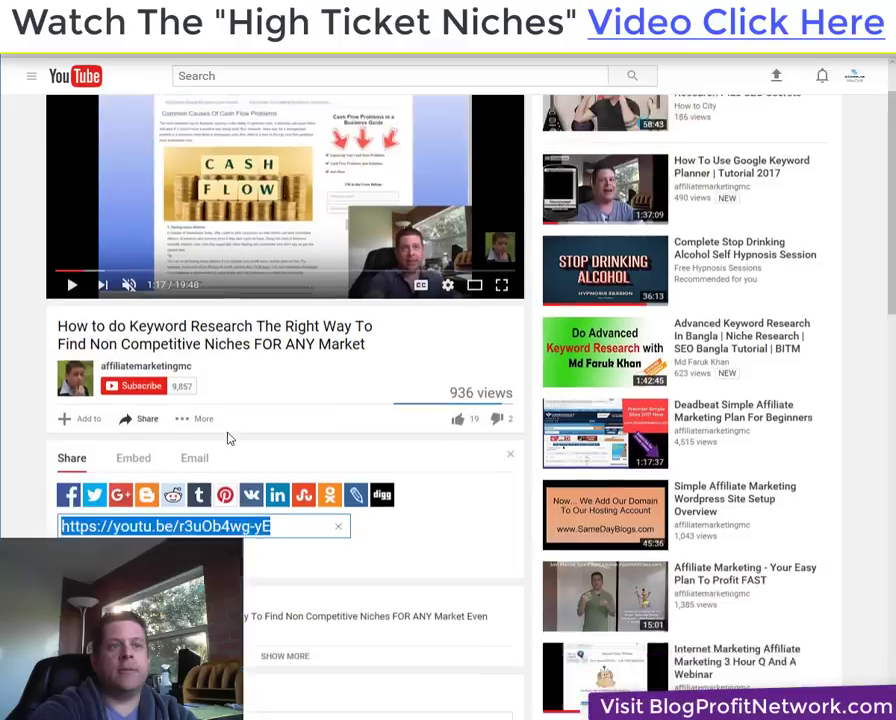
pyautogui.click(138, 336)
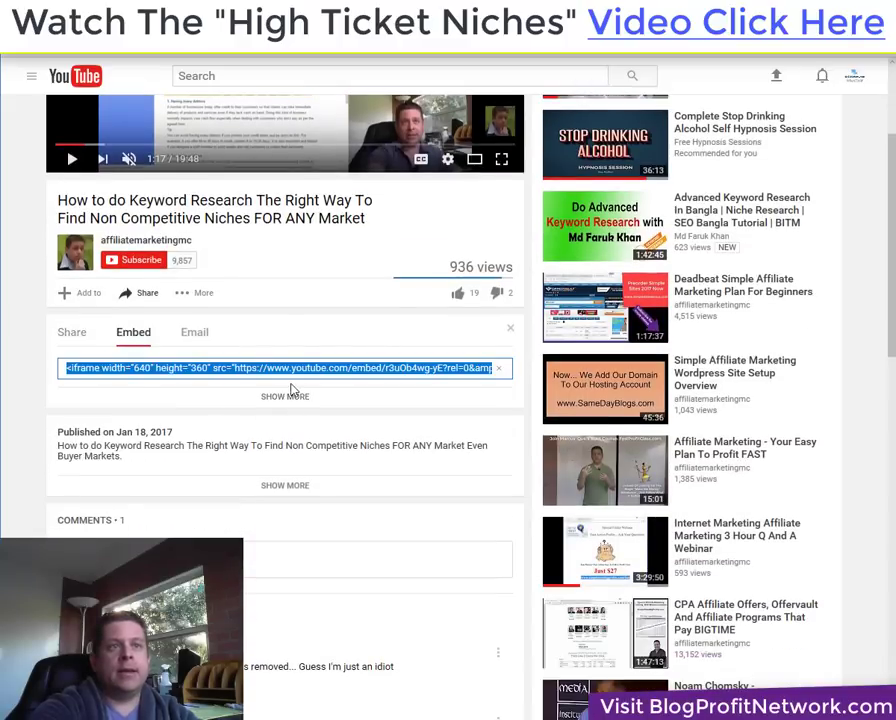
pyautogui.scroll(-2, 134, 494)
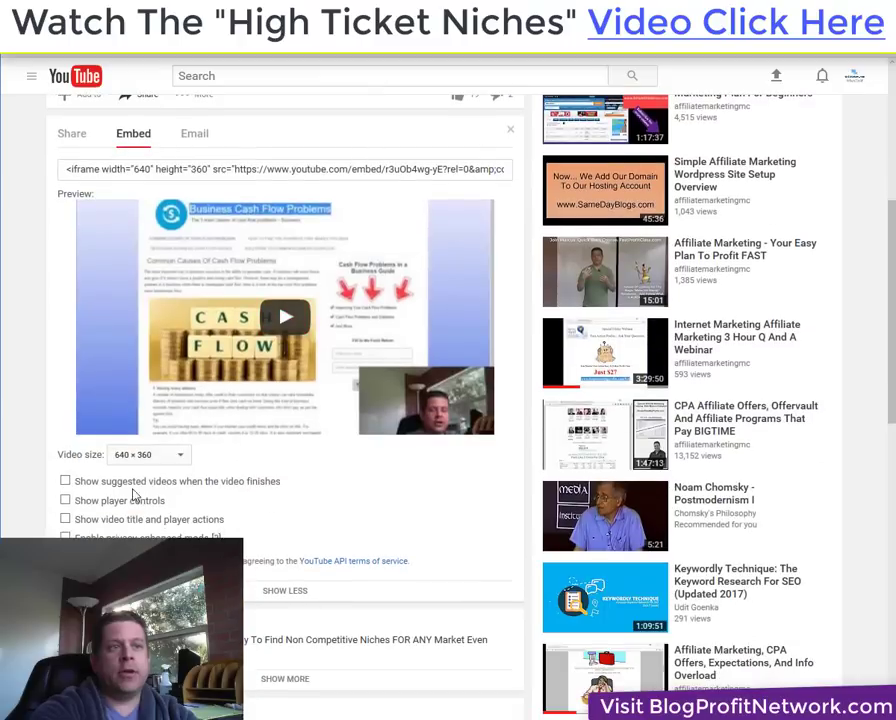
pyautogui.click(131, 456)
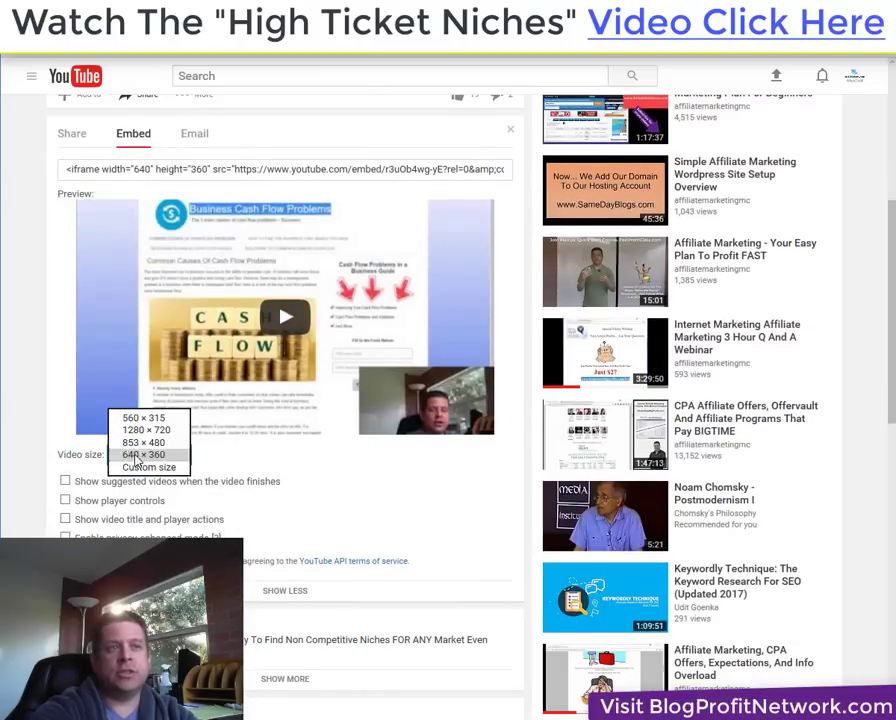
pyautogui.click(178, 460)
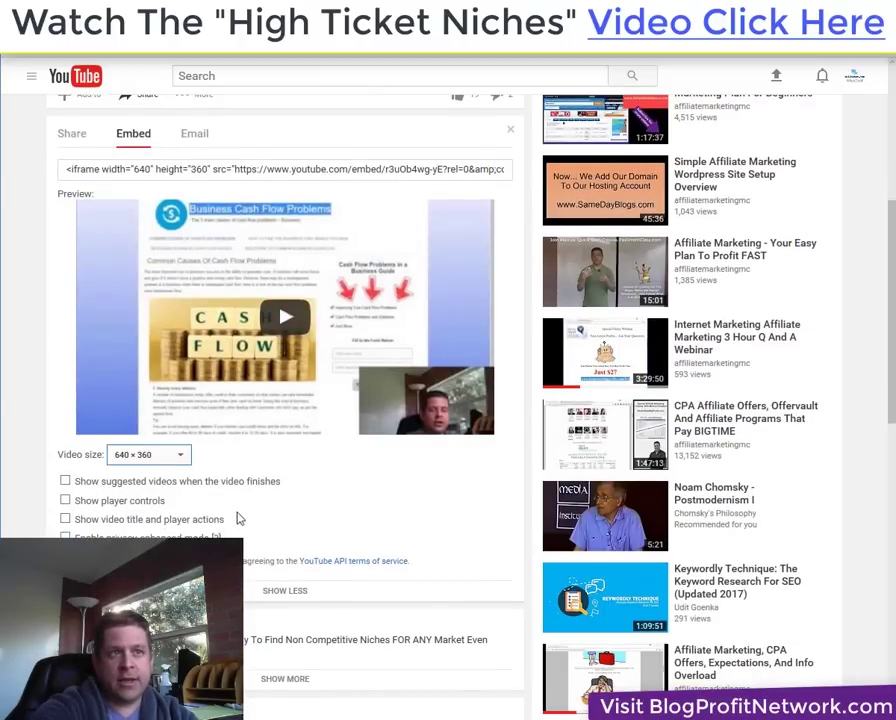
pyautogui.scroll(2, 236, 516)
pyautogui.click(271, 367)
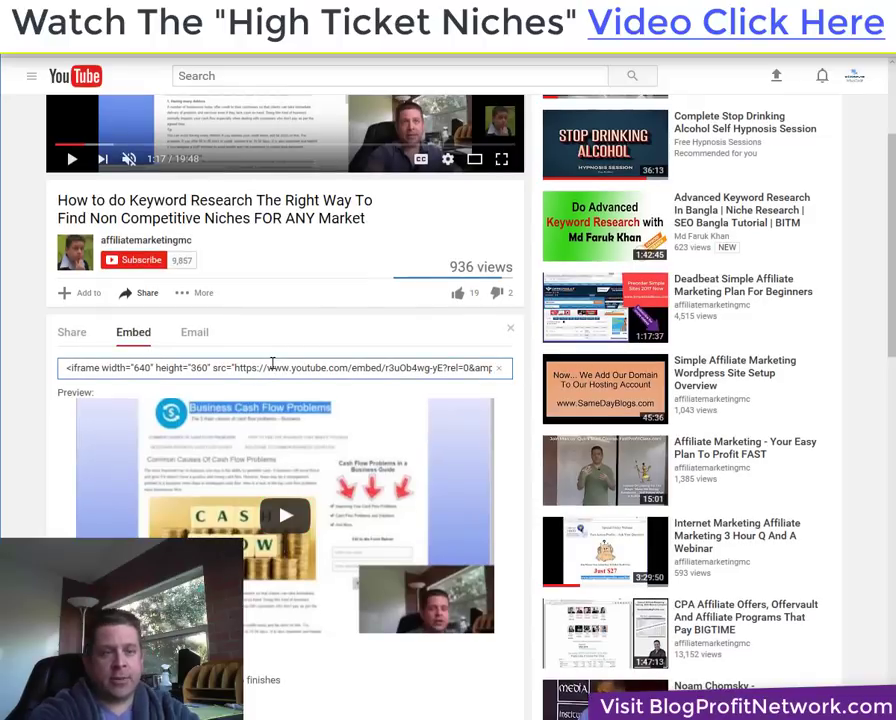
pyautogui.click(271, 367)
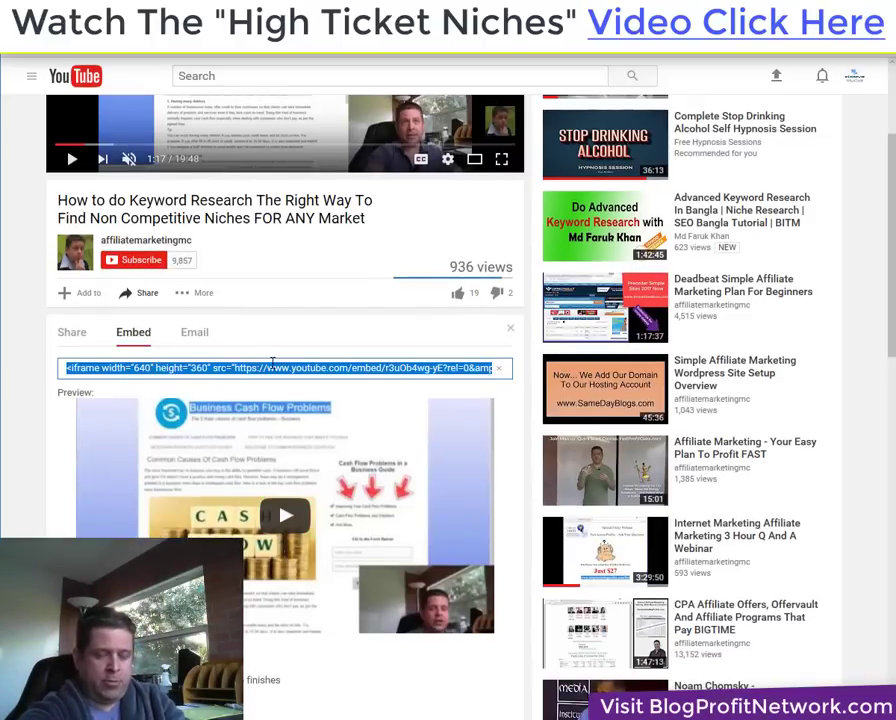
# Paste the YouTube embed code over the blank lines at the top of the page's HTML.
pyautogui.click(22, 53)
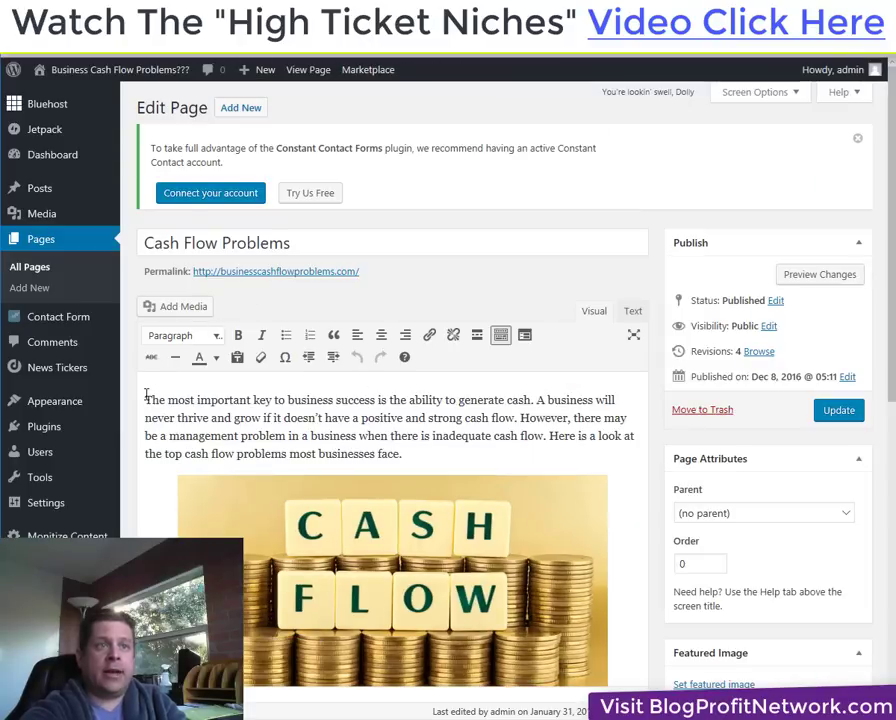
pyautogui.press('Return')
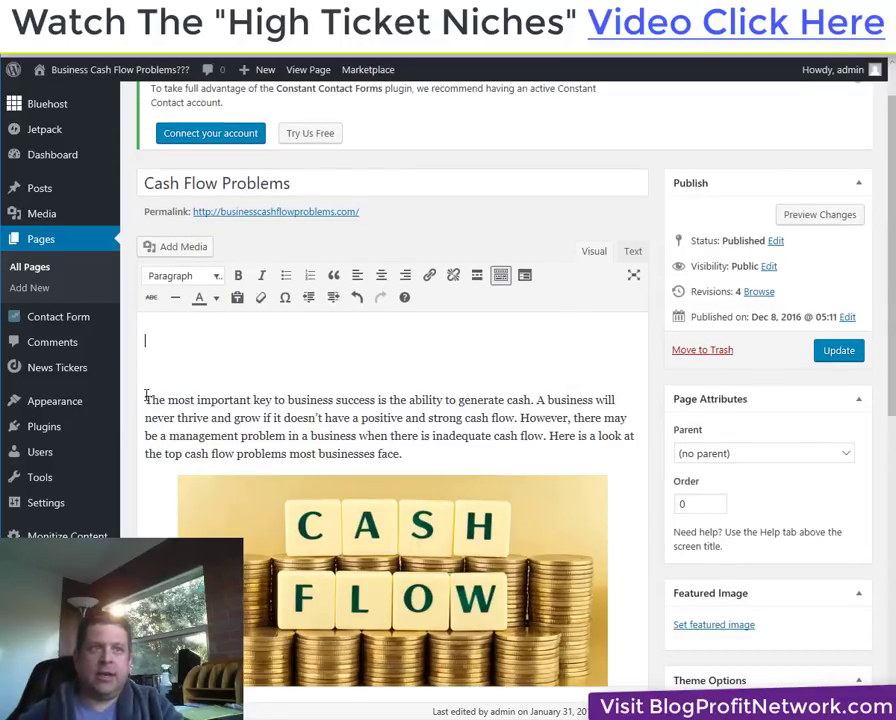
pyautogui.click(633, 251)
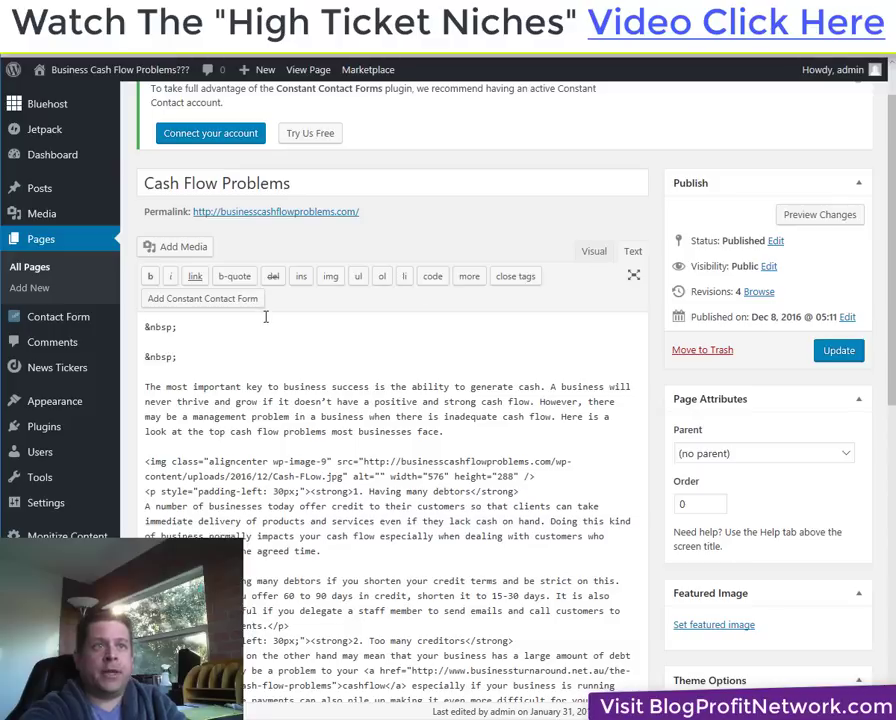
pyautogui.moveTo(195, 363); pyautogui.dragTo(137, 324)
pyautogui.write('<iframe width="640" height="360" src="https://www.youtube.com/embed/r3uOb4wg-yE?rel=0&amp;controls=0&amp;showinfo=0" frameborder="0" allowfullscreen></iframe>')
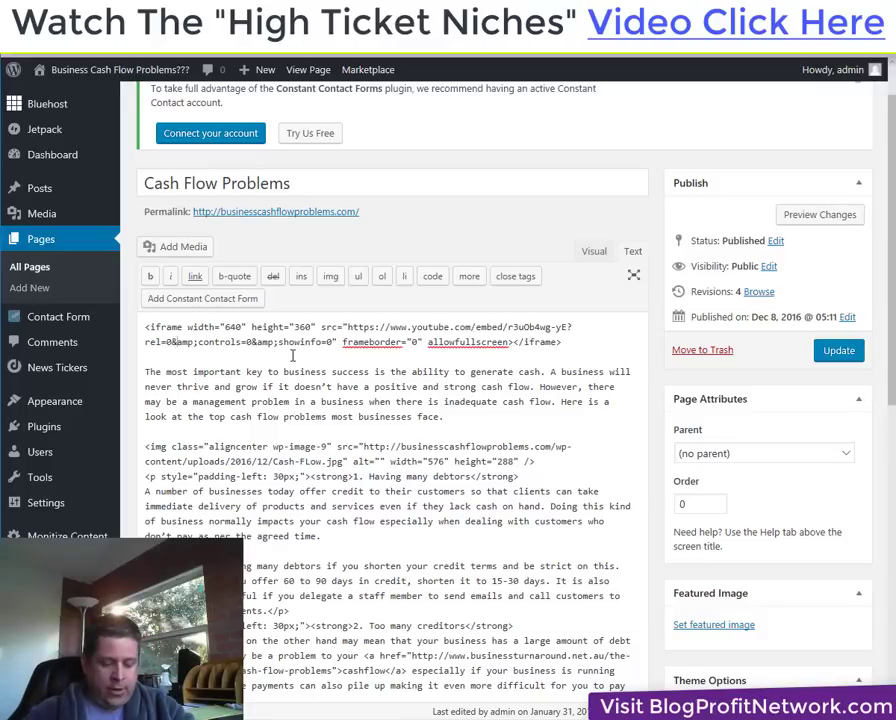
# Add &autoplay=1 to the embed address and update the page.
pyautogui.write('&')
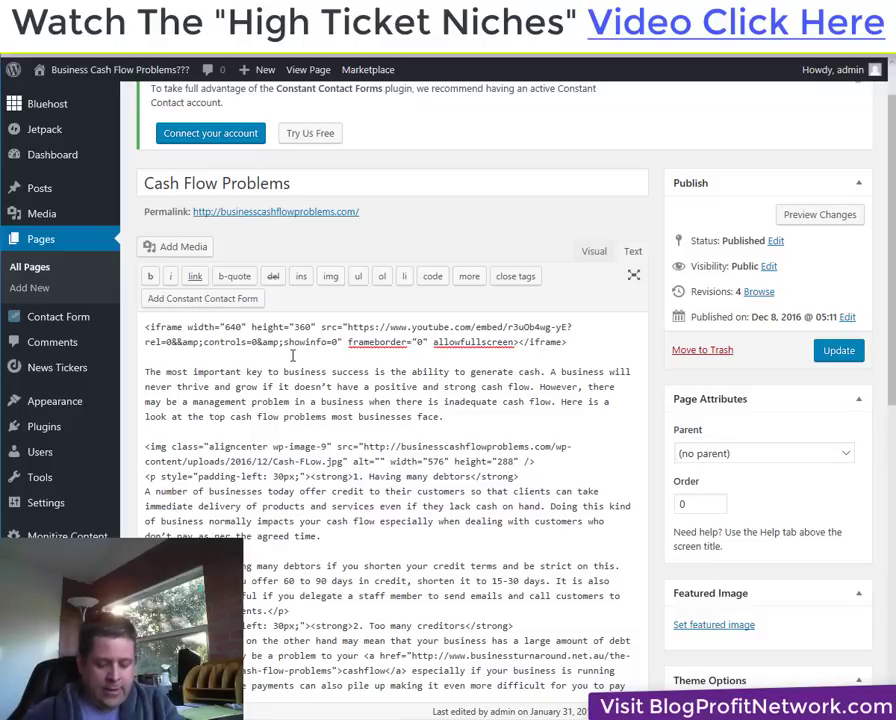
pyautogui.write('autoplau')
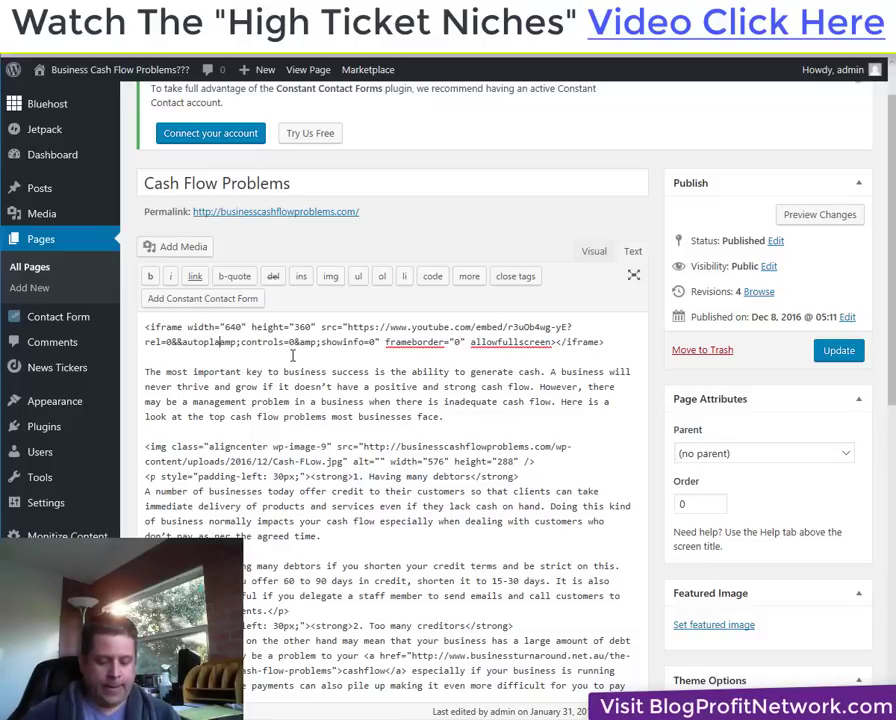
pyautogui.press('BackSpace')
pyautogui.write('y=1')
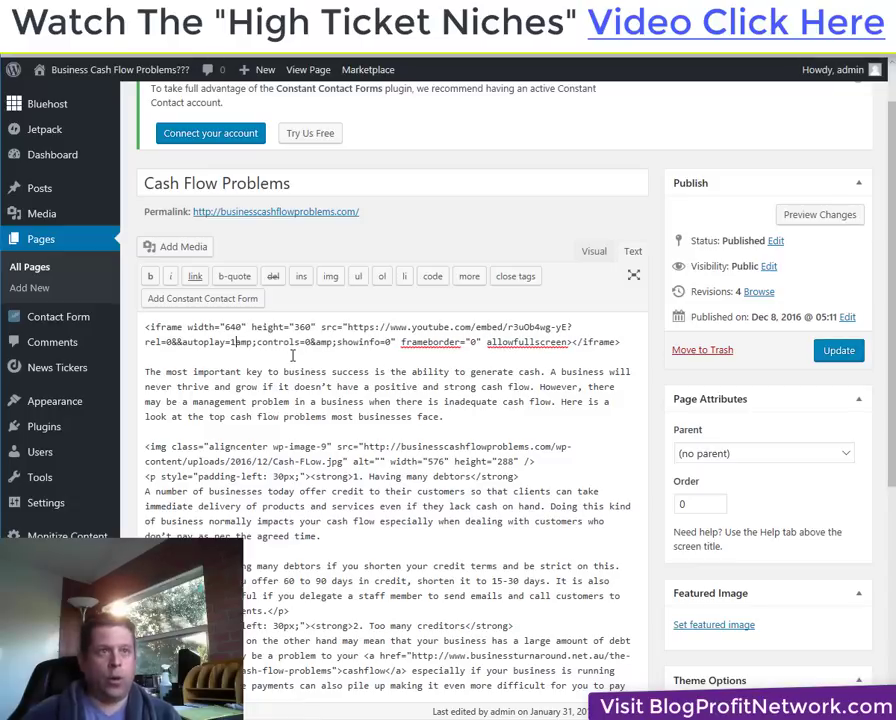
pyautogui.click(838, 350)
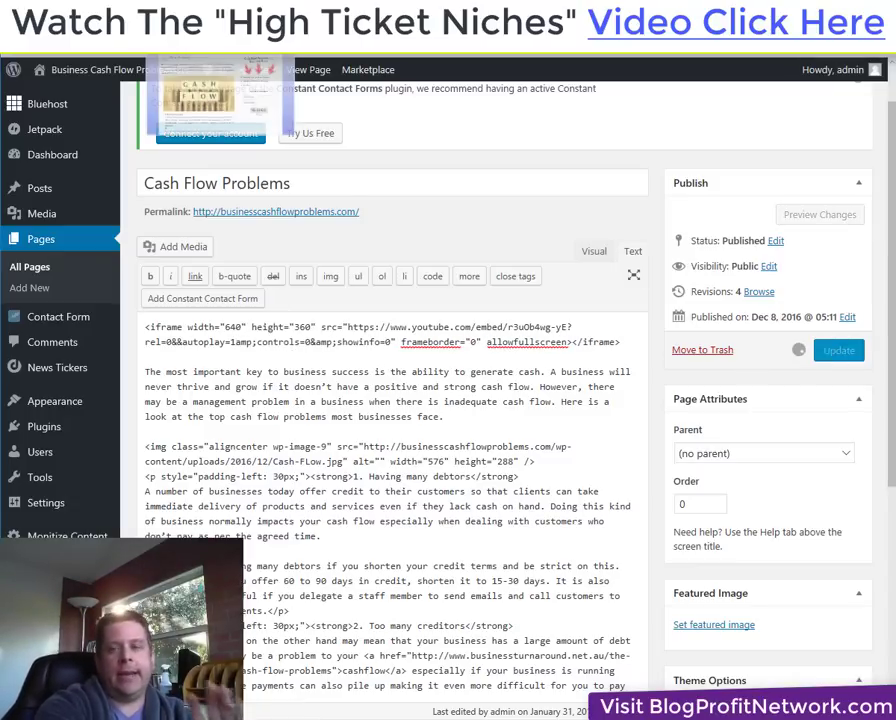
# View the live Cash Flow Problems page and reload it to confirm the video embed appears.
pyautogui.click(120, 69)
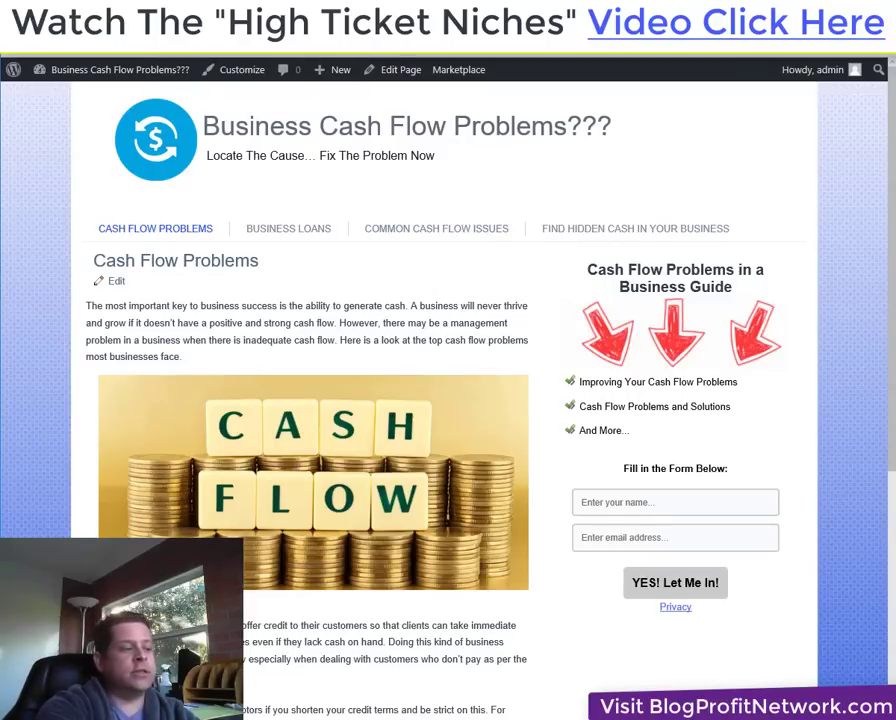
pyautogui.rightClick(442, 206)
pyautogui.press('Escape')
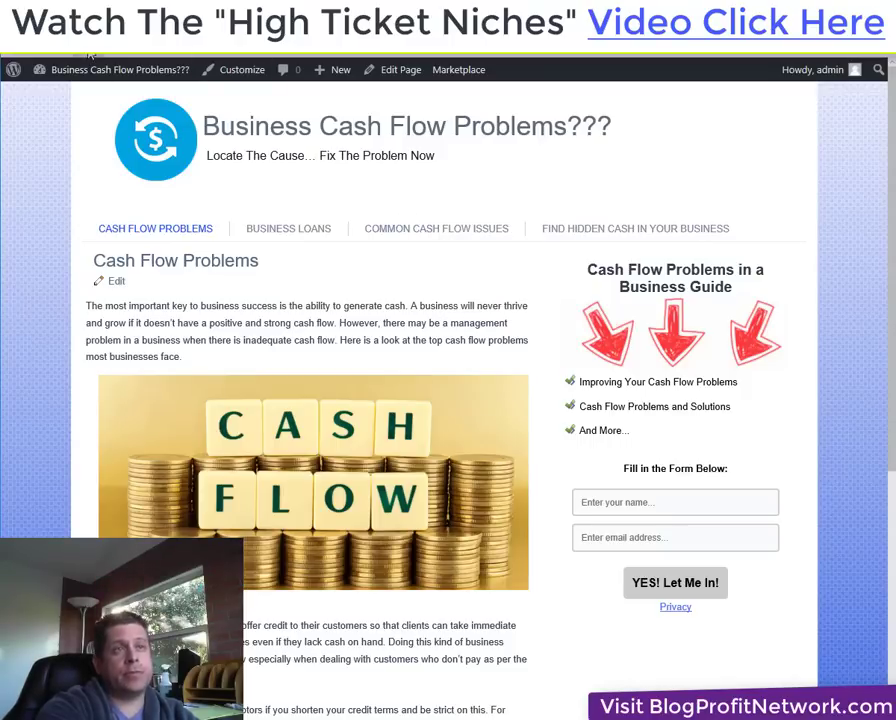
pyautogui.press('F5')
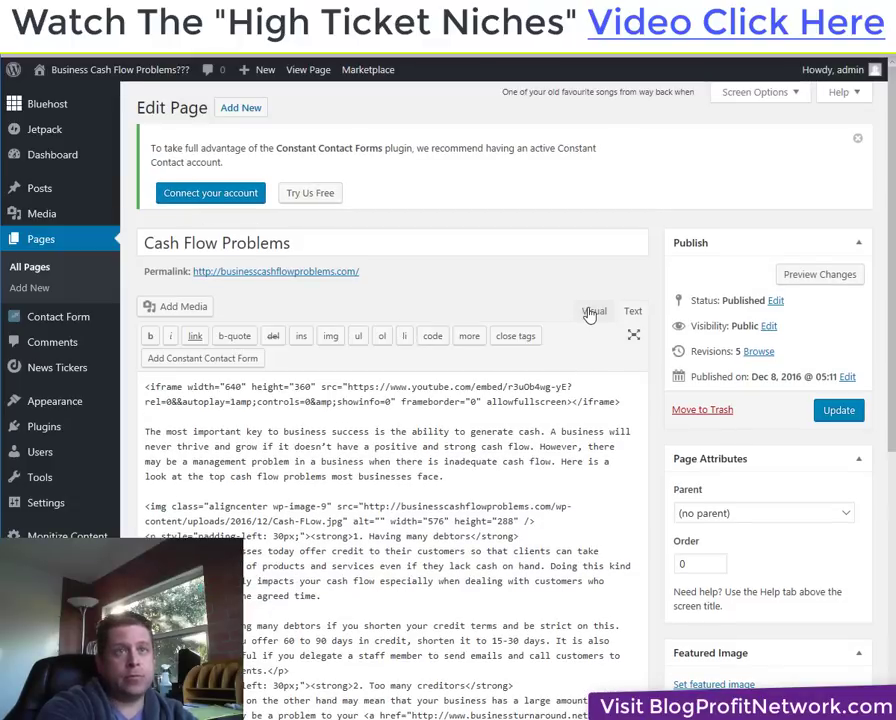
# Preview the embed in Visual view, then place the cursor on the iframe's 640 width in Text view.
pyautogui.click(592, 311)
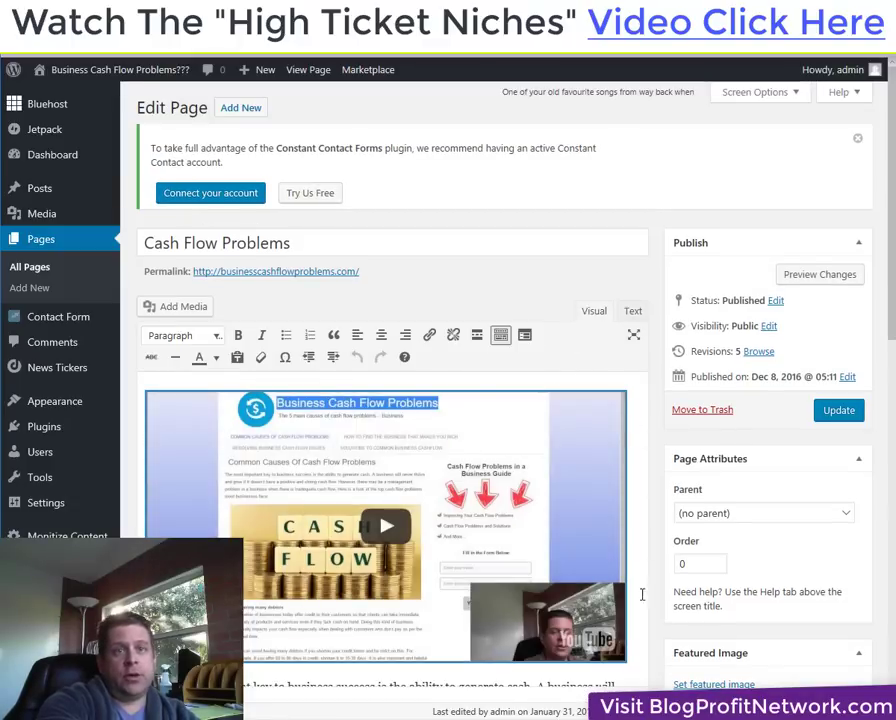
pyautogui.click(632, 315)
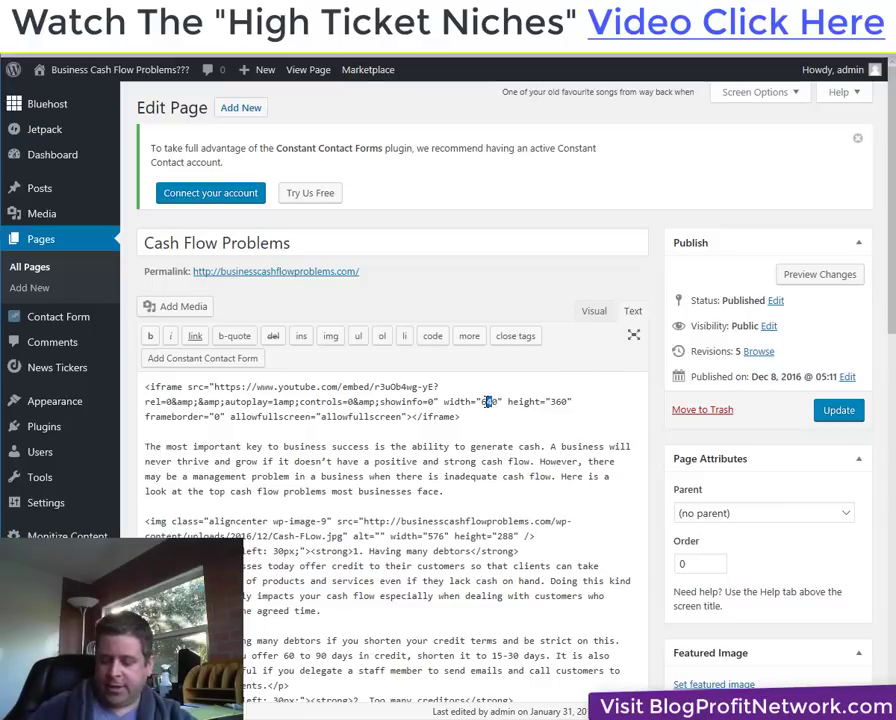
pyautogui.click(487, 401)
# Change the embed width to 610, update the page, and check the narrower video live.
pyautogui.write('1')
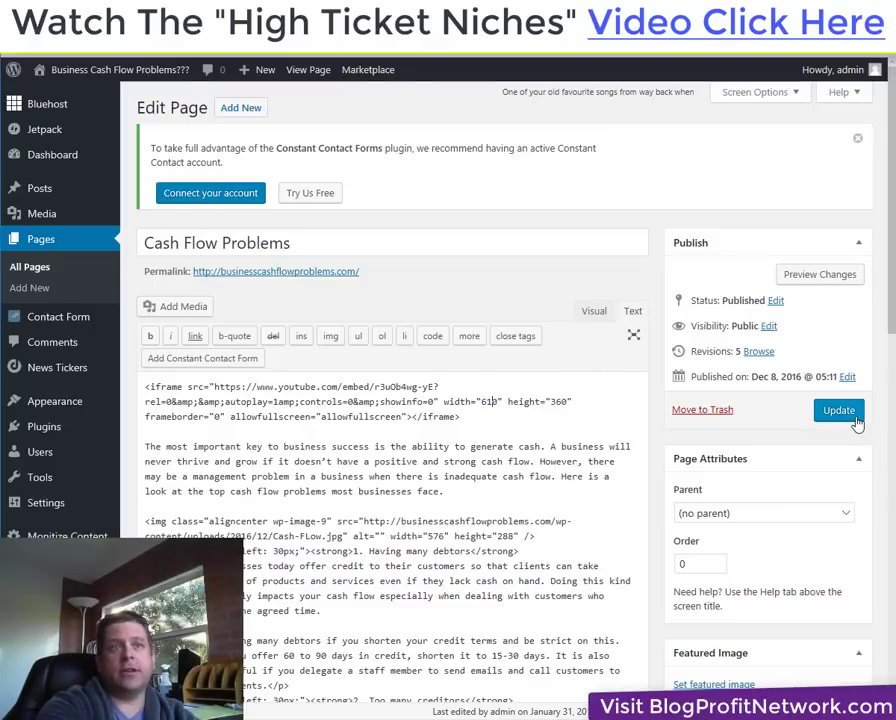
pyautogui.click(857, 416)
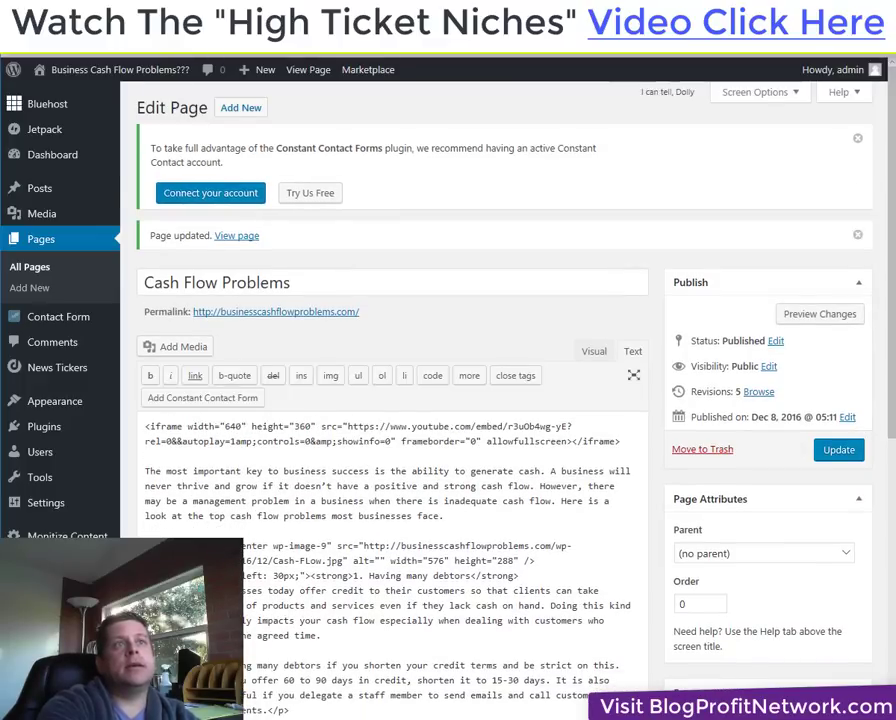
pyautogui.click(234, 238)
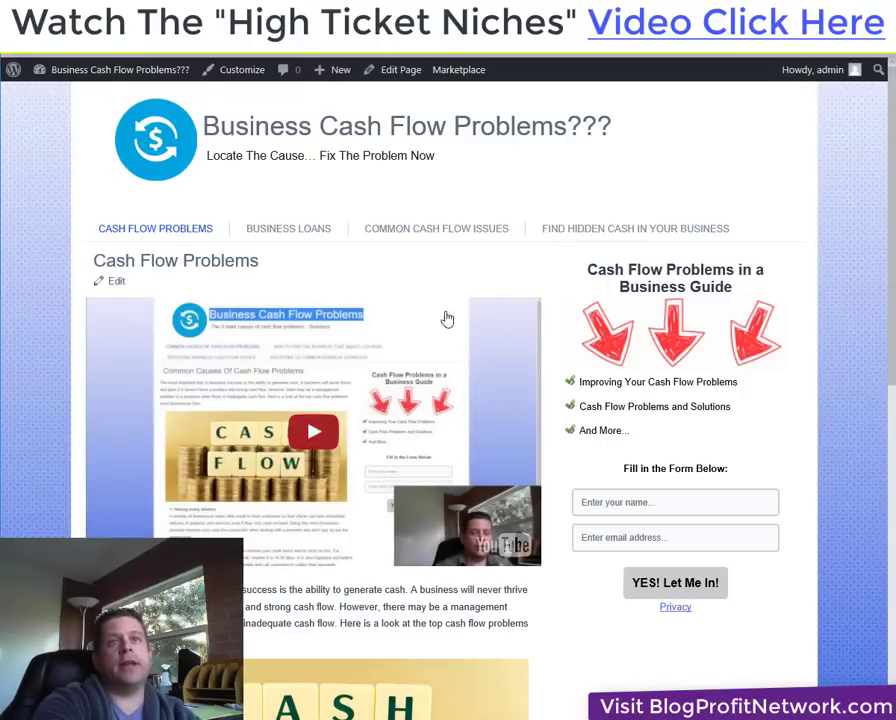
pyautogui.hotkey('ctrl', 'Tab')
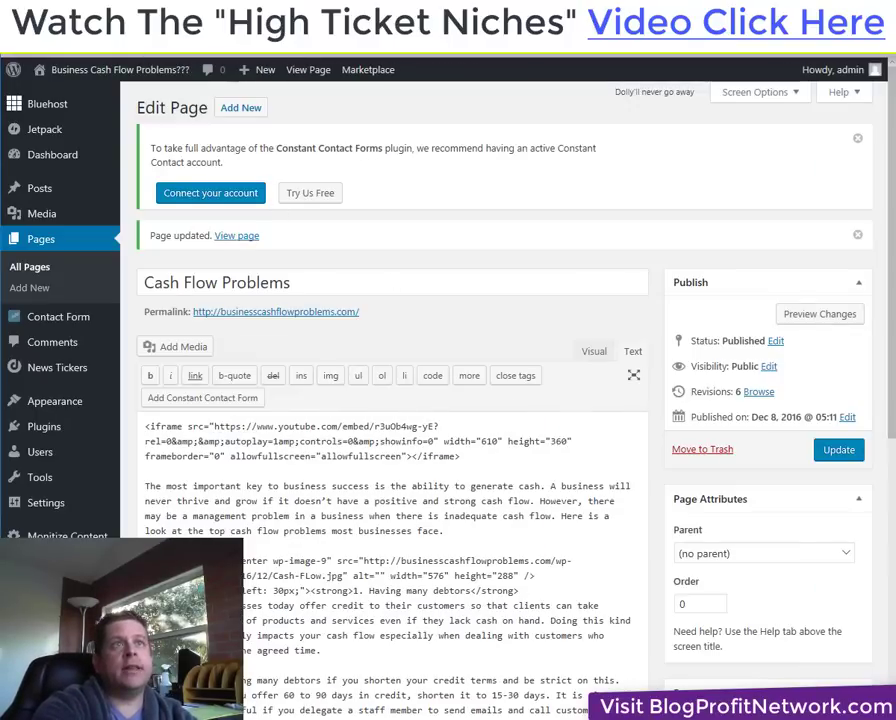
pyautogui.hotkey('ctrl', 'Tab')
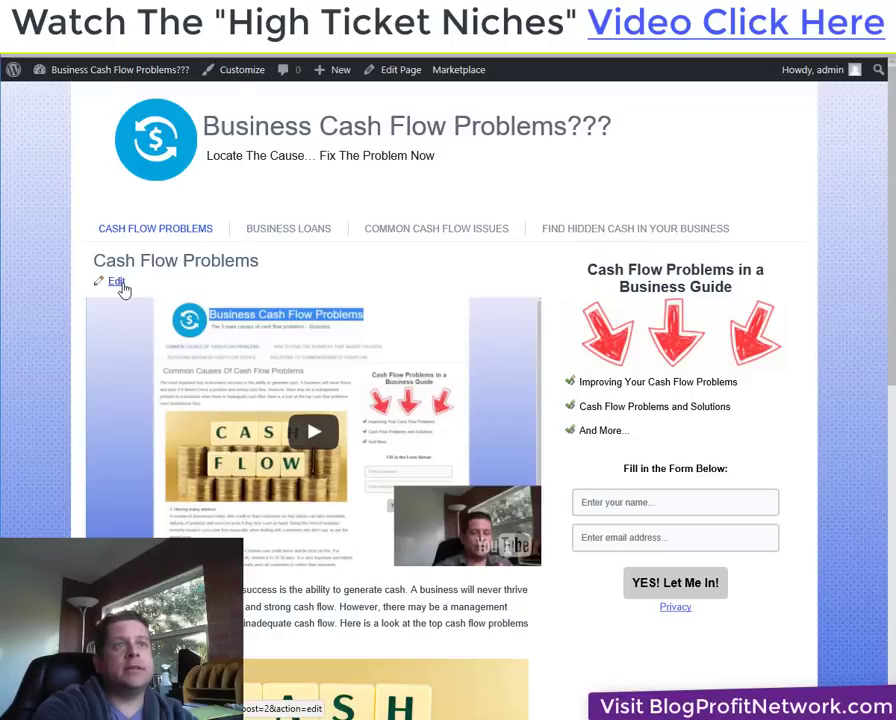
# Delete the stray 'amp;' after autoplay=1 in the embed code and update the page.
pyautogui.hotkey('ctrl', 'Tab')
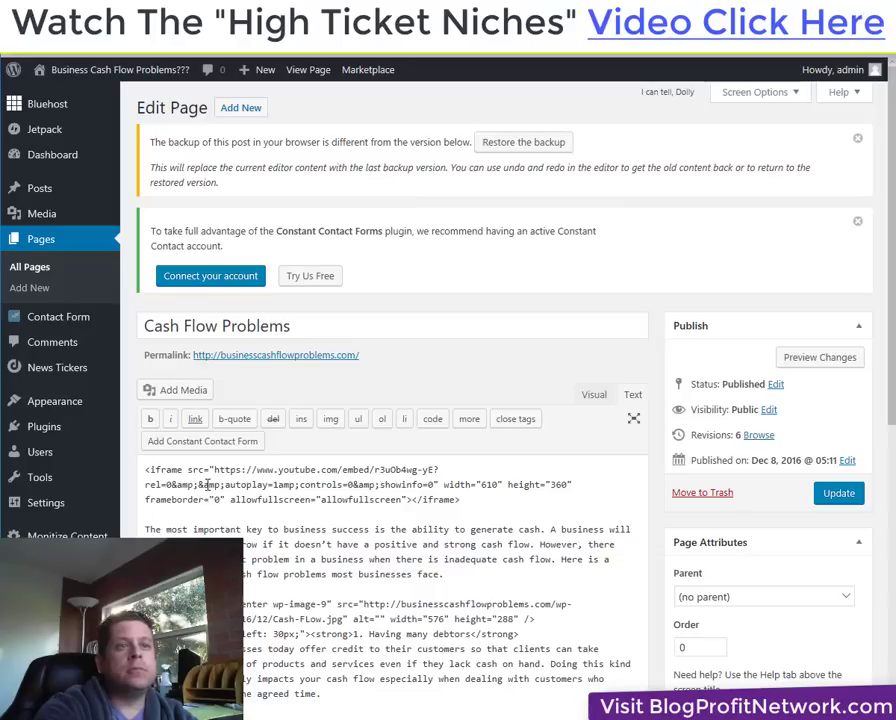
pyautogui.moveTo(203, 484); pyautogui.dragTo(228, 486)
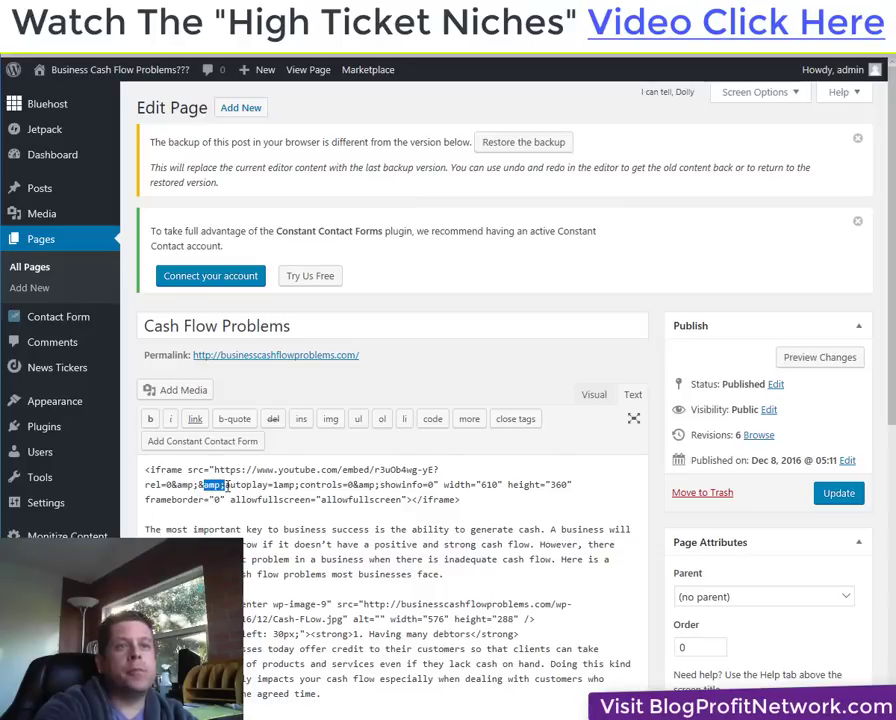
pyautogui.click(293, 485)
pyautogui.press('BackSpace')
pyautogui.press('BackSpace')
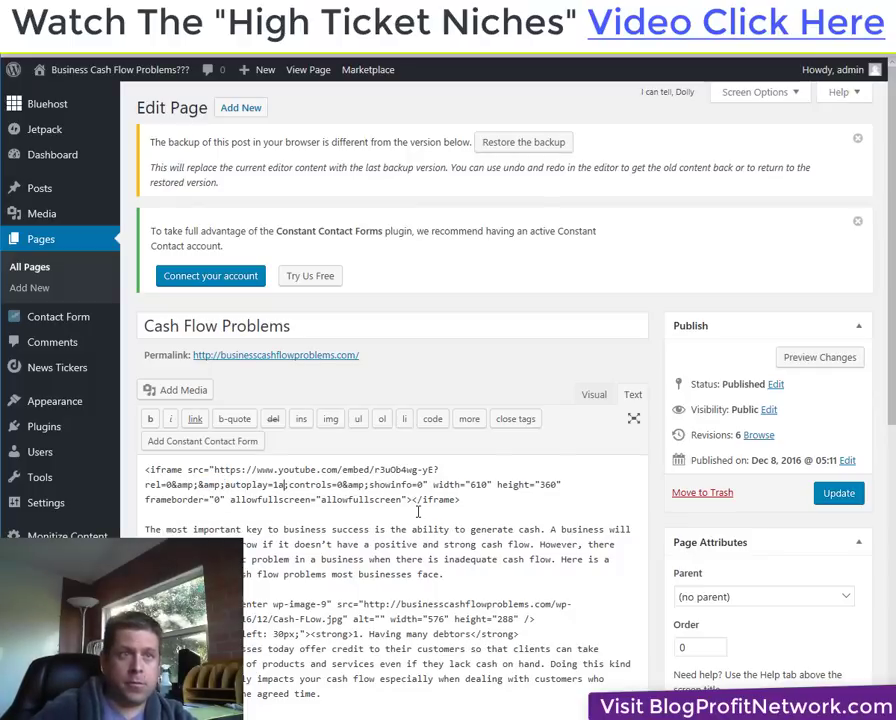
pyautogui.press('BackSpace')
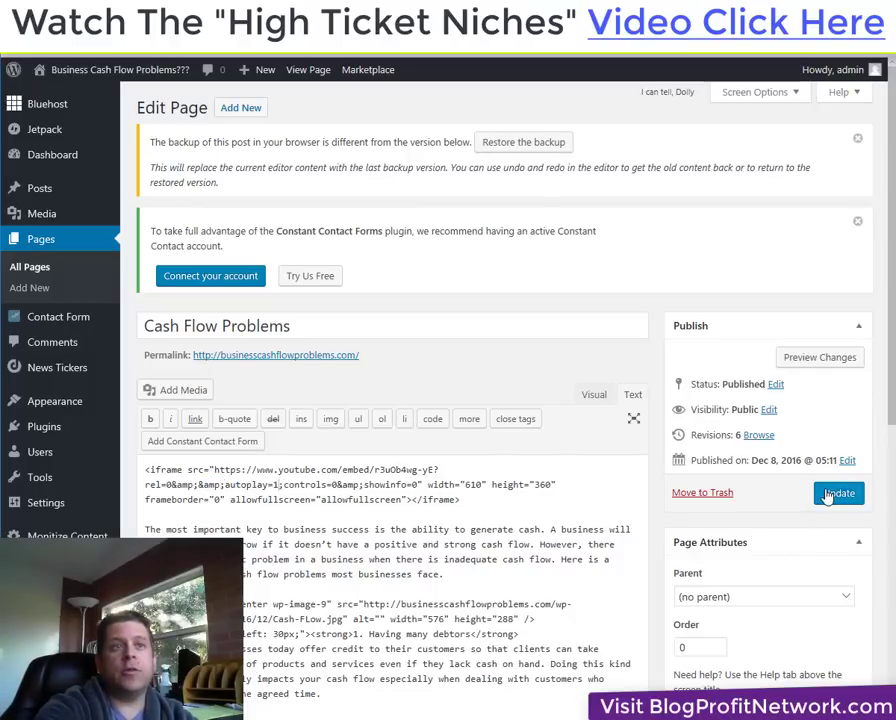
pyautogui.click(836, 493)
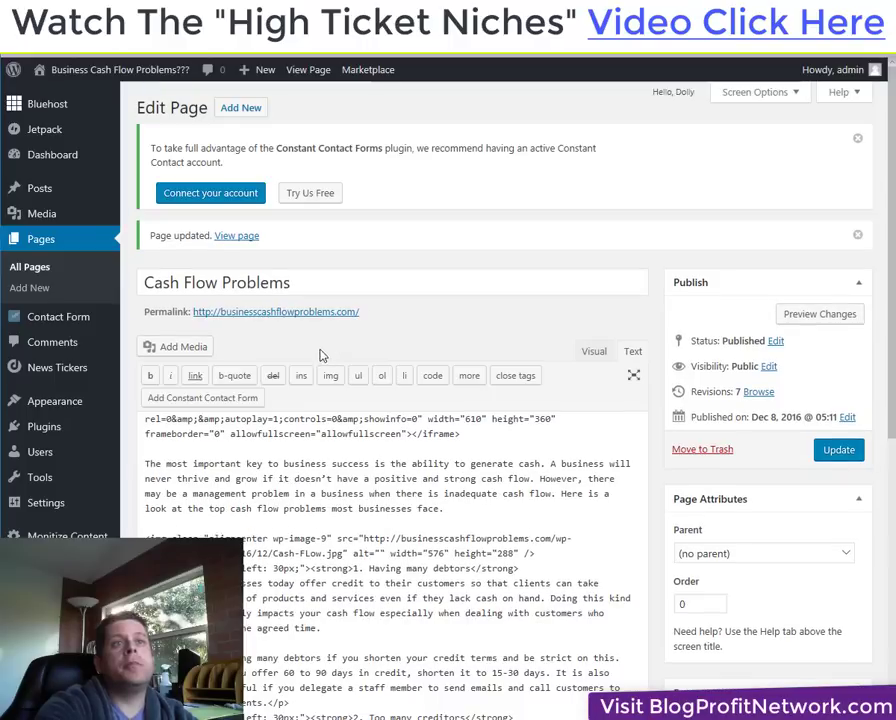
# Check and pause the video on the live Cash Flow Problems page, then open Squeeze Blogs Pro settings.
pyautogui.click(326, 313)
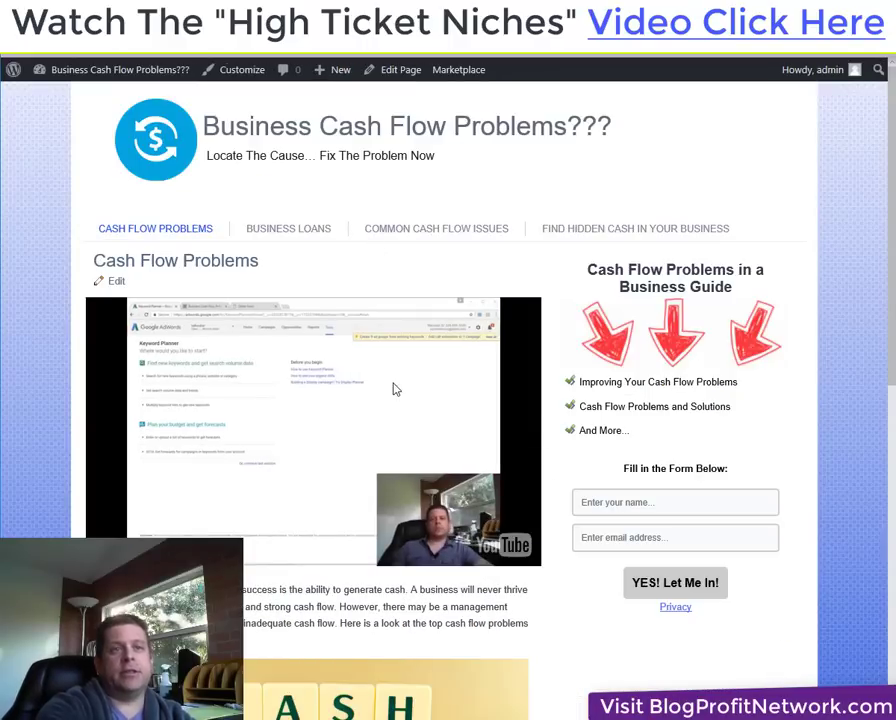
pyautogui.click(396, 384)
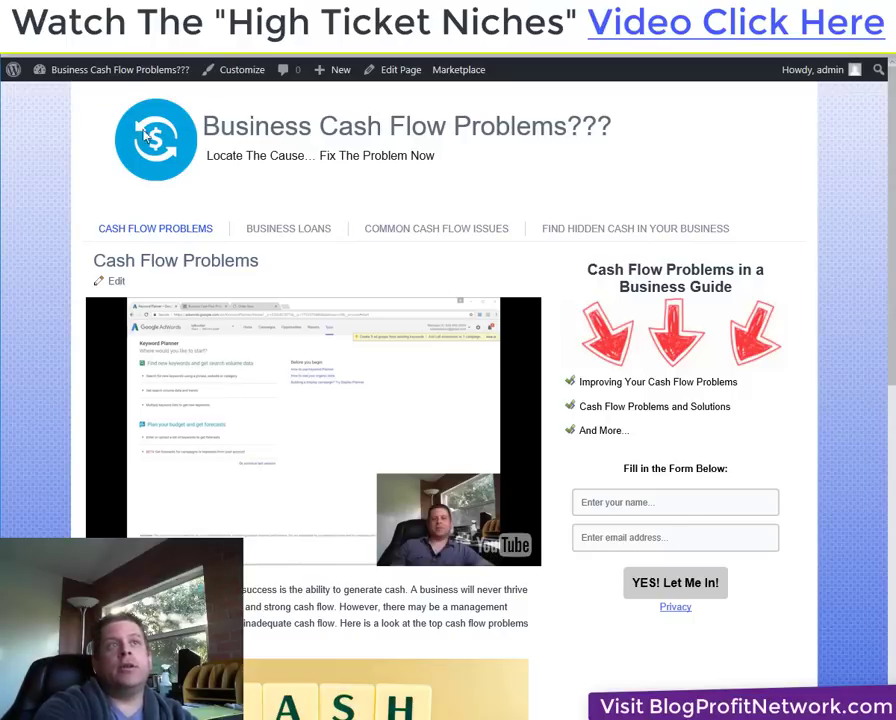
pyautogui.moveTo(124, 78)
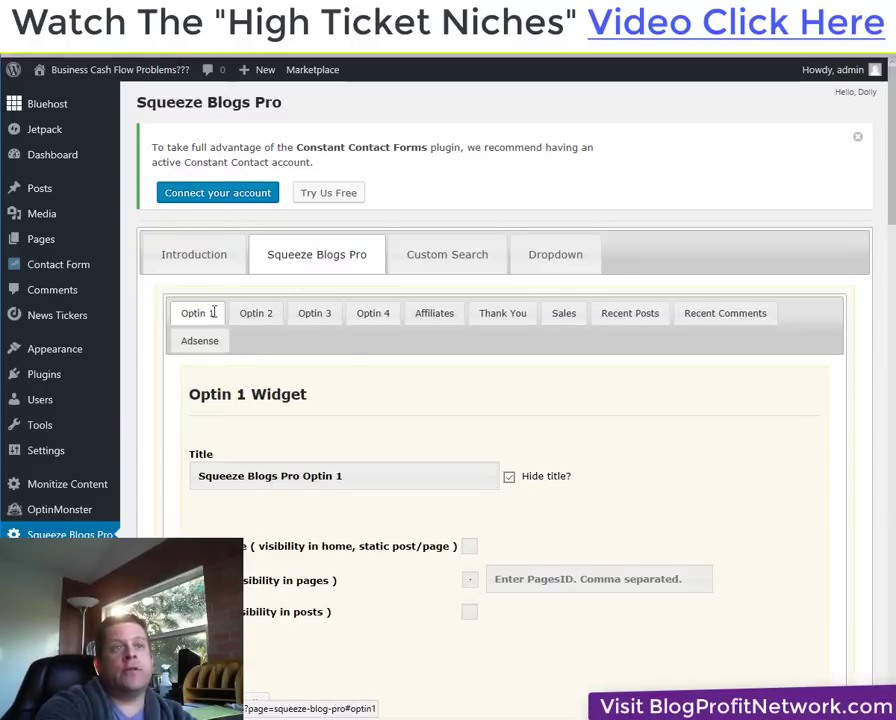
# Scroll the Optin 1 widget to Listname and Thank You URL and select 'Your List Name'.
pyautogui.scroll(-2, 576, 398)
pyautogui.scroll(-2, 578, 392)
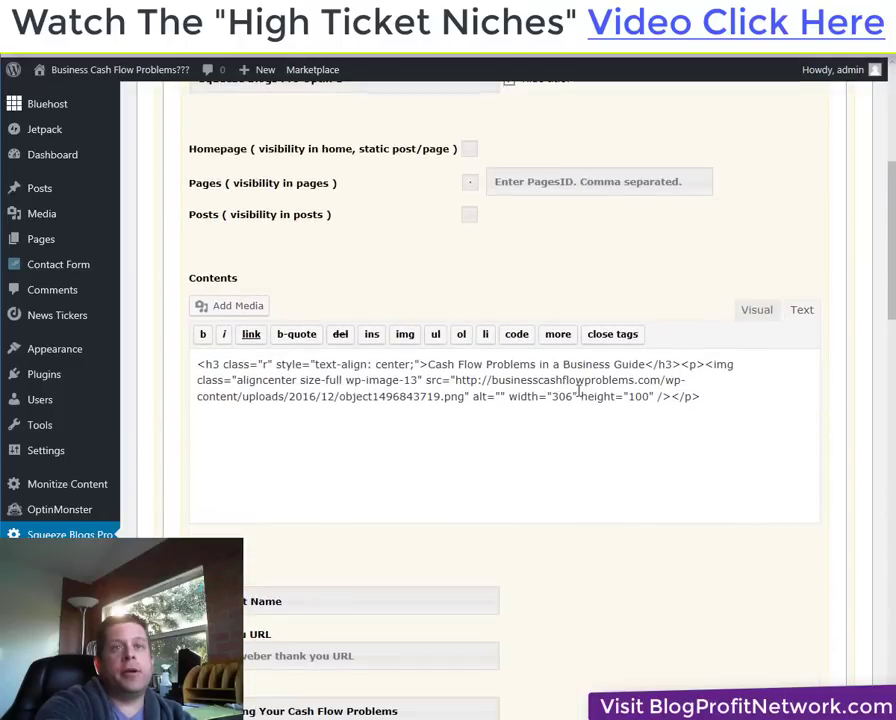
pyautogui.scroll(-5, 460, 452)
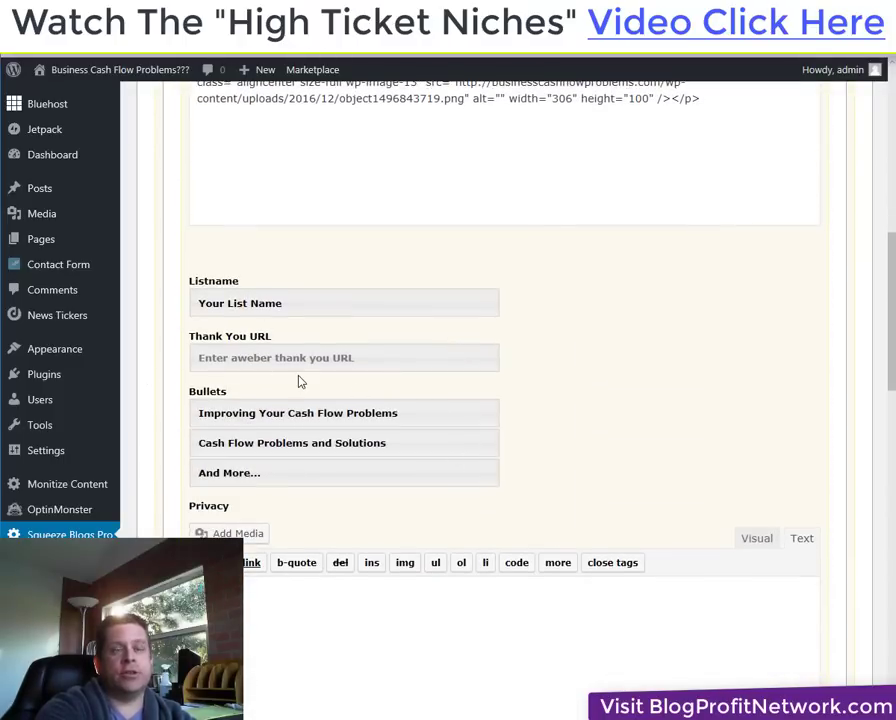
pyautogui.moveTo(316, 301); pyautogui.dragTo(186, 297)
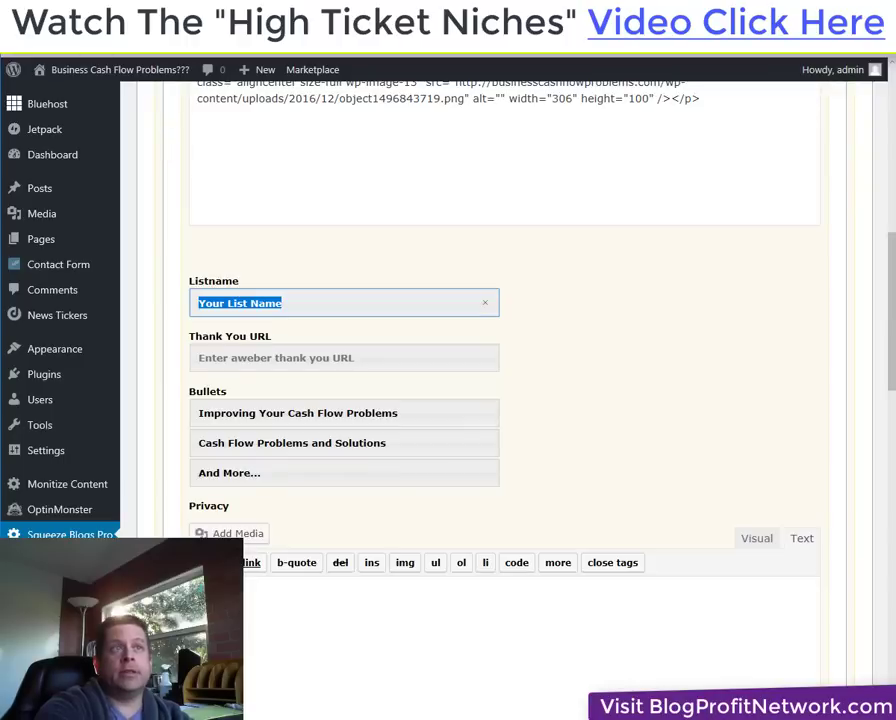
pyautogui.rightClick(94, 72)
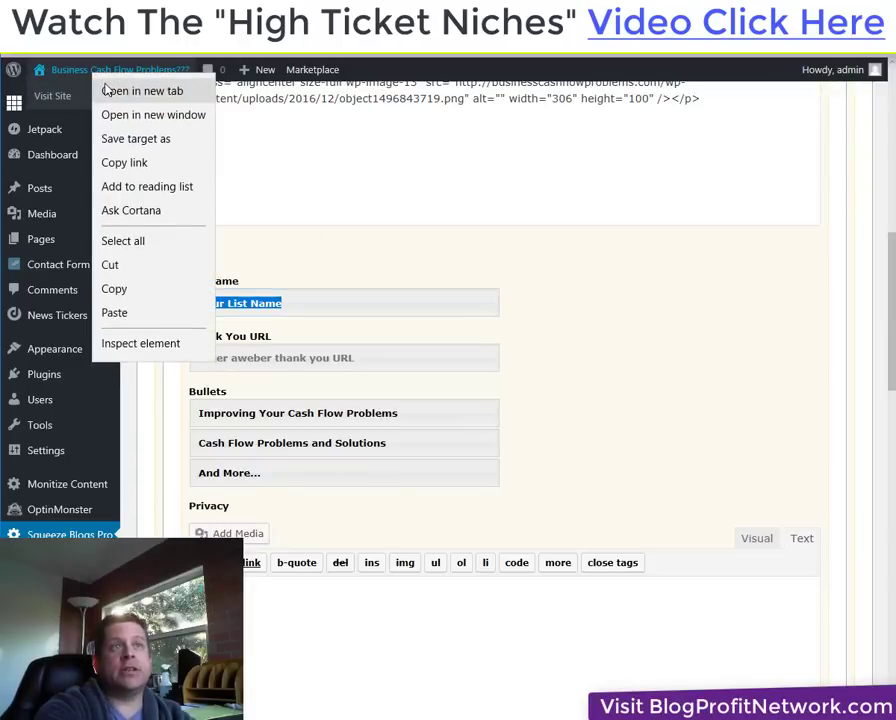
# Open the live site in a new tab and go to the admin Dashboard from the site-name menu.
pyautogui.click(106, 94)
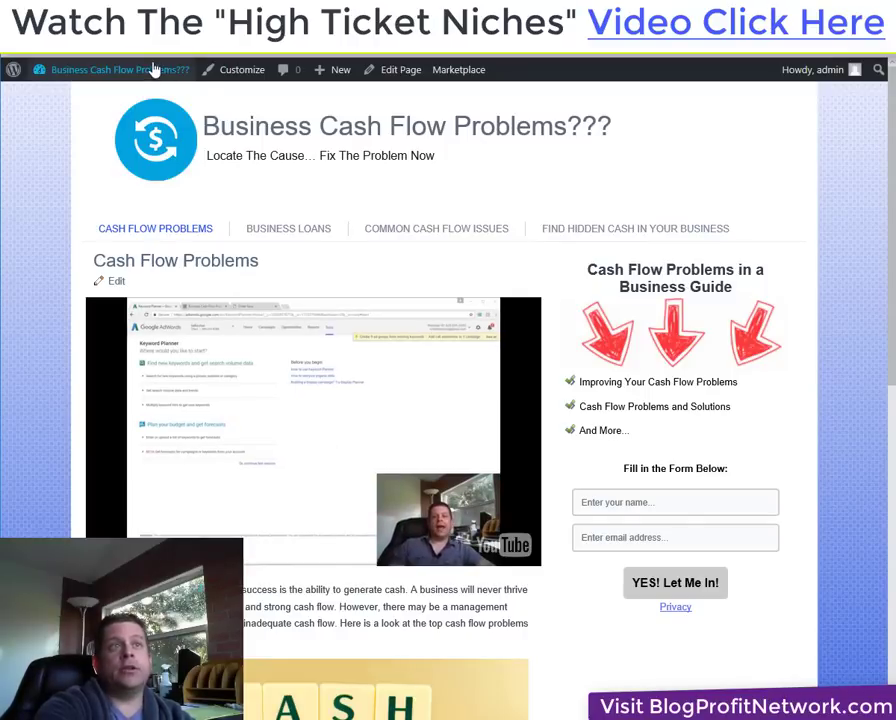
pyautogui.moveTo(150, 69)
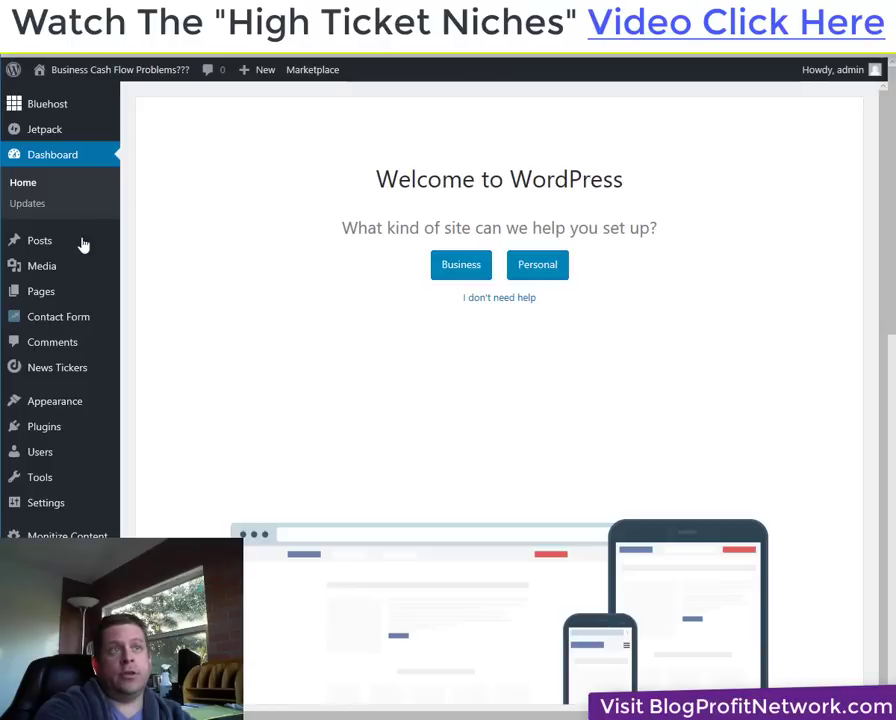
pyautogui.moveTo(72, 248)
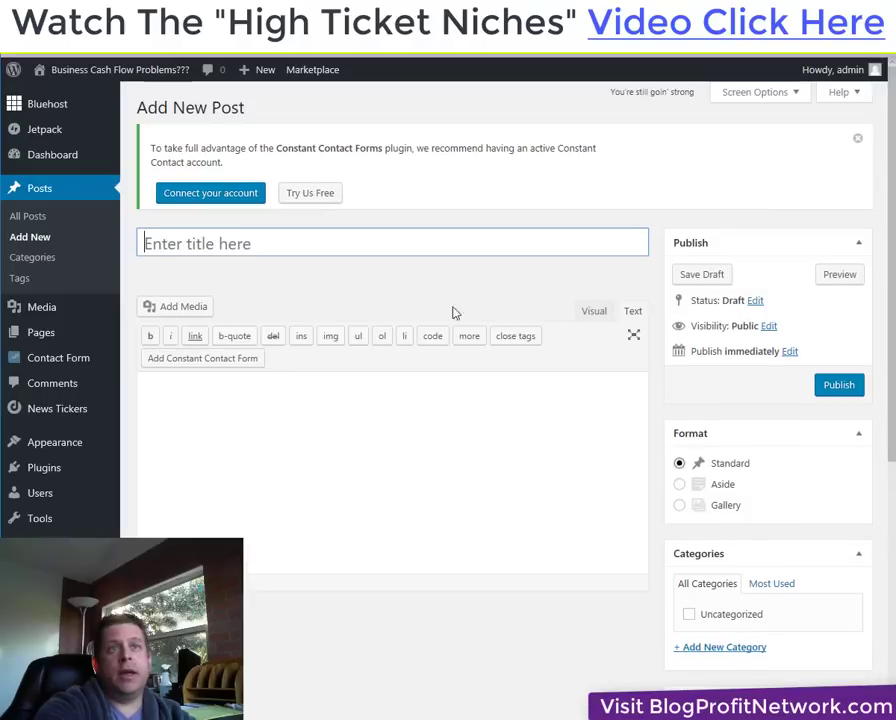
# Publish a new empty post titled 'thank you'.
pyautogui.write('zt')
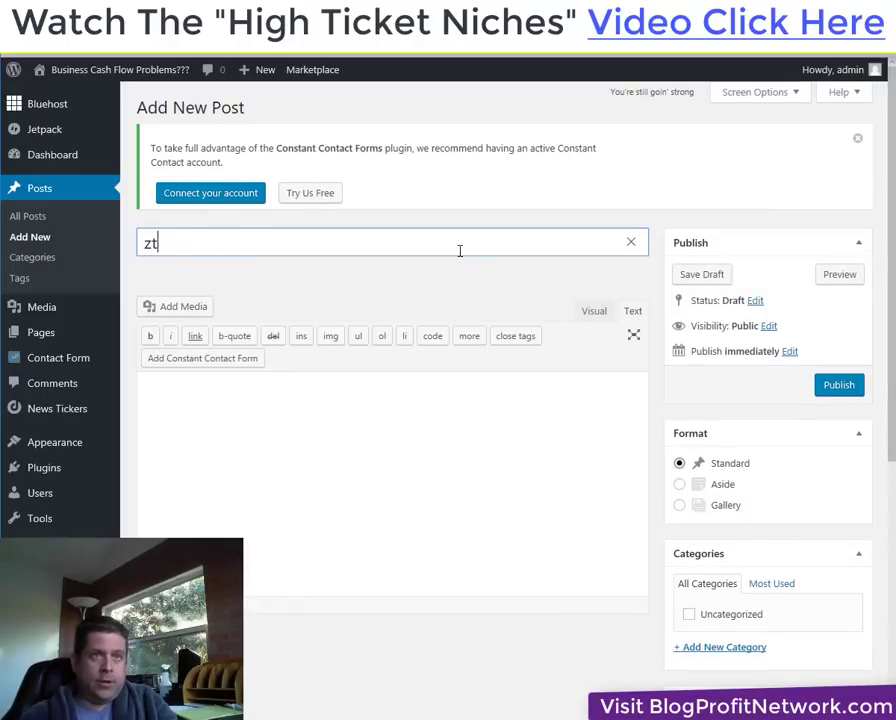
pyautogui.press('BackSpace')
pyautogui.press('BackSpace')
pyautogui.write('thank ')
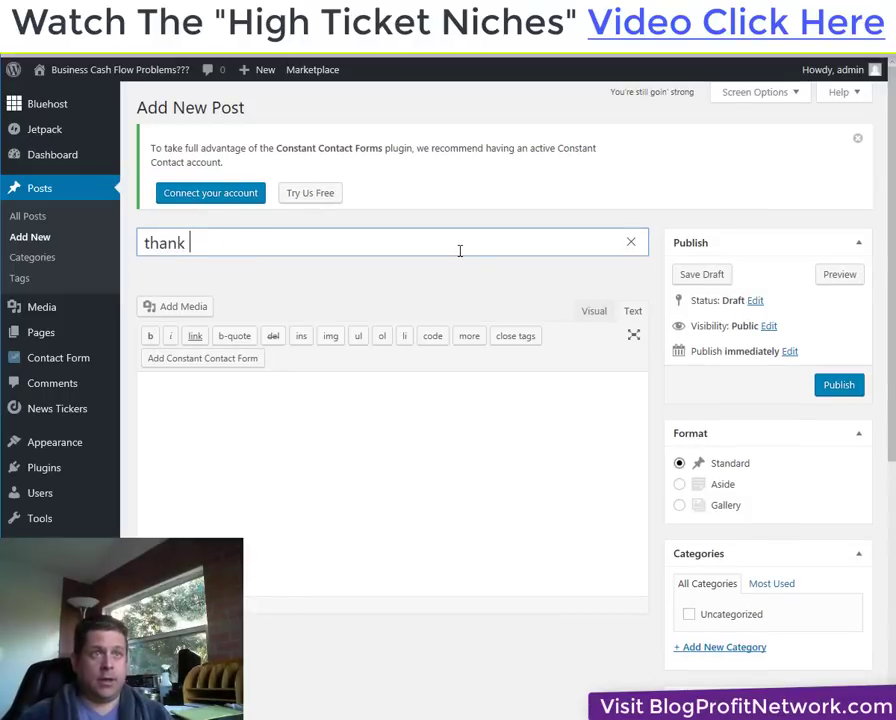
pyautogui.write('you')
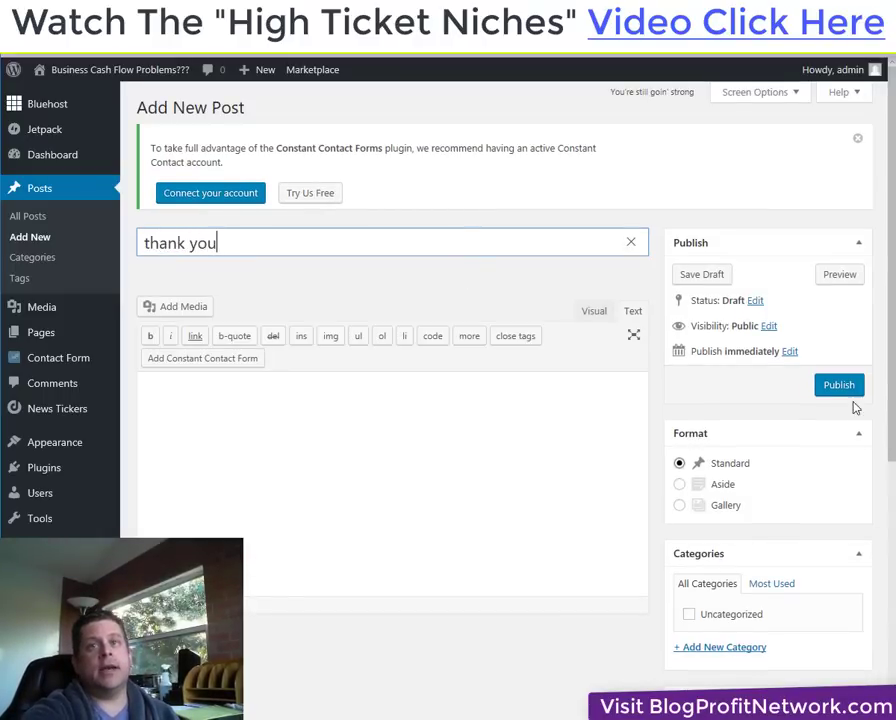
pyautogui.click(849, 392)
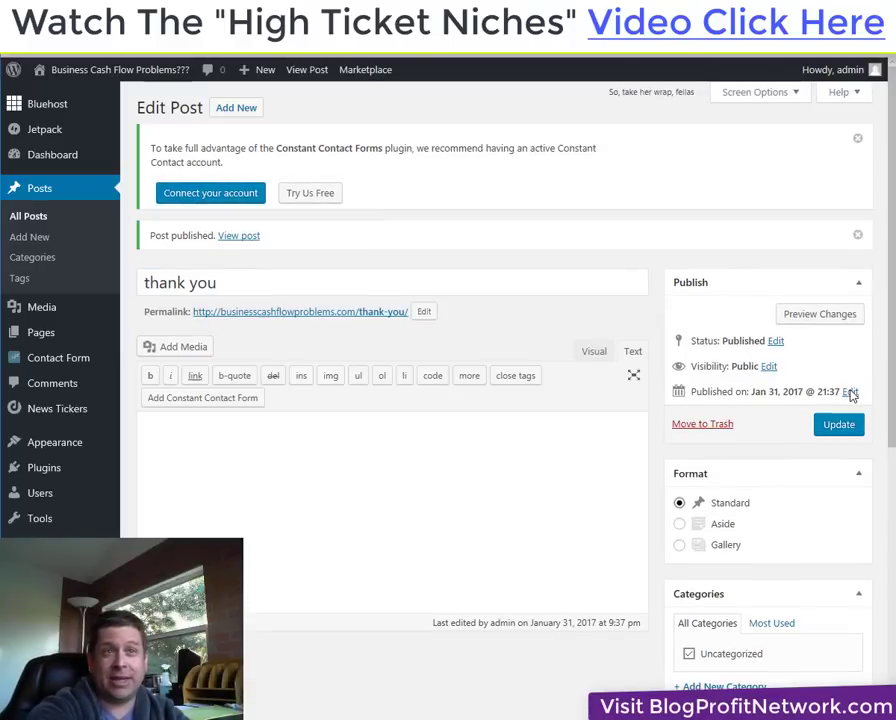
# Copy the post's permalink businesscashflowproblems.com/thank-you/ and open a blank browser tab.
pyautogui.rightClick(374, 314)
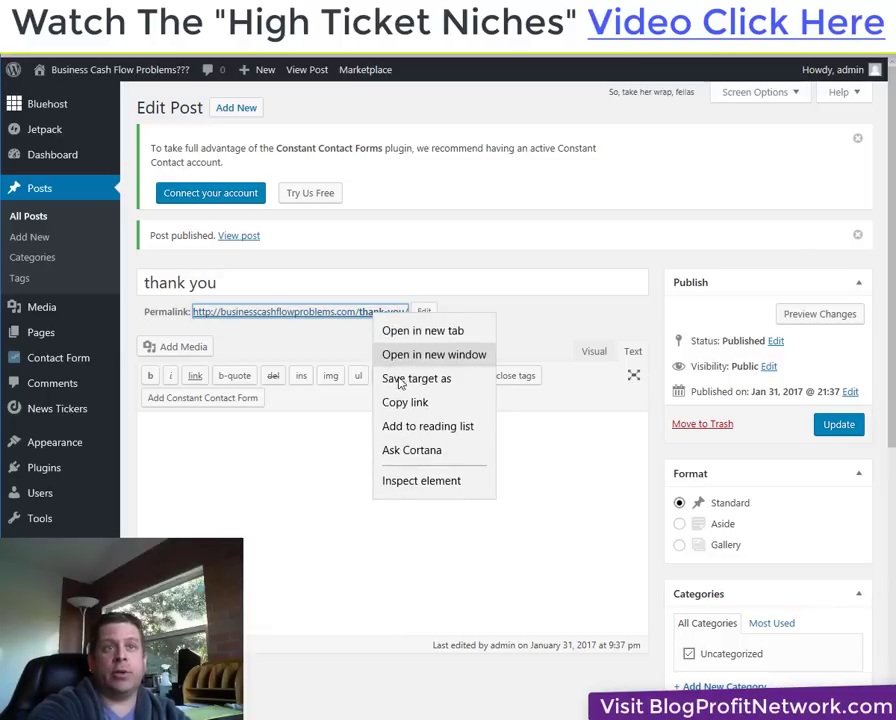
pyautogui.click(405, 402)
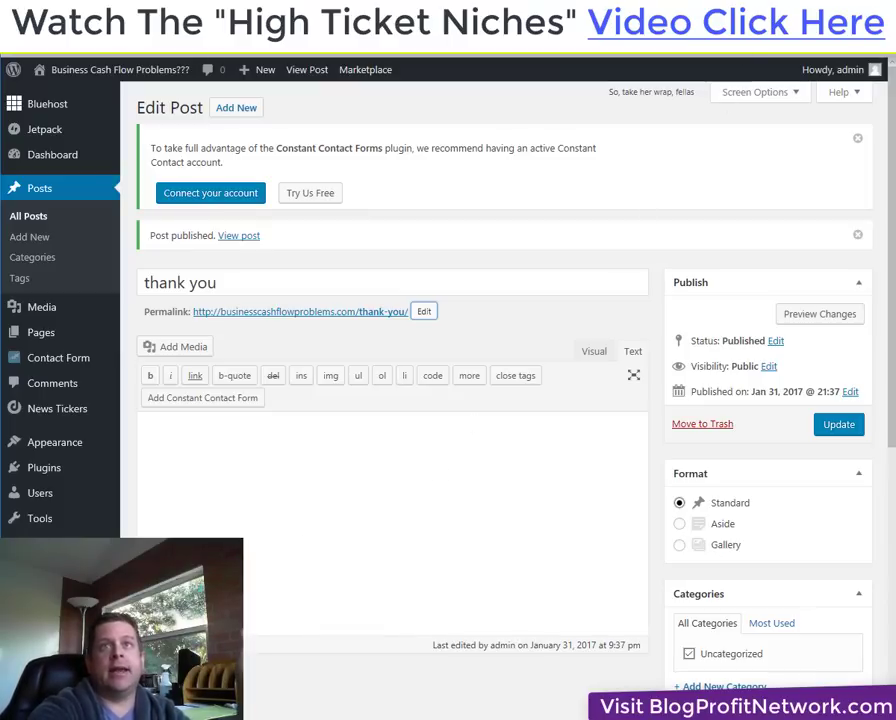
pyautogui.click(686, 50)
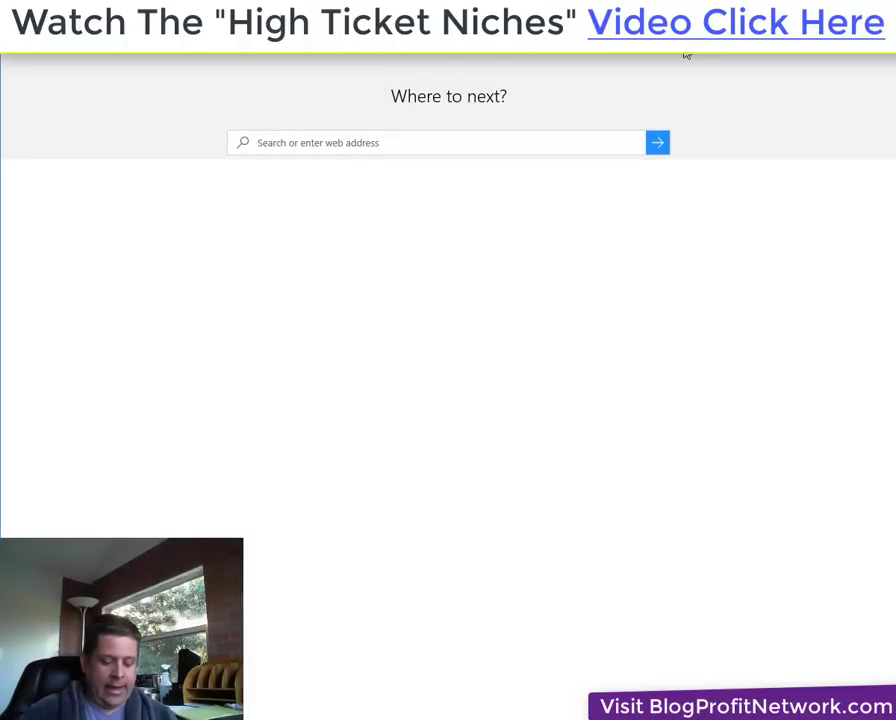
# Load simplesitesbigprofits.com/thanks and scroll through the example thanks page.
pyautogui.write('sim')
pyautogui.press('End')
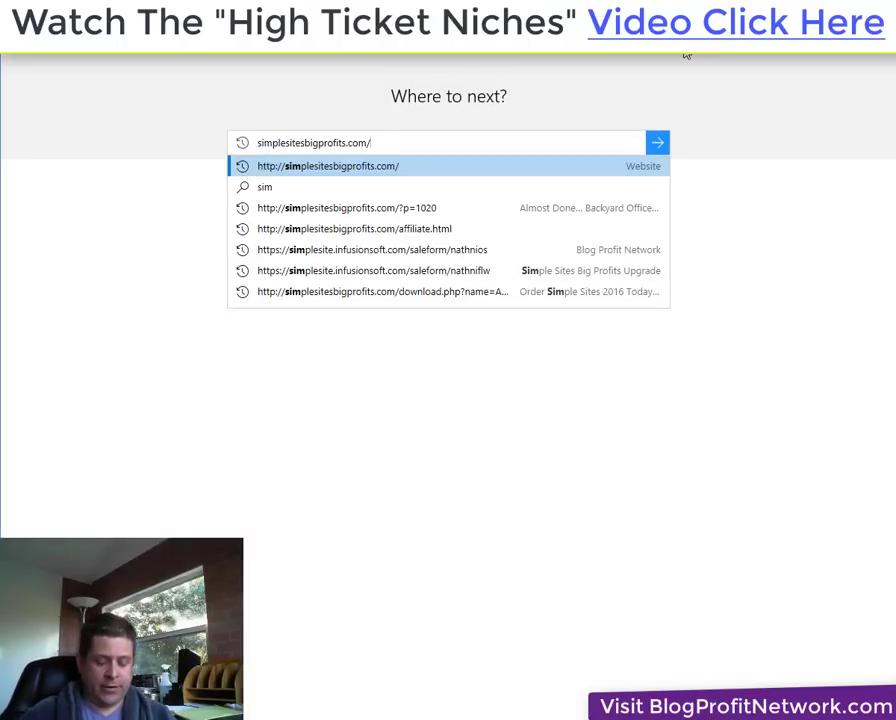
pyautogui.write('thanks.p')
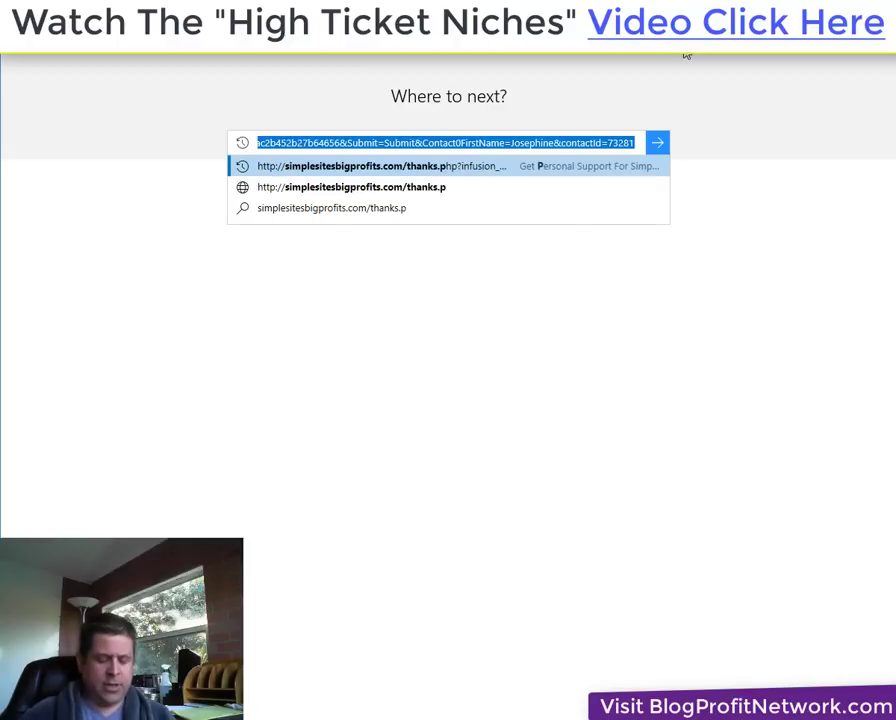
pyautogui.press('Return')
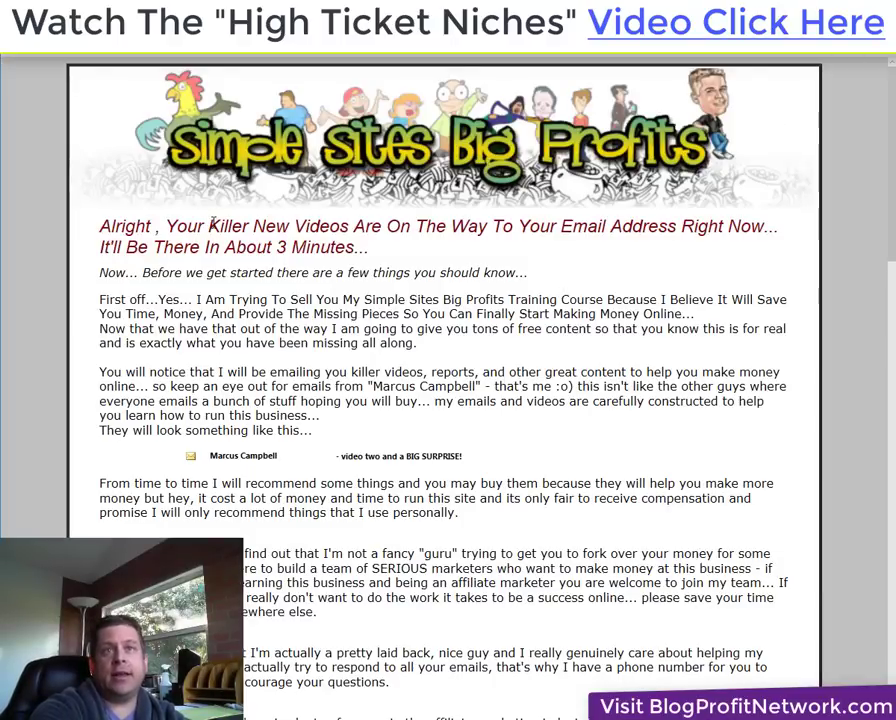
pyautogui.scroll(-3, 355, 415)
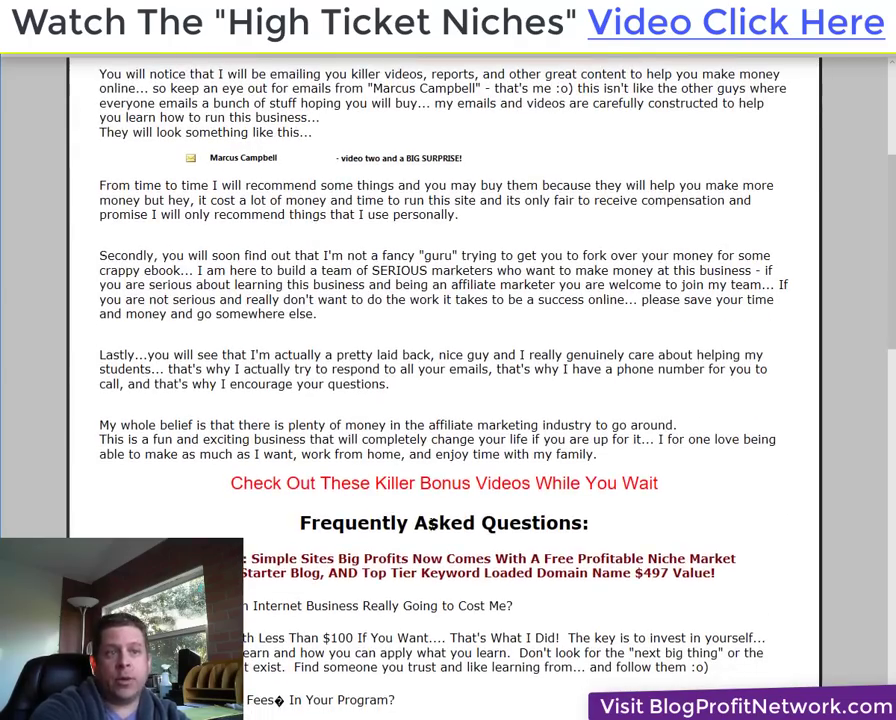
pyautogui.scroll(-10, 430, 521)
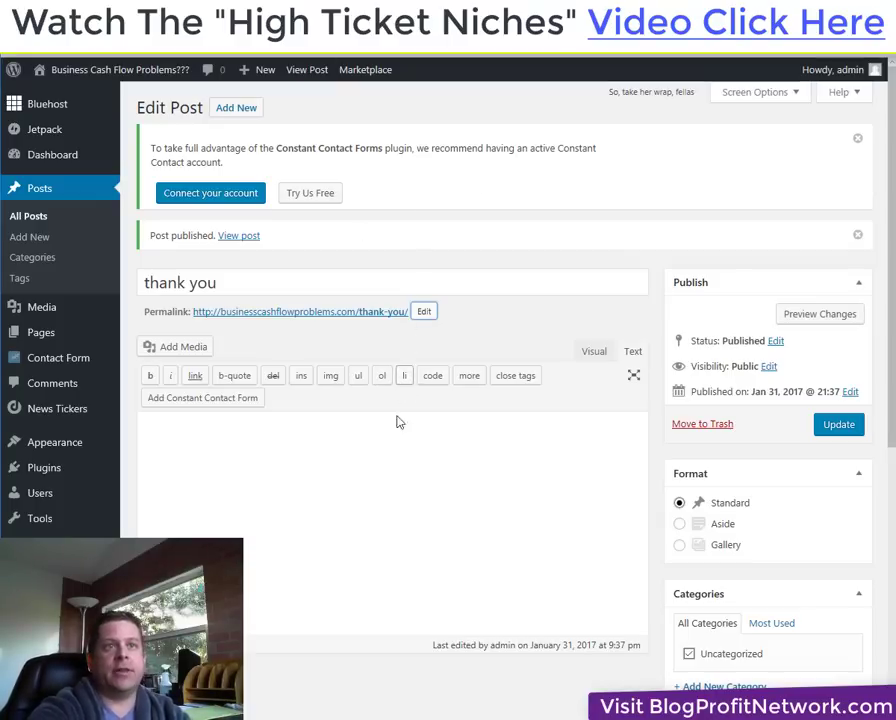
# Write 'thanks for signing' plus a note to watch for an email from the site owner.
pyautogui.click(392, 448)
pyautogui.write('than')
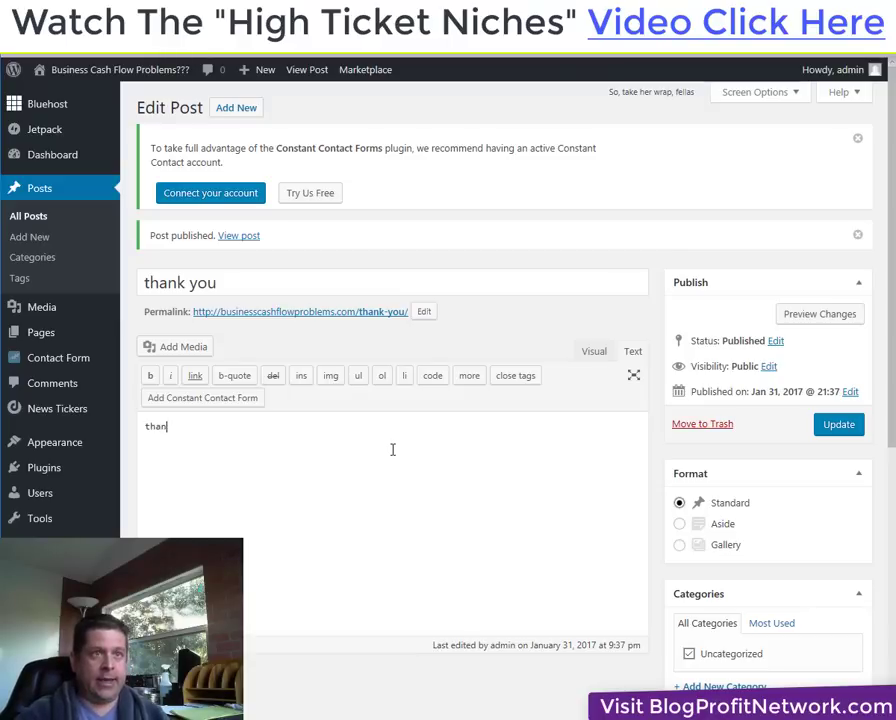
pyautogui.write('ks for signing up.')
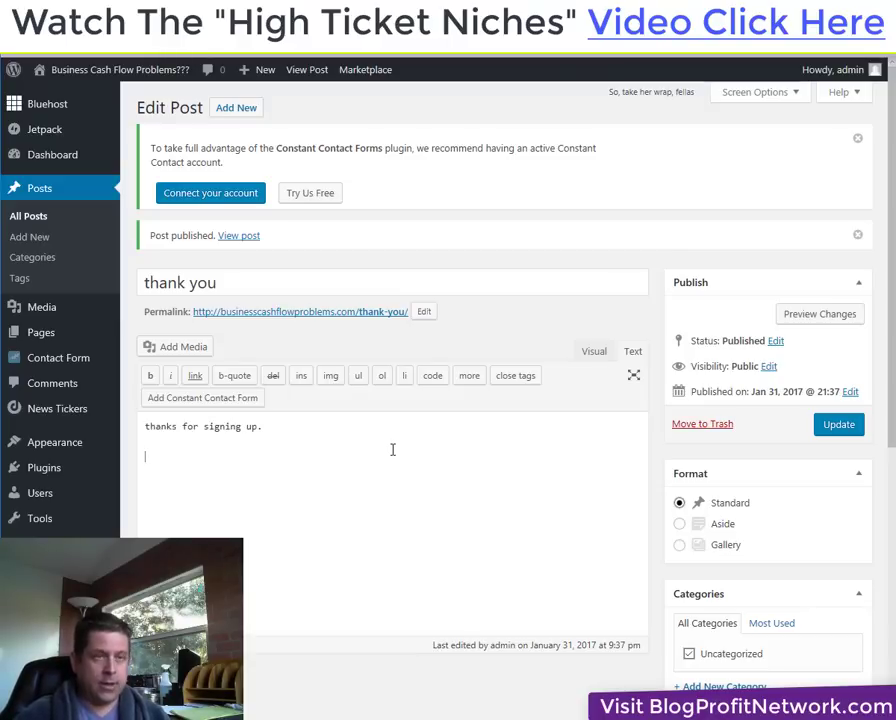
pyautogui.press('BackSpace')
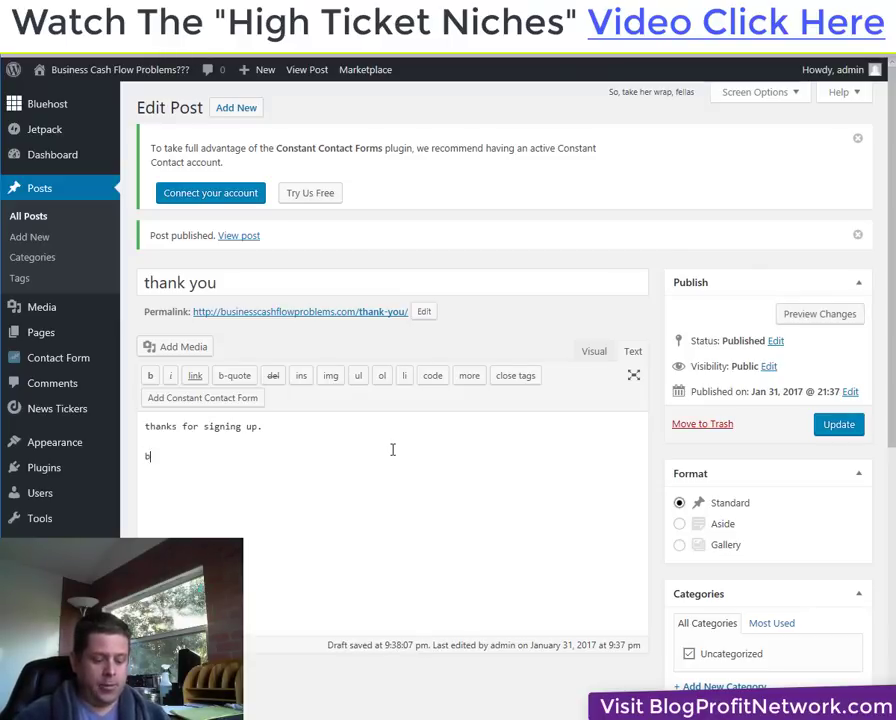
pyautogui.write('be sure to watch ')
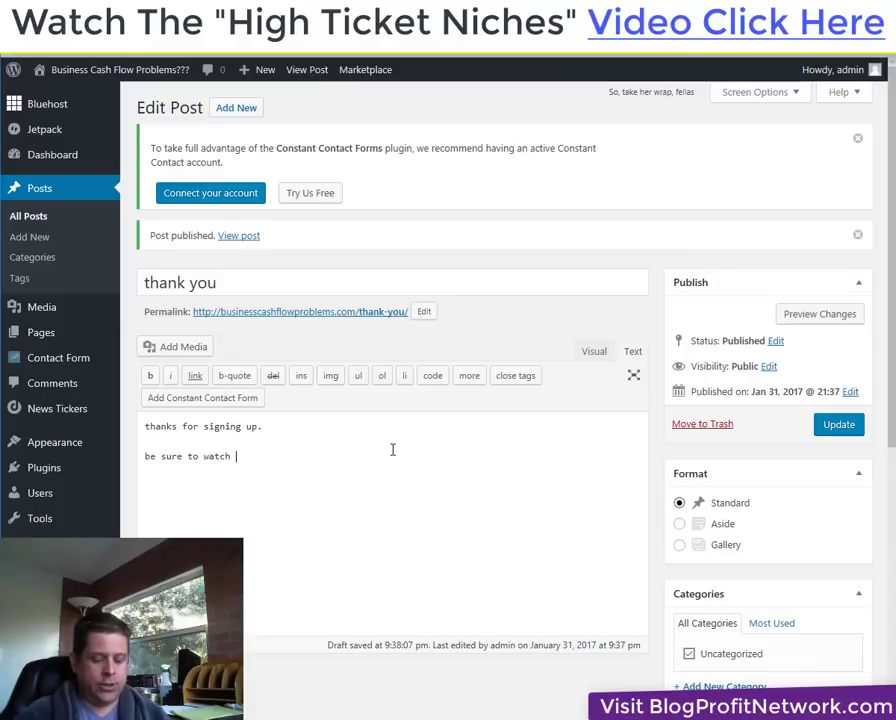
pyautogui.write('your email ')
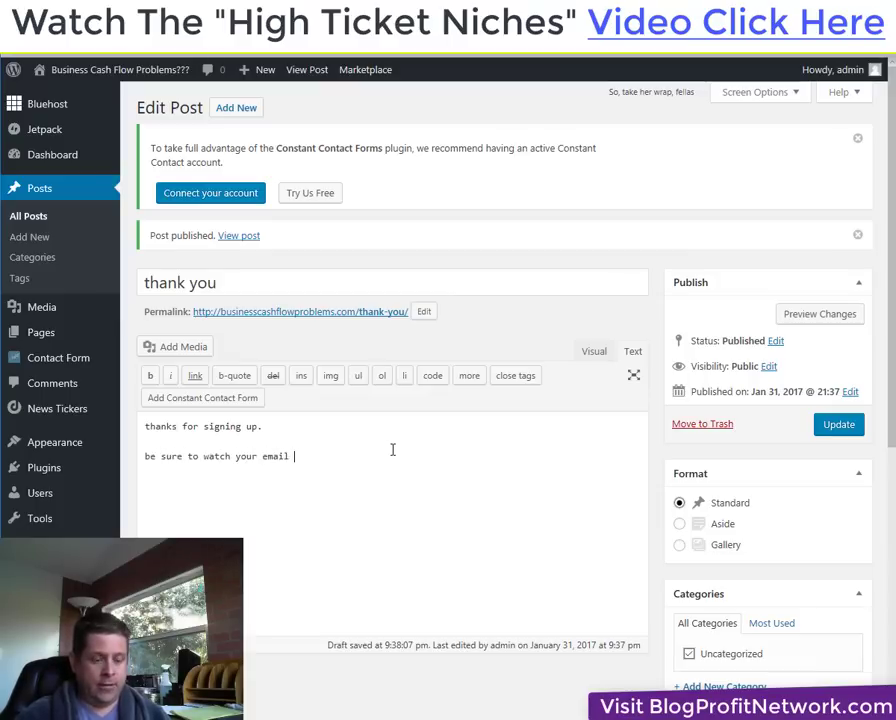
pyautogui.write('for a mess')
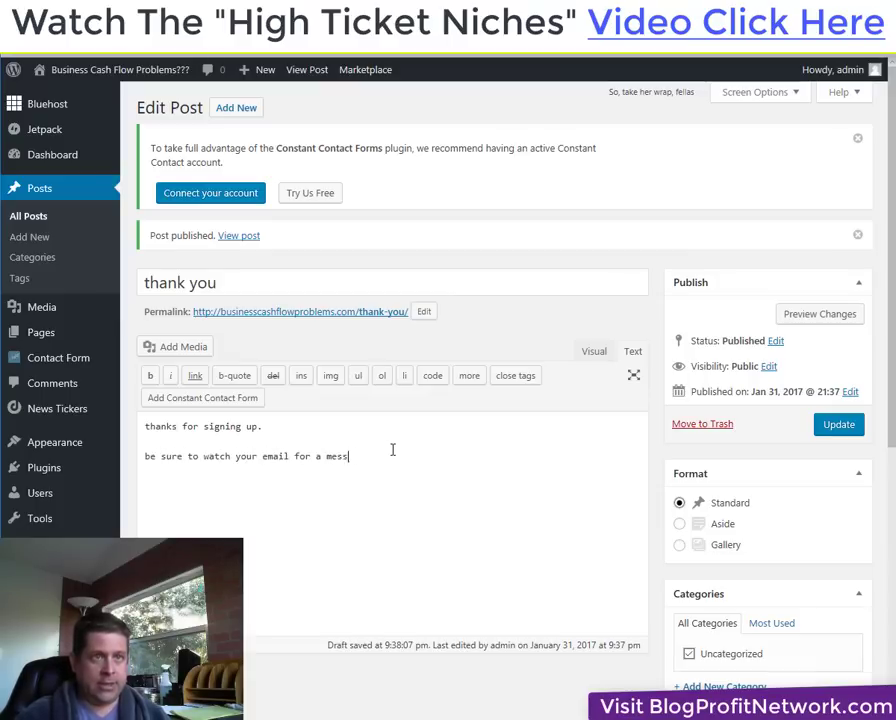
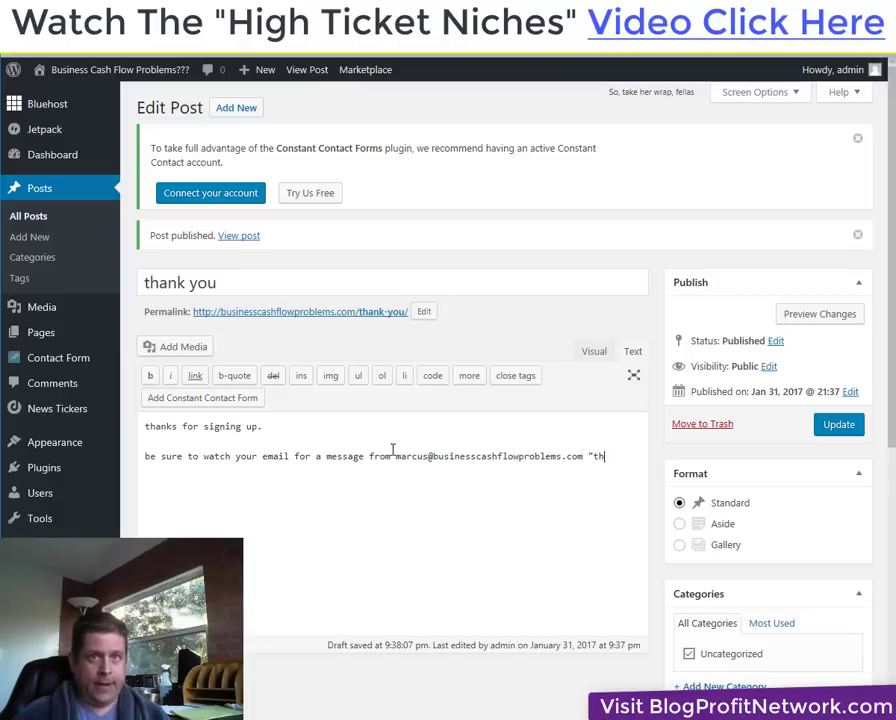
pyautogui.write('at s me')
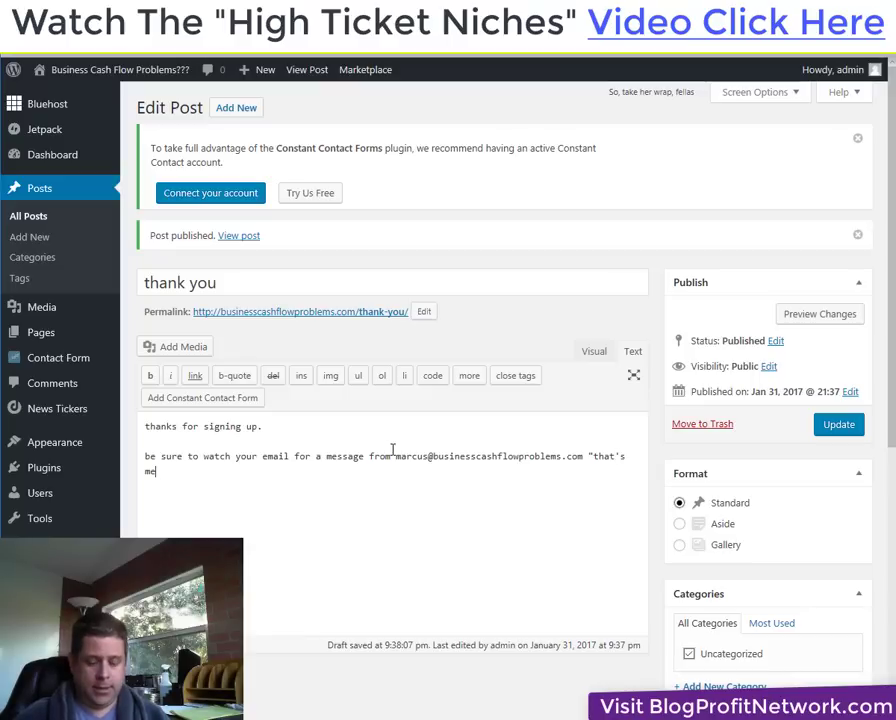
pyautogui.write('" ')
pyautogui.write(':_')
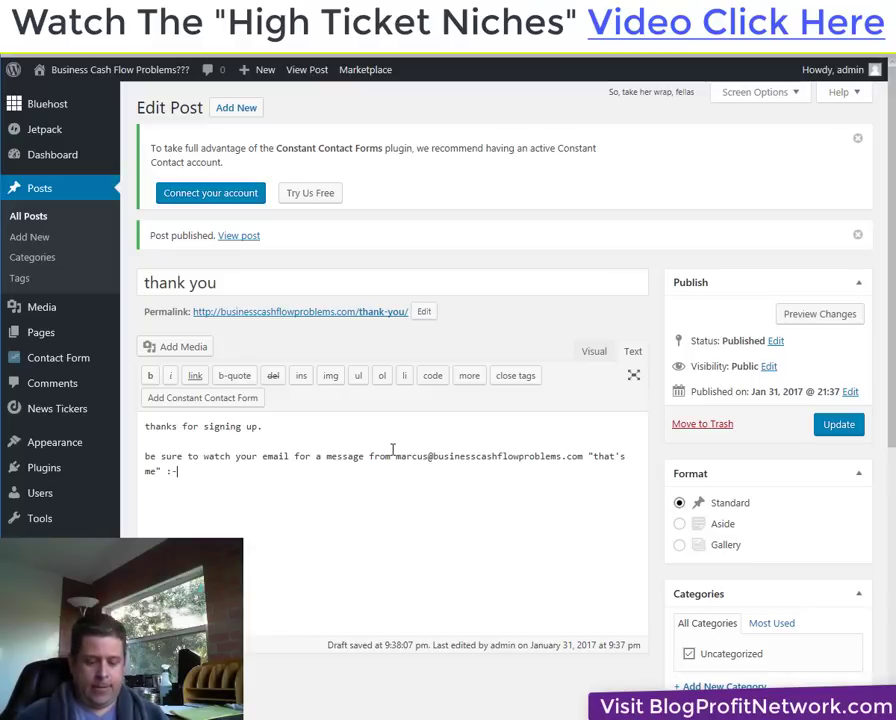
# Add the cash-flow tools line ending 'while you wait... check out these killer links.'.
pyautogui.press('Return')
pyautogui.write('we will')
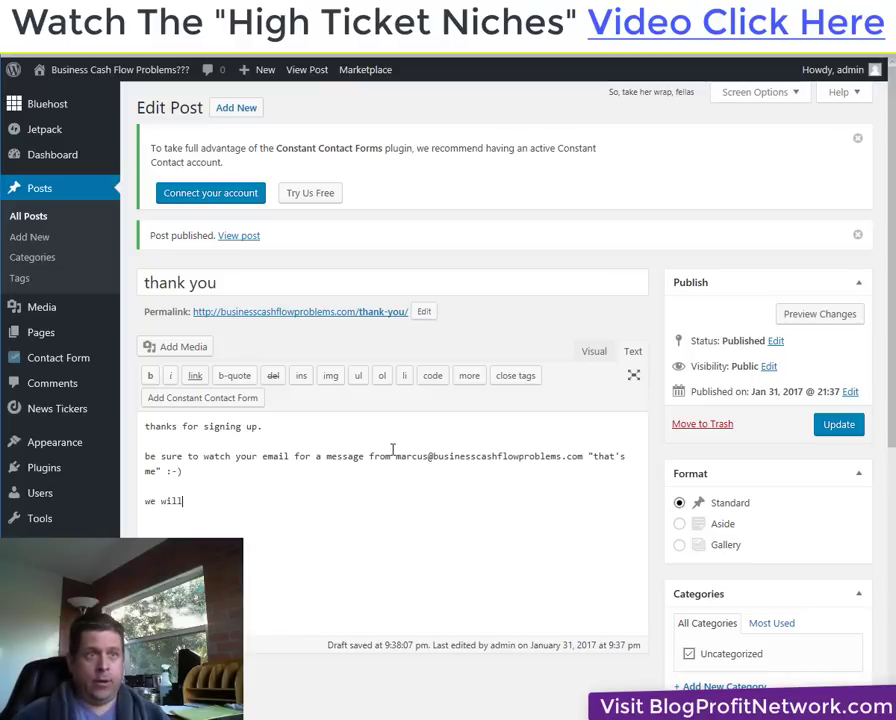
pyautogui.write(' also send y')
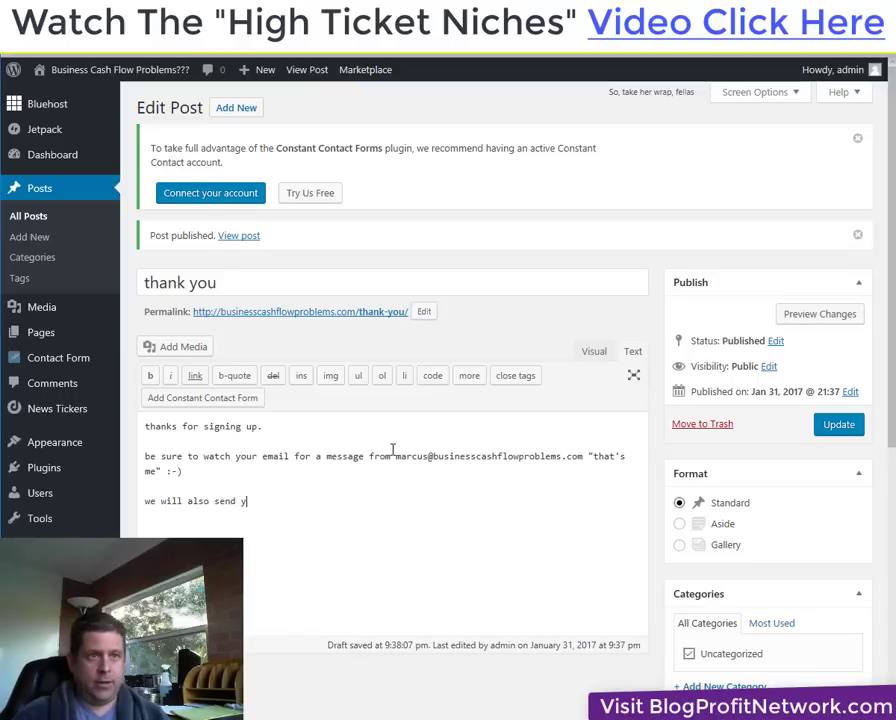
pyautogui.write('ou wome t')
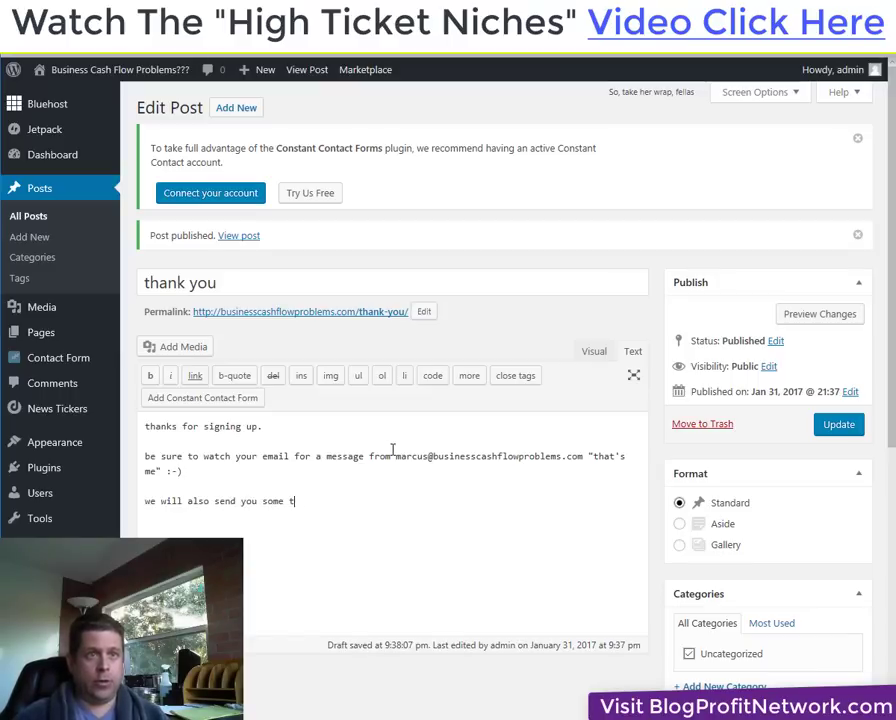
pyautogui.write('ools on ')
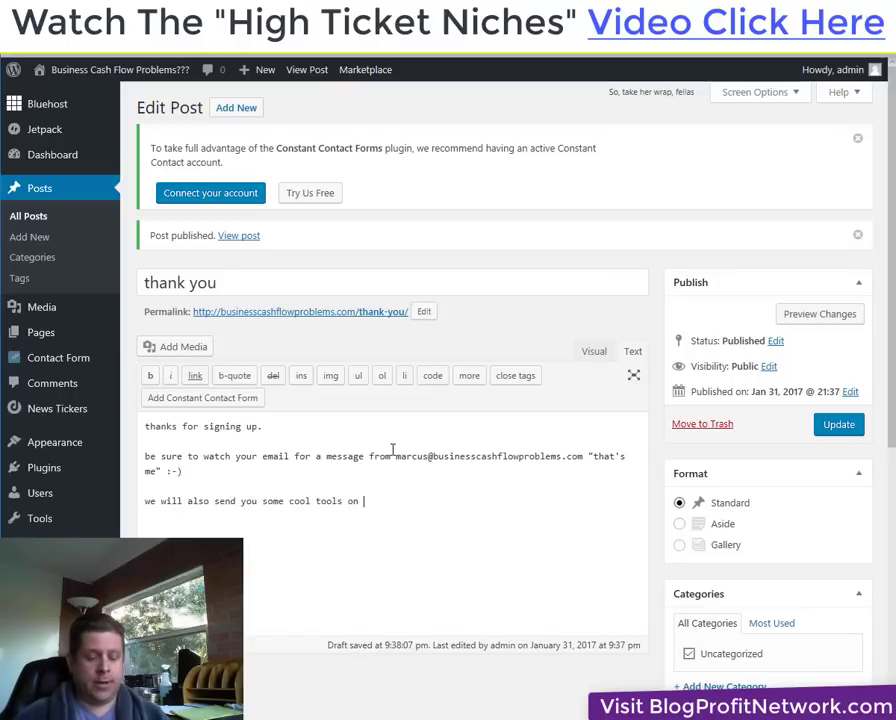
pyautogui.write('managing you')
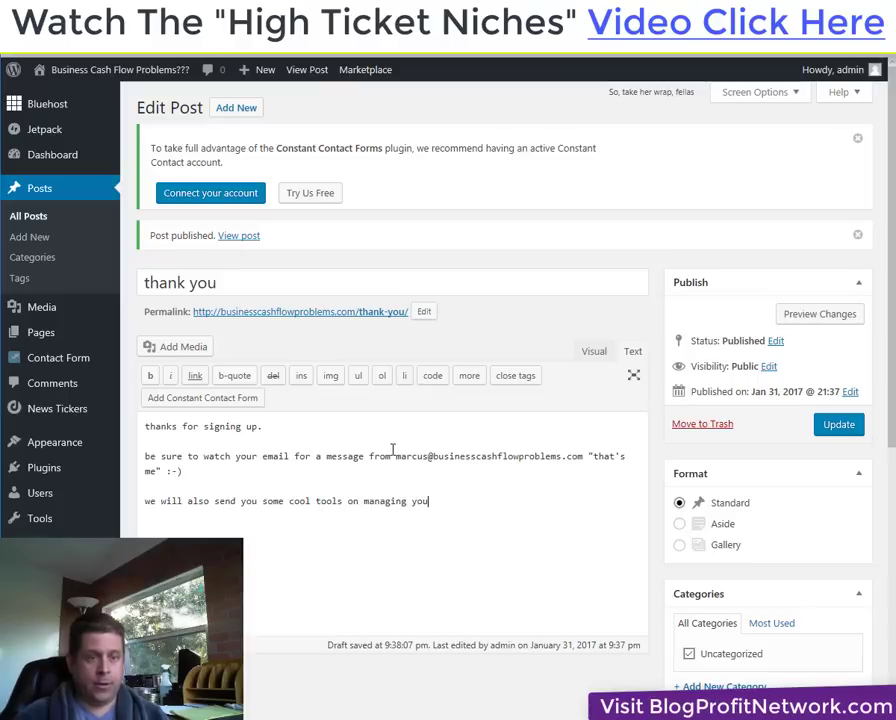
pyautogui.write('r ')
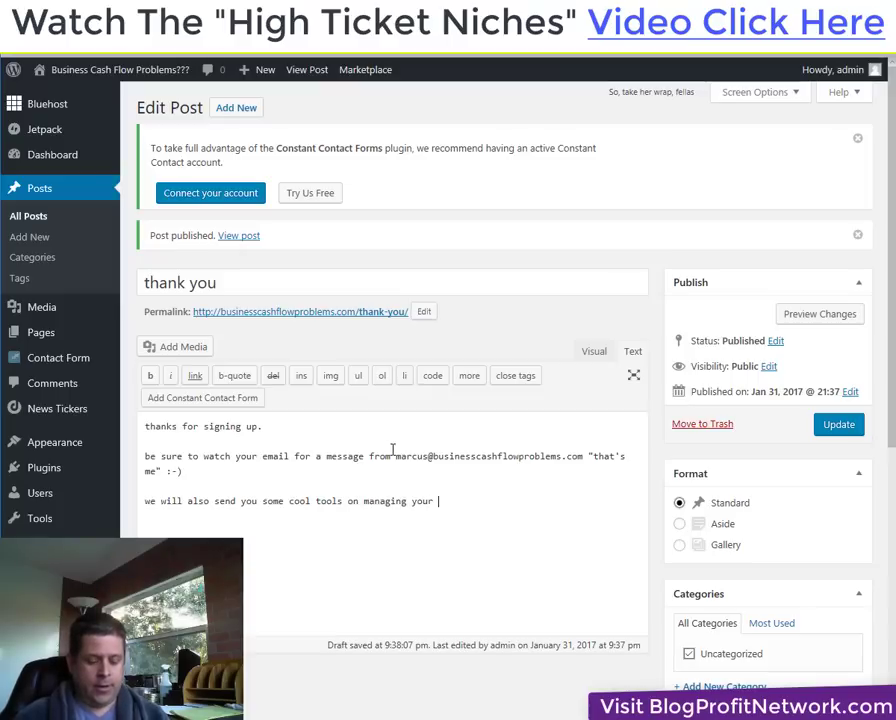
pyautogui.write('cash flow.')
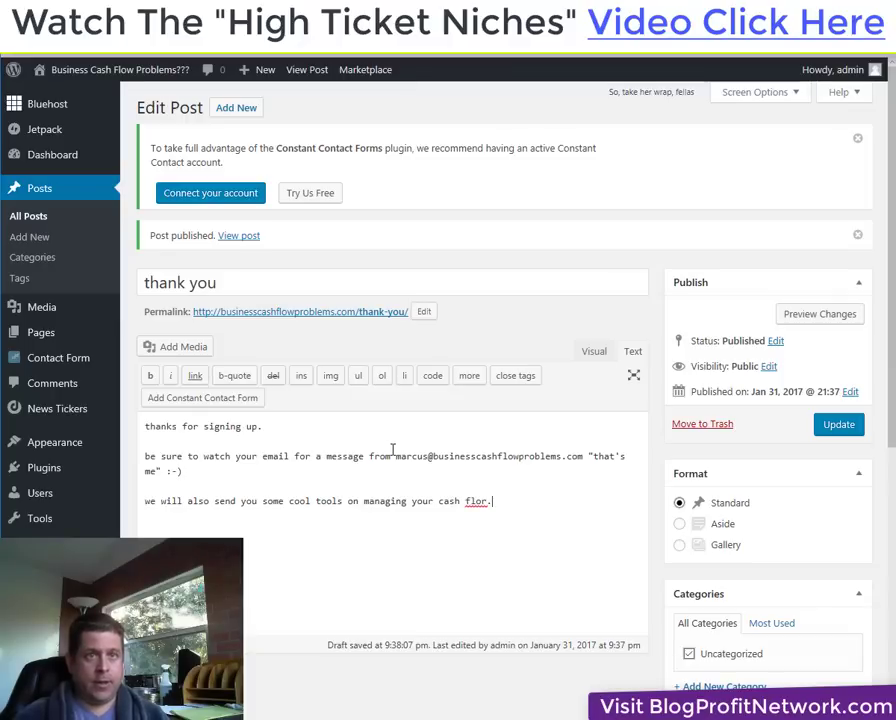
pyautogui.write('while ')
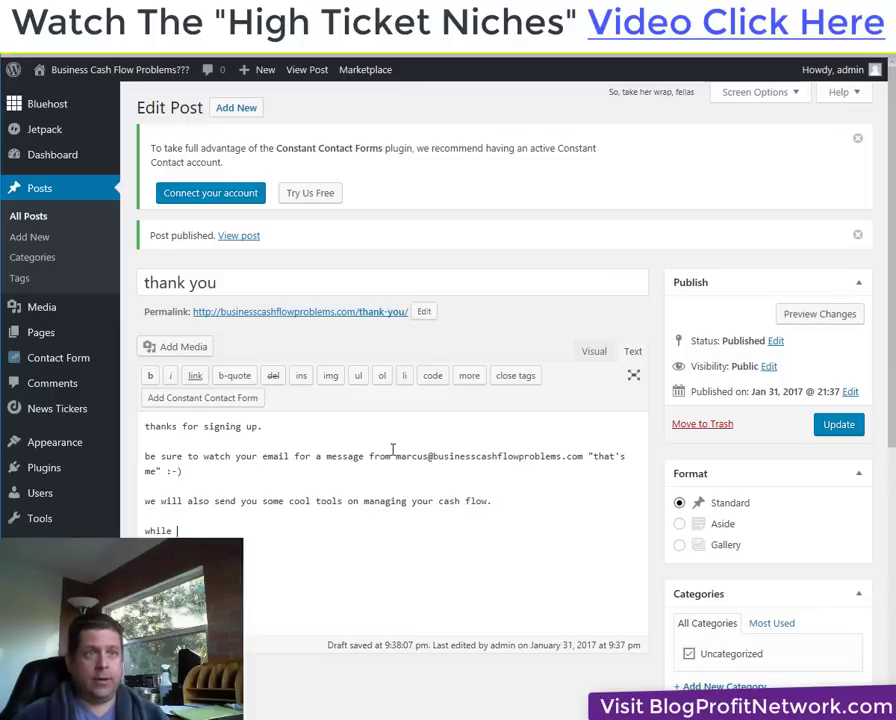
pyautogui.write('you wait..')
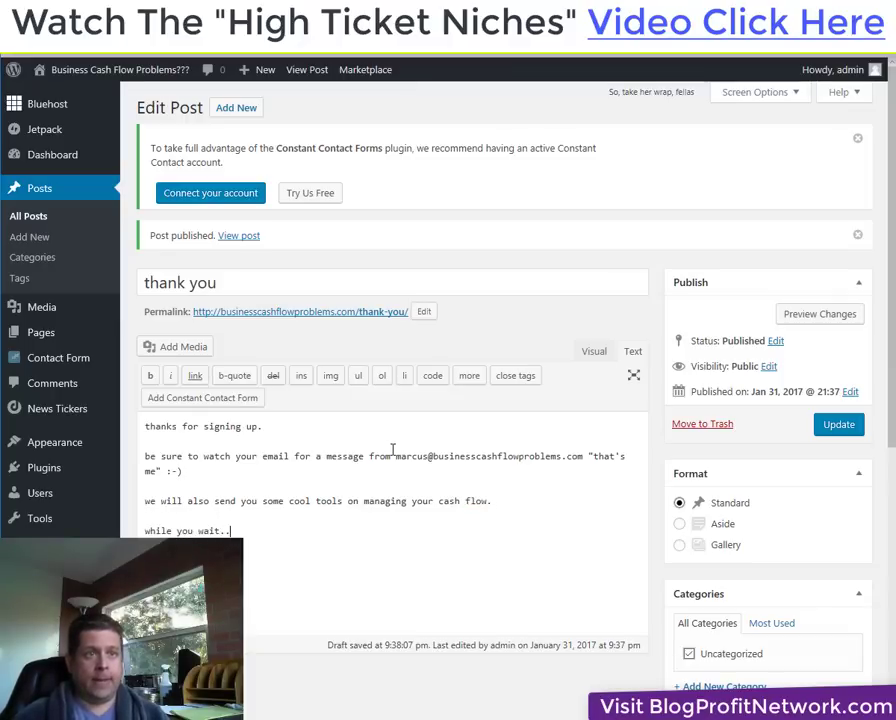
pyautogui.write('. check out these')
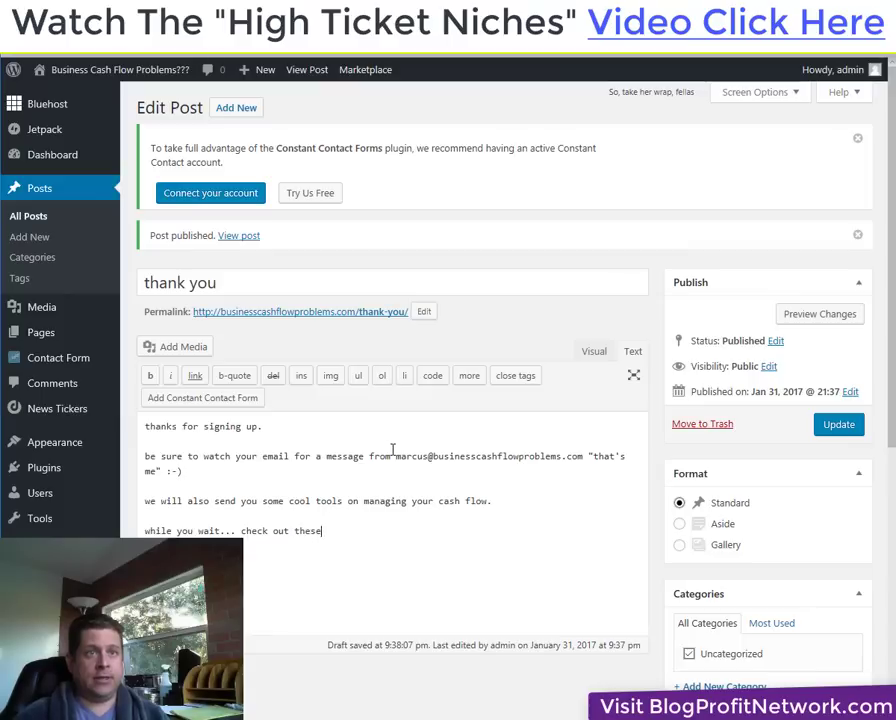
pyautogui.write(' killer links>')
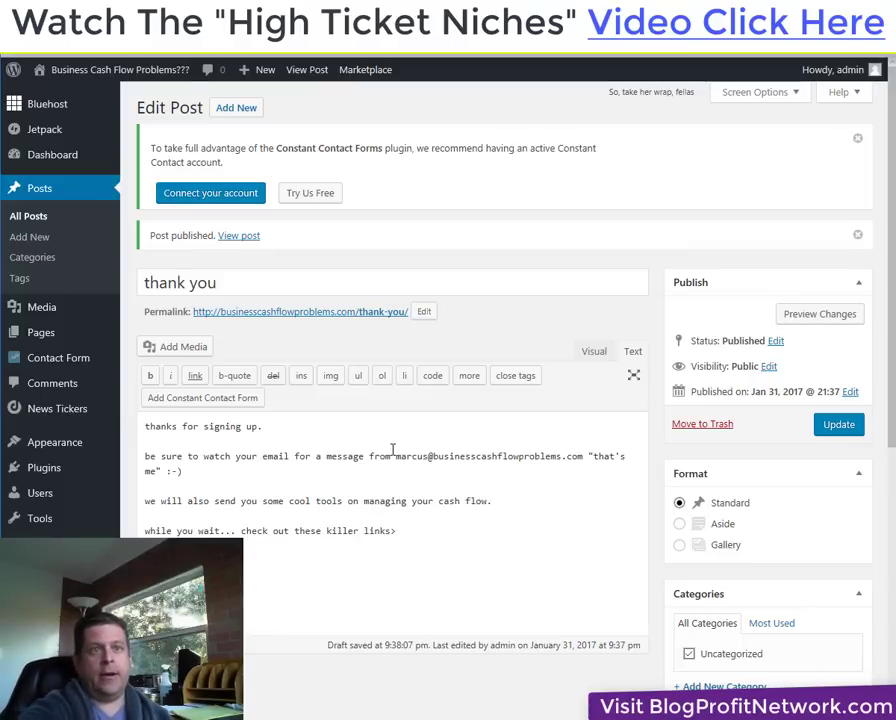
pyautogui.press('BackSpace')
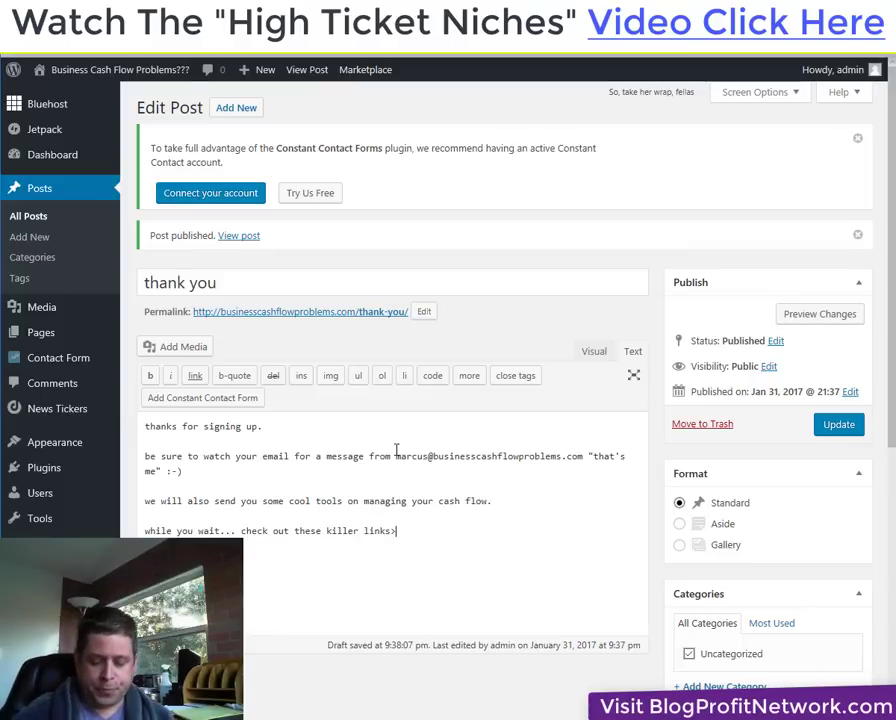
# Copy the Banner_107299 (580x400) link and image code from the Notepad banner file.
pyautogui.write('.')
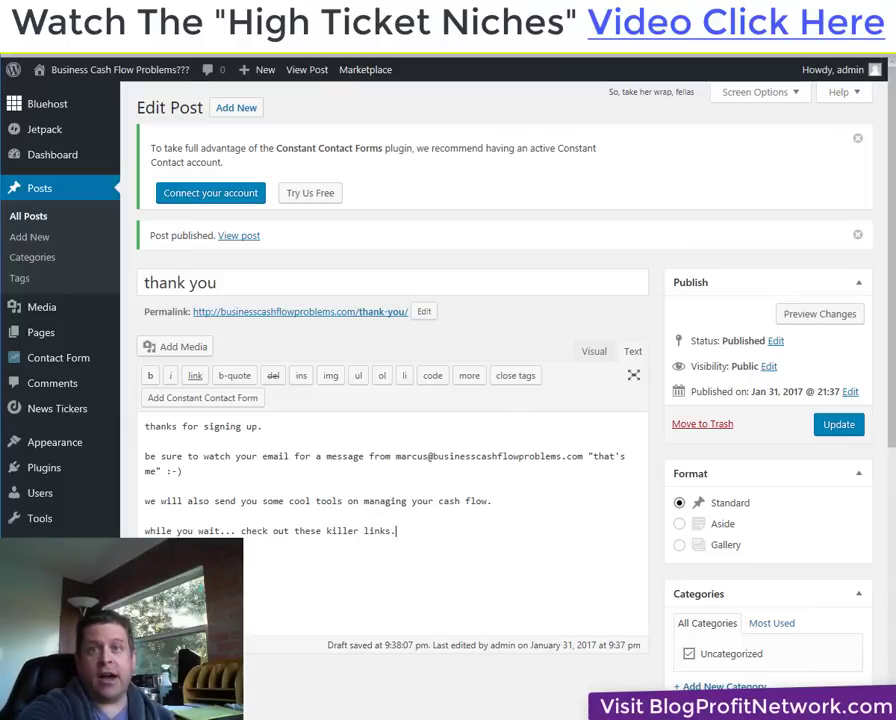
pyautogui.hotkey('alt', 'Tab')
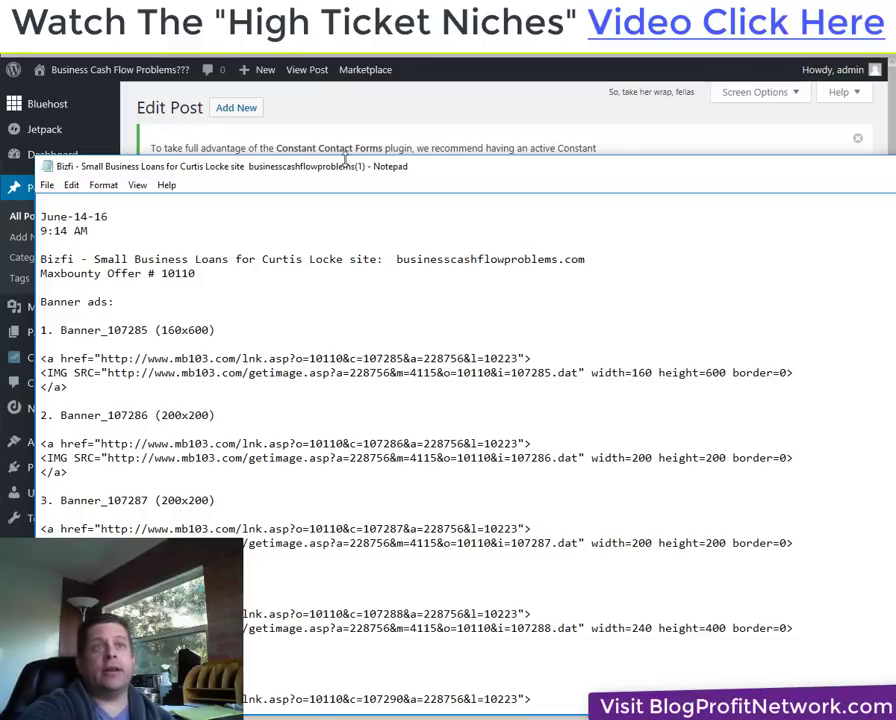
pyautogui.moveTo(346, 167); pyautogui.dragTo(538, 118)
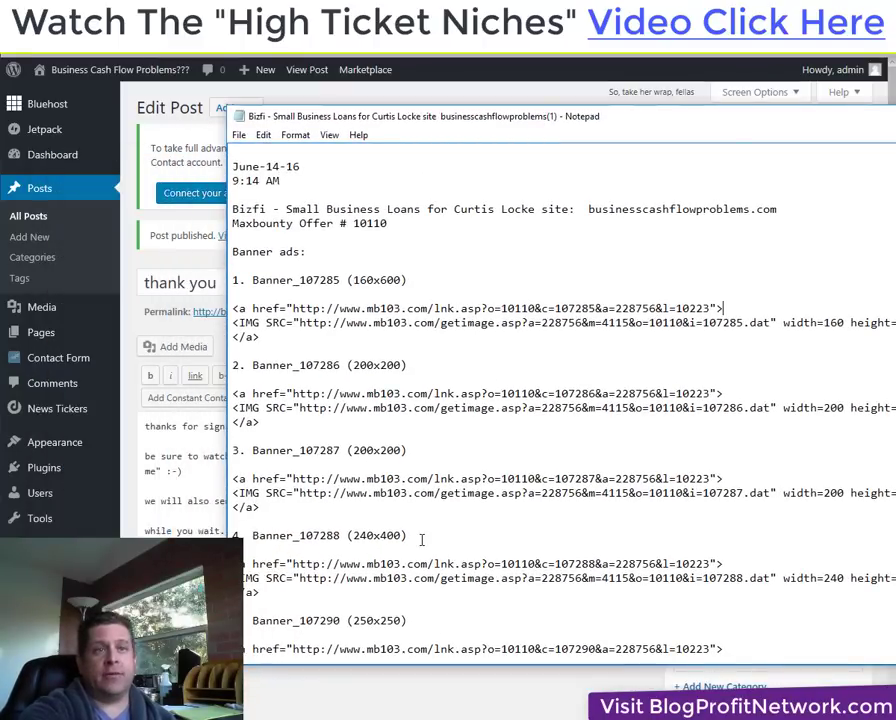
pyautogui.scroll(-2, 434, 516)
pyautogui.scroll(-4, 434, 516)
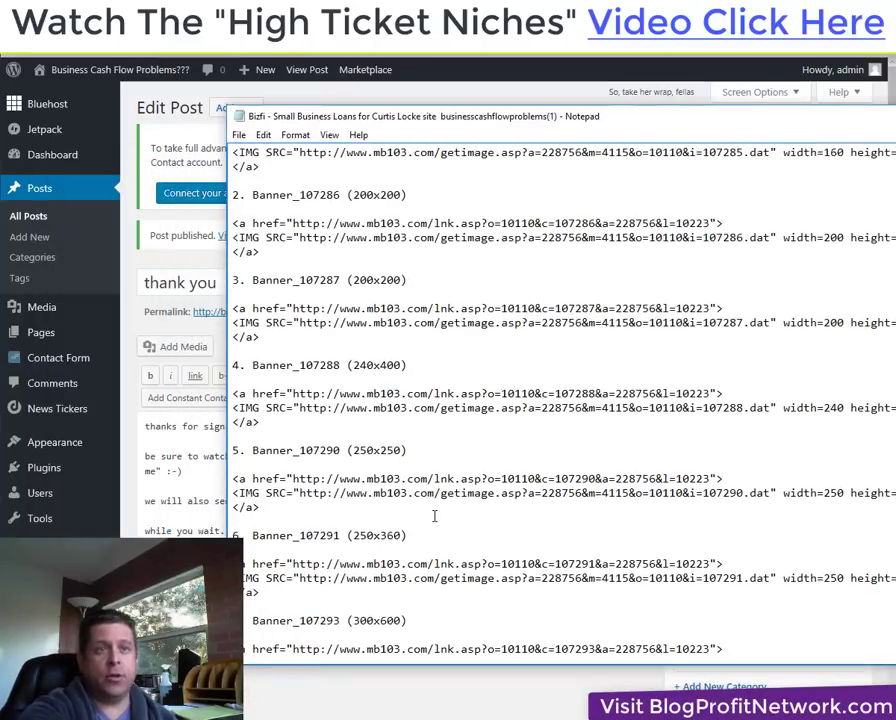
pyautogui.scroll(-3, 512, 596)
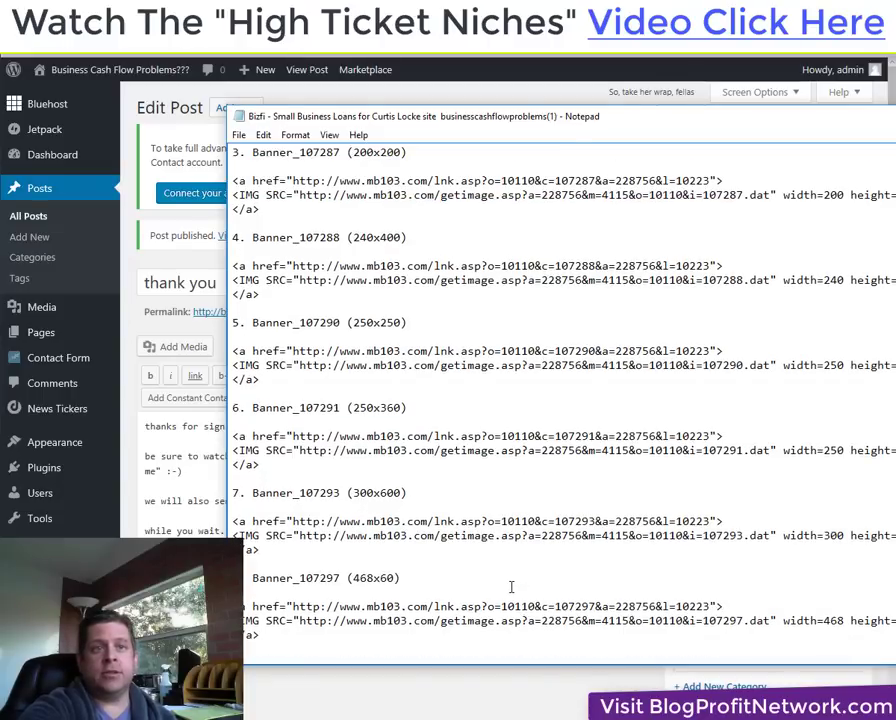
pyautogui.scroll(-1, 443, 603)
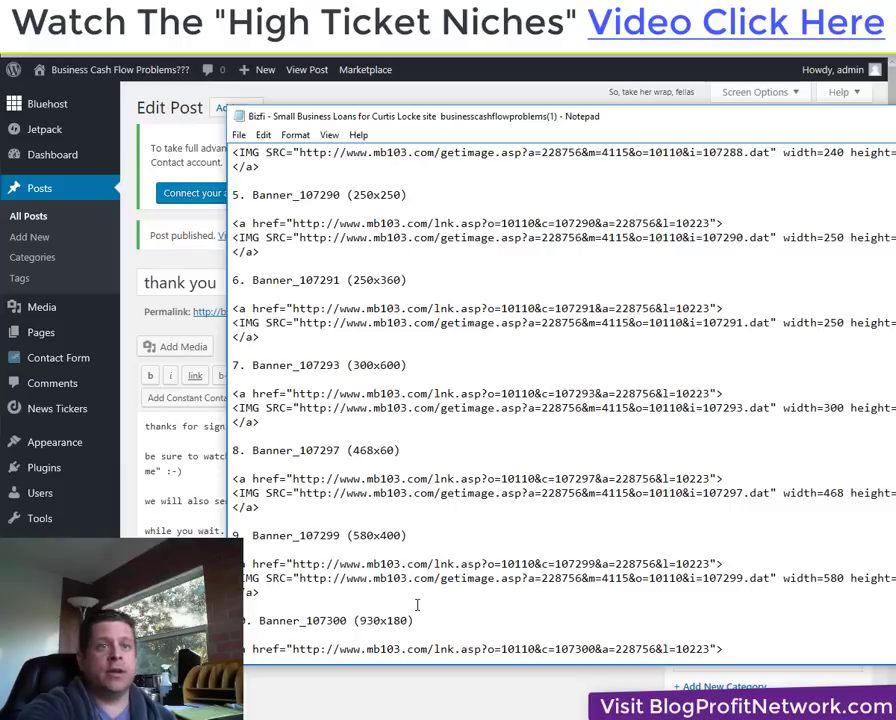
pyautogui.moveTo(299, 590); pyautogui.dragTo(235, 564)
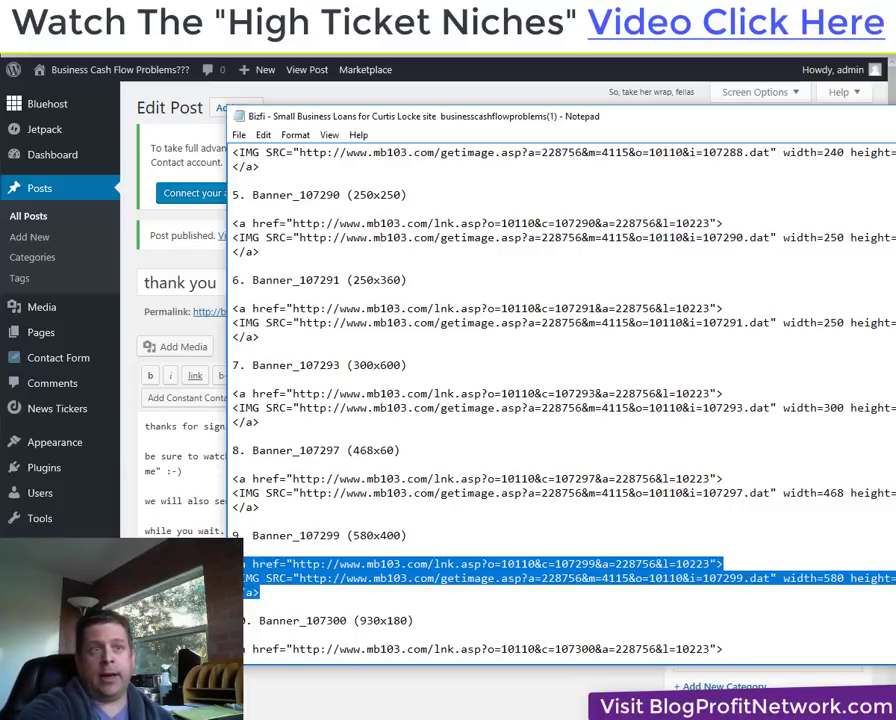
pyautogui.hotkey('alt', 'Tab')
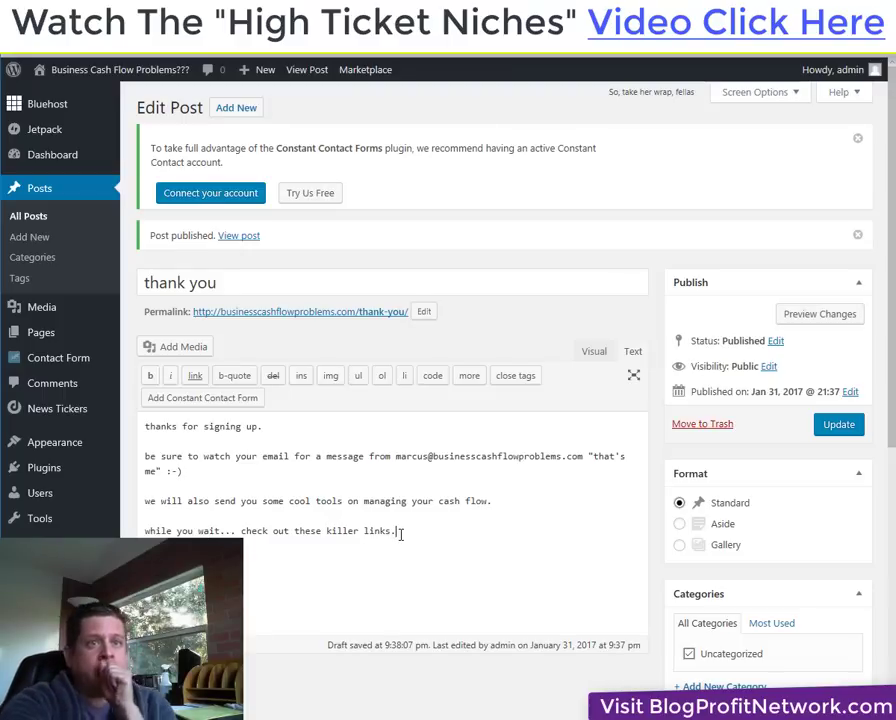
# Paste the Banner_107299 code below 'killer links', update the post, and view it live.
pyautogui.click(401, 534)
pyautogui.hotkey('ctrl', 'v')
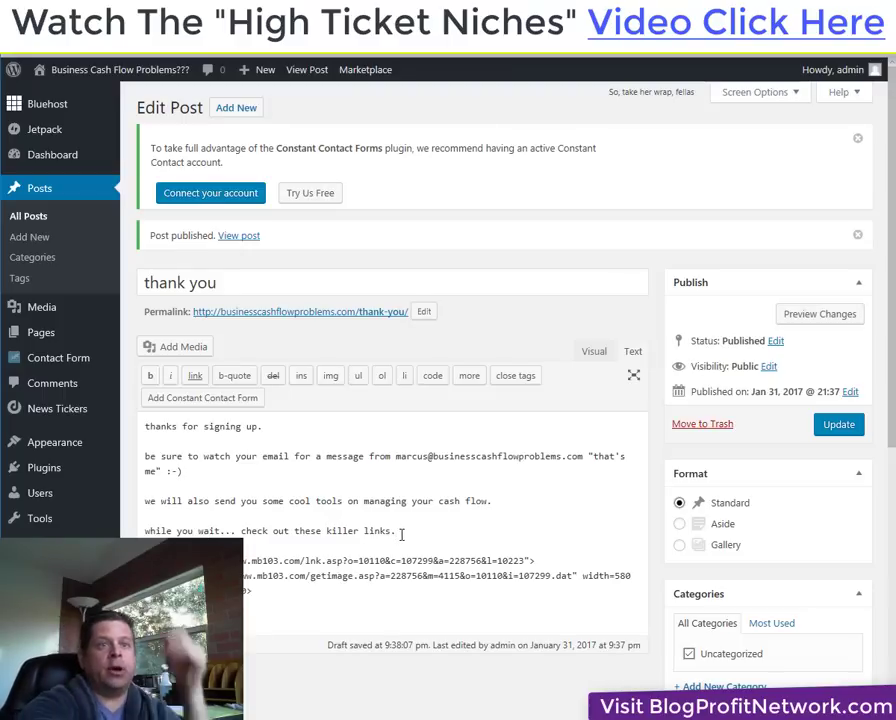
pyautogui.click(831, 428)
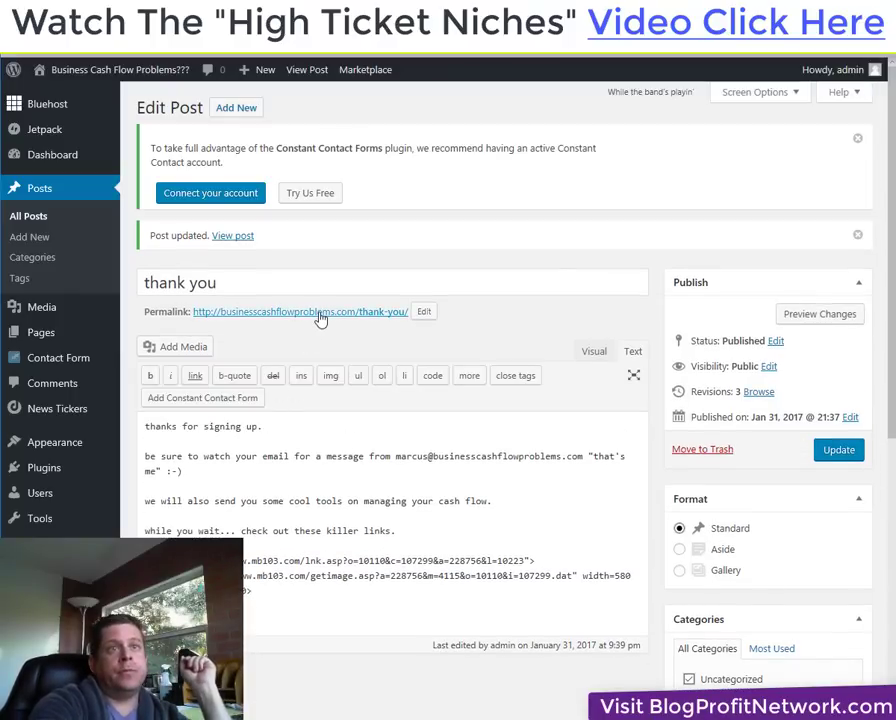
pyautogui.click(321, 314)
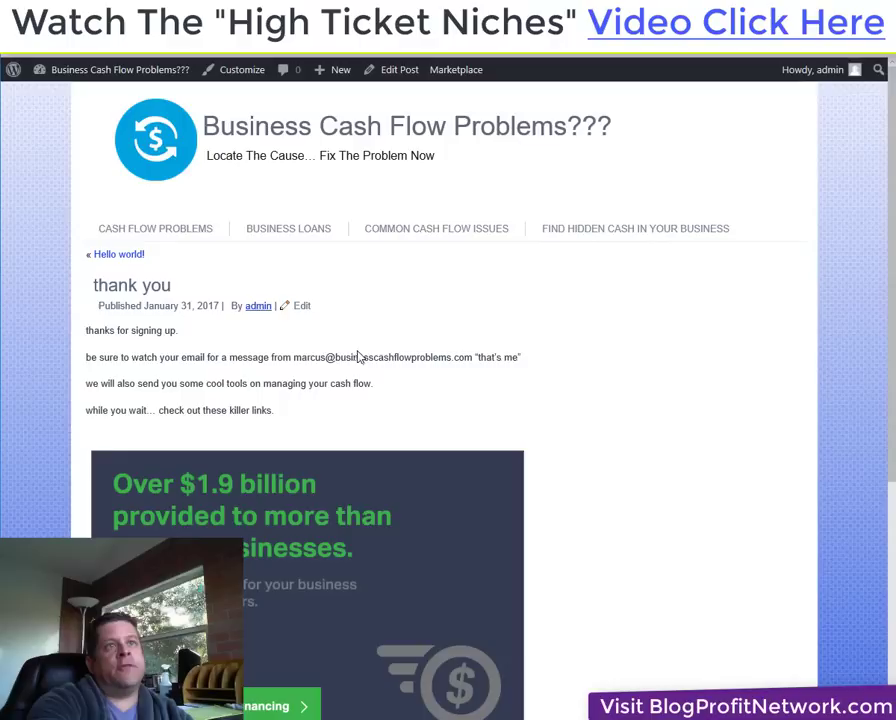
pyautogui.scroll(-1, 400, 384)
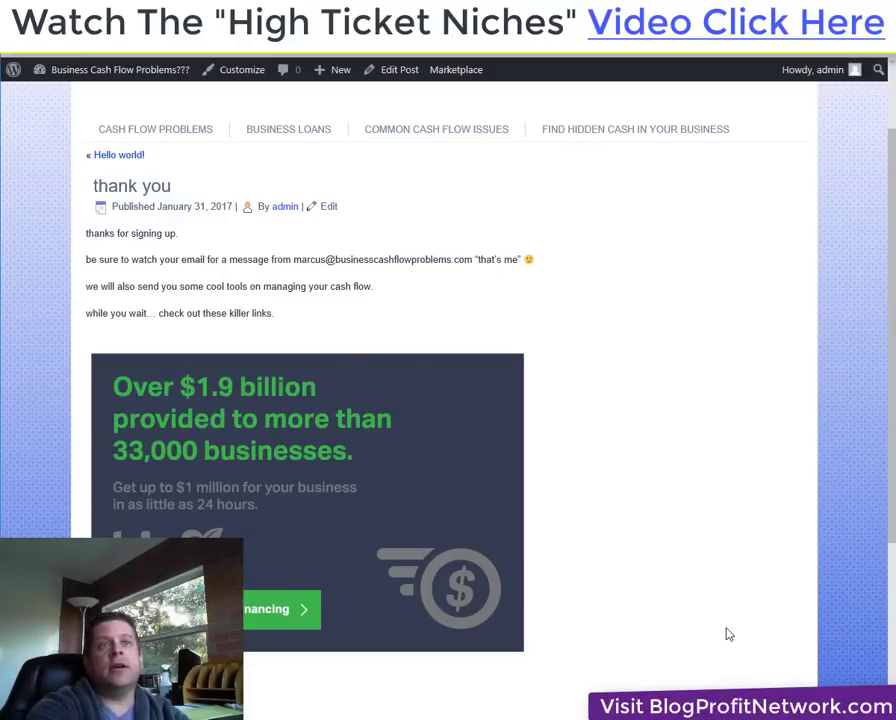
# Return to the opt-in settings and undo a banner code mistakenly pasted into Thank You URL.
pyautogui.hotkey('alt', 'Left')
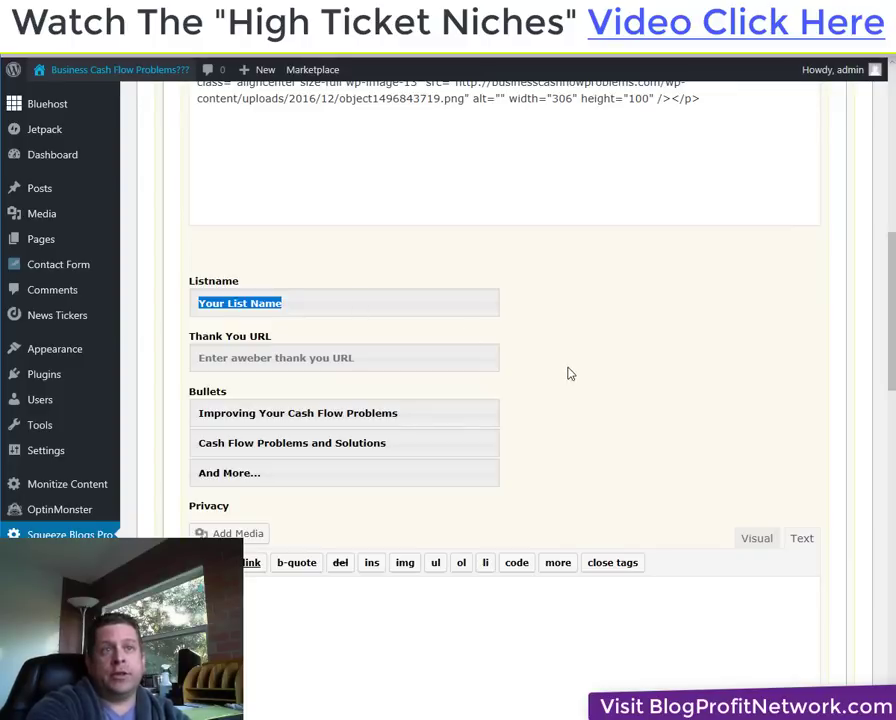
pyautogui.click(328, 302)
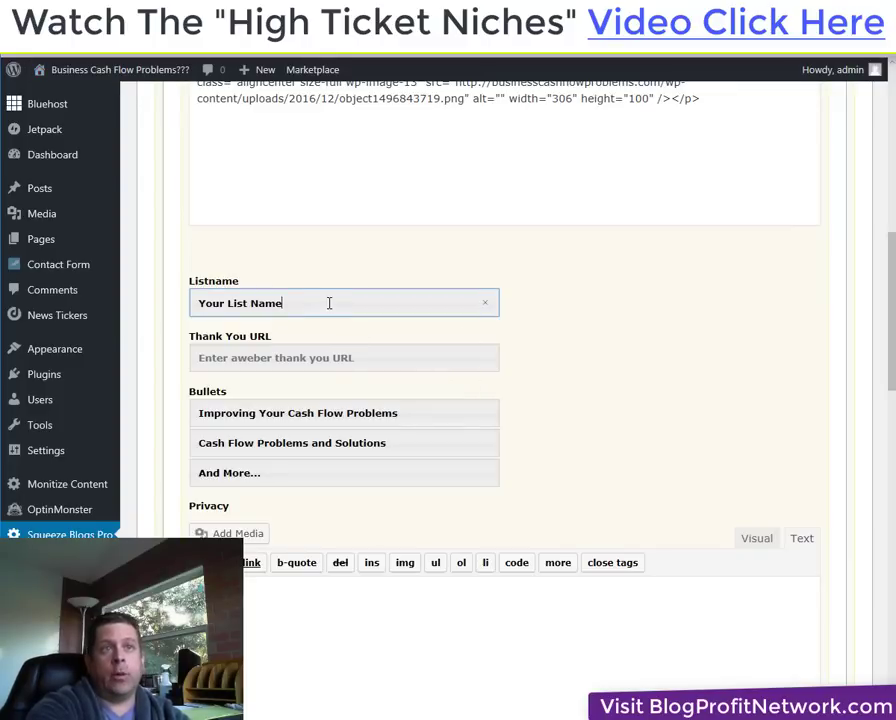
pyautogui.moveTo(328, 302); pyautogui.dragTo(186, 302)
pyautogui.click(376, 360)
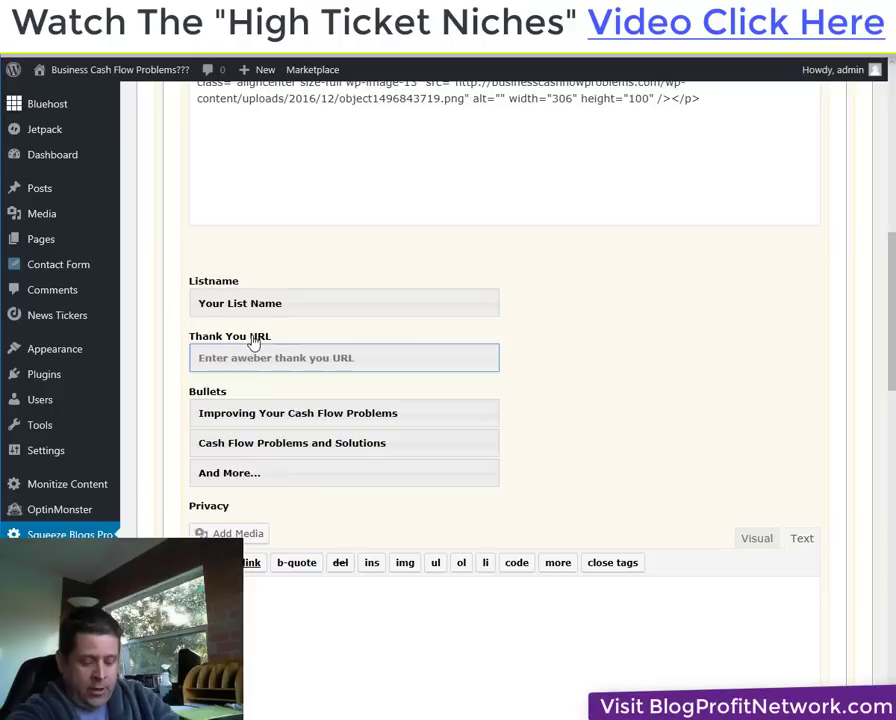
pyautogui.hotkey('ctrl', 'v')
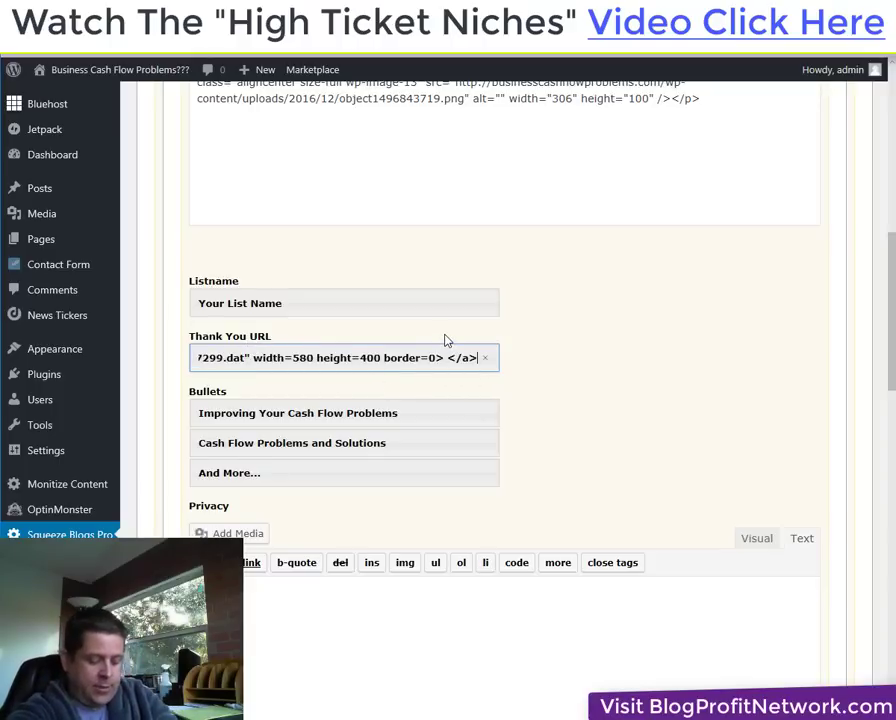
pyautogui.hotkey('ctrl', 'z')
pyautogui.hotkey('ctrl', 'Tab')
pyautogui.hotkey('ctrl', 'l')
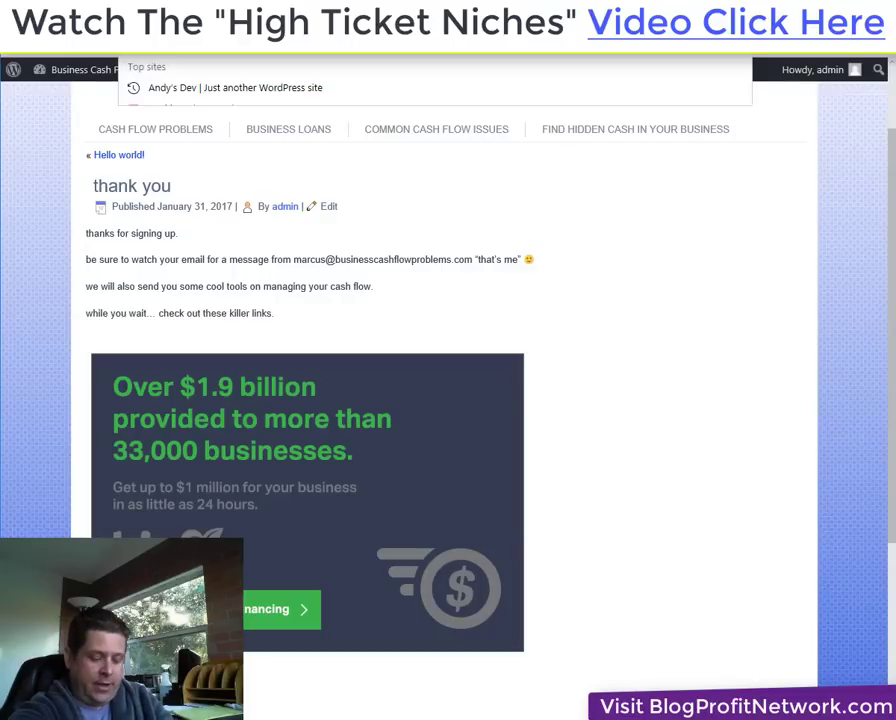
pyautogui.hotkey('ctrl', 'shift', 'Tab')
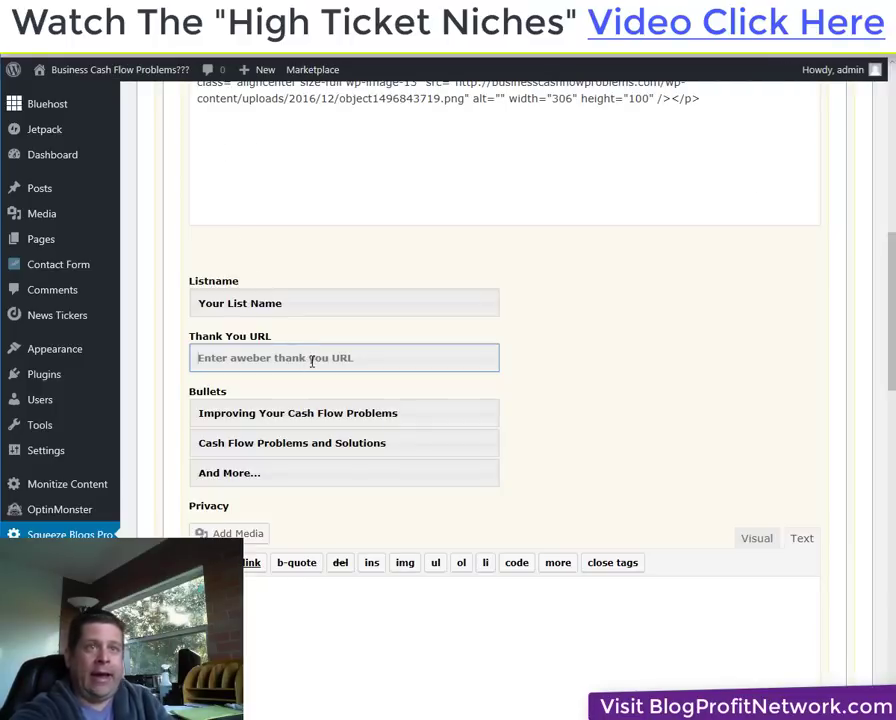
pyautogui.rightClick(312, 362)
pyautogui.click(330, 398)
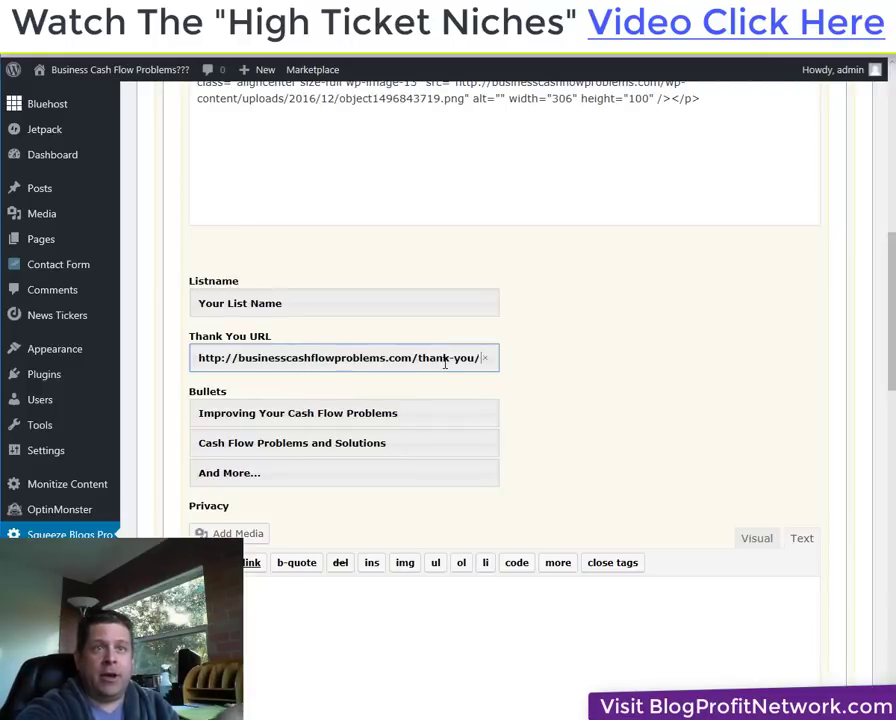
pyautogui.moveTo(328, 302); pyautogui.dragTo(185, 292)
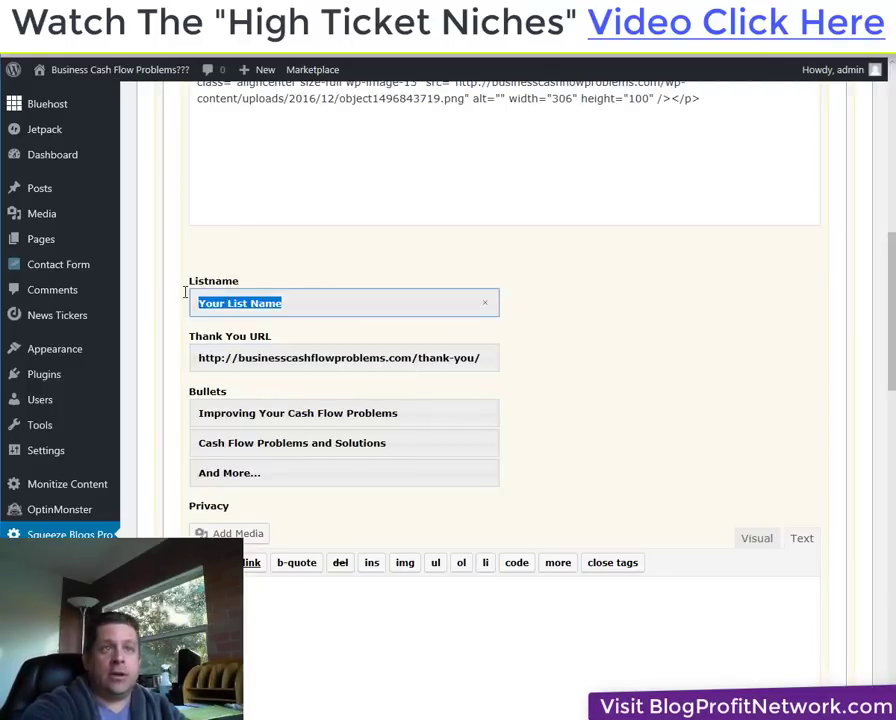
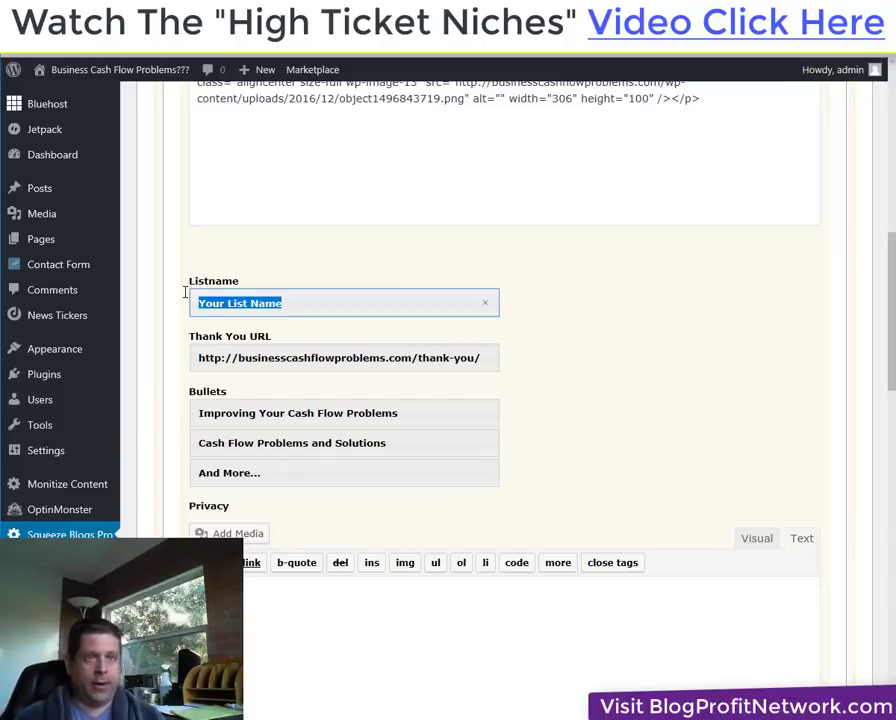
# Fill in the list name and rewrite the first bullet as 'FREE Cash Flow Audit Spreadsheet'.
pyautogui.write('simplemarcus')
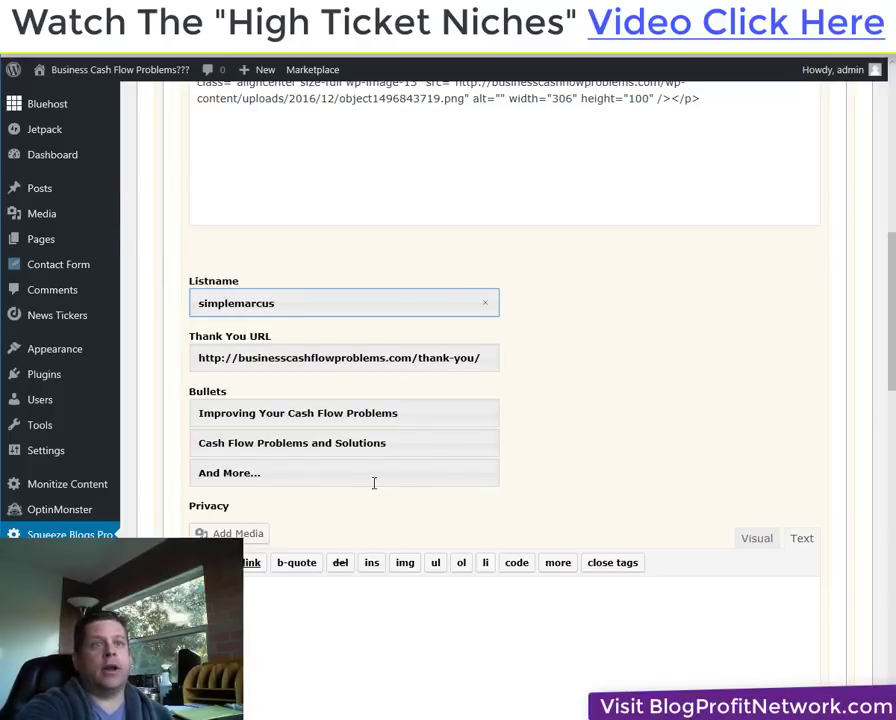
pyautogui.moveTo(405, 411); pyautogui.dragTo(179, 416)
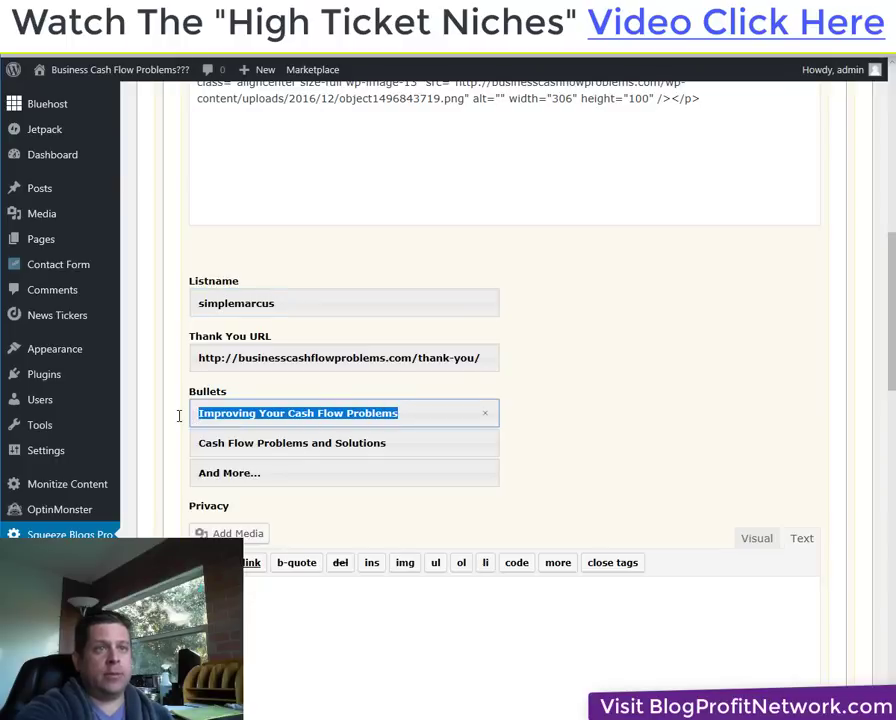
pyautogui.click(392, 412)
pyautogui.tripleClick(327, 411)
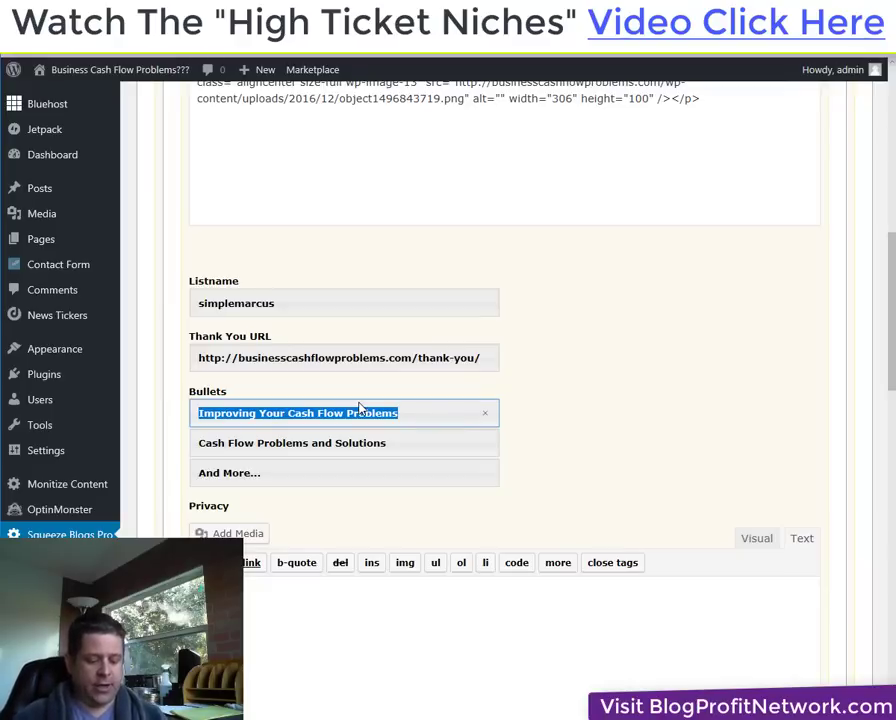
pyautogui.write('FREE Cash')
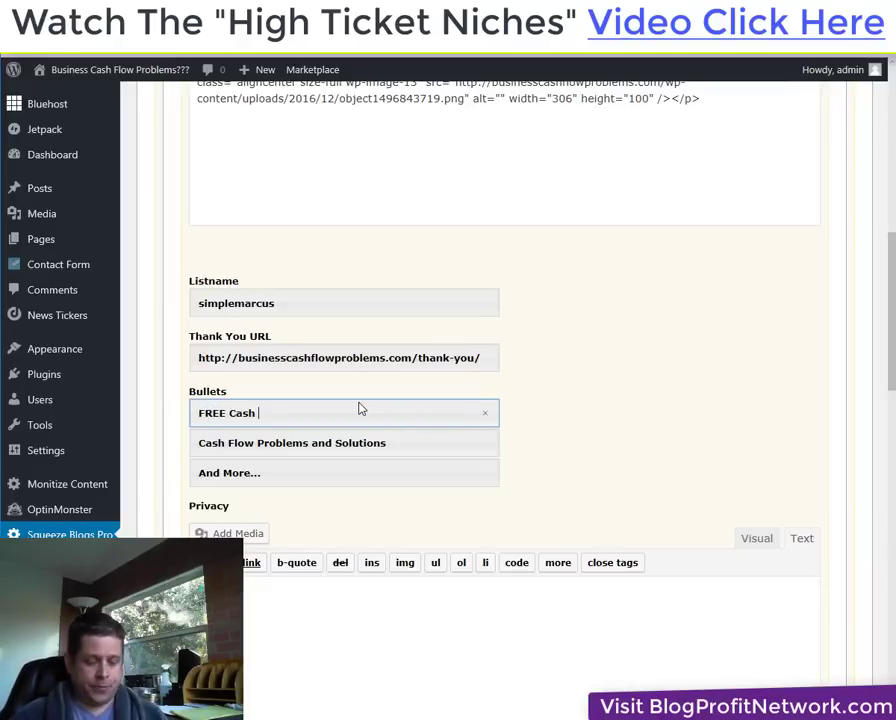
pyautogui.write(' Flow Aui')
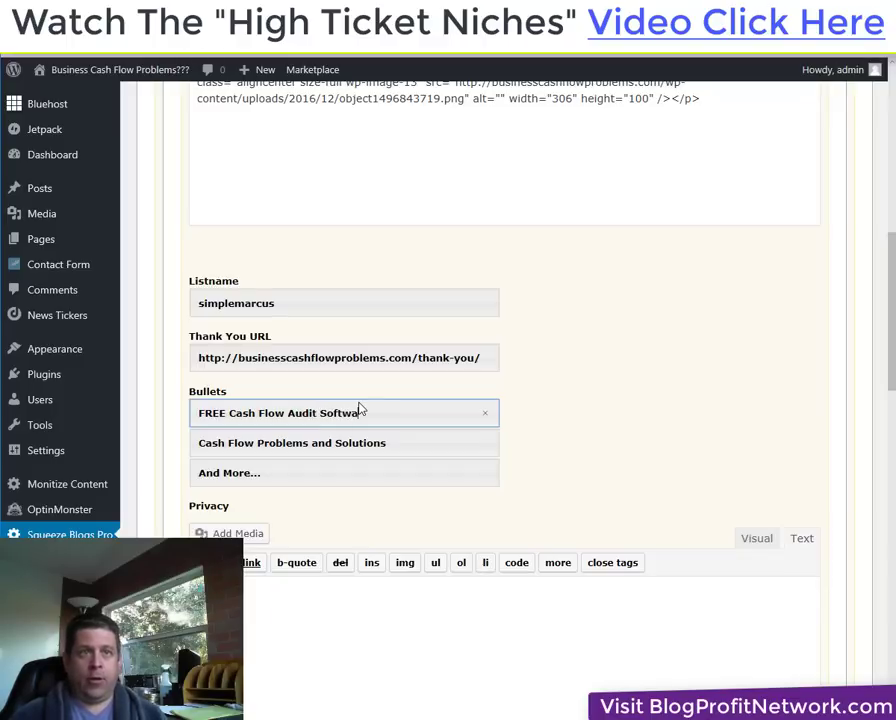
pyautogui.press('BackSpace')
pyautogui.press('BackSpace')
pyautogui.press('BackSpace')
pyautogui.press('BackSpace')
pyautogui.press('BackSpace')
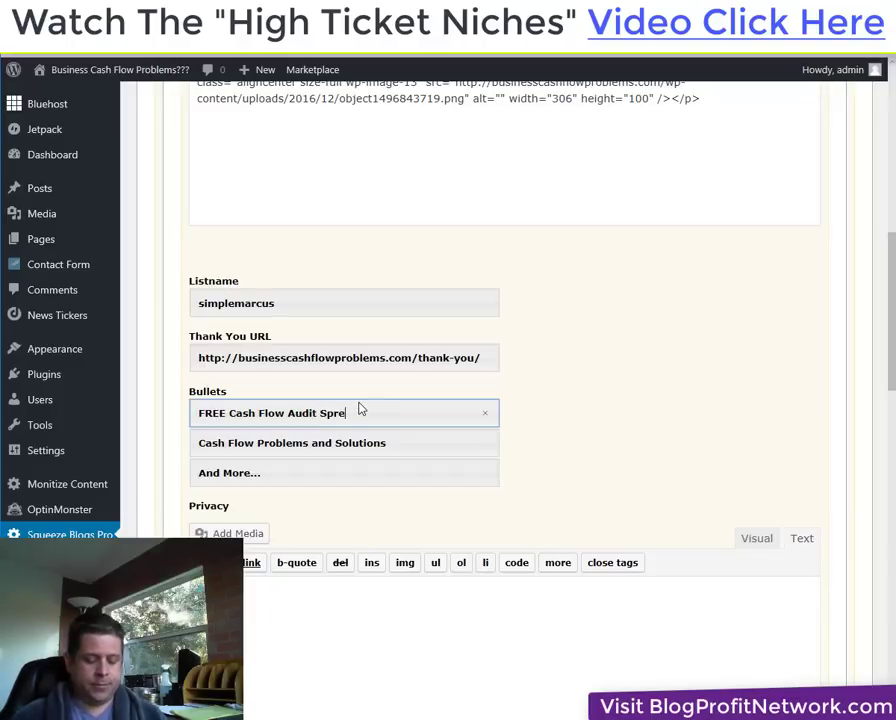
# Rewrite bullets two and three as 'SIX Ways To Find Hidden Cash In Your Business' and 'PLUS Tools To Add More...'.
pyautogui.press('Tab')
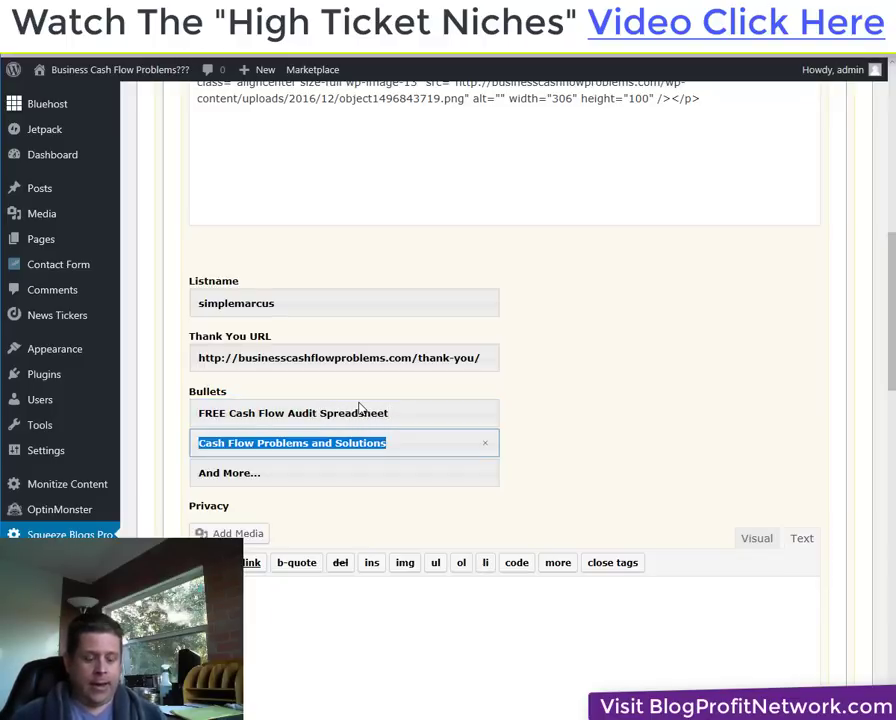
pyautogui.write('SIX was')
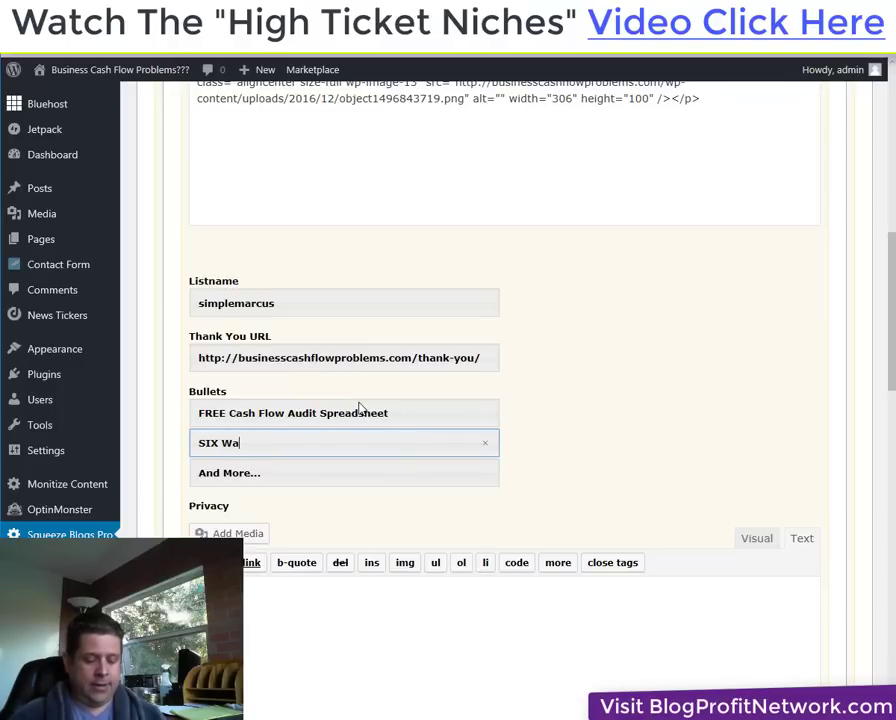
pyautogui.write('s To Find Hi')
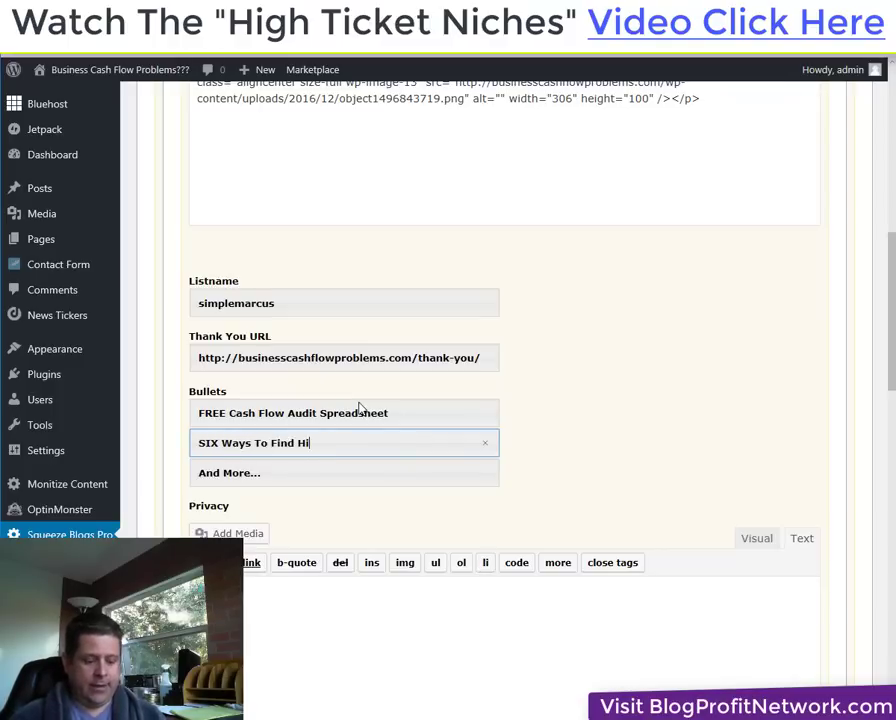
pyautogui.write('dden Cash In Y')
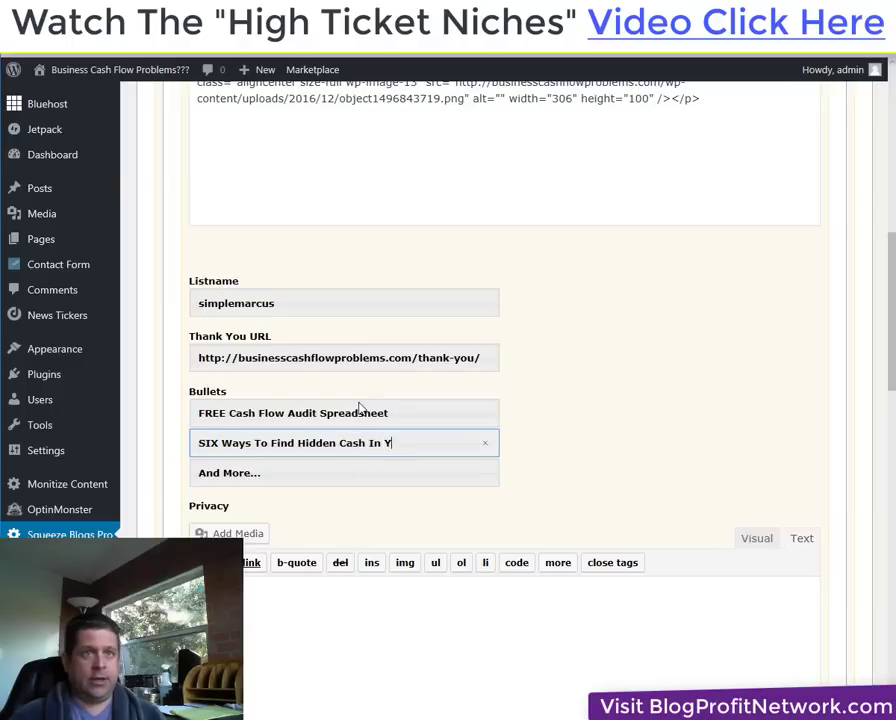
pyautogui.write('our Business')
pyautogui.press('Tab')
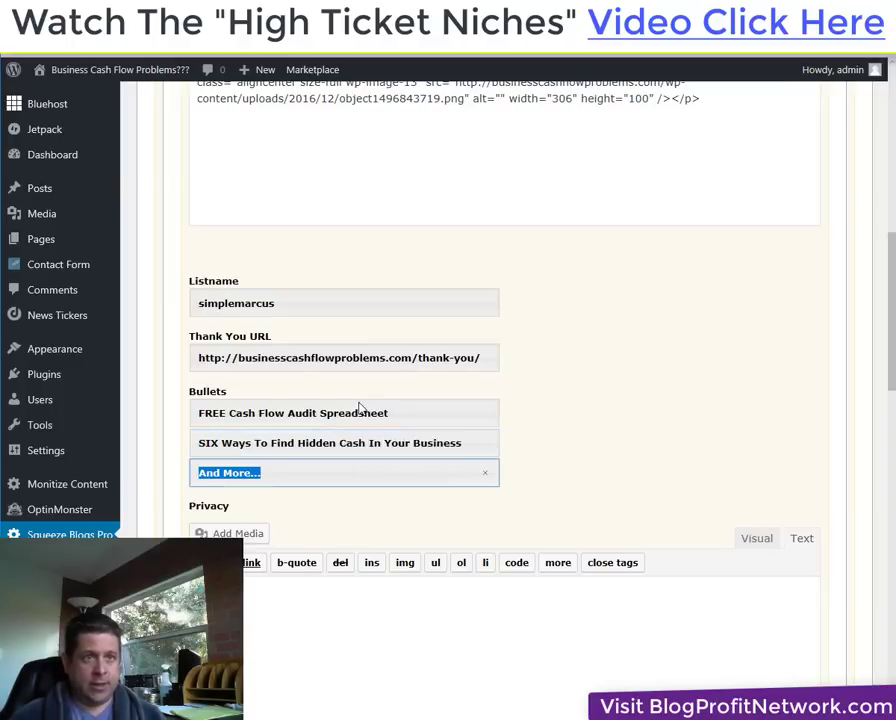
pyautogui.write('PLUS Tools To Make Even Mor')
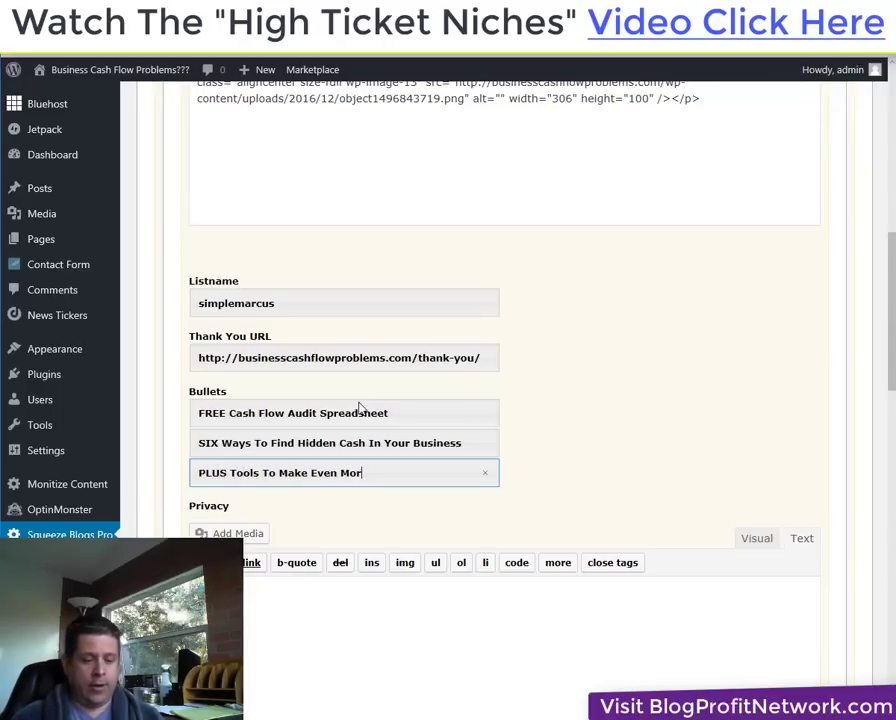
pyautogui.press('BackSpace')
pyautogui.press('BackSpace')
pyautogui.press('BackSpace')
pyautogui.press('BackSpace')
pyautogui.press('BackSpace')
pyautogui.press('BackSpace')
pyautogui.press('BackSpace')
pyautogui.press('BackSpace')
pyautogui.press('BackSpace')
pyautogui.press('BackSpace')
pyautogui.press('BackSpace')
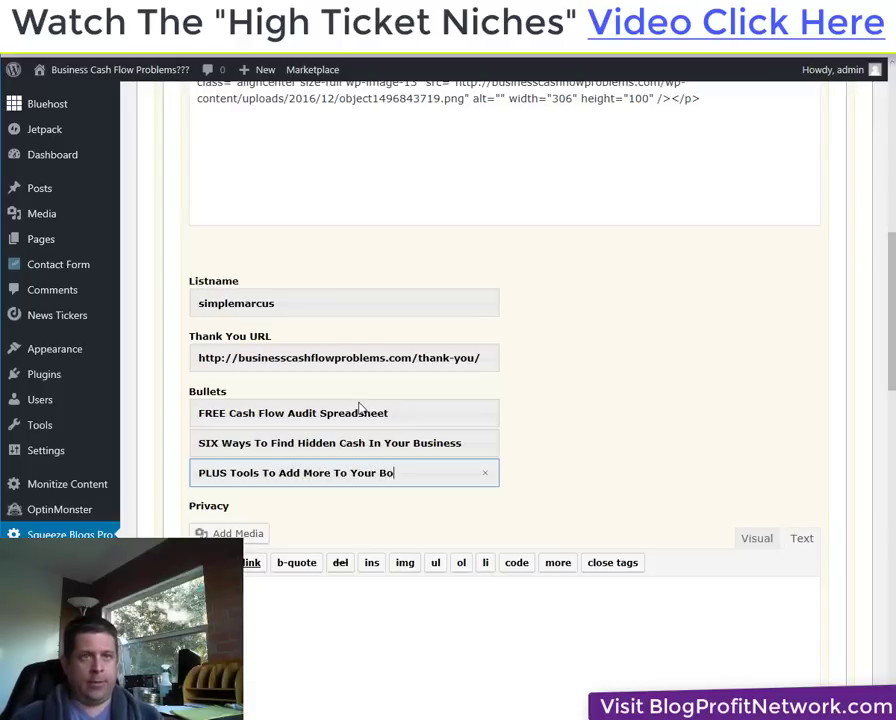
# Finish the third bullet and compare against the live thank-you page and sidebar optin.
pyautogui.write('e...')
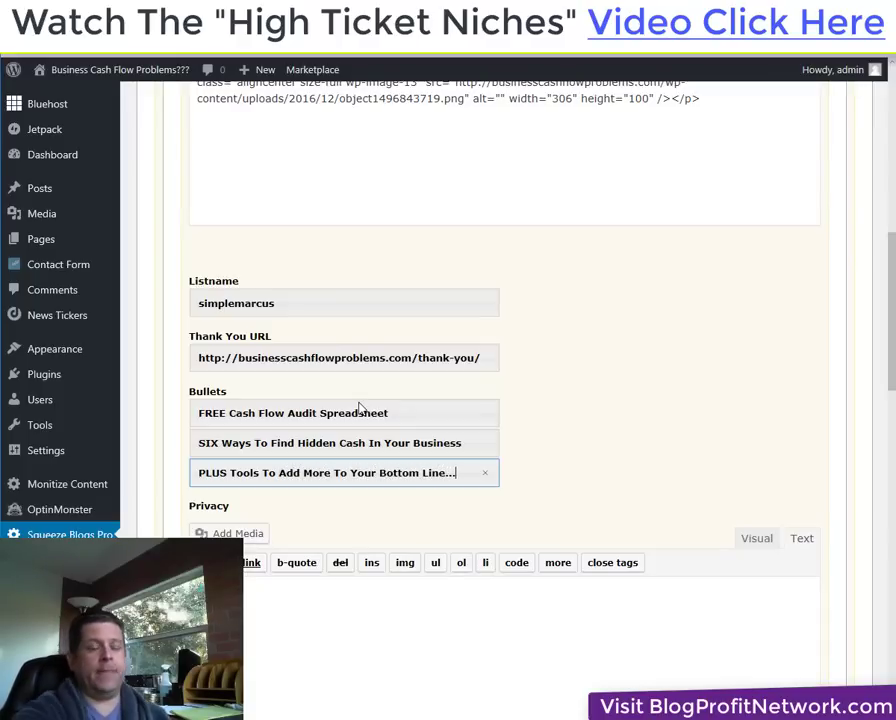
pyautogui.scroll(-3, 586, 501)
pyautogui.scroll(-2, 586, 501)
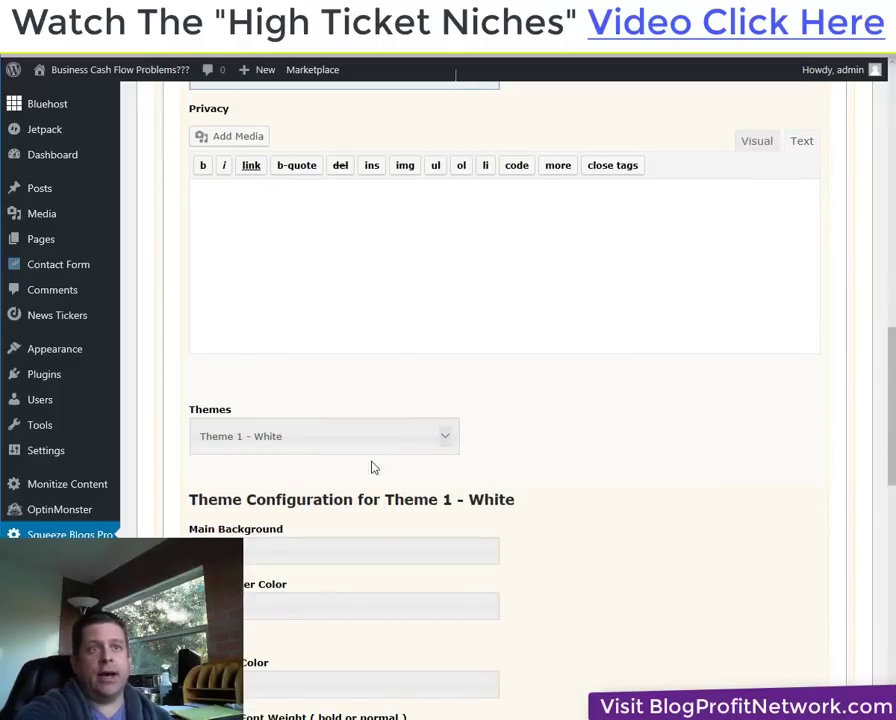
pyautogui.click(320, 50)
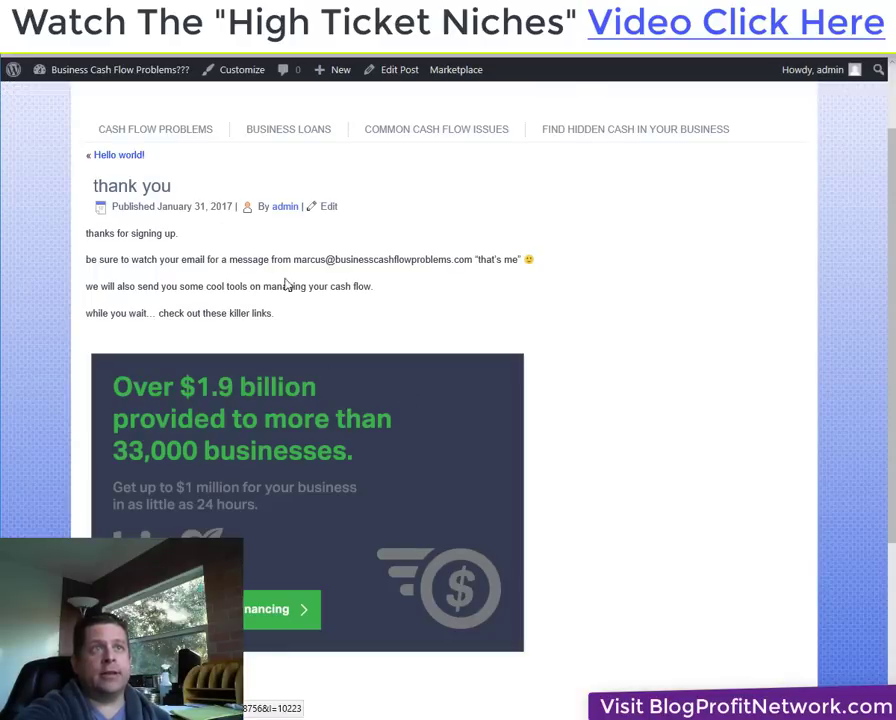
pyautogui.scroll(2, 286, 284)
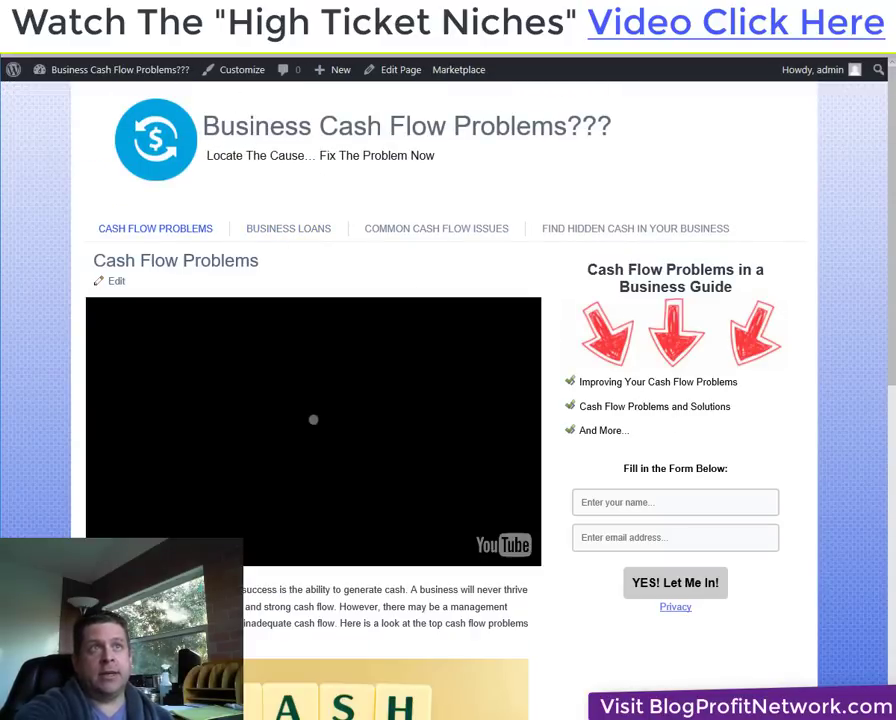
pyautogui.hotkey('ctrl', 'Tab')
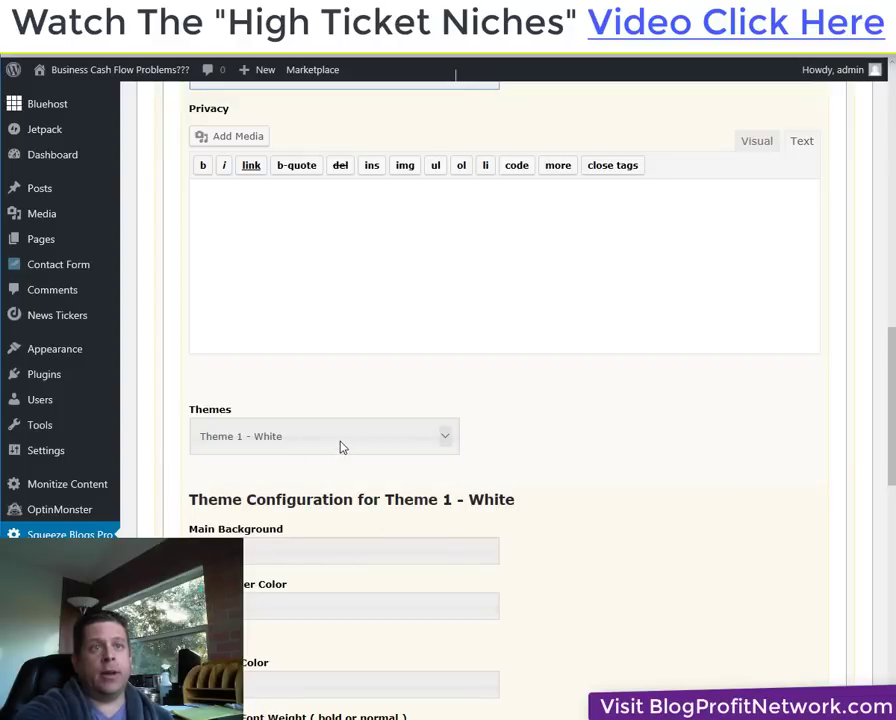
pyautogui.click(154, 70)
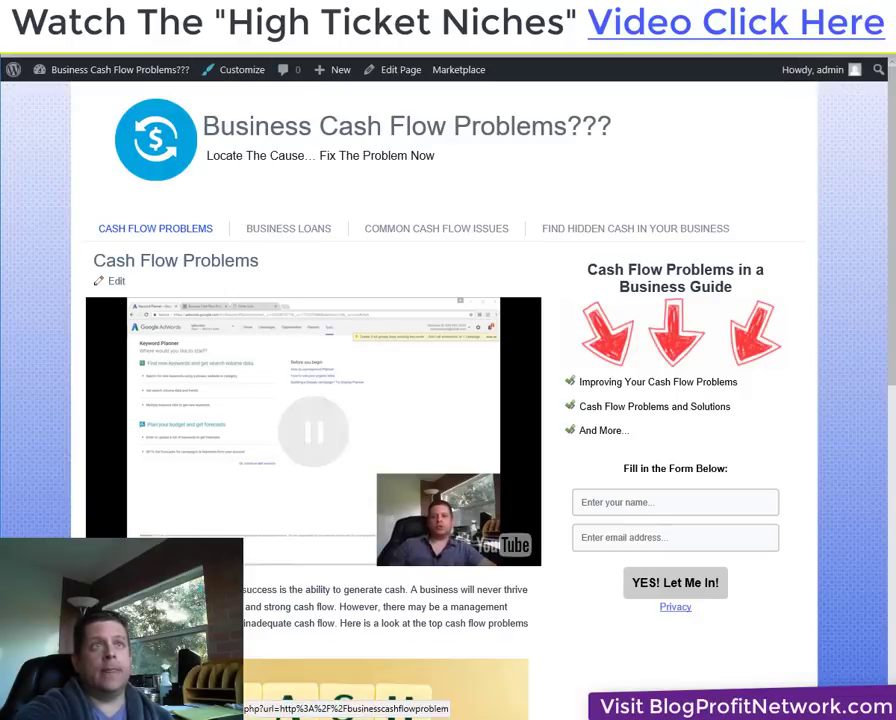
pyautogui.hotkey('ctrl', 'Tab')
# Switch the optin theme to Theme 5 - Download Now (Orange Image) and save Optin 1.
pyautogui.click(372, 446)
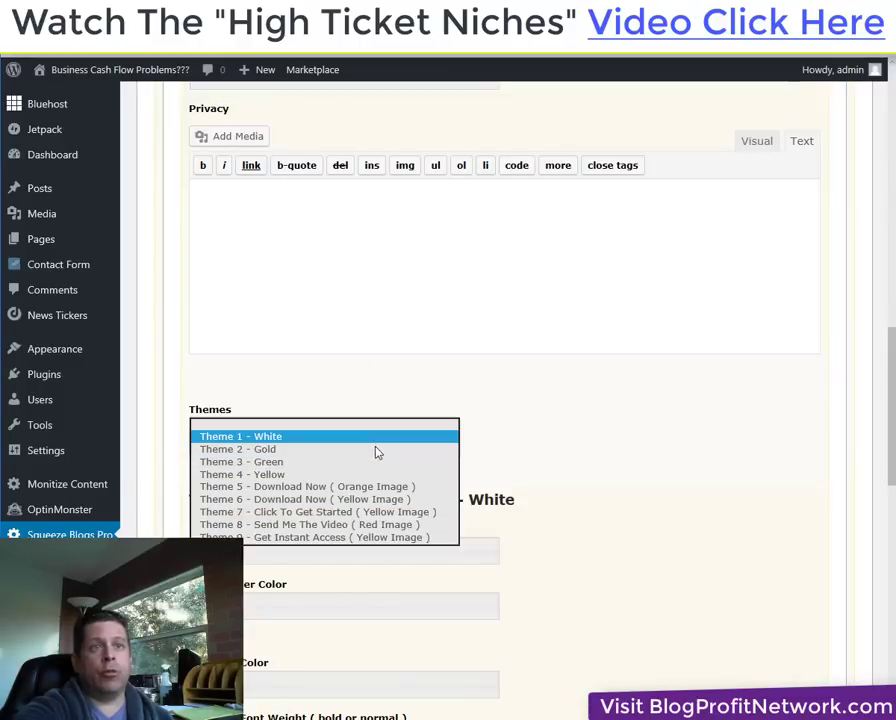
pyautogui.click(406, 486)
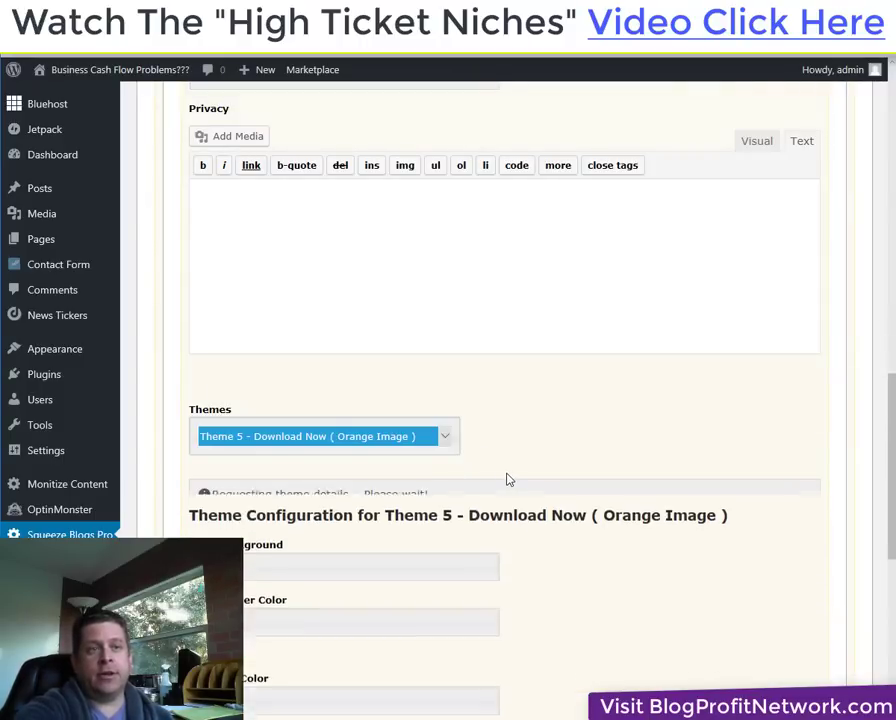
pyautogui.scroll(-10, 506, 476)
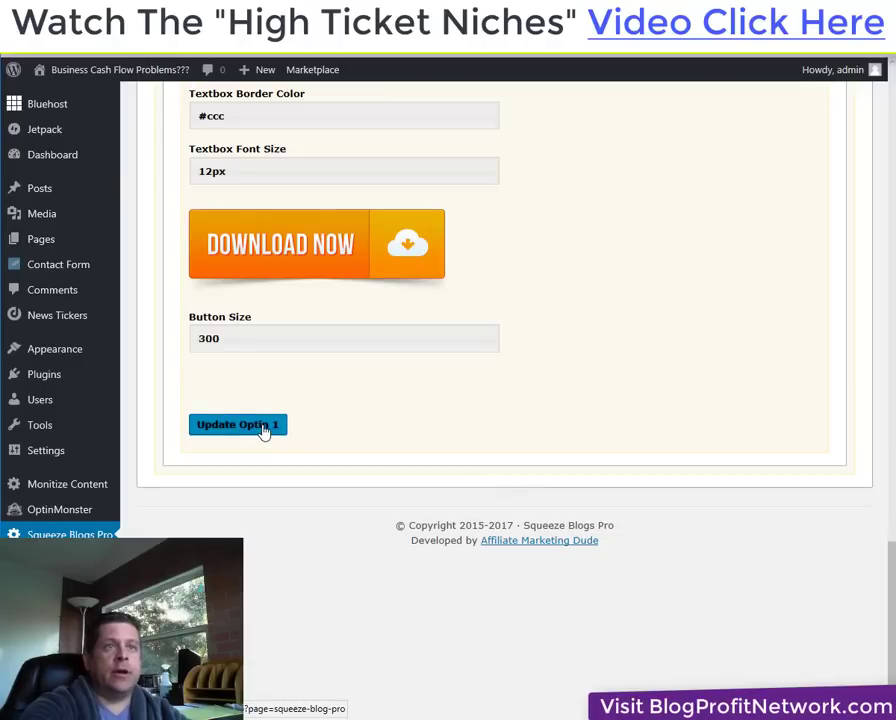
pyautogui.click(262, 426)
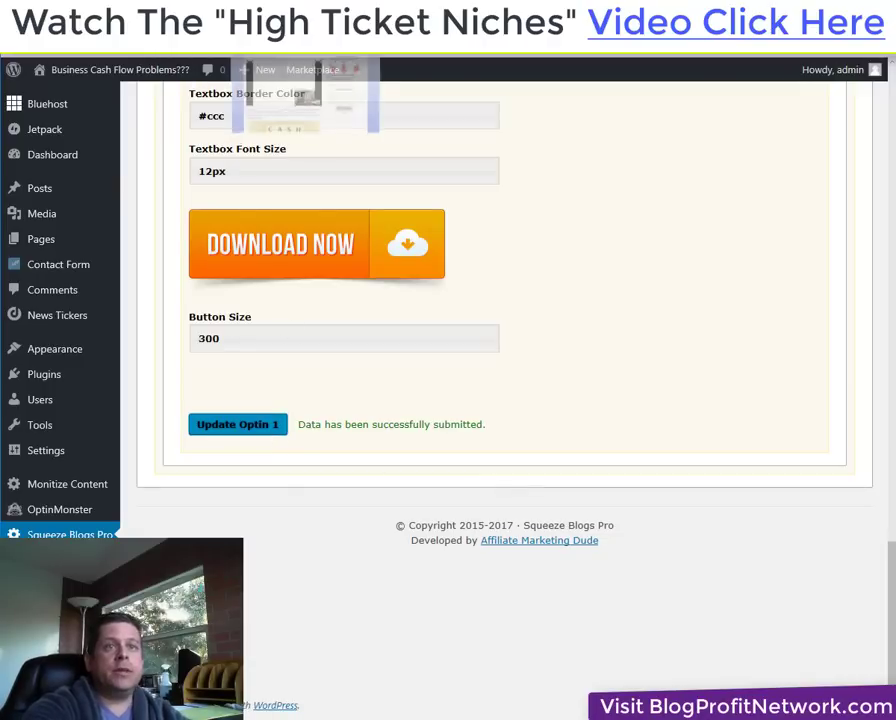
pyautogui.click(120, 69)
# Reload the live page to confirm the sidebar optin shows the new bullets and Download Now button.
pyautogui.rightClick(630, 192)
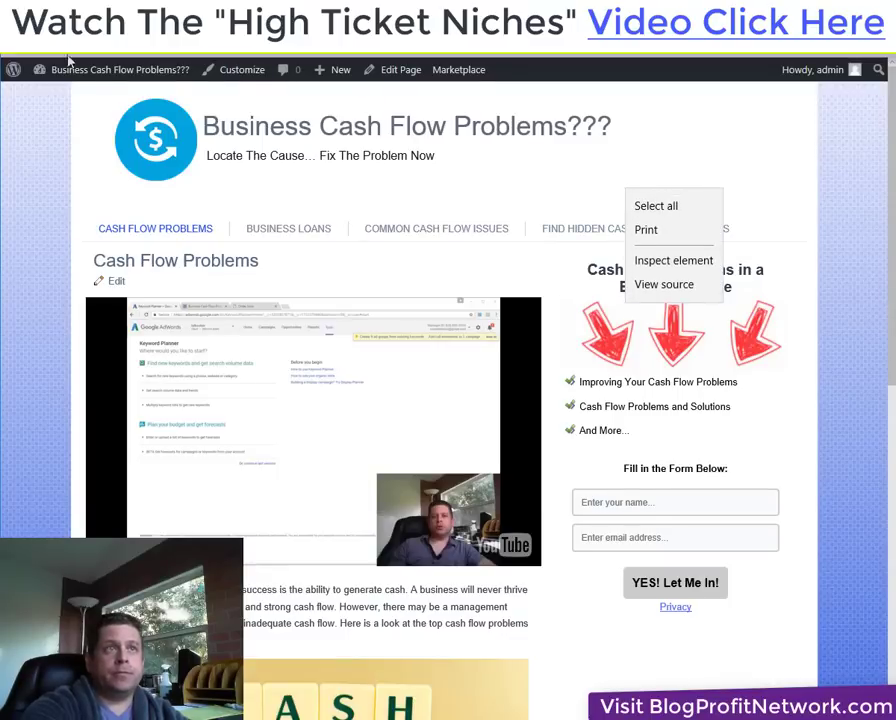
pyautogui.press('Escape')
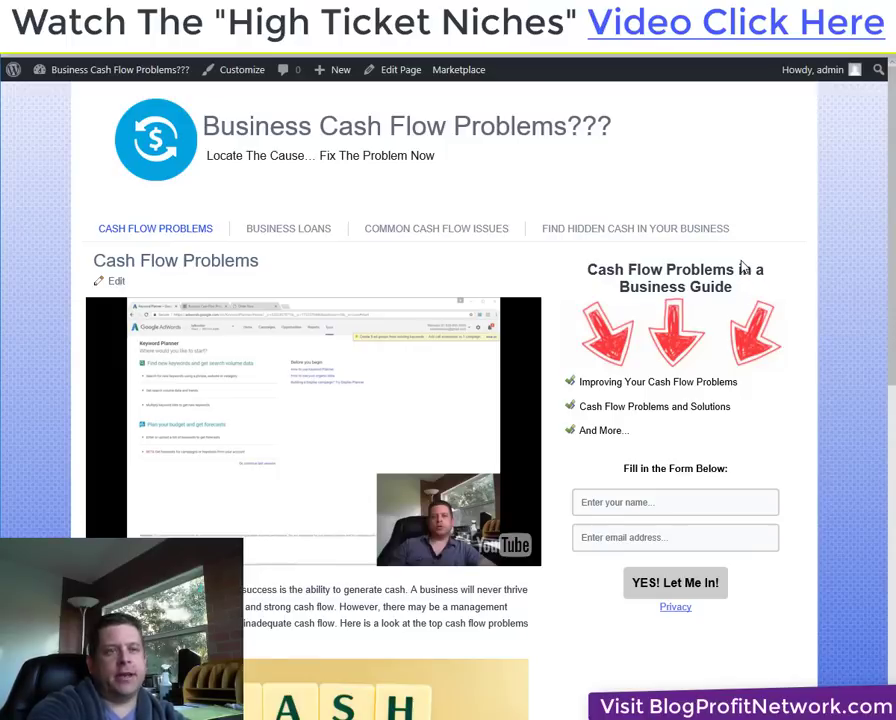
pyautogui.rightClick(688, 143)
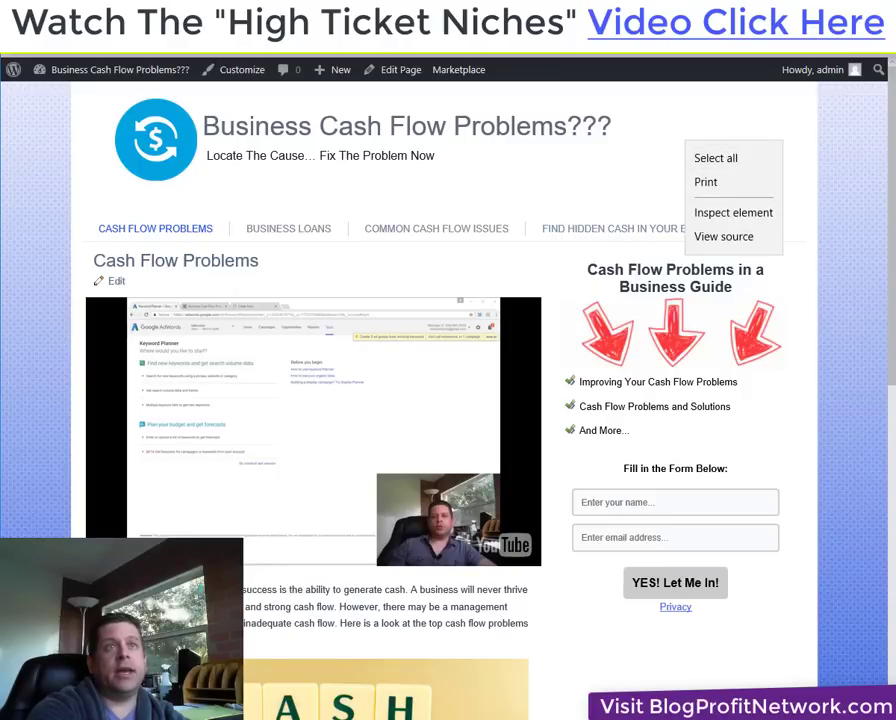
pyautogui.press('Escape')
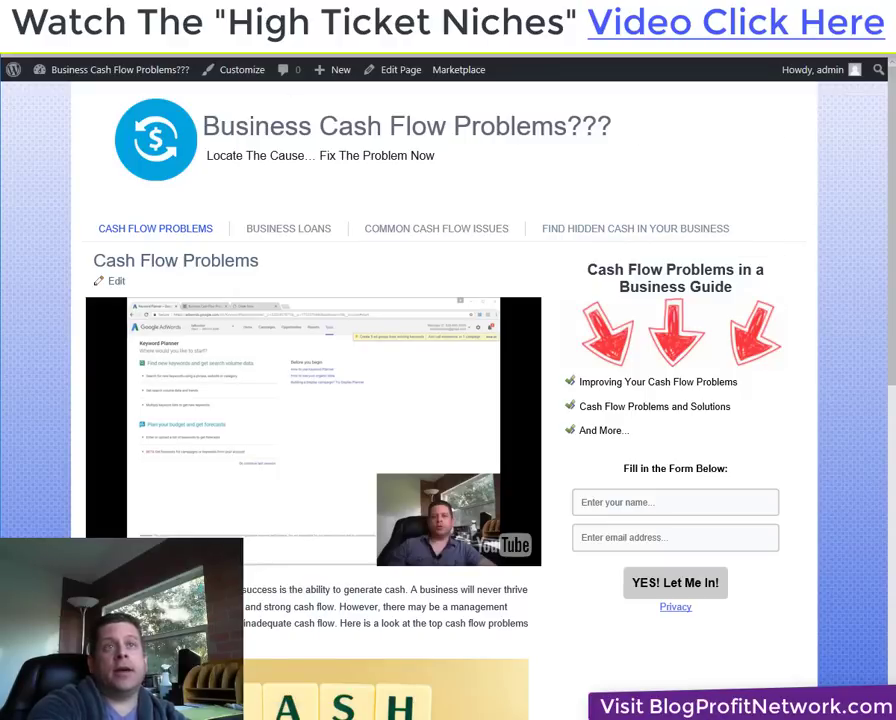
pyautogui.press('F5')
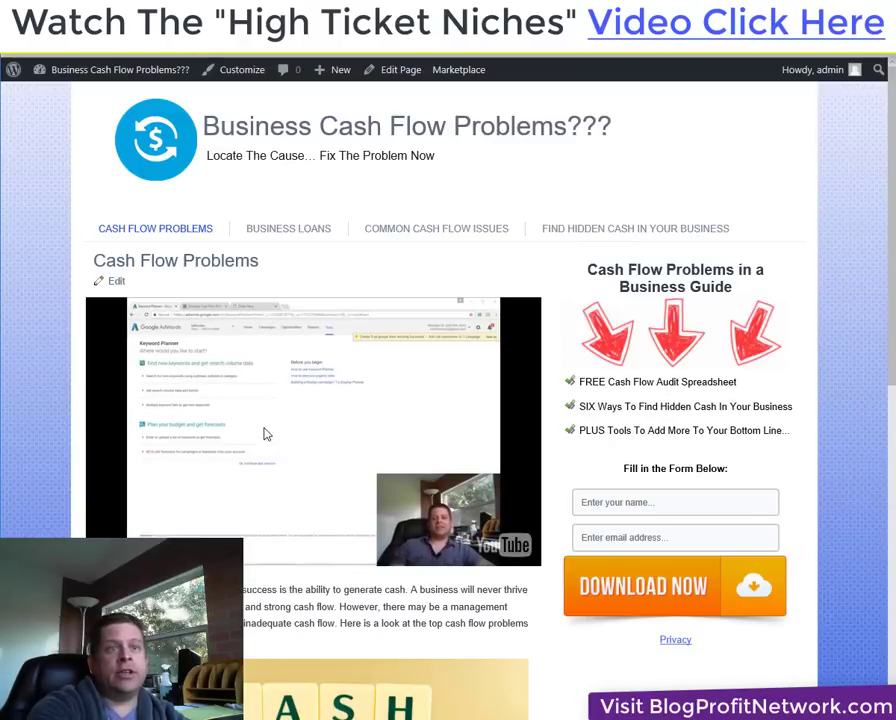
pyautogui.hotkey('ctrl', 'Tab')
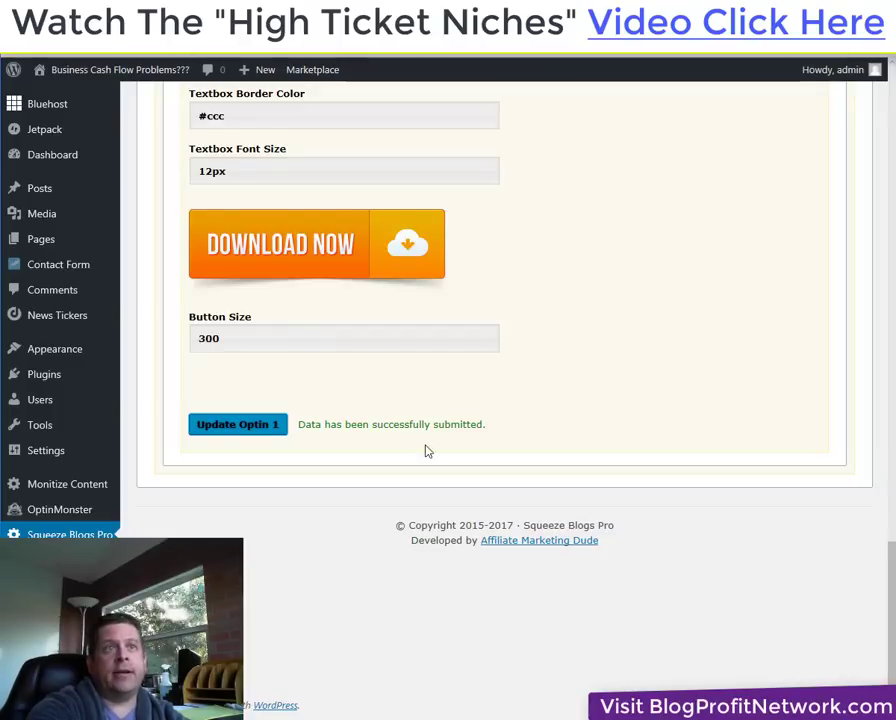
# Show the optin contents in Visual mode and select the old Cash Flow Problems heading.
pyautogui.scroll(10, 426, 450)
pyautogui.scroll(10, 426, 450)
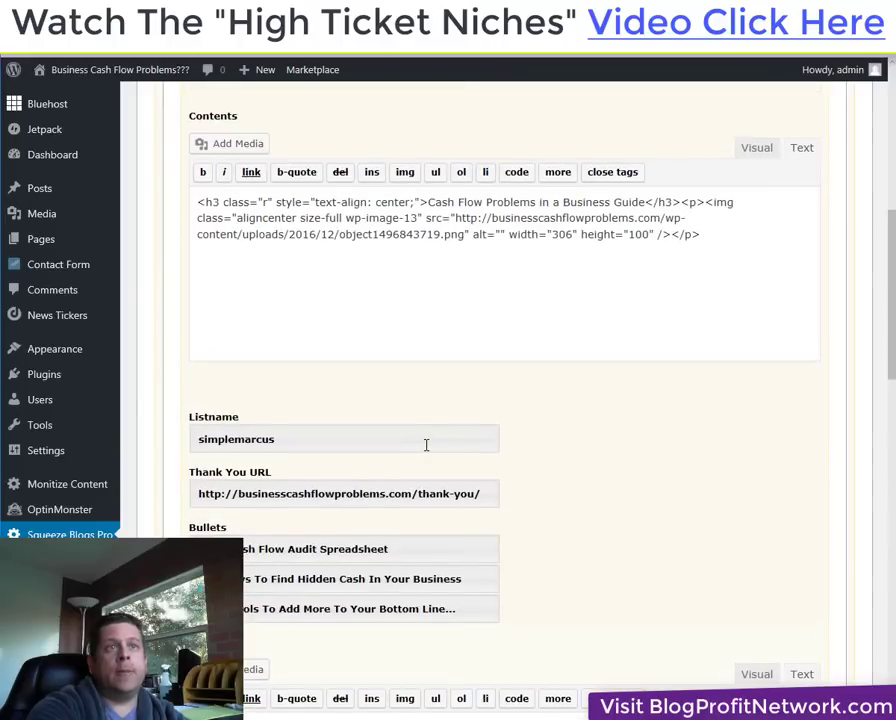
pyautogui.scroll(-2, 362, 390)
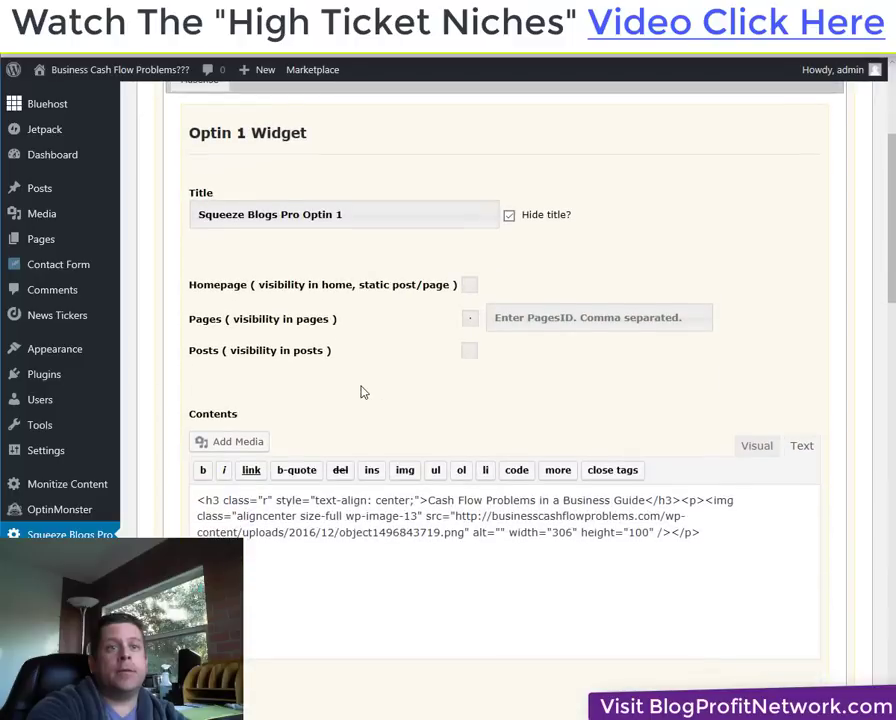
pyautogui.click(776, 455)
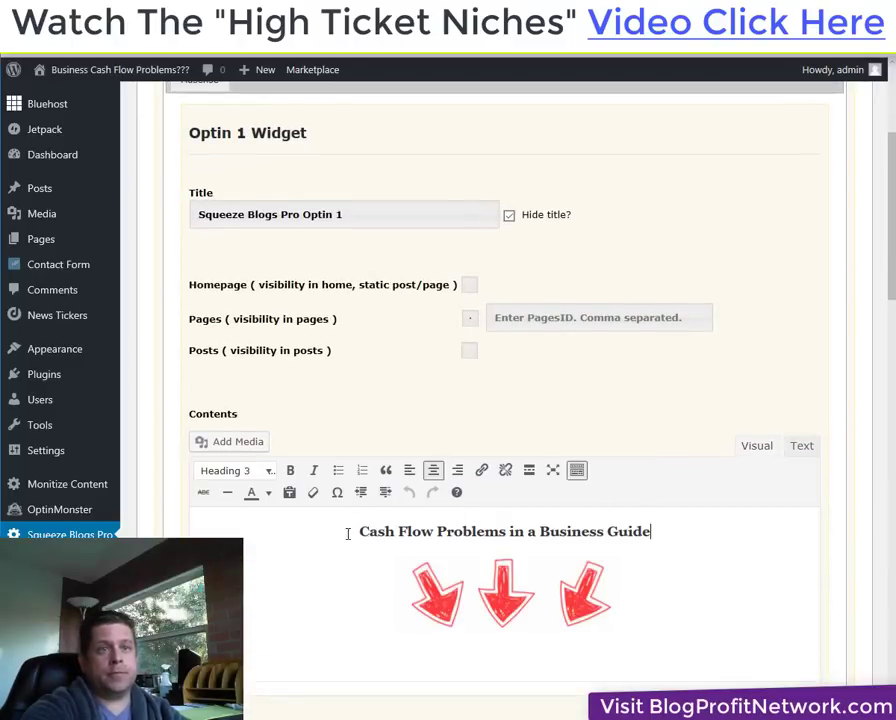
pyautogui.moveTo(358, 531); pyautogui.dragTo(666, 530)
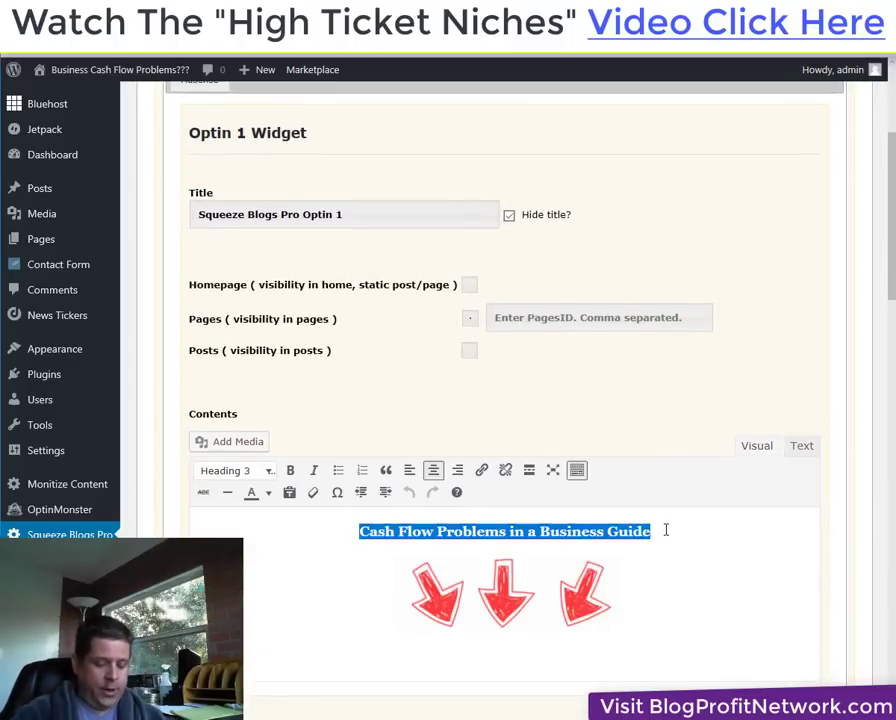
# Replace it with the headline 'FREE Cash Flow Guide Helps You Locate Hidden Cash In Your Business'.
pyautogui.write('FREE Cash')
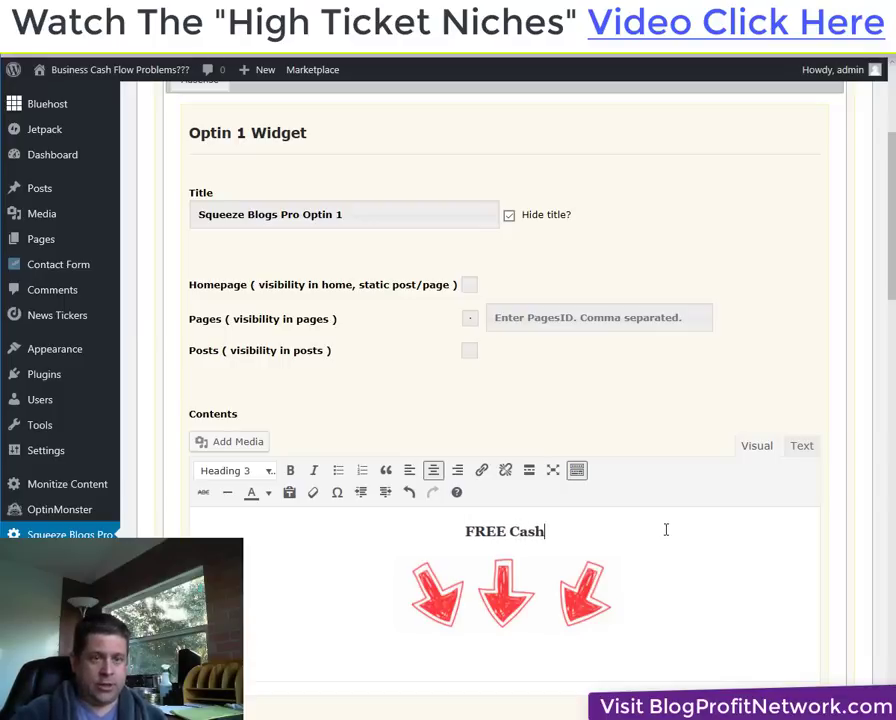
pyautogui.write(' Flow')
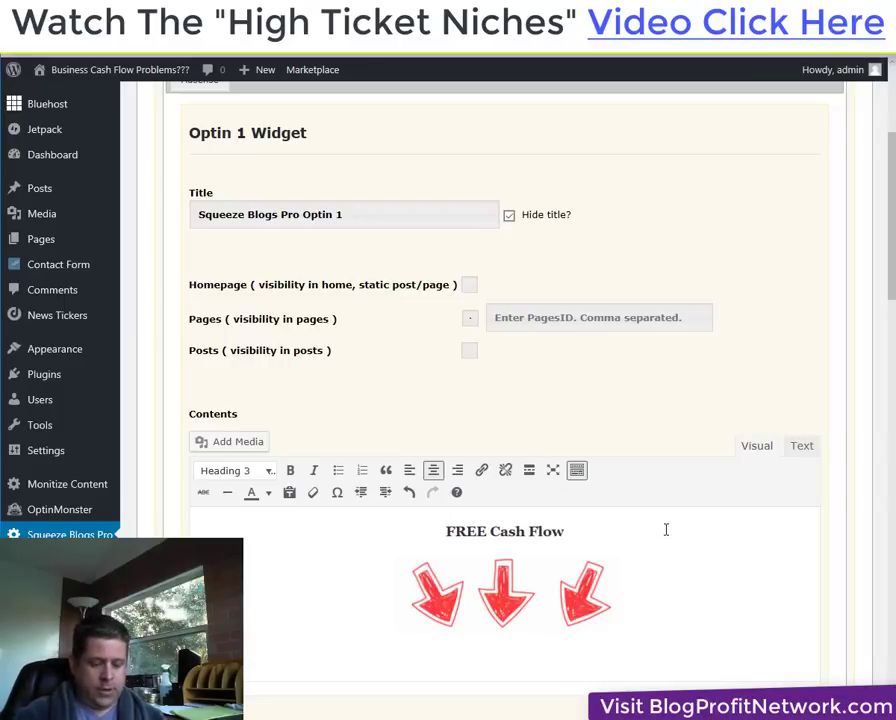
pyautogui.write(' Guide..')
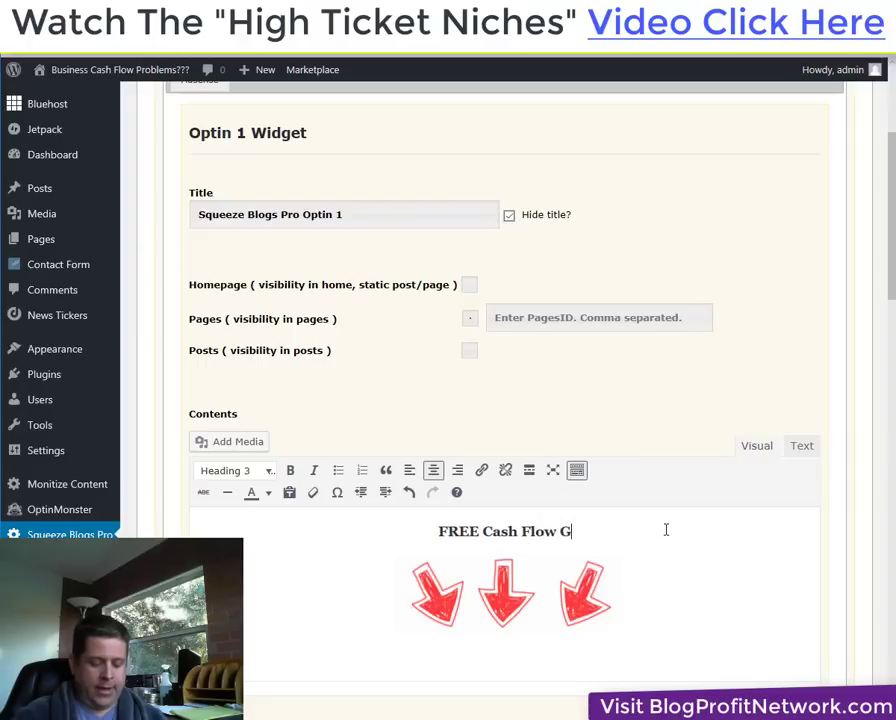
pyautogui.press('BackSpace')
pyautogui.press('BackSpace')
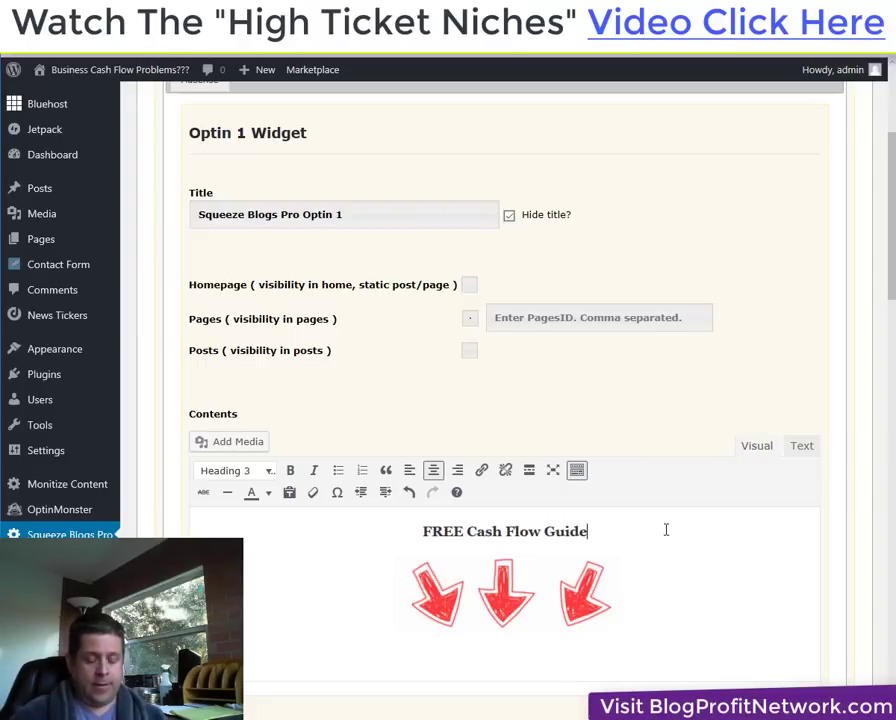
pyautogui.write('Helpw')
pyautogui.press('BackSpace')
pyautogui.write('s ')
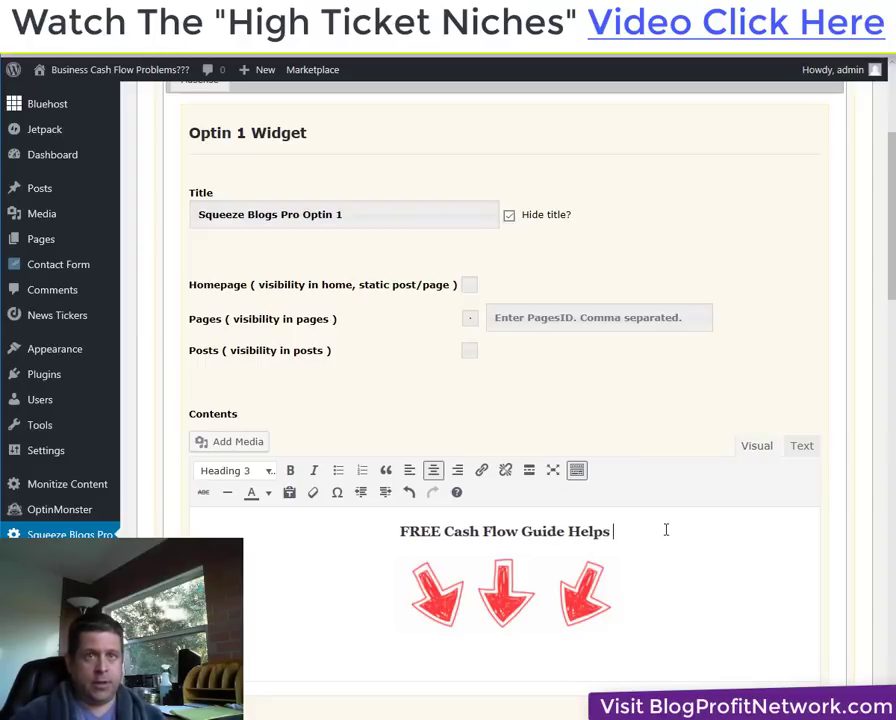
pyautogui.write('You Loca')
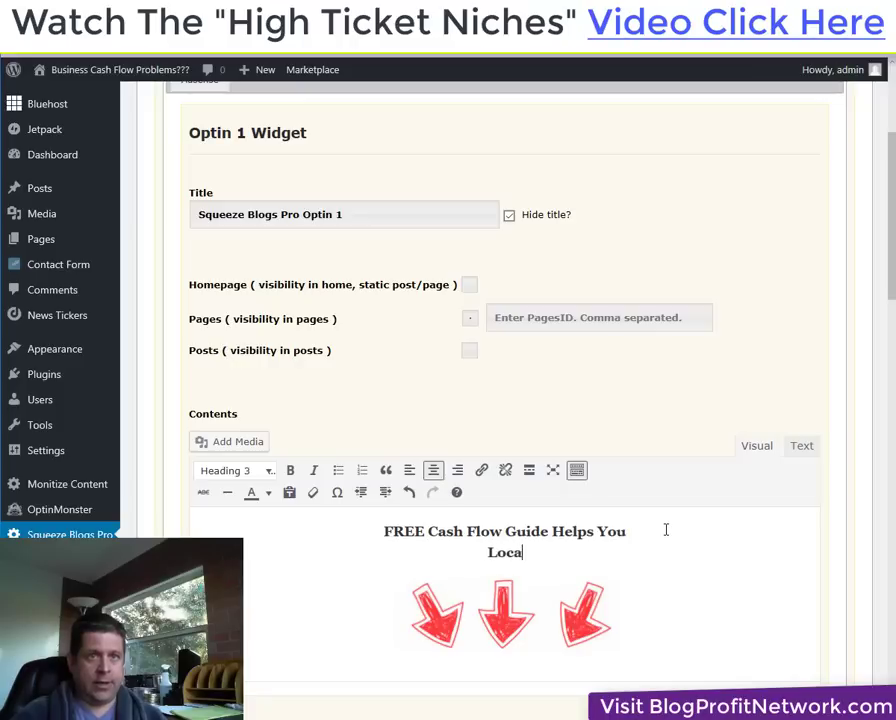
pyautogui.write('t')
pyautogui.press('BackSpace')
pyautogui.write('a')
pyautogui.press('BackSpace')
pyautogui.write('te ')
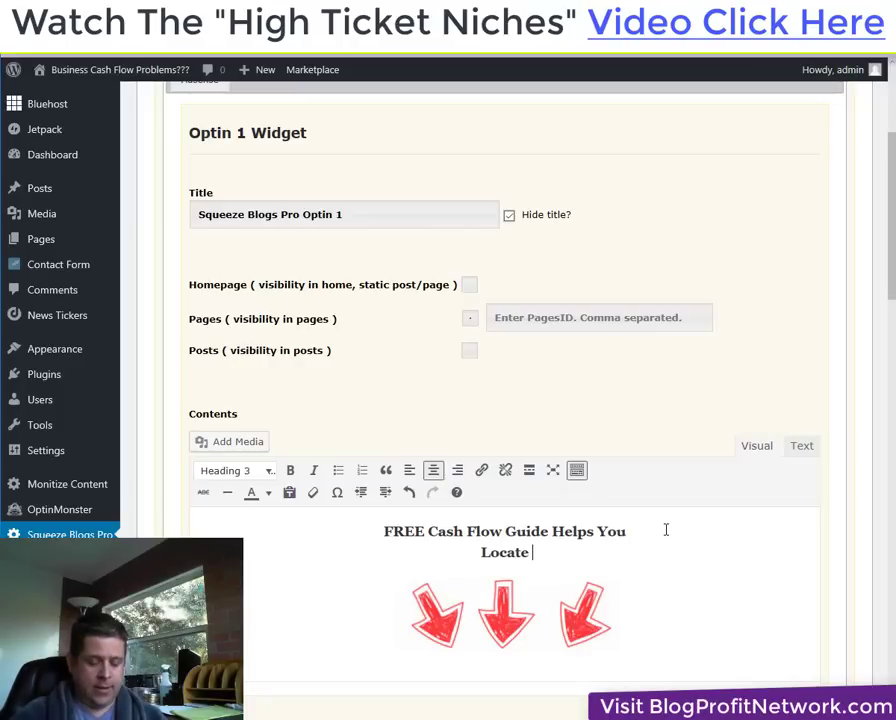
pyautogui.write('Hidden Ca')
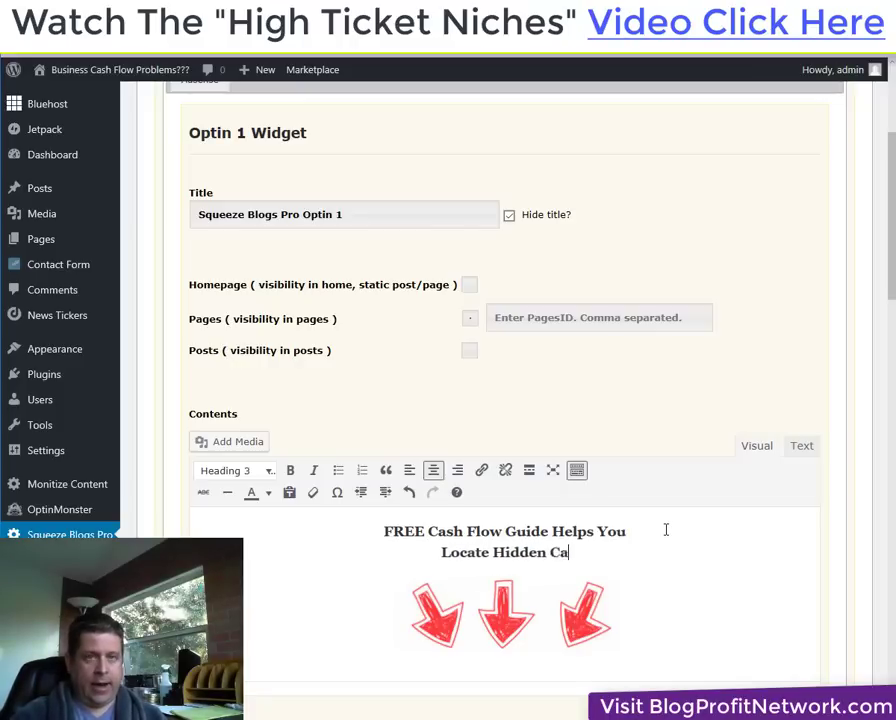
pyautogui.write('sh In Your B')
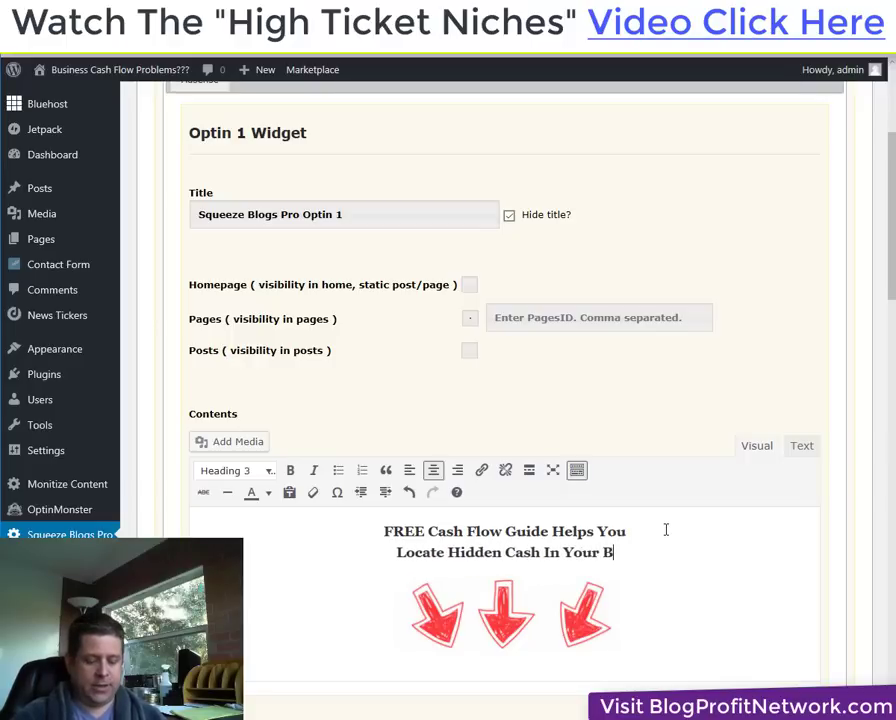
pyautogui.write('usiness')
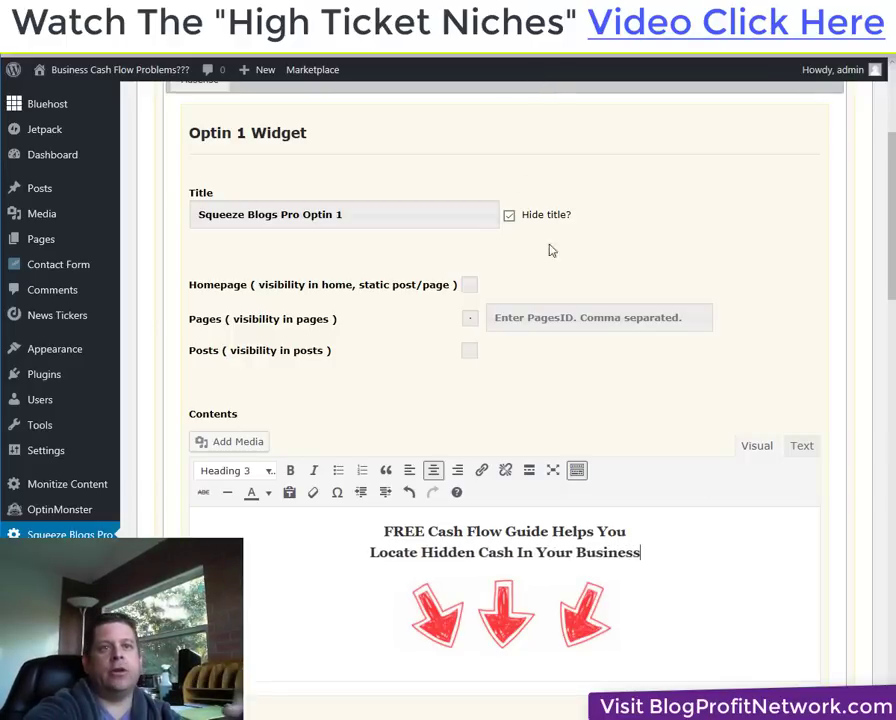
pyautogui.scroll(-4, 568, 459)
pyautogui.scroll(-15, 568, 459)
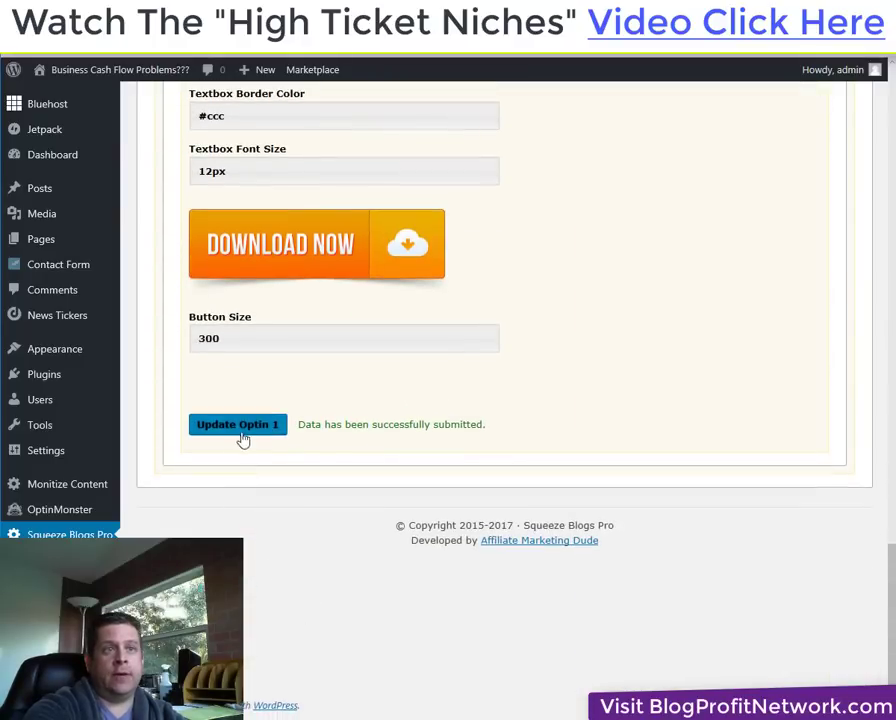
# Save the new heading and reload the live page to see 'FREE Cash Flow Guide' in the sidebar.
pyautogui.click(240, 424)
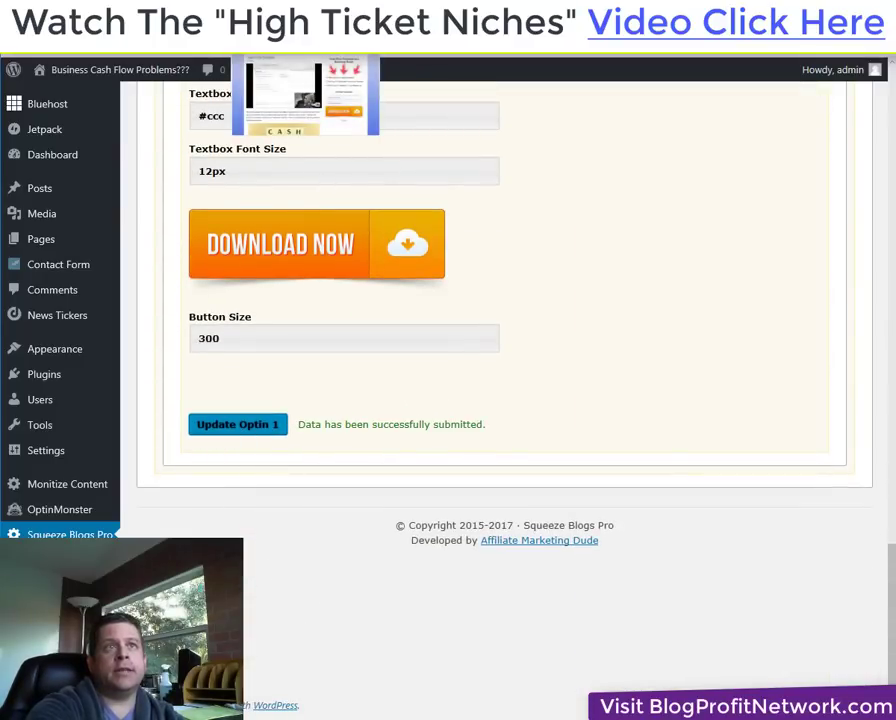
pyautogui.click(305, 95)
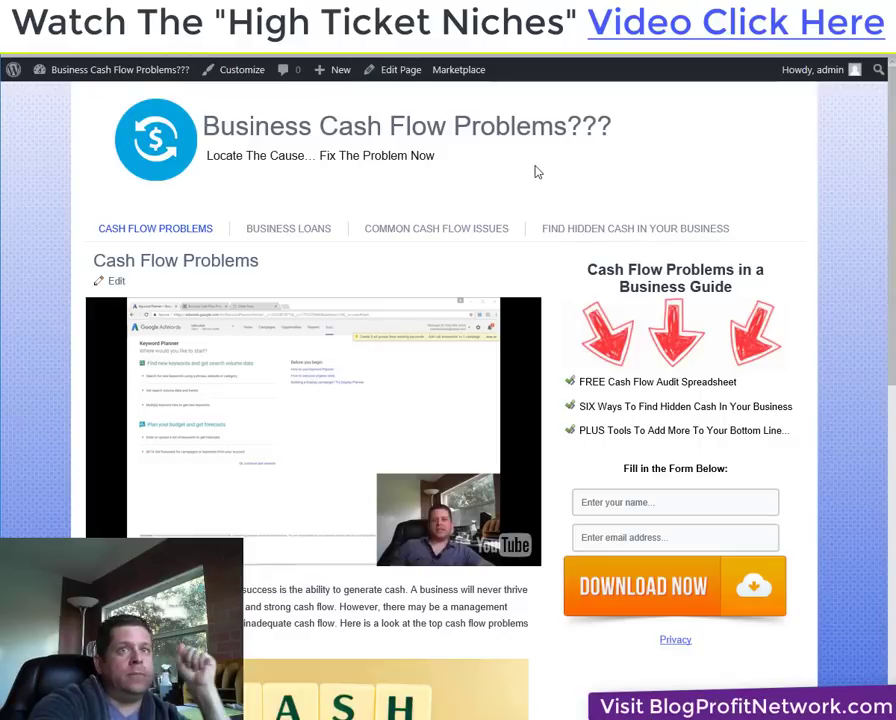
pyautogui.rightClick(536, 170)
pyautogui.press('Escape')
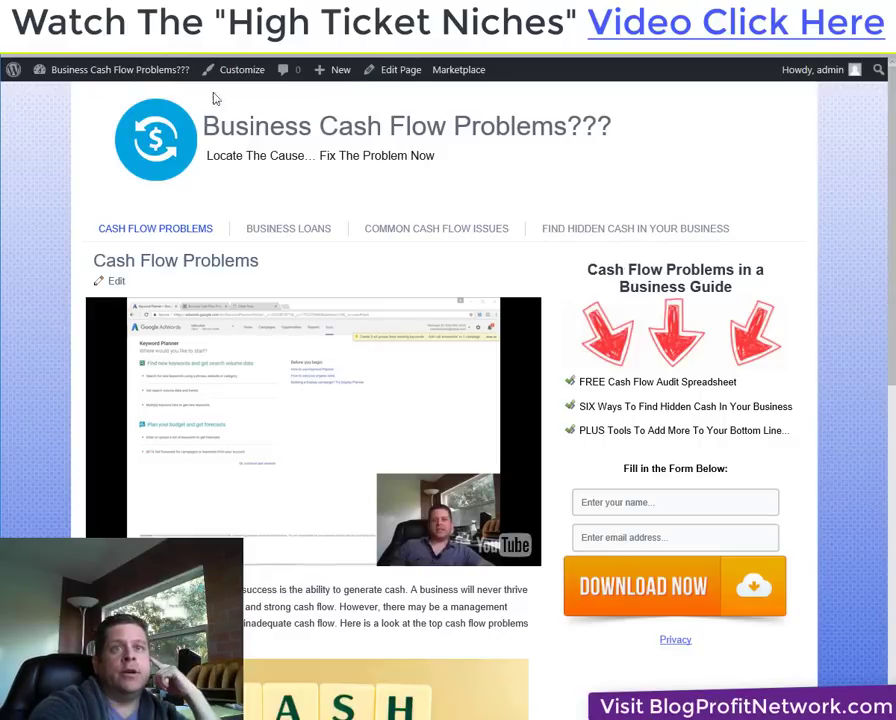
pyautogui.press('F5')
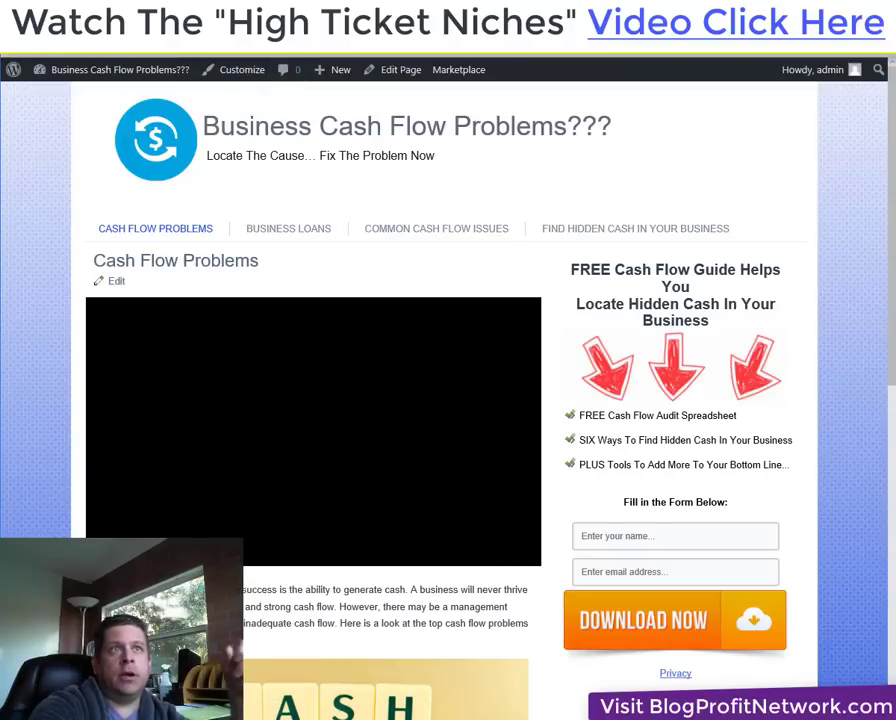
pyautogui.hotkey('ctrl', 'Tab')
pyautogui.scroll(15, 545, 420)
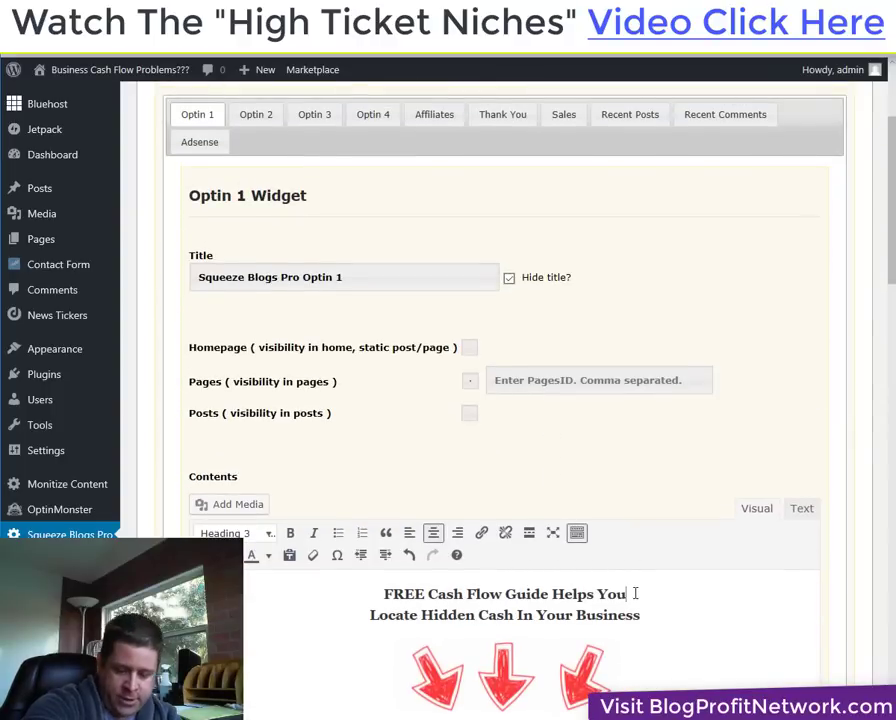
# Join the two headline lines into one and save Optin 1.
pyautogui.click(635, 593)
pyautogui.press('Delete')
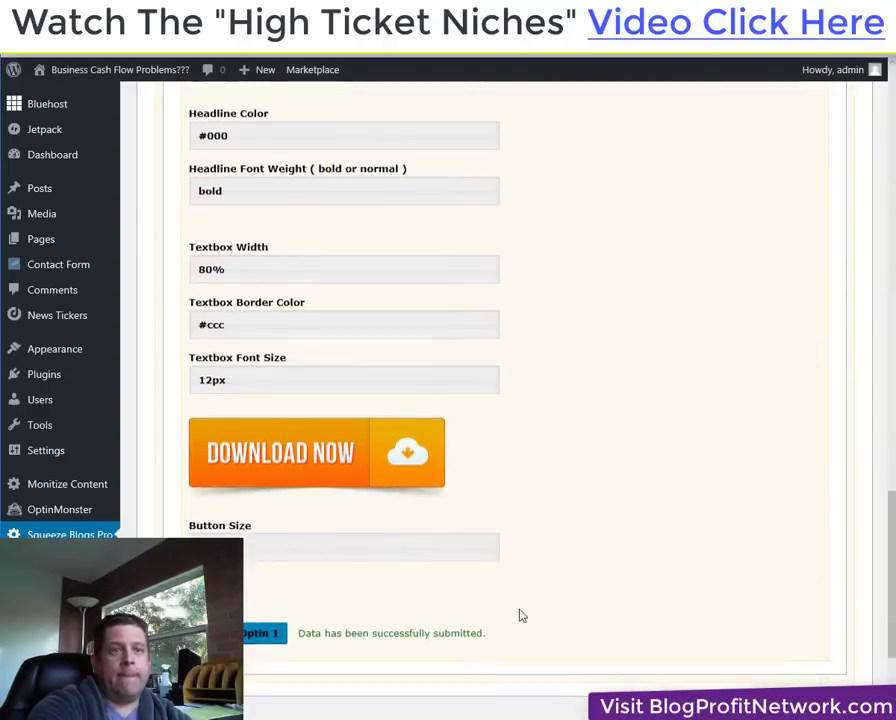
pyautogui.scroll(-3, 519, 615)
pyautogui.click(244, 425)
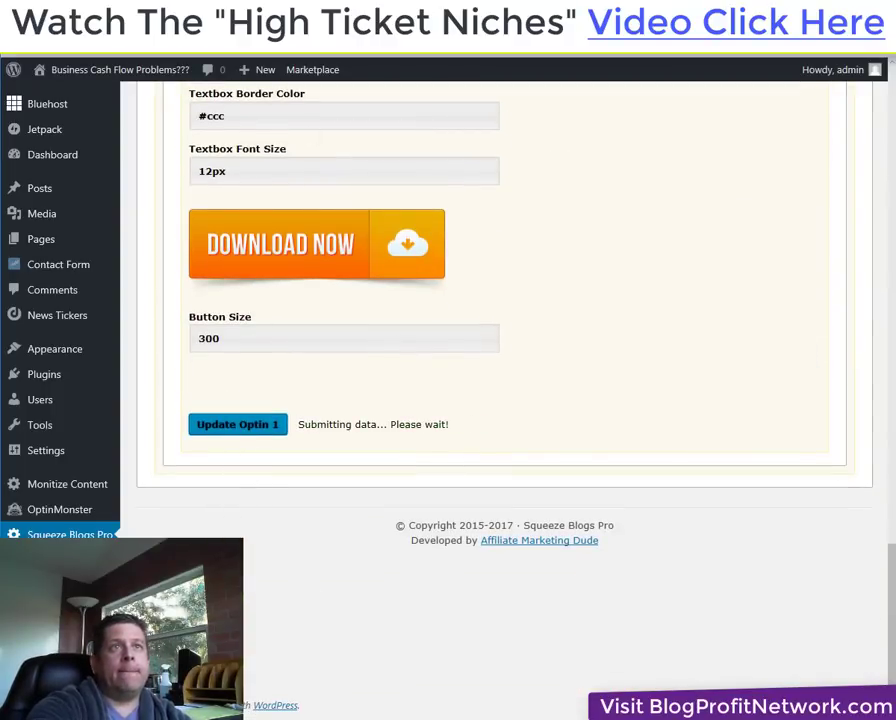
# Check the single-line headline on the live page, pausing the embedded YouTube video.
pyautogui.hotkey('ctrl', 'Tab')
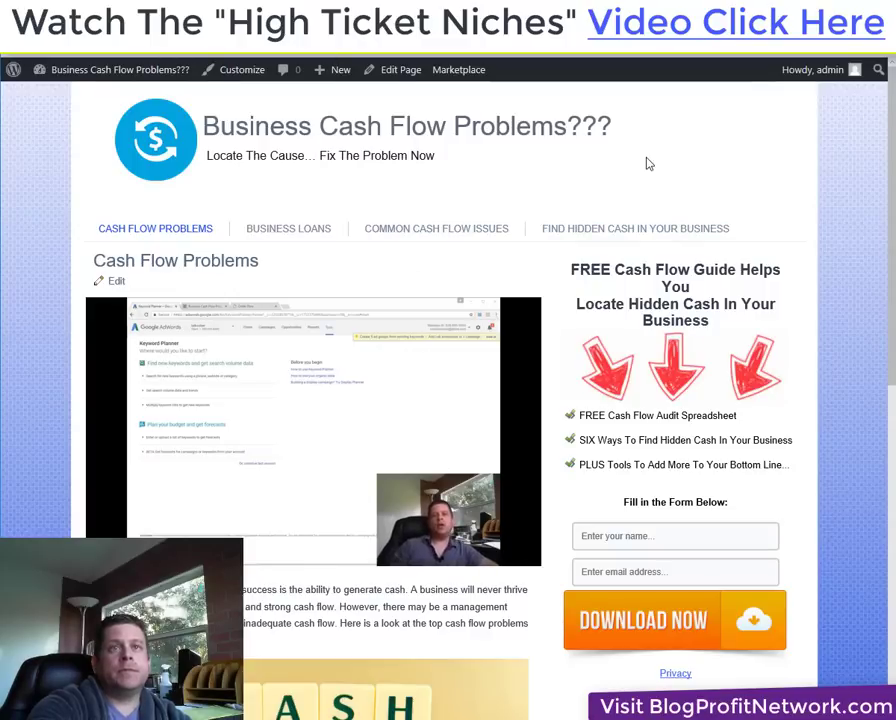
pyautogui.click(406, 474)
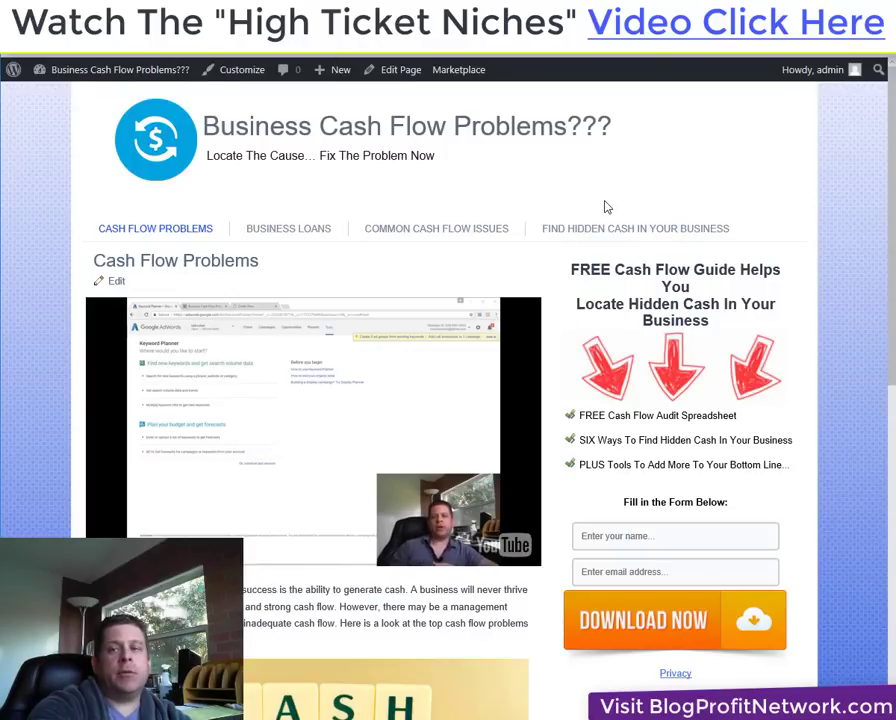
pyautogui.rightClick(673, 190)
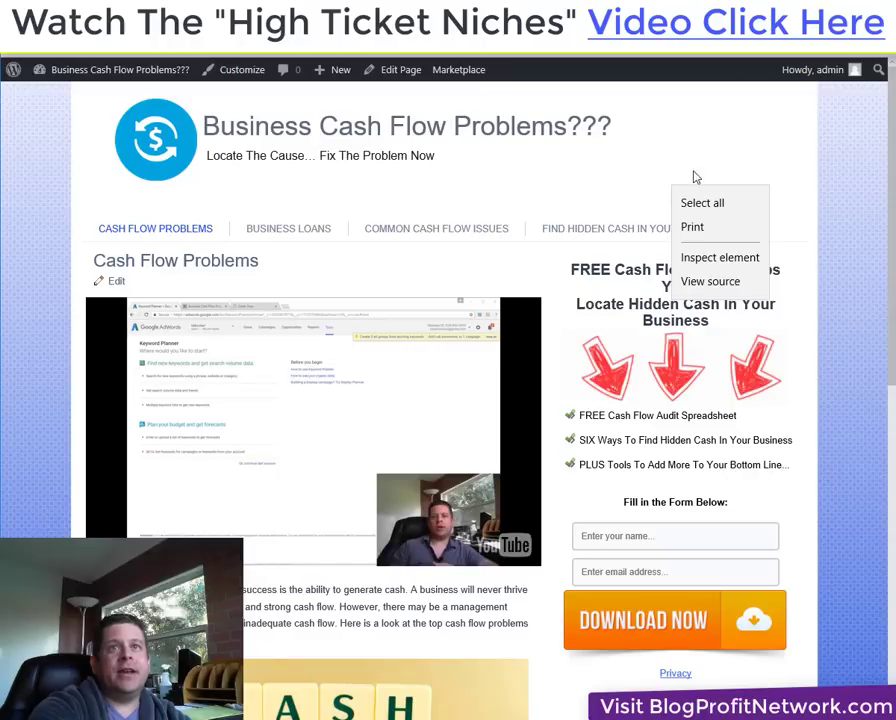
pyautogui.click(65, 39)
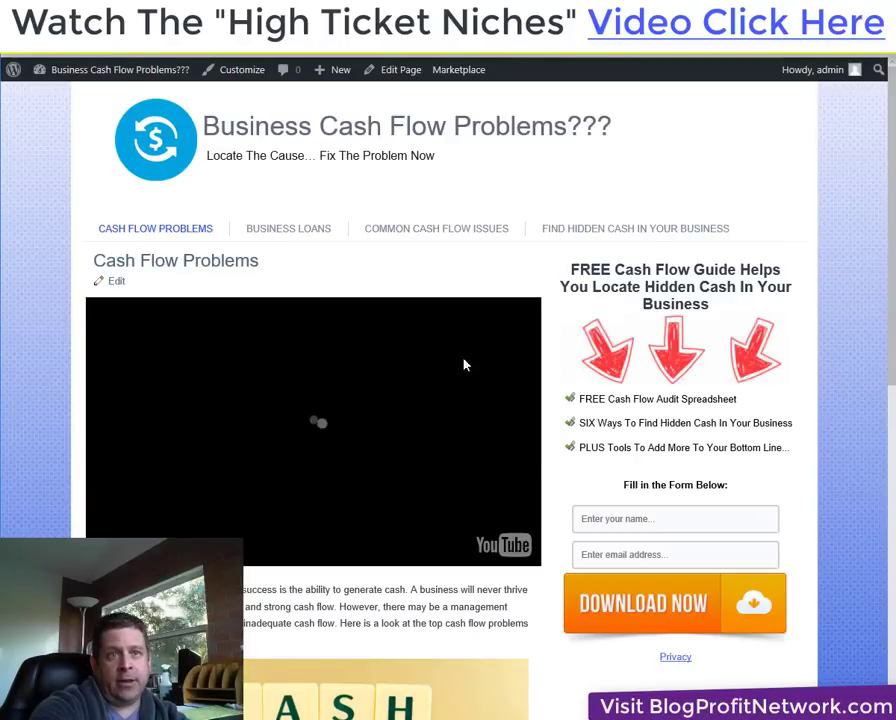
pyautogui.click(397, 440)
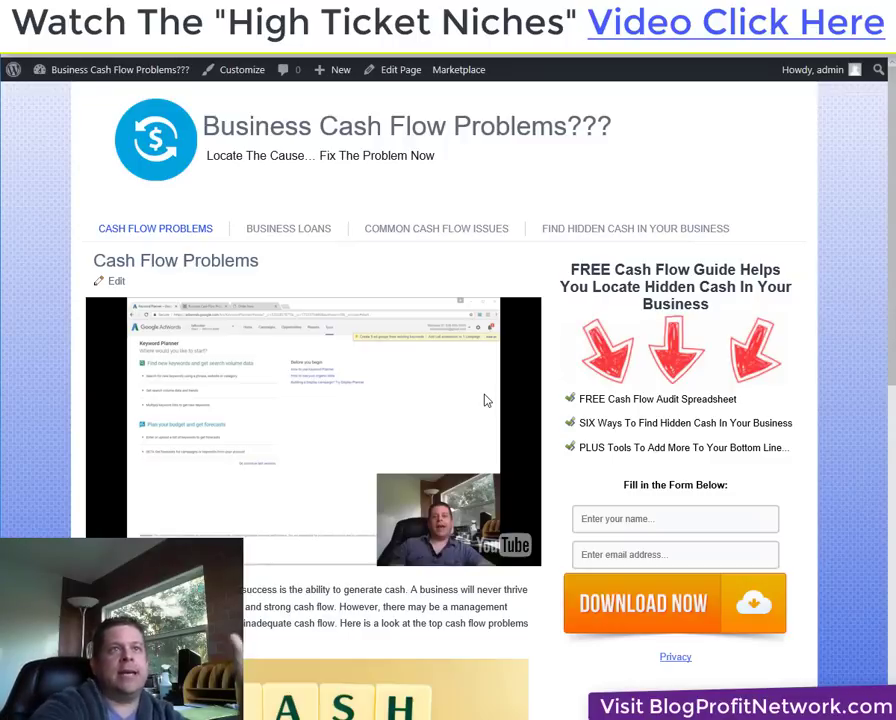
pyautogui.moveTo(114, 72)
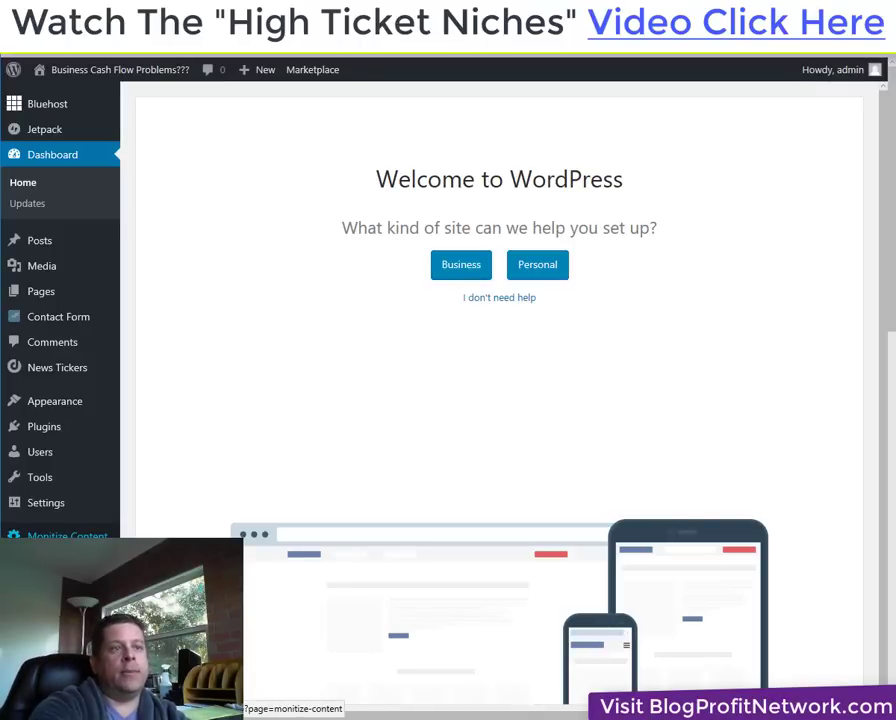
# Visit the Monitize Content page, then go to Plugins > Add New.
pyautogui.click(67, 536)
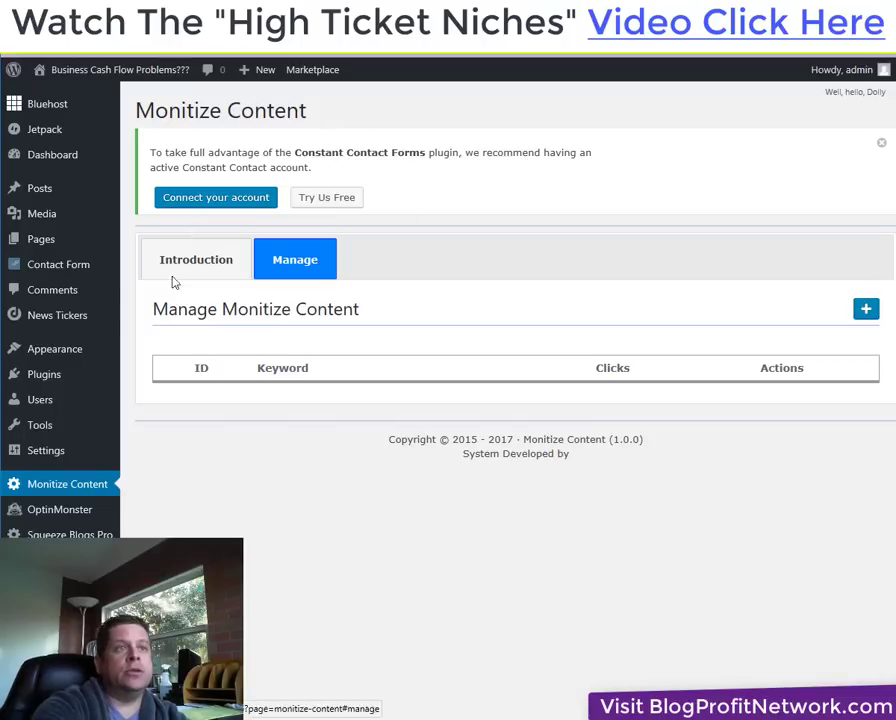
pyautogui.moveTo(66, 374)
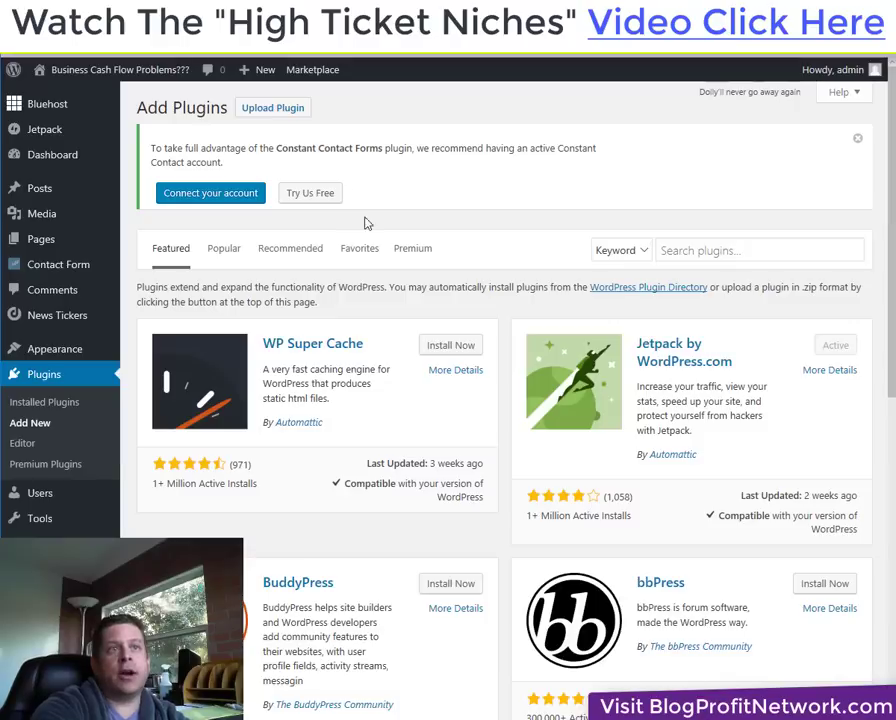
# Upload smart-affiliate-ads.zip and attempt to install it.
pyautogui.click(272, 107)
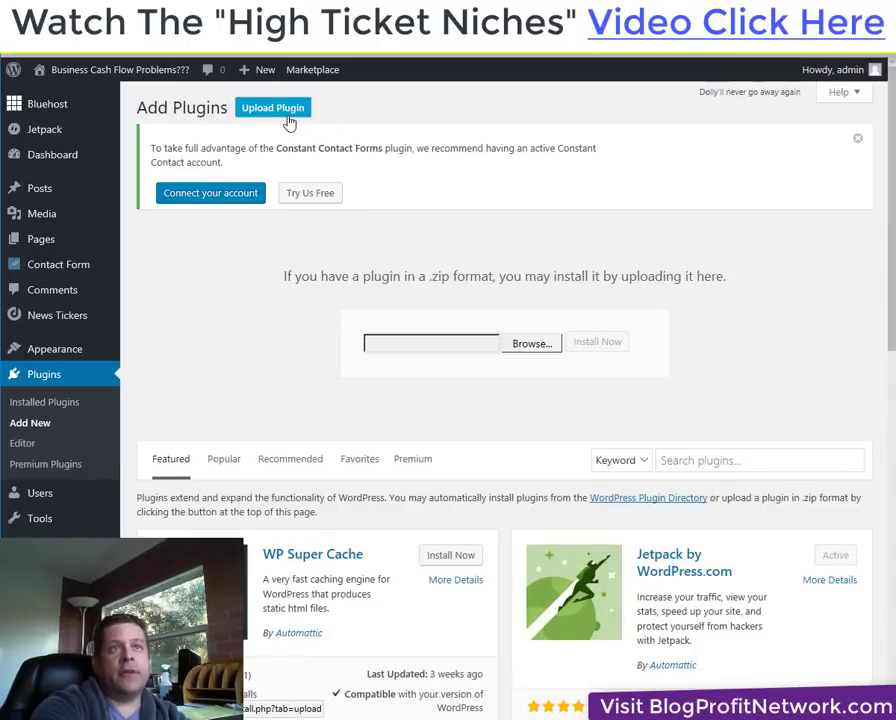
pyautogui.click(516, 346)
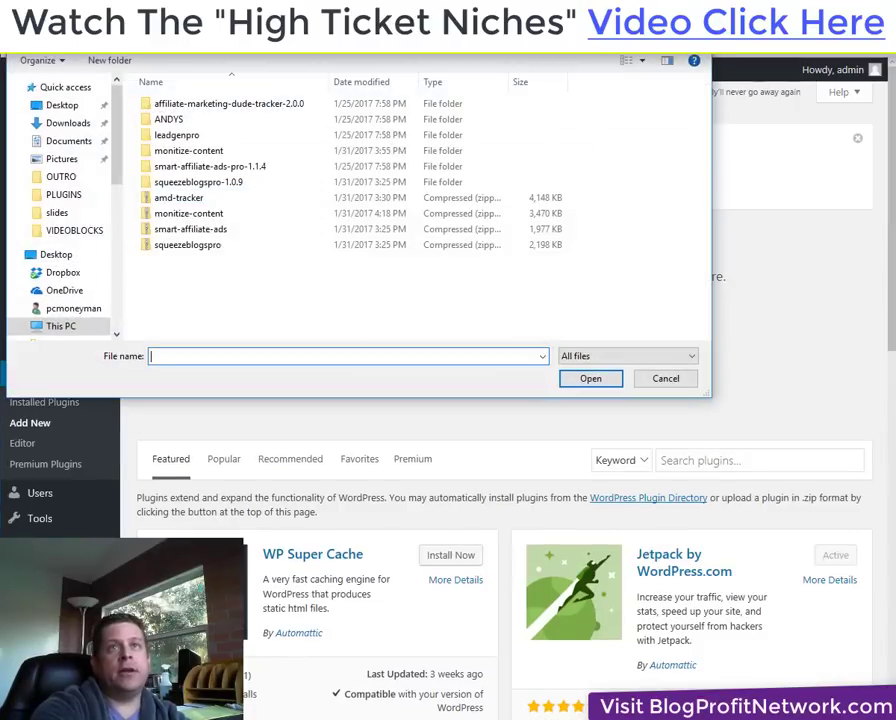
pyautogui.doubleClick(190, 229)
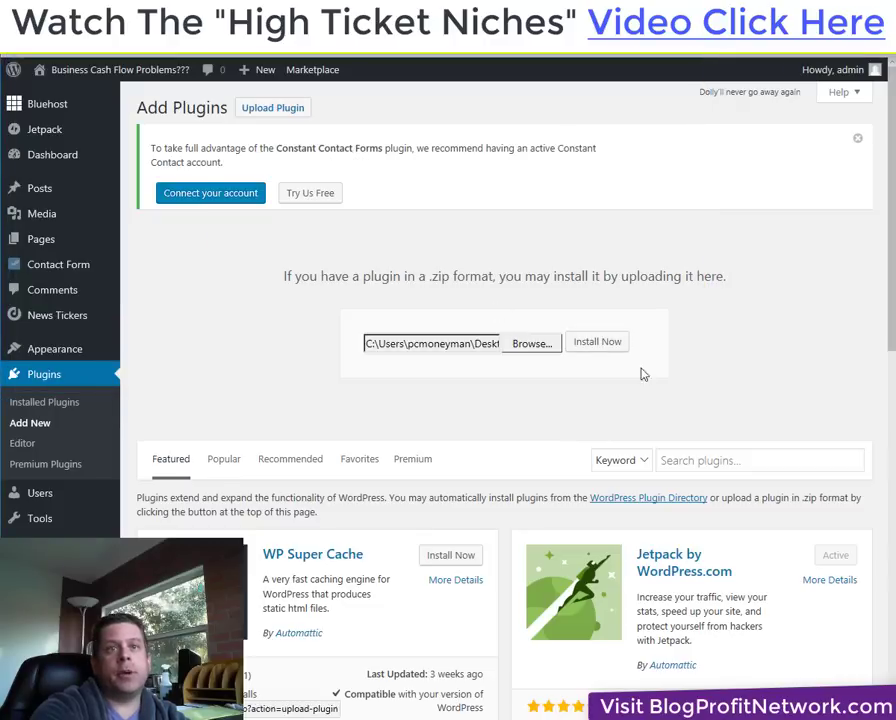
pyautogui.click(595, 347)
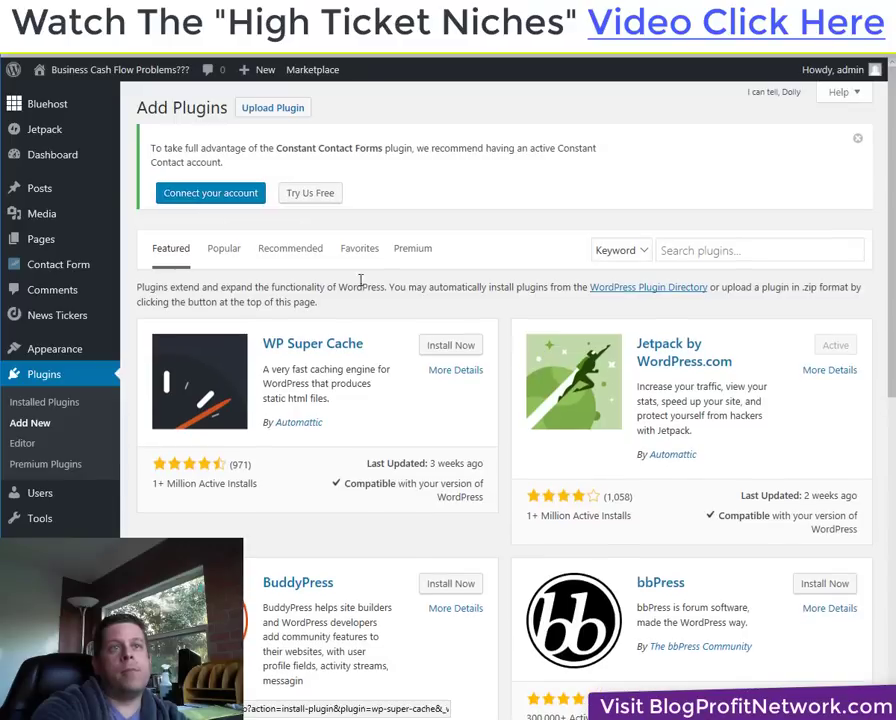
# After the connection error, pick smart-affiliate-ads.zip again and resubmit the installation.
pyautogui.click(260, 110)
pyautogui.click(514, 344)
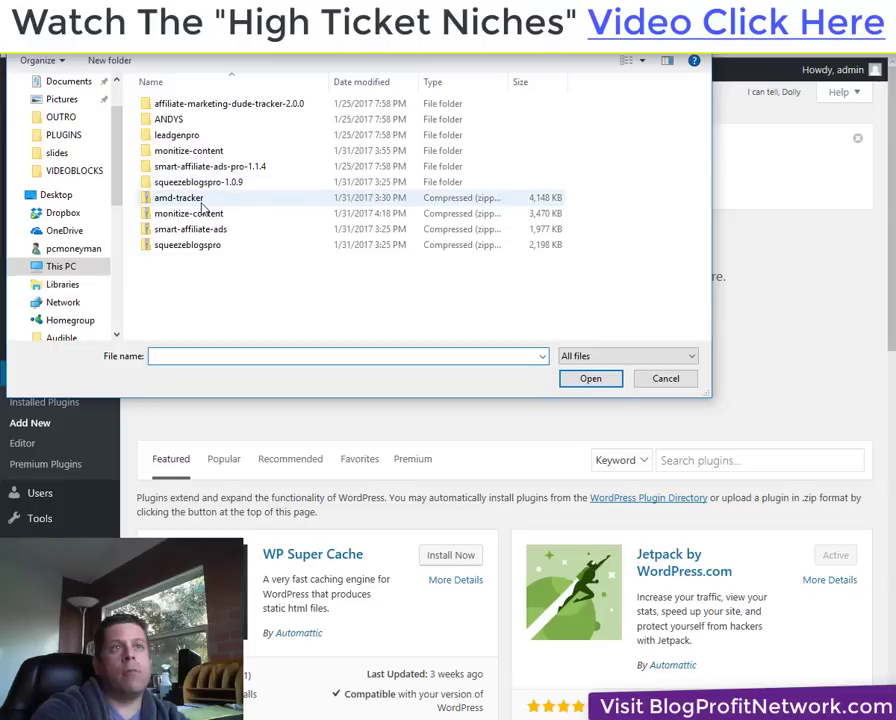
pyautogui.doubleClick(212, 230)
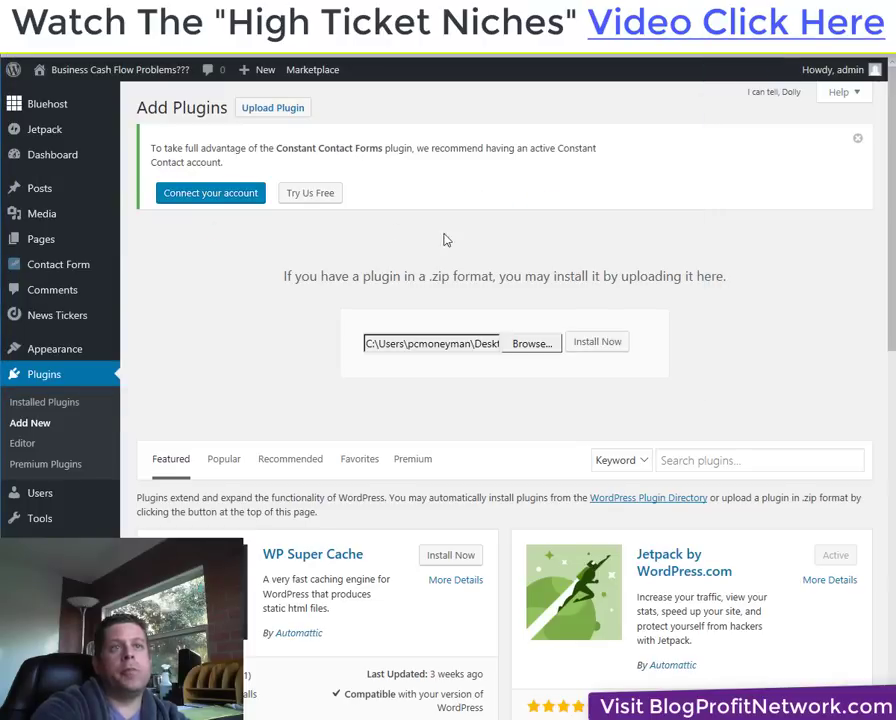
pyautogui.click(598, 345)
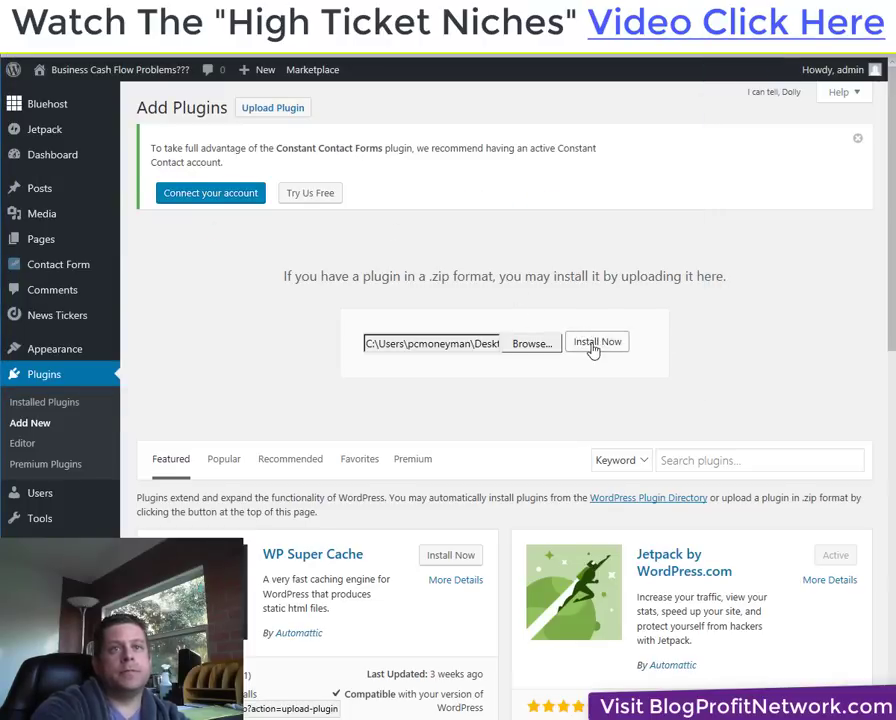
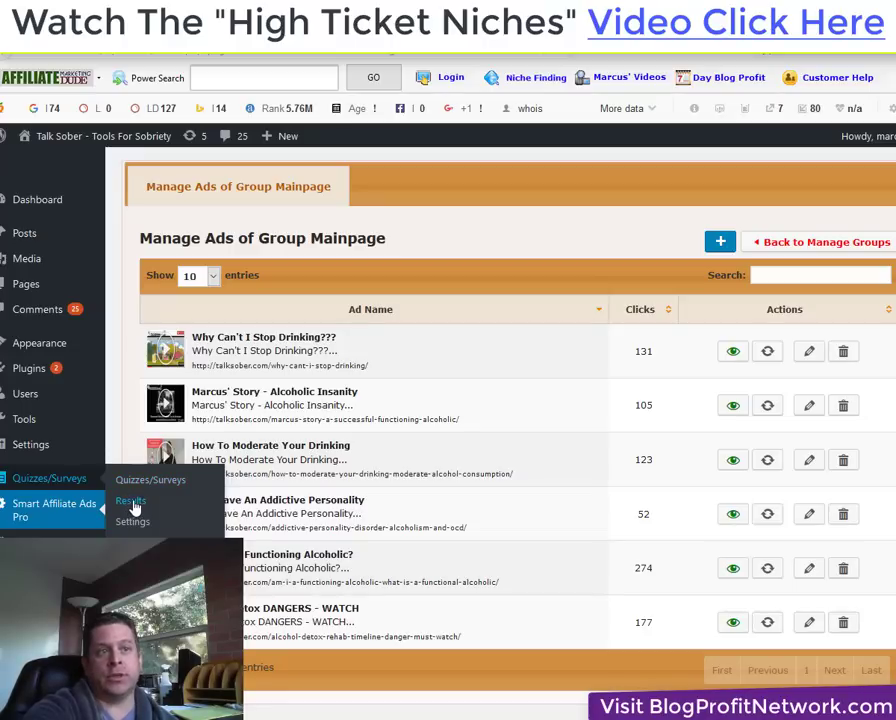
# Switch to the Business Cash Flow Problems admin window showing the Squeeze Blogs Pro Optin 1 settings.
pyautogui.click(134, 506)
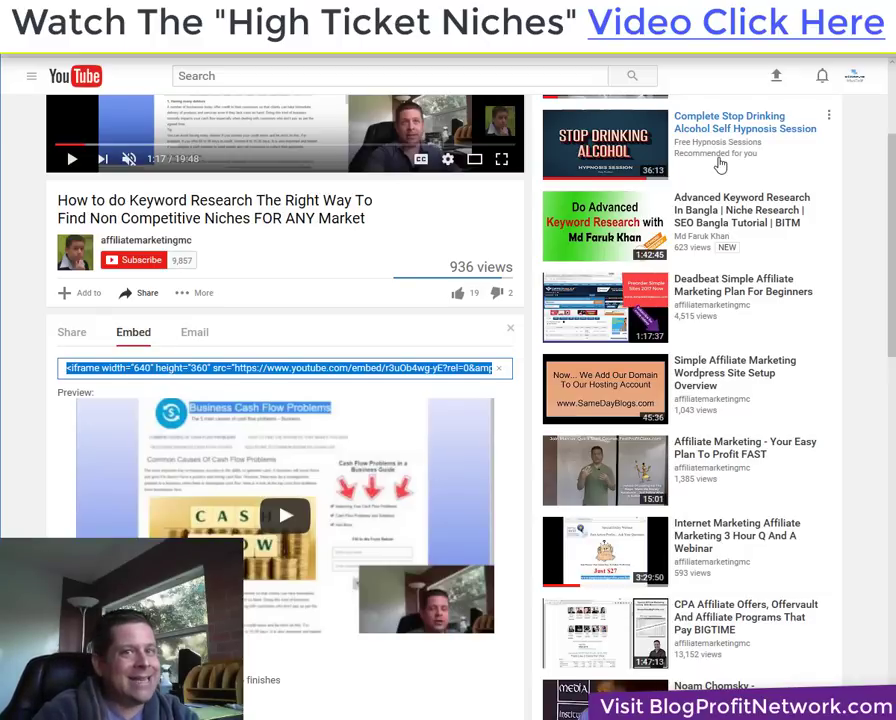
# Review the Business Cash Flow Problems settings and site, then return to Smart Affiliate Ads Pro Manage Groups.
pyautogui.hotkey('ctrl', 'Tab')
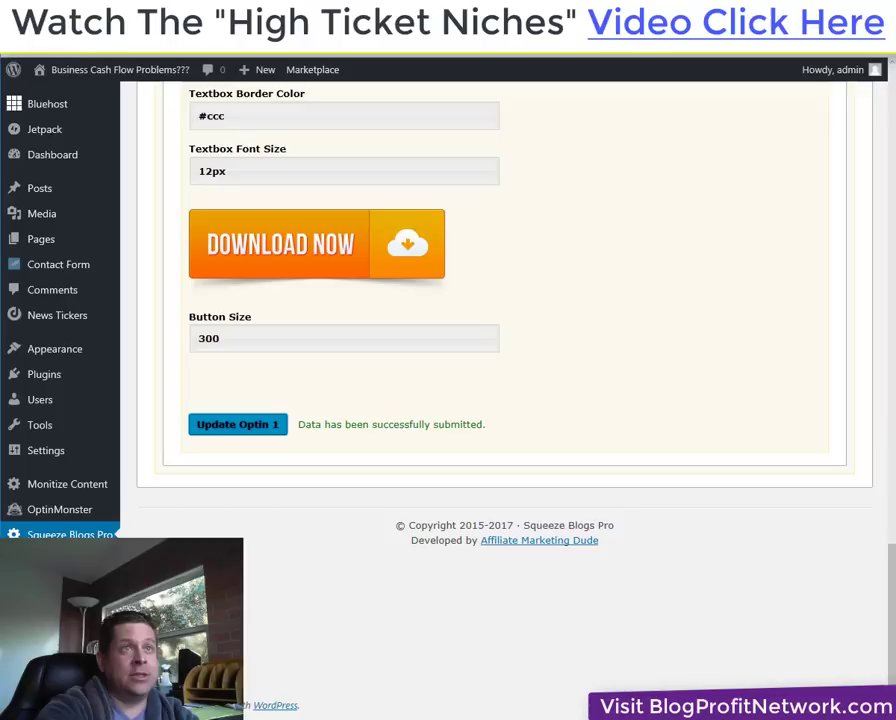
pyautogui.scroll(5, 448, 254)
pyautogui.scroll(10, 526, 323)
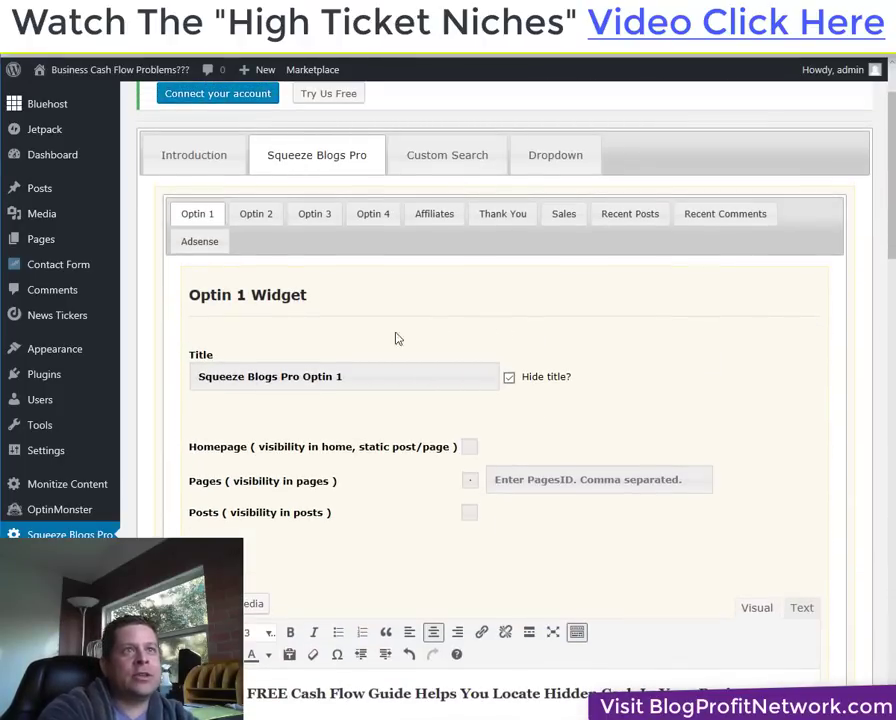
pyautogui.scroll(2, 220, 117)
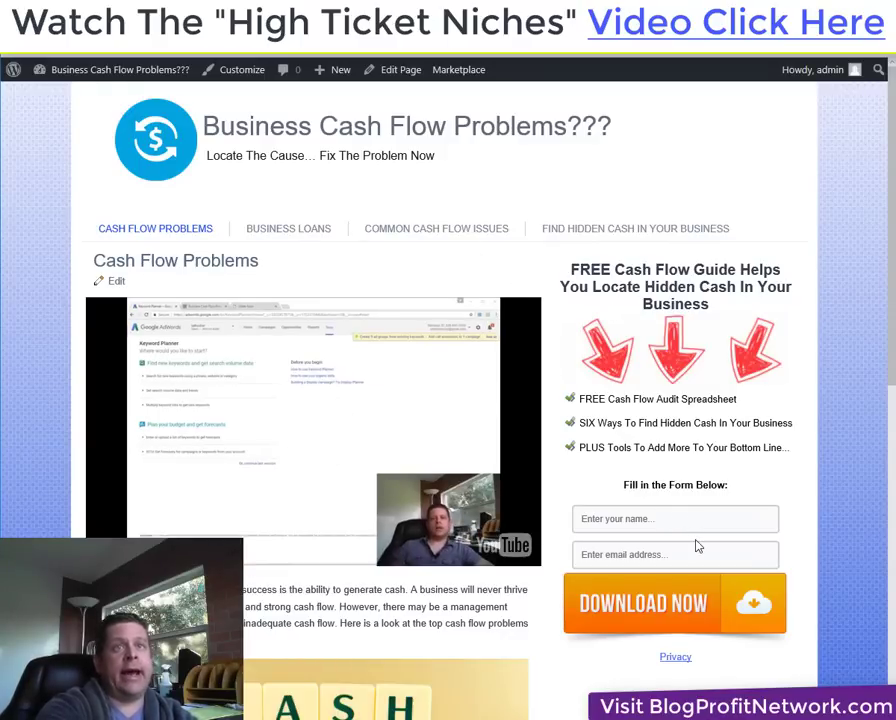
pyautogui.scroll(-4, 644, 604)
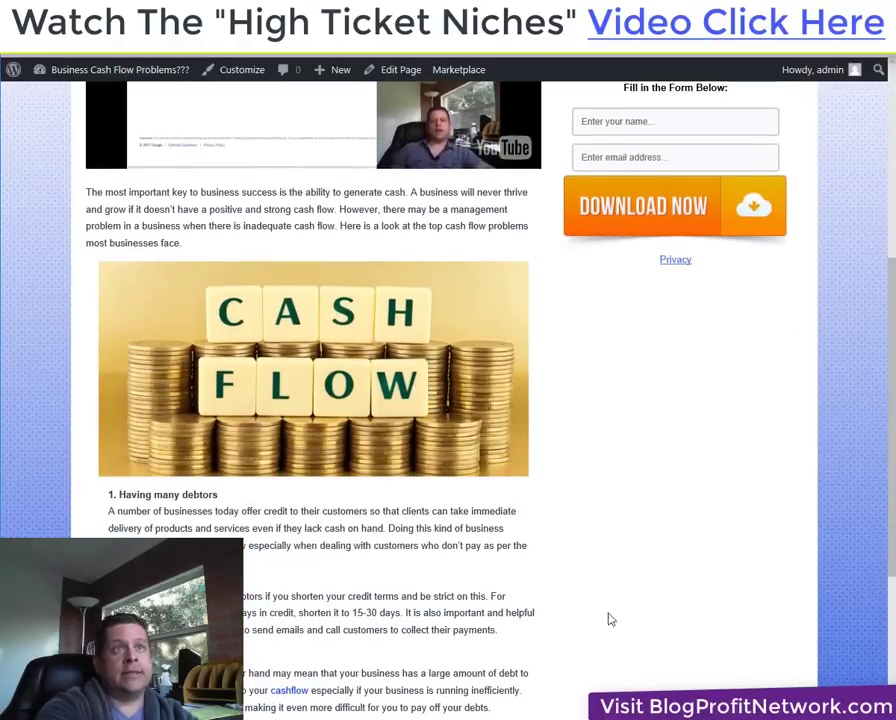
pyautogui.hotkey('alt', 'Left')
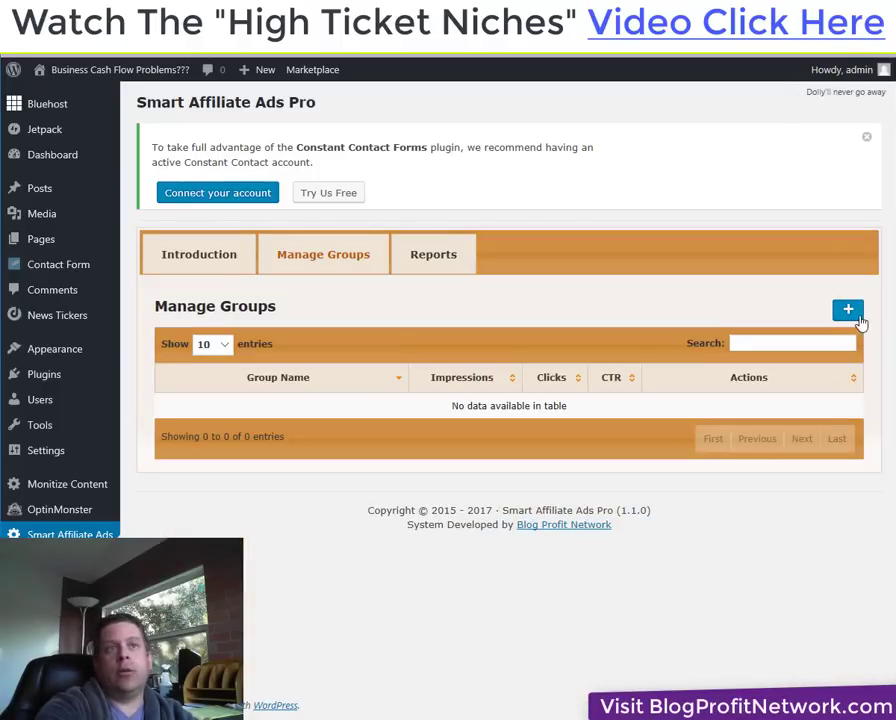
# Add a new ad group named CASHFLOW using the Video Ads template.
pyautogui.click(852, 316)
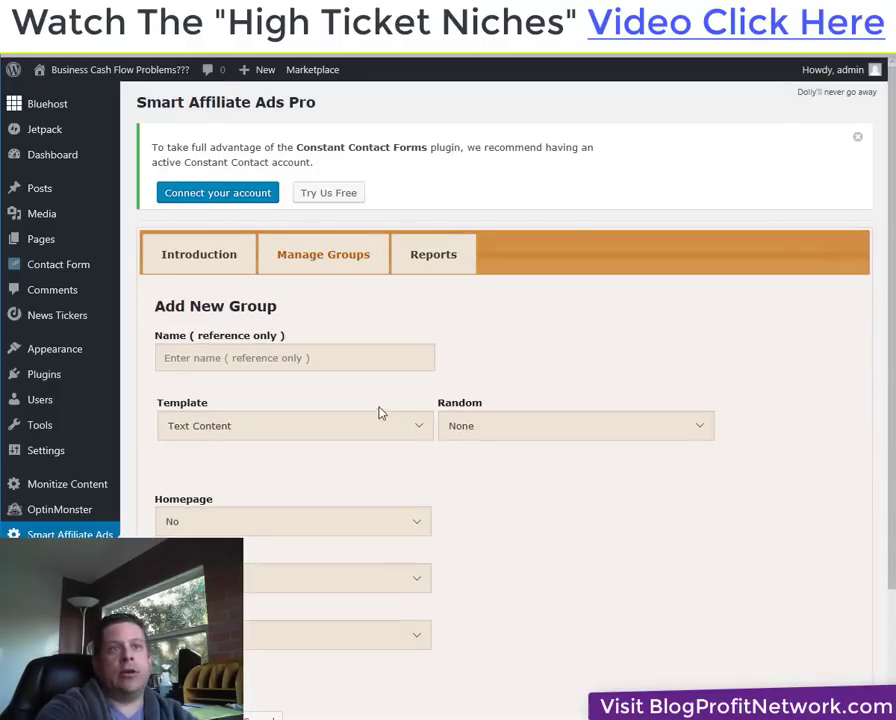
pyautogui.click(380, 362)
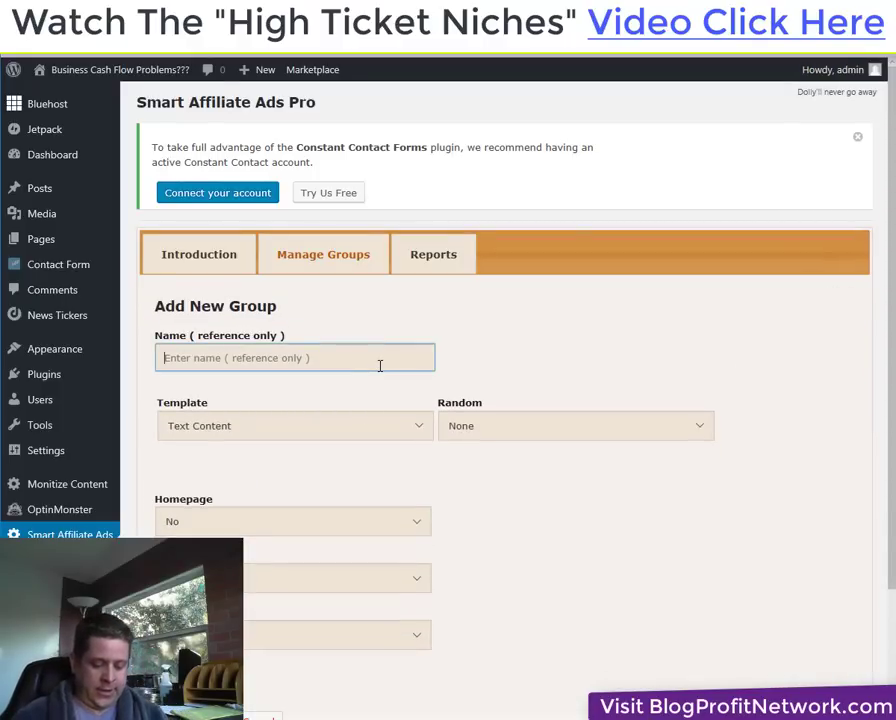
pyautogui.write('CASH')
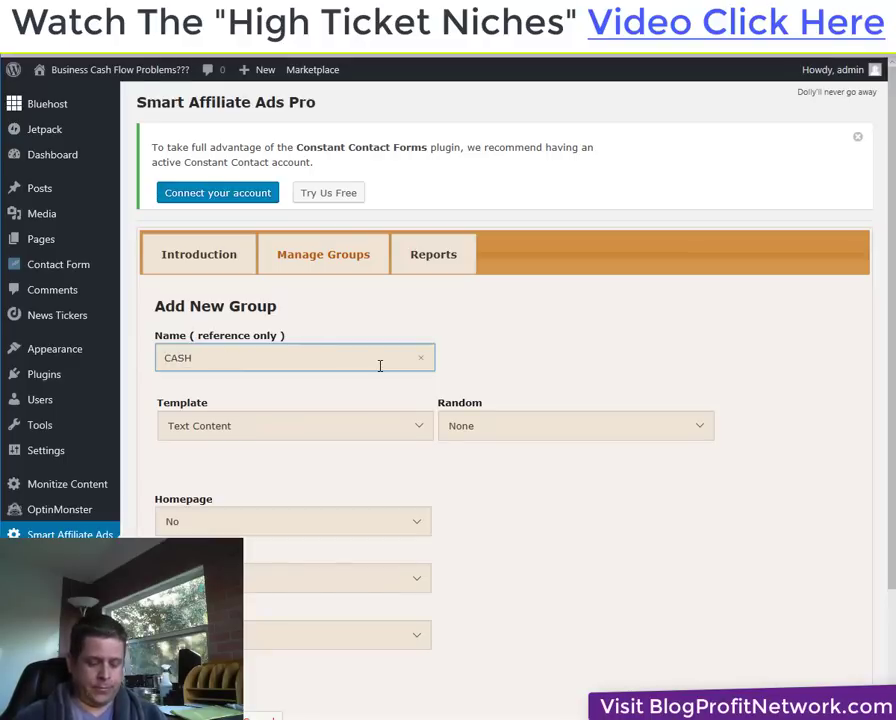
pyautogui.write('FLOW')
pyautogui.click(370, 430)
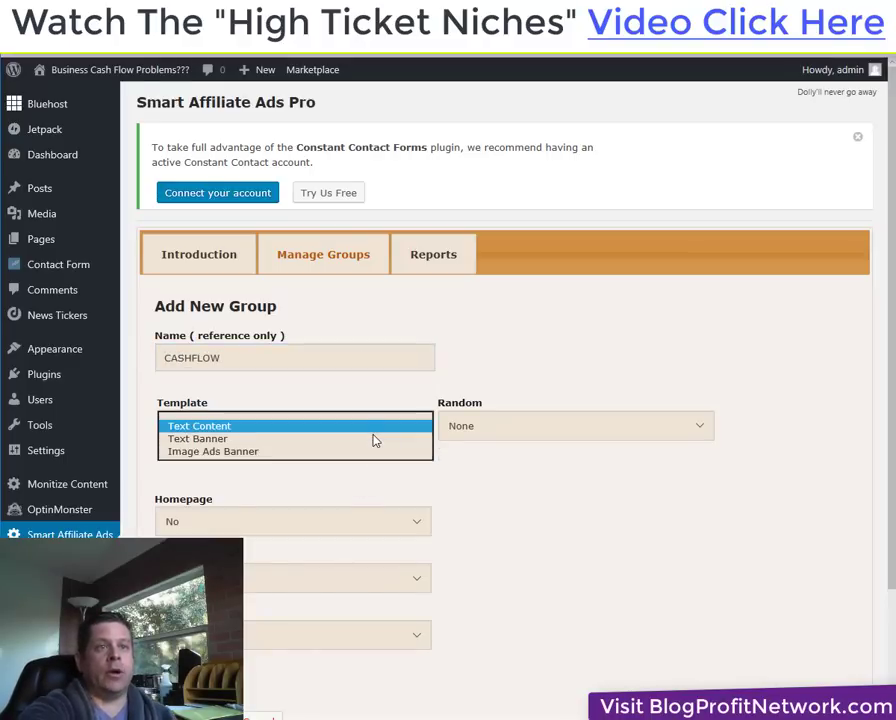
pyautogui.click(270, 488)
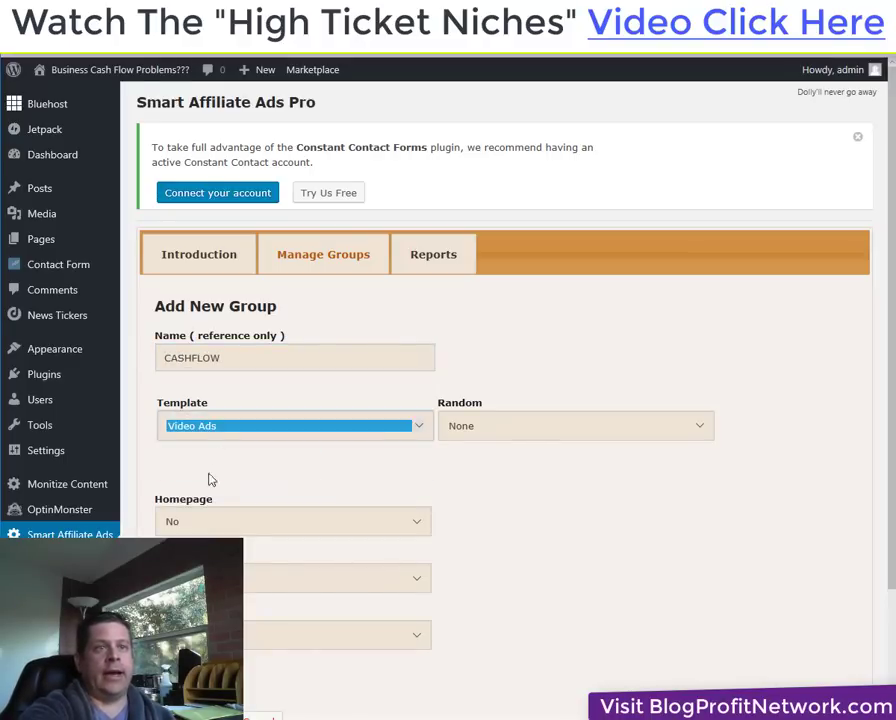
# Set the CASHFLOW group's display to Homepage No, Pages Yes, Posts Yes.
pyautogui.click(245, 533)
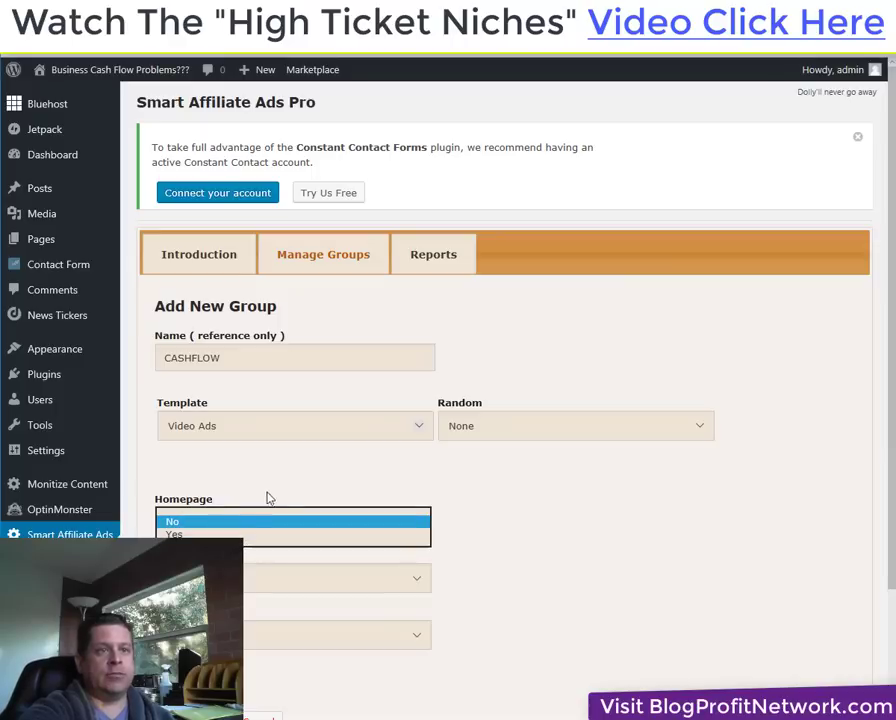
pyautogui.click(246, 521)
pyautogui.scroll(-1, 210, 445)
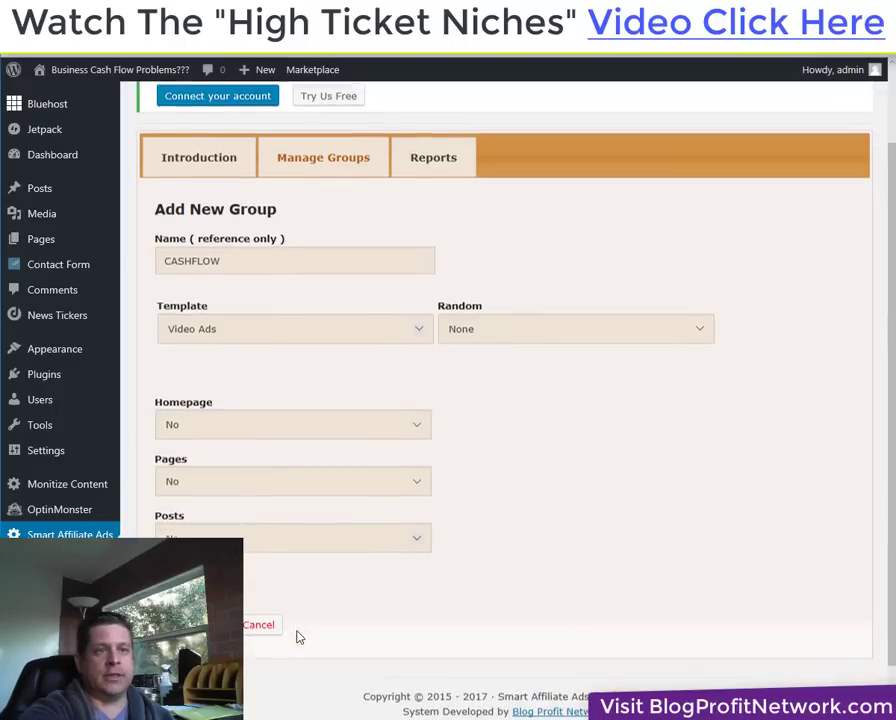
pyautogui.click(224, 489)
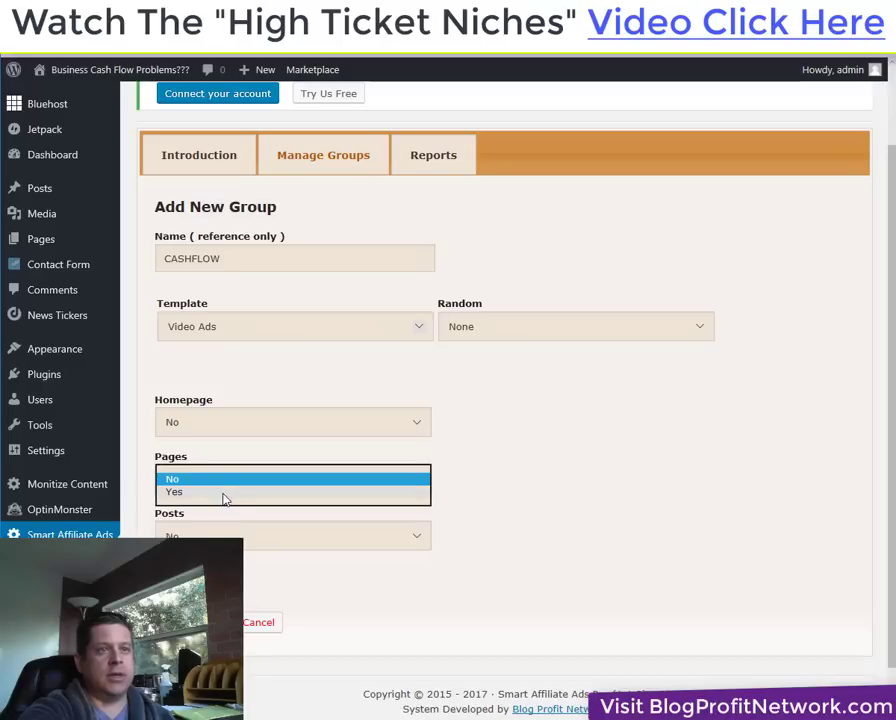
pyautogui.click(224, 496)
pyautogui.click(205, 536)
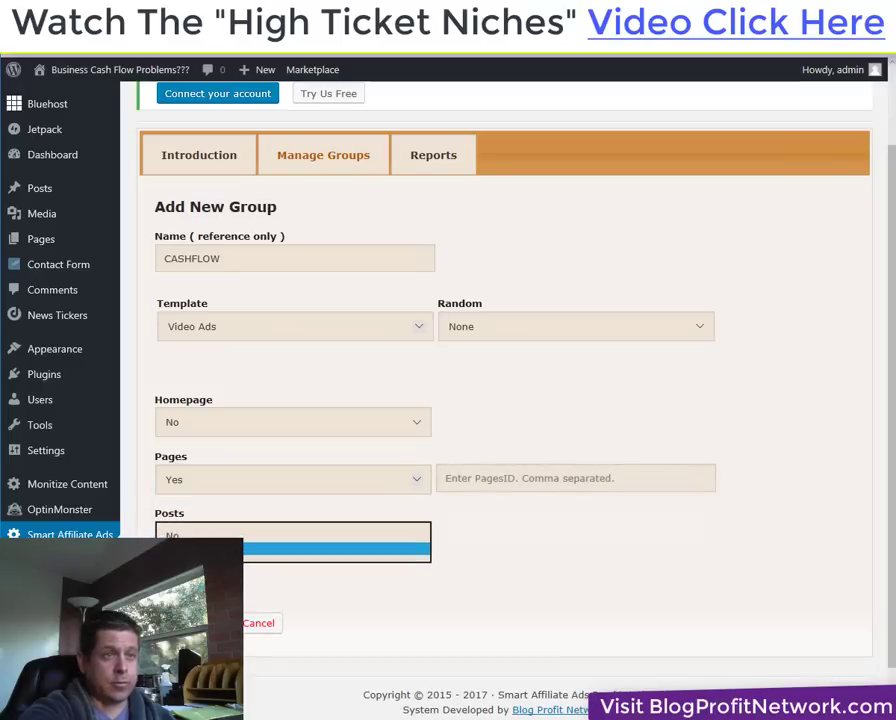
pyautogui.click(205, 546)
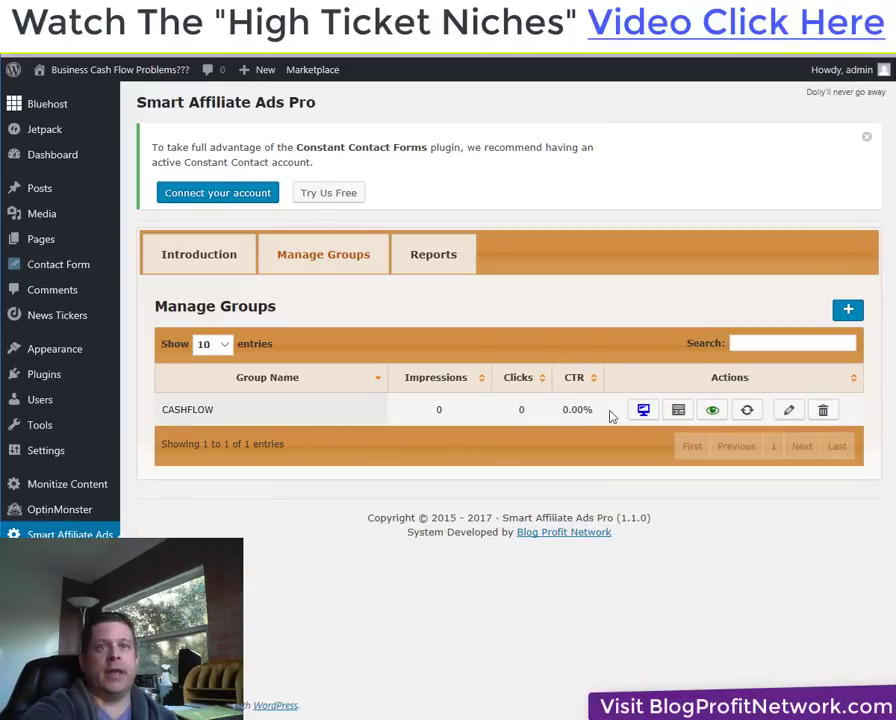
pyautogui.click(849, 313)
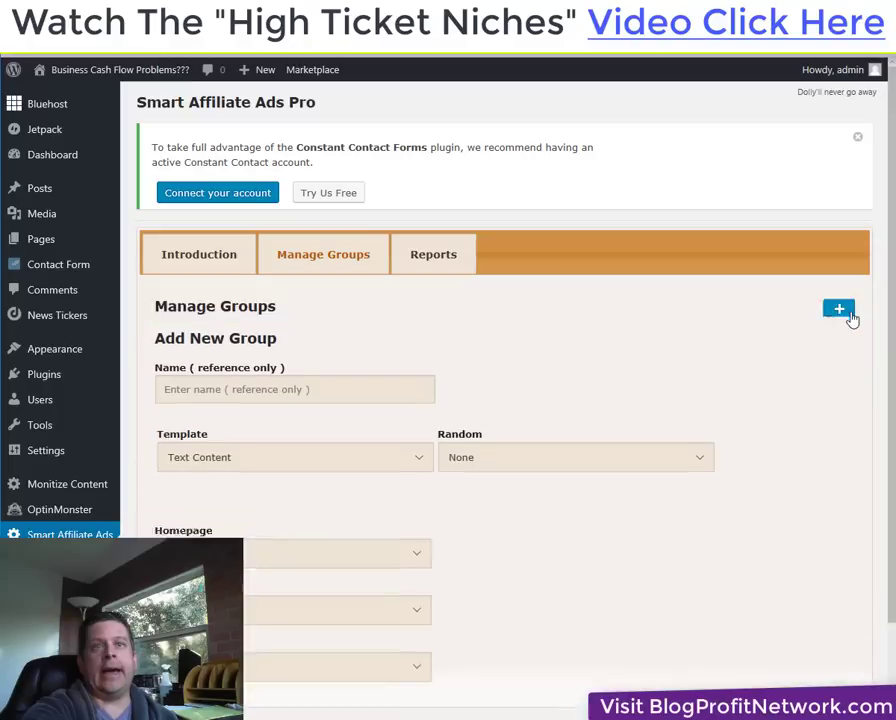
pyautogui.click(401, 357)
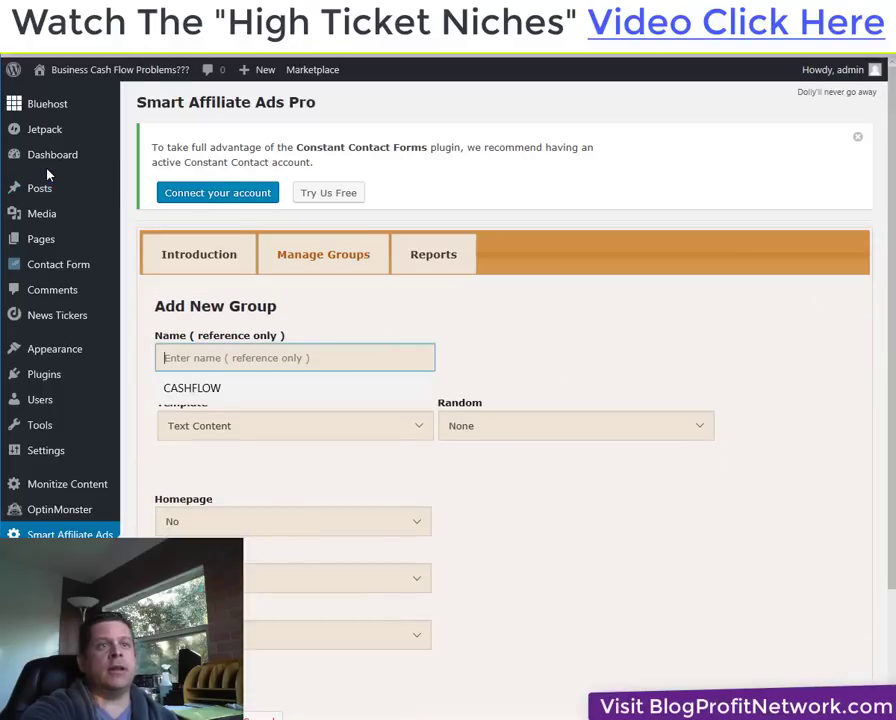
pyautogui.press('Escape')
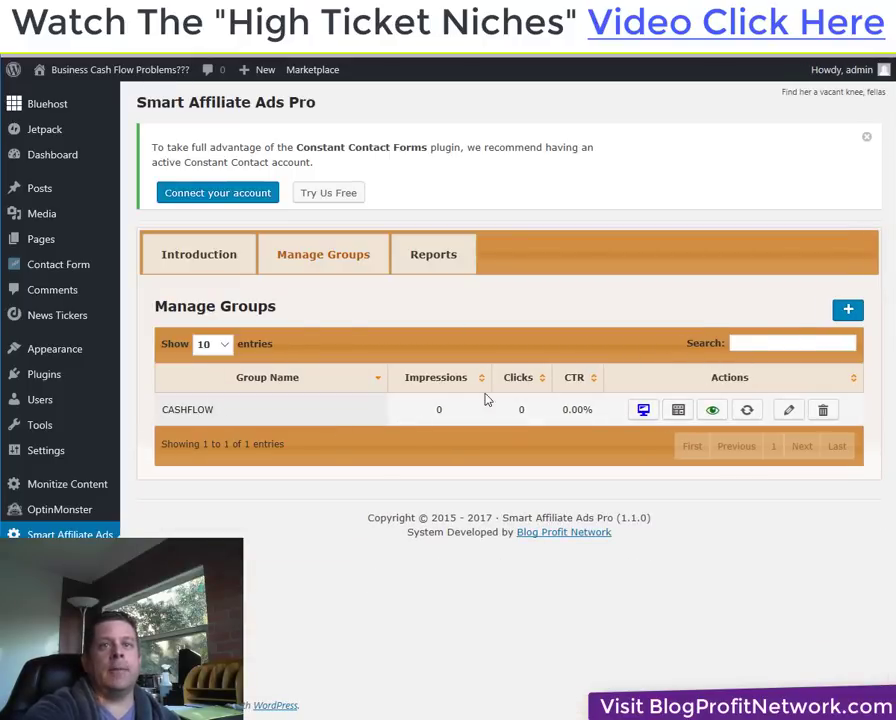
# Start a new CASHFLOW ad and paste the Banner_107297 link URL copied from Notepad.
pyautogui.click(677, 411)
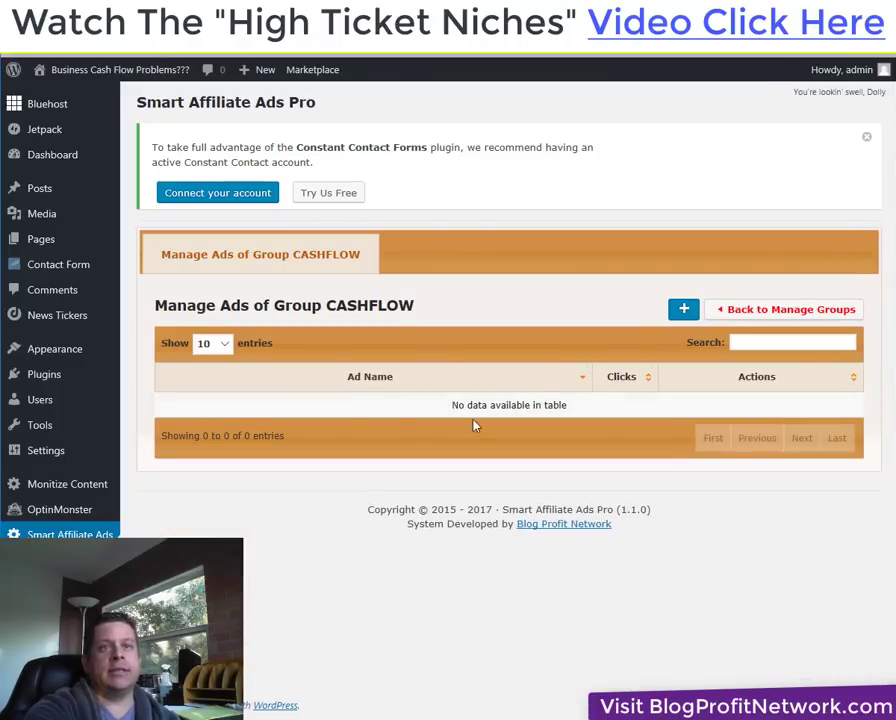
pyautogui.click(683, 309)
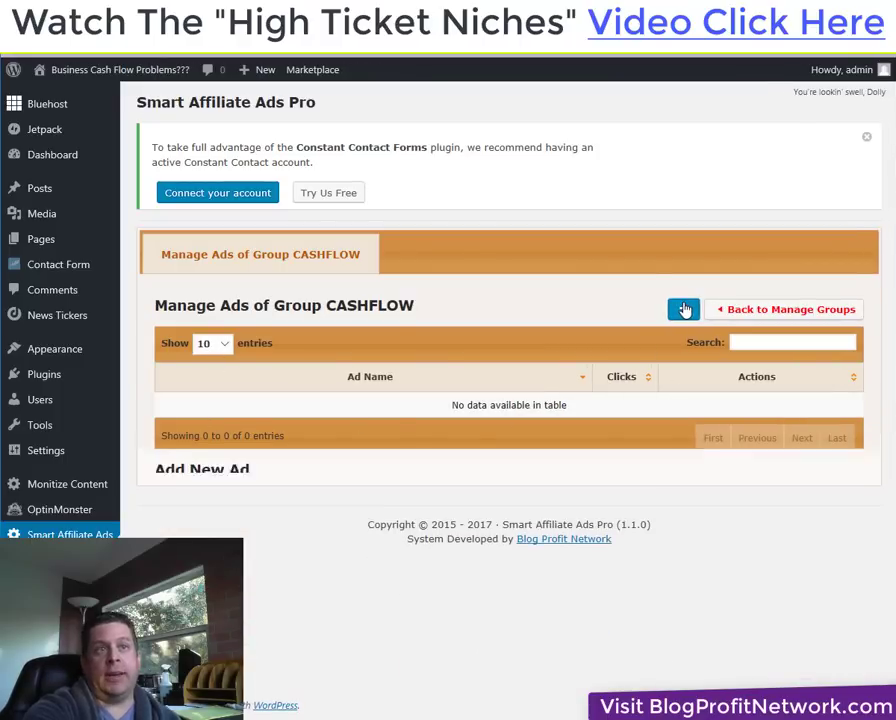
pyautogui.hotkey('alt', 'Tab')
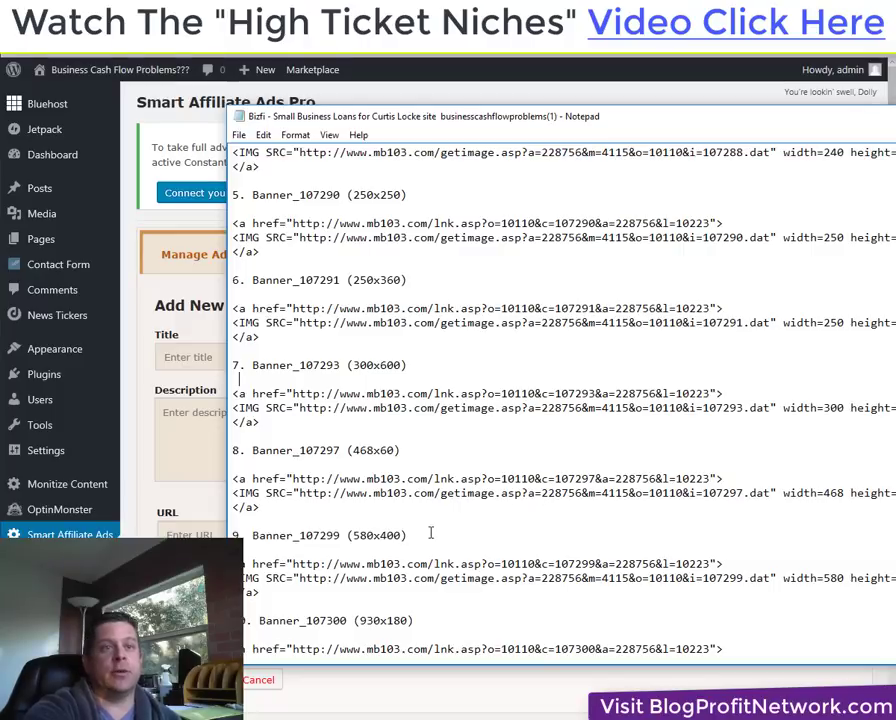
pyautogui.moveTo(711, 480); pyautogui.dragTo(292, 479)
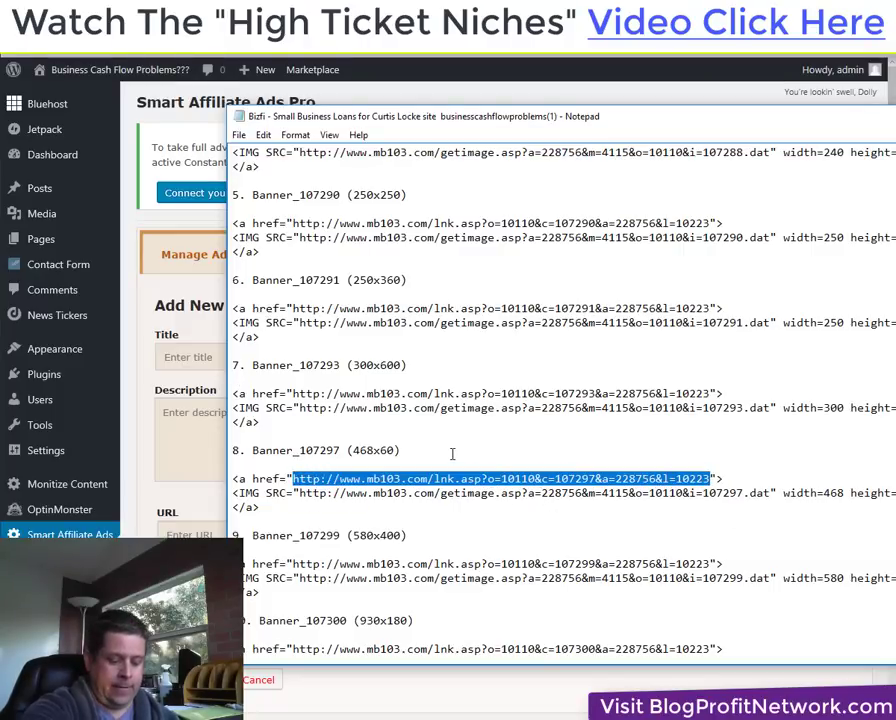
pyautogui.hotkey('ctrl', 'c')
pyautogui.hotkey('alt', 'Tab')
pyautogui.hotkey('ctrl', 'v')
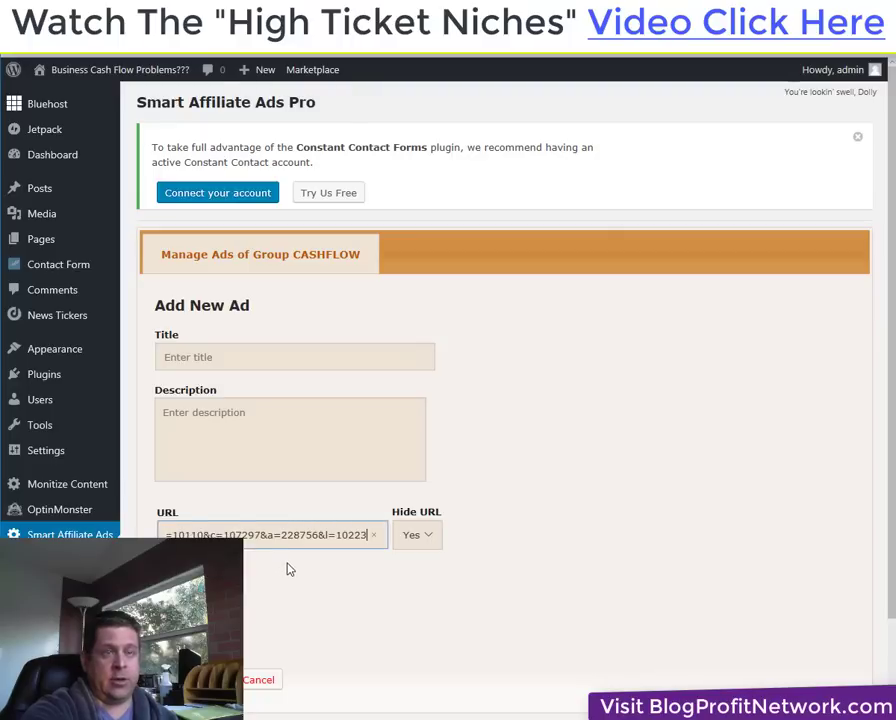
# Title the ad 'Need $50,000???' and open the image uploader.
pyautogui.click(272, 364)
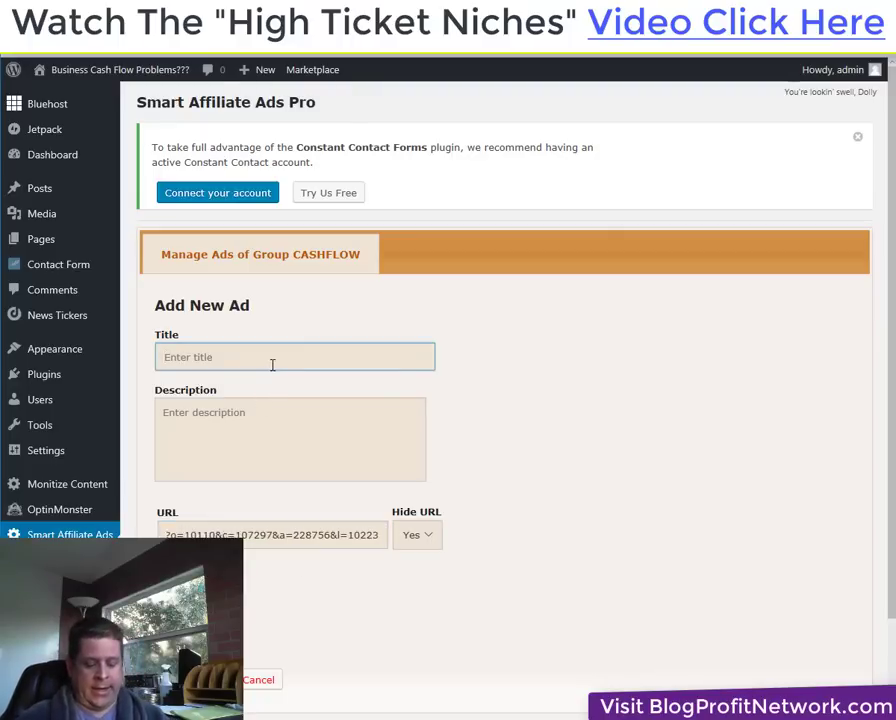
pyautogui.write('Need $50')
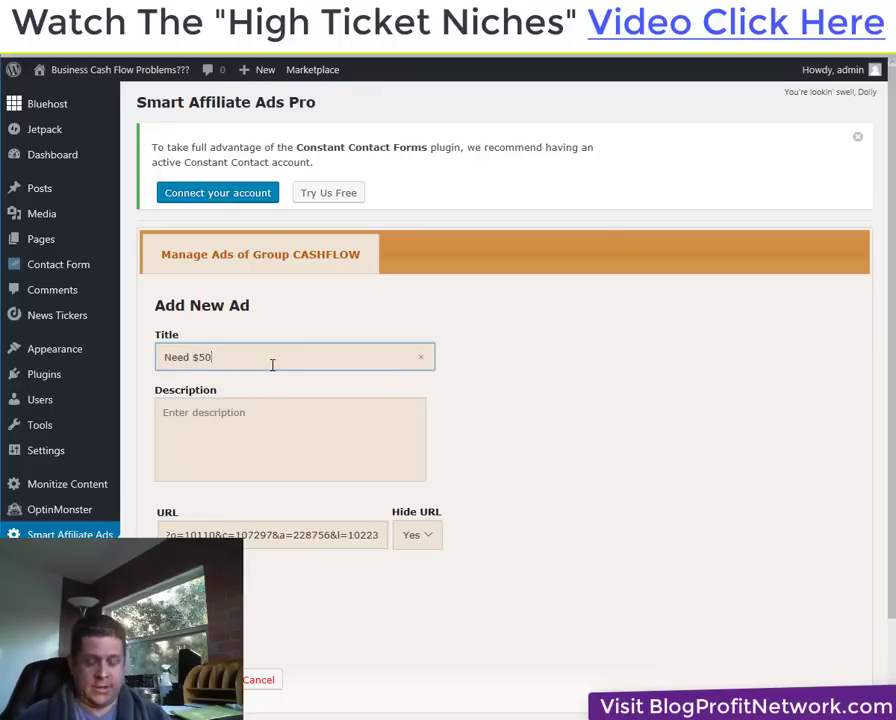
pyautogui.write(',000???')
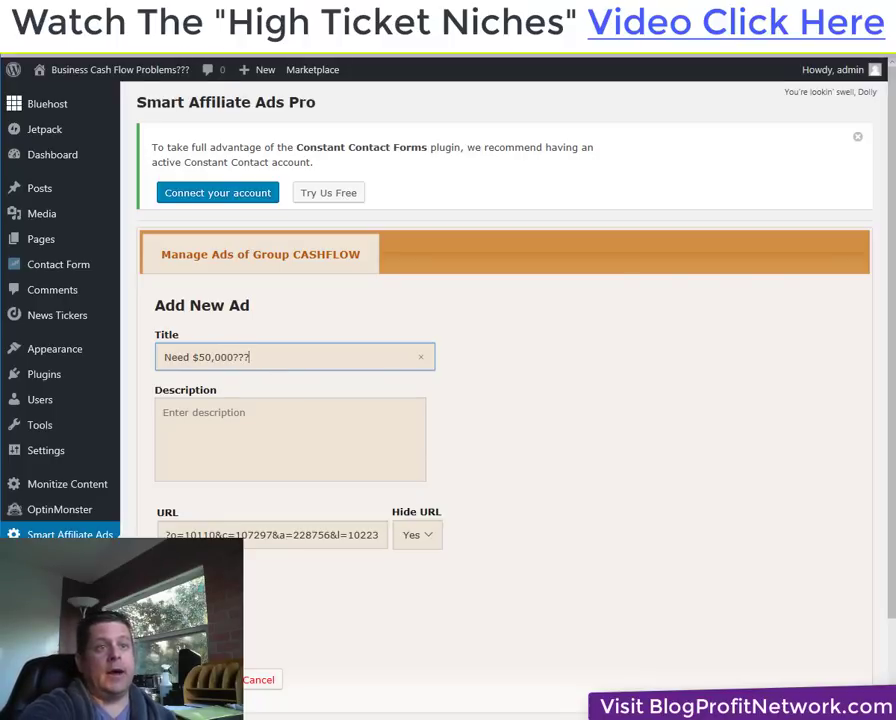
pyautogui.click(425, 527)
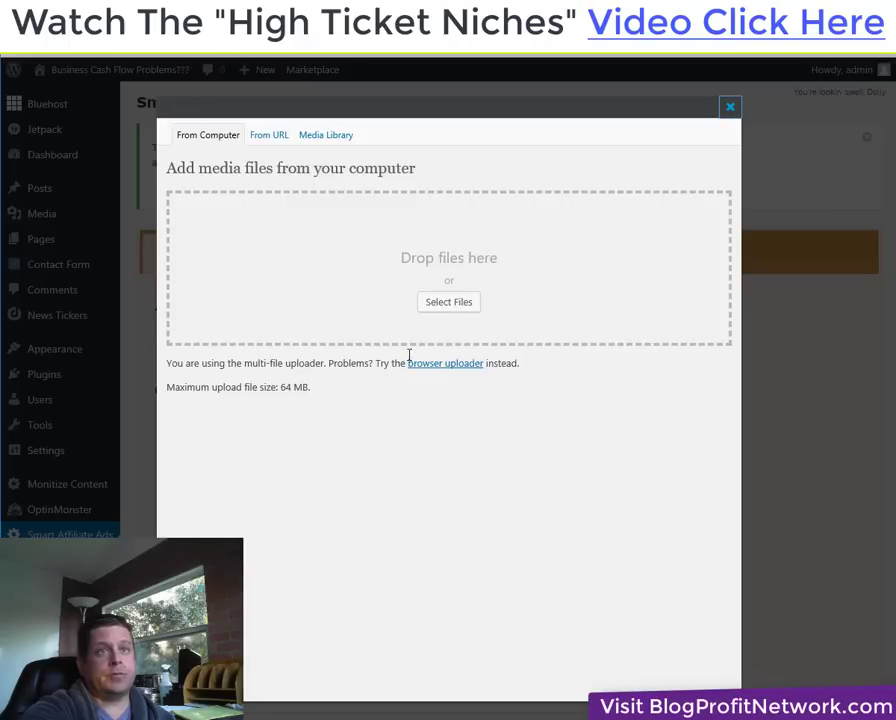
# Upload angry.gif from the Pictures folder and insert it as the ad's image.
pyautogui.click(452, 303)
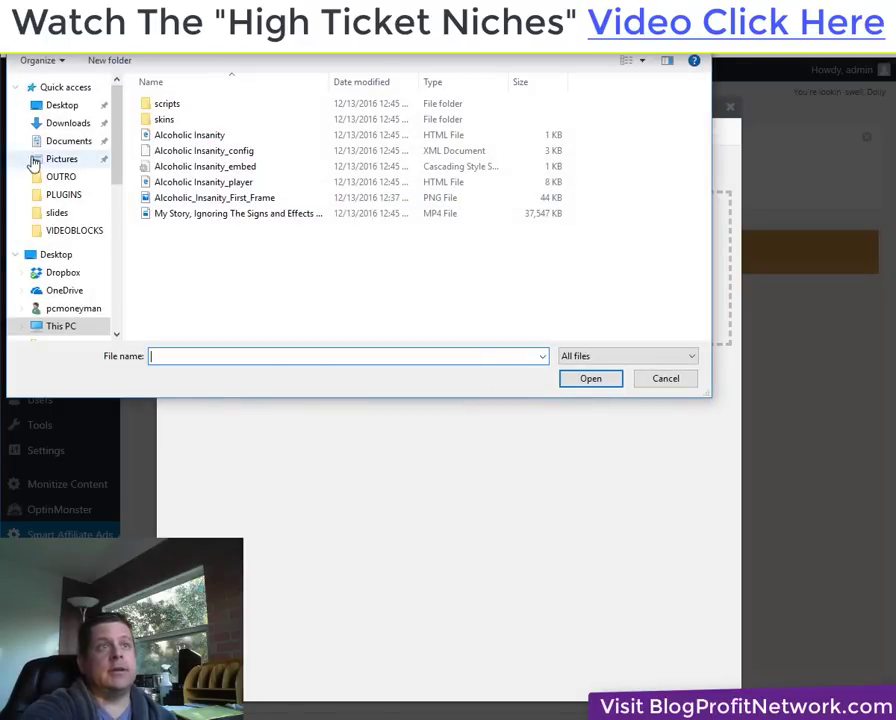
pyautogui.click(77, 163)
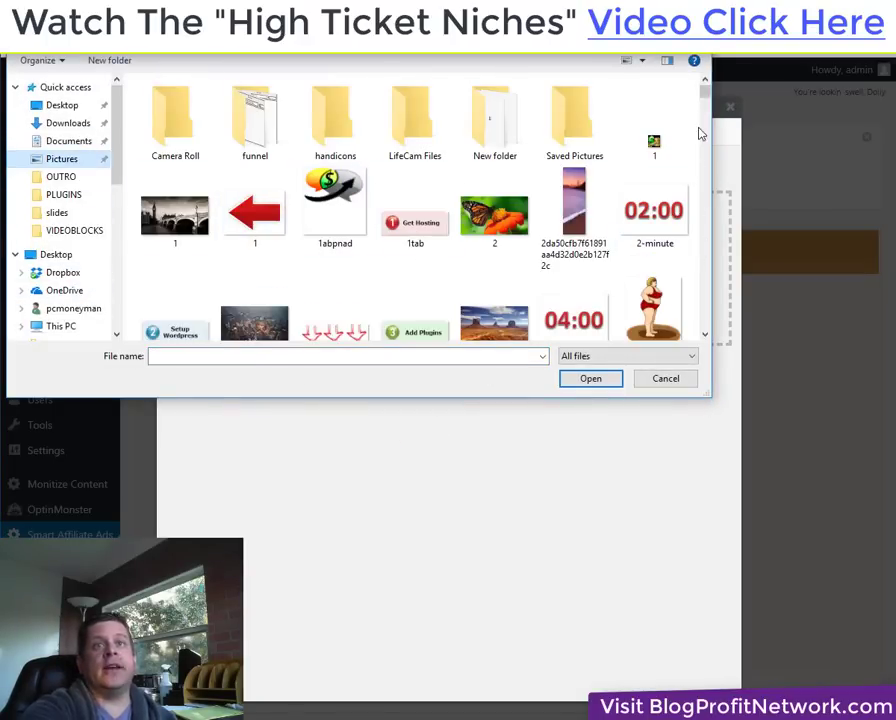
pyautogui.moveTo(704, 88); pyautogui.dragTo(705, 112)
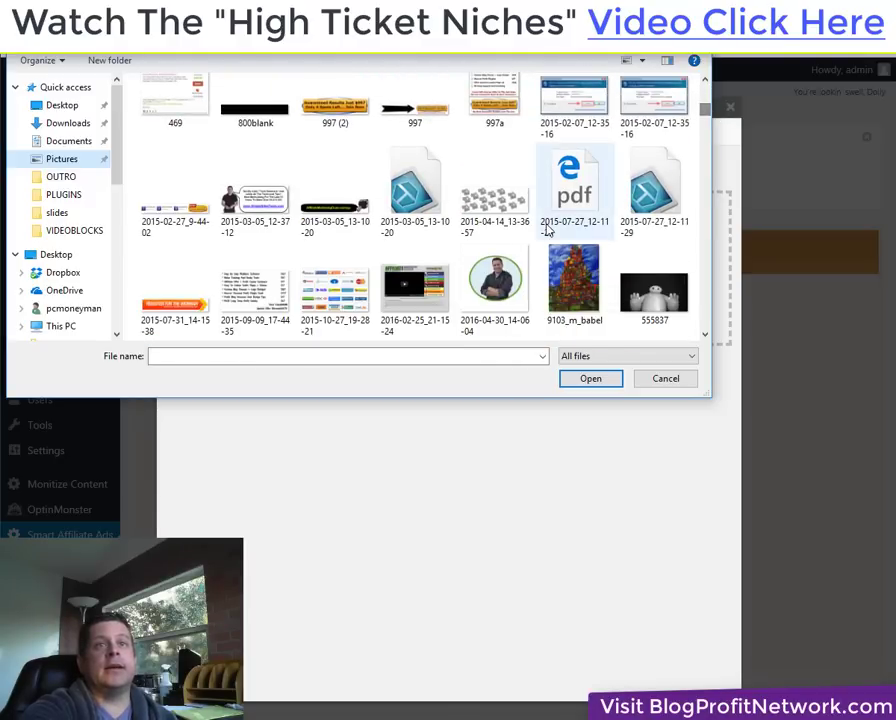
pyautogui.scroll(-2, 550, 170)
pyautogui.scroll(-2, 548, 230)
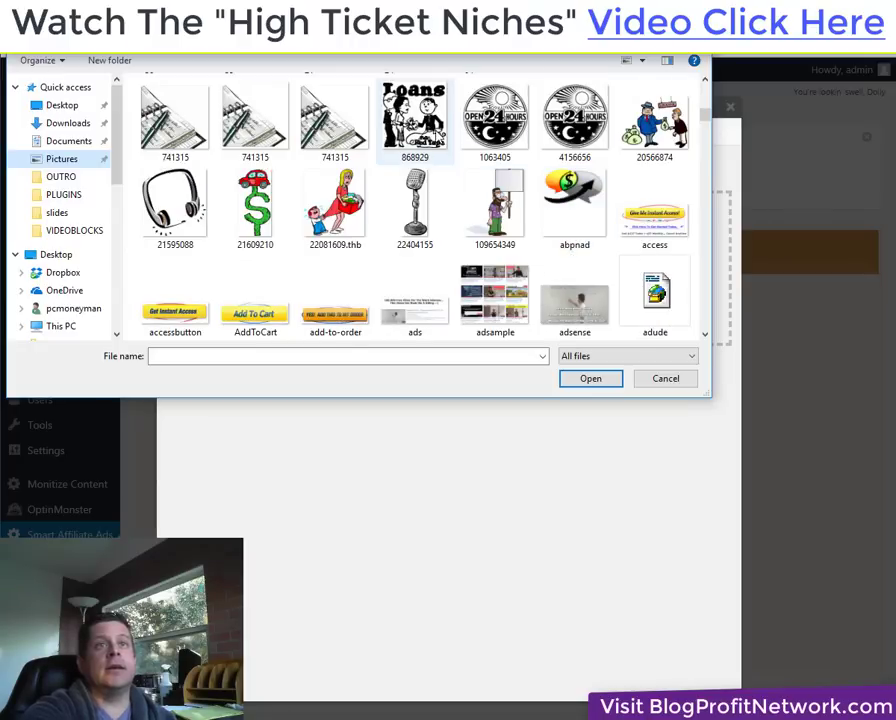
pyautogui.scroll(-10, 307, 241)
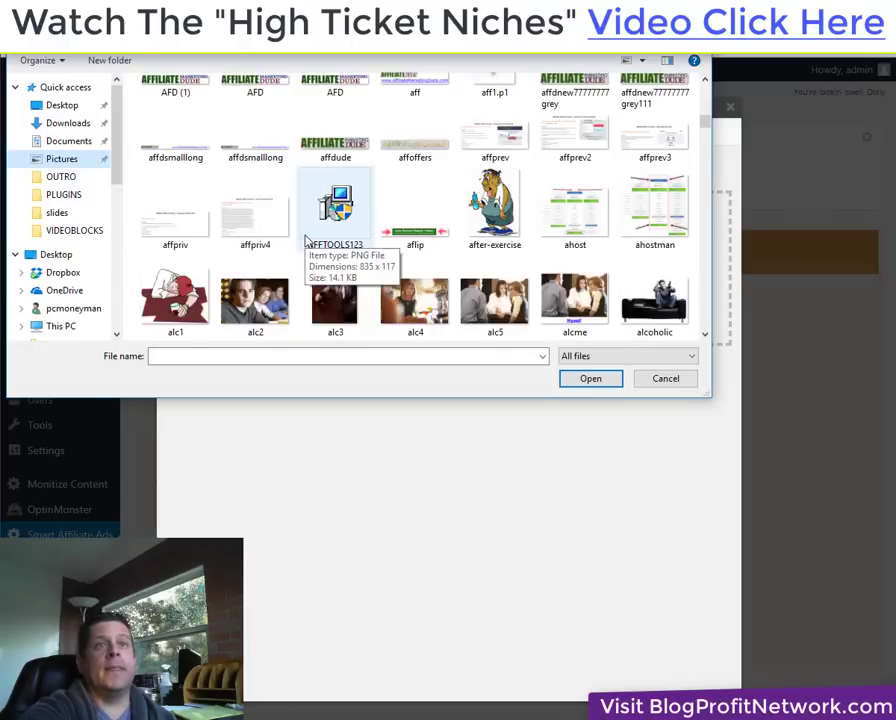
pyautogui.doubleClick(335, 280)
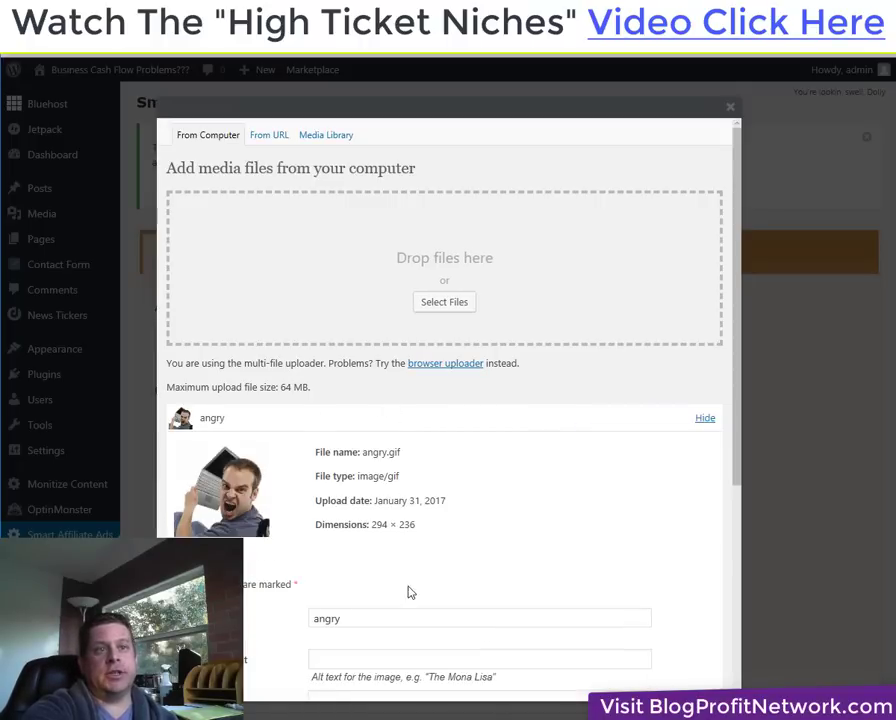
pyautogui.scroll(-5, 410, 590)
pyautogui.click(346, 632)
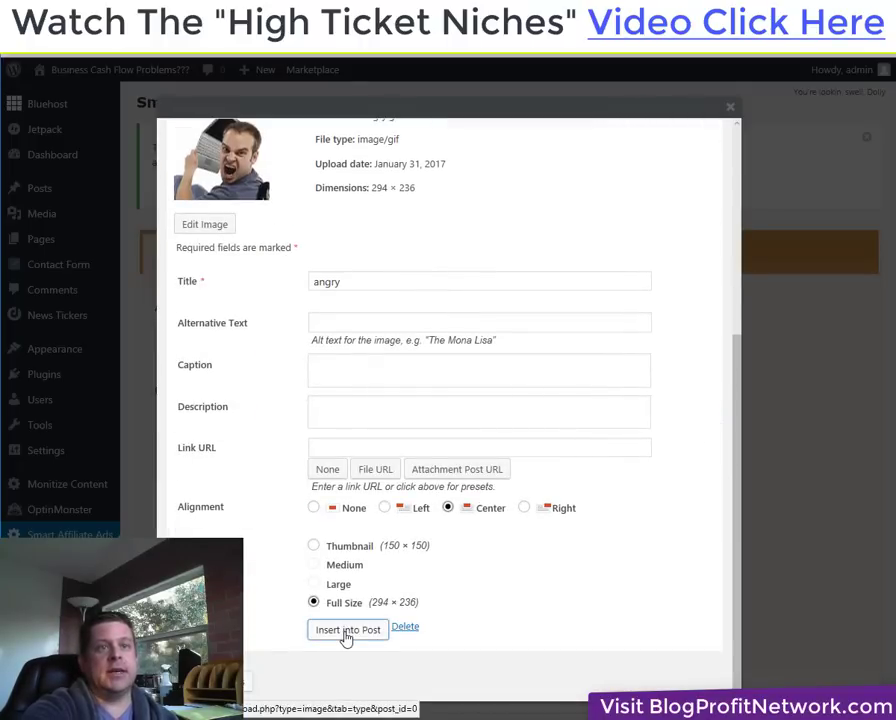
pyautogui.scroll(-4, 330, 506)
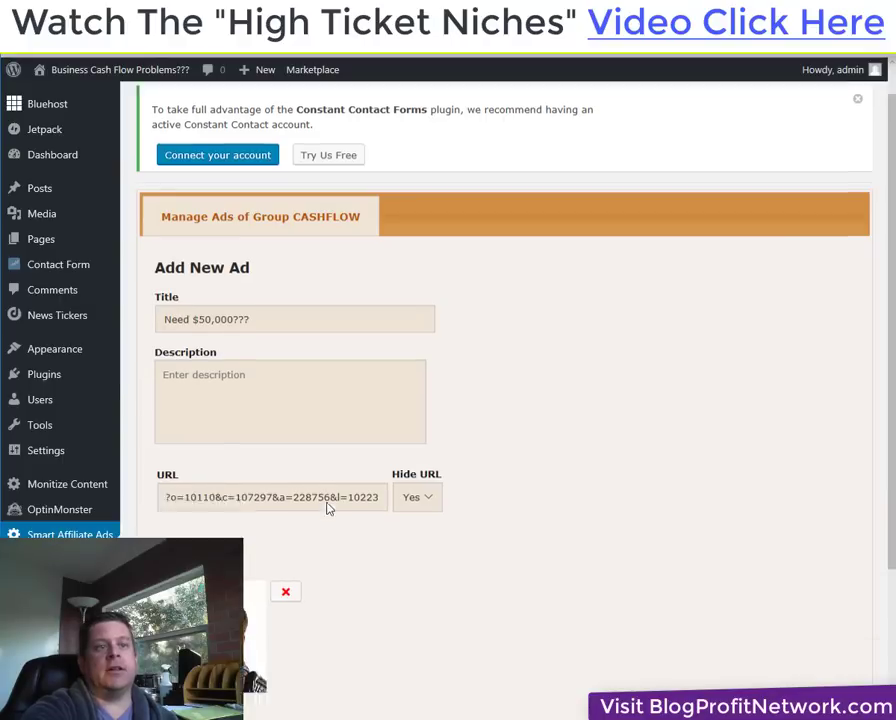
# Submit the Need $50,000??? ad into the CASHFLOW group.
pyautogui.click(195, 568)
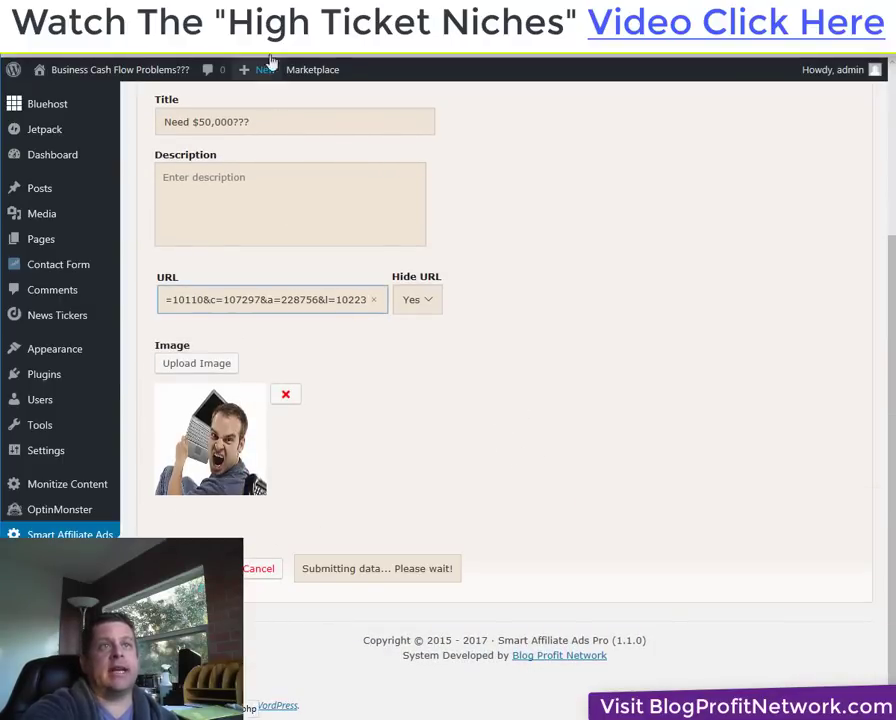
pyautogui.click(200, 42)
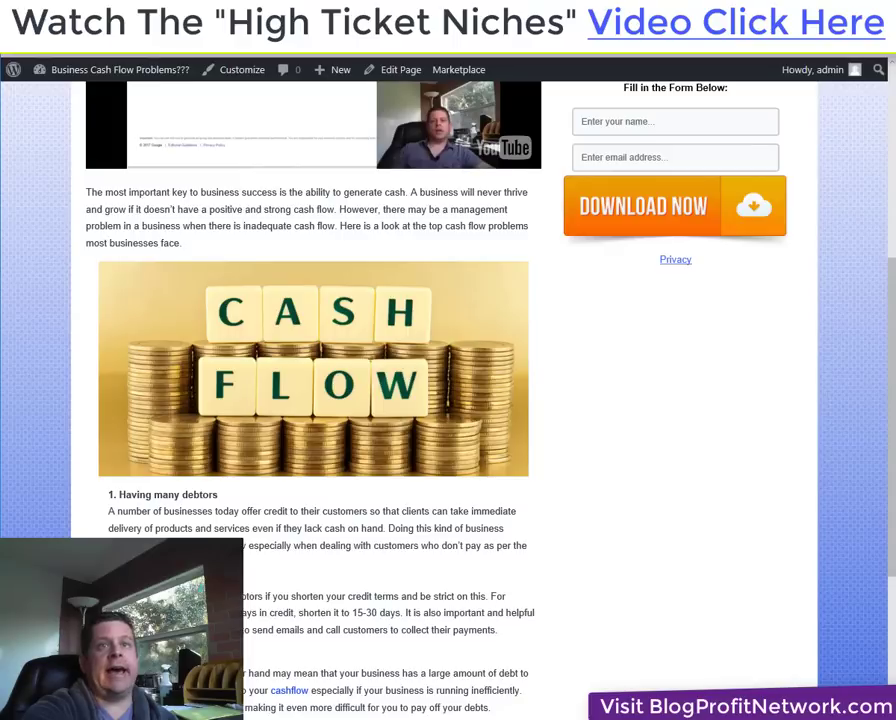
pyautogui.click(199, 46)
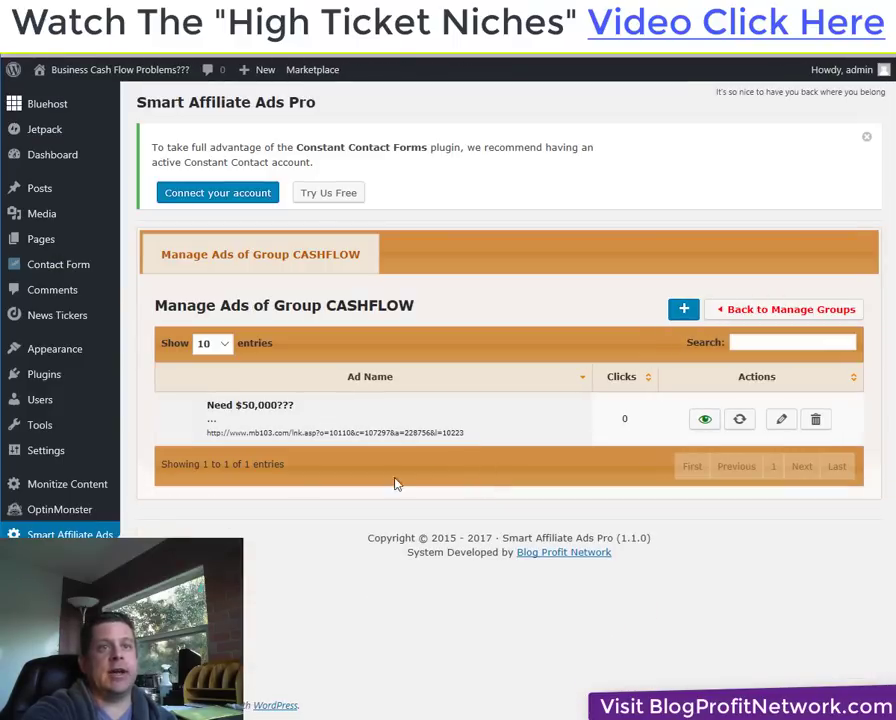
# Go to Appearance > Widgets, reloading past the 502 Bad Gateway error.
pyautogui.moveTo(116, 352)
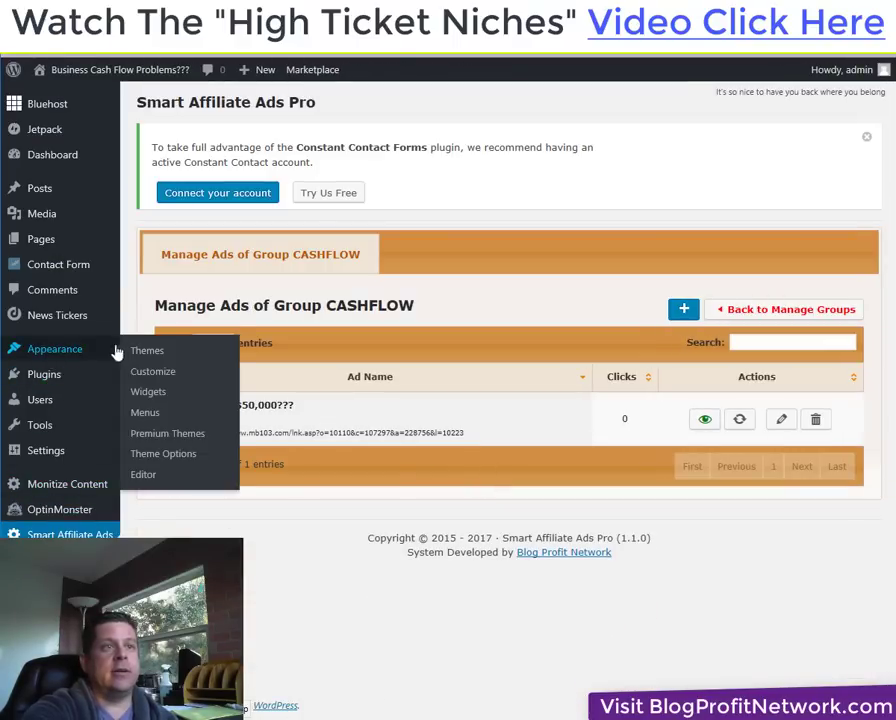
pyautogui.click(146, 392)
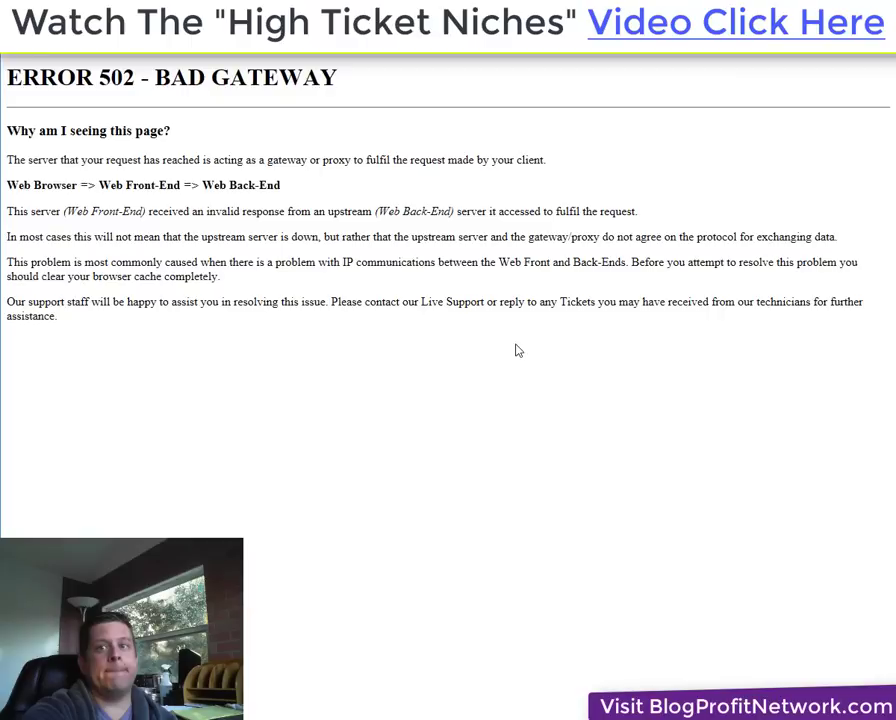
pyautogui.rightClick(242, 278)
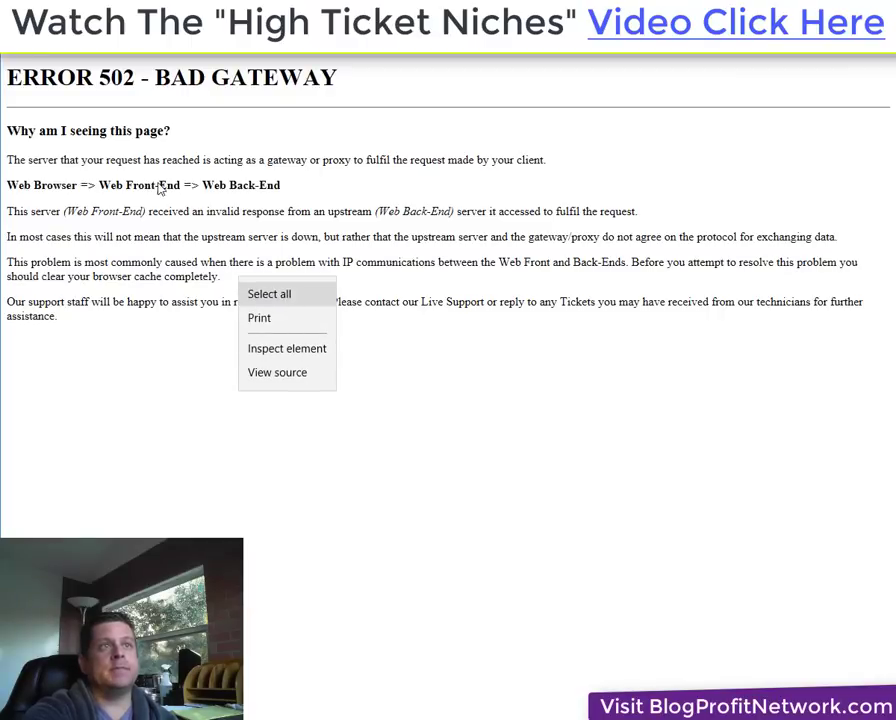
pyautogui.click(90, 52)
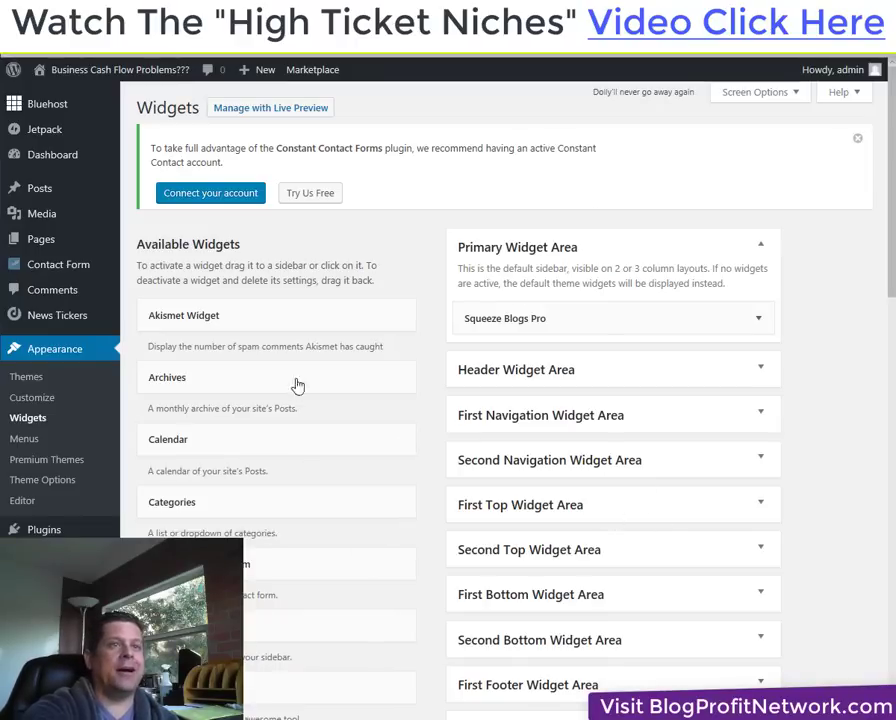
# Place the Smart Affiliate Ads Pro widget in the Primary Widget Area on All pages and save.
pyautogui.scroll(-1, 265, 580)
pyautogui.scroll(-6, 273, 595)
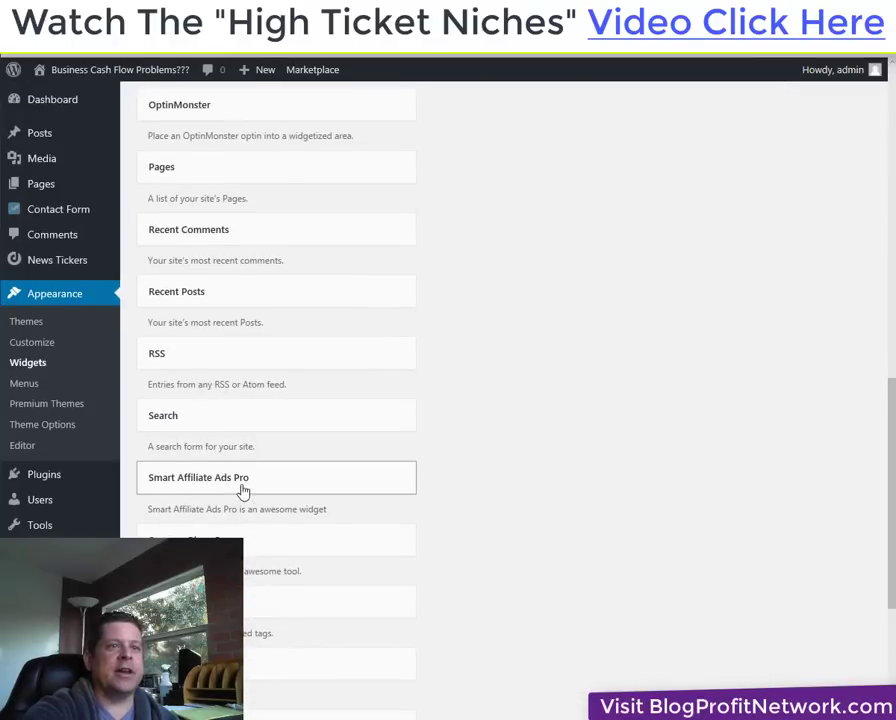
pyautogui.moveTo(296, 490); pyautogui.dragTo(532, 356)
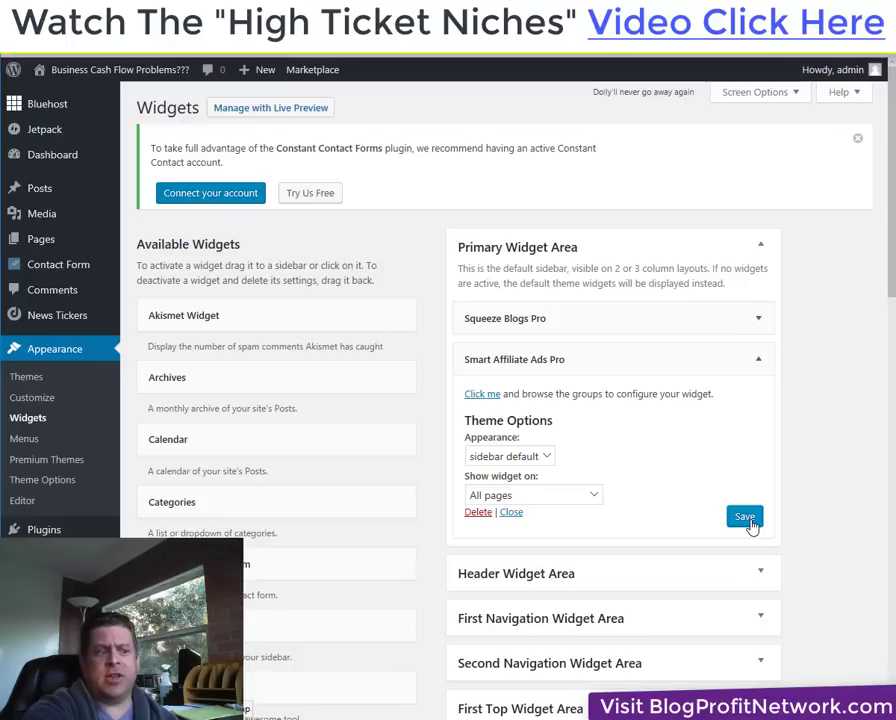
pyautogui.click(745, 518)
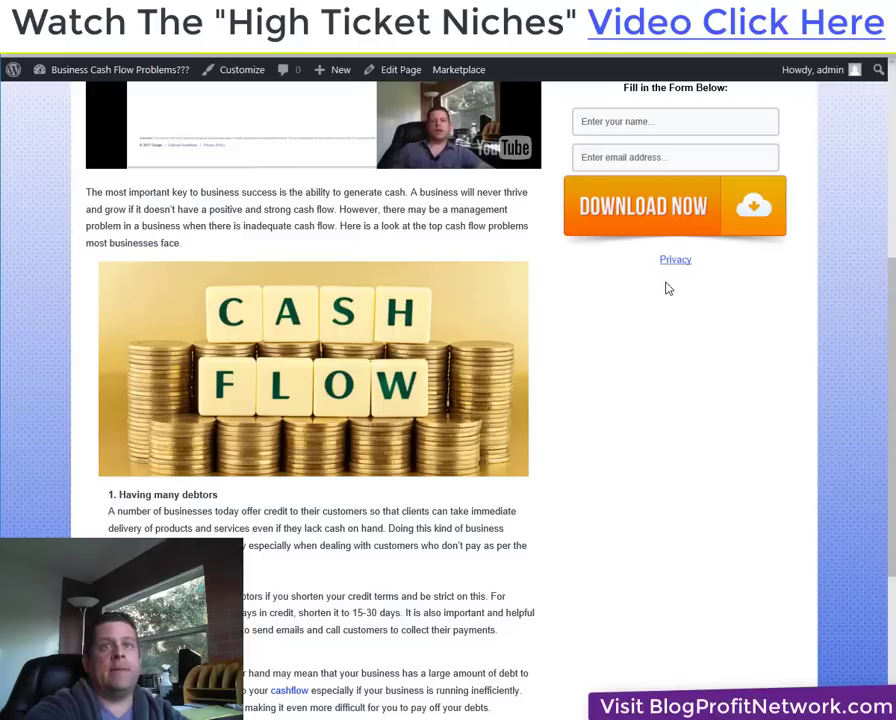
pyautogui.rightClick(666, 288)
# Refresh the live Cash Flow Problems post and scroll to check the new sidebar ad.
pyautogui.press('Escape')
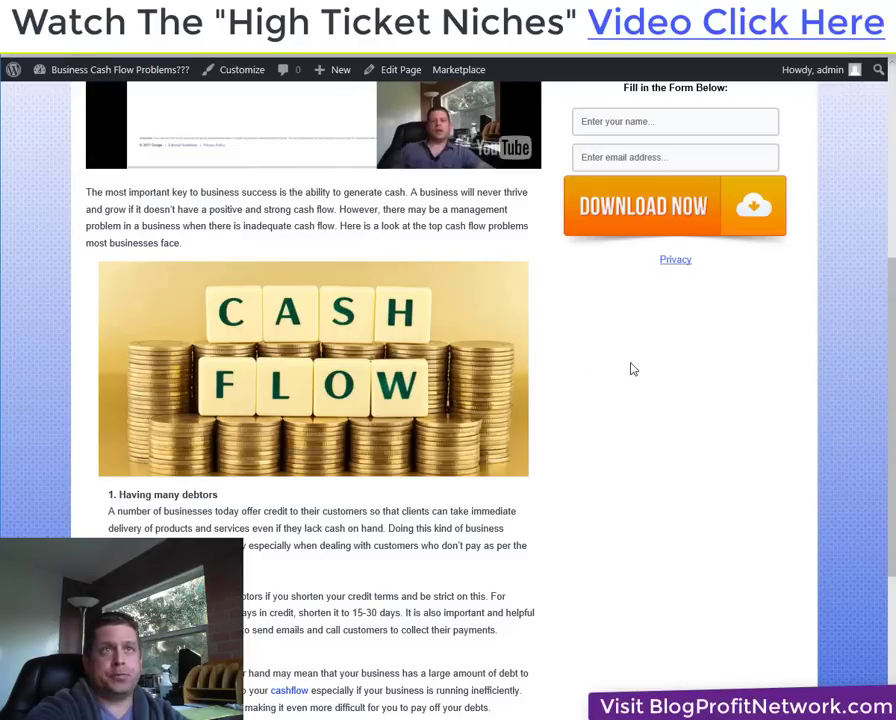
pyautogui.press('F5')
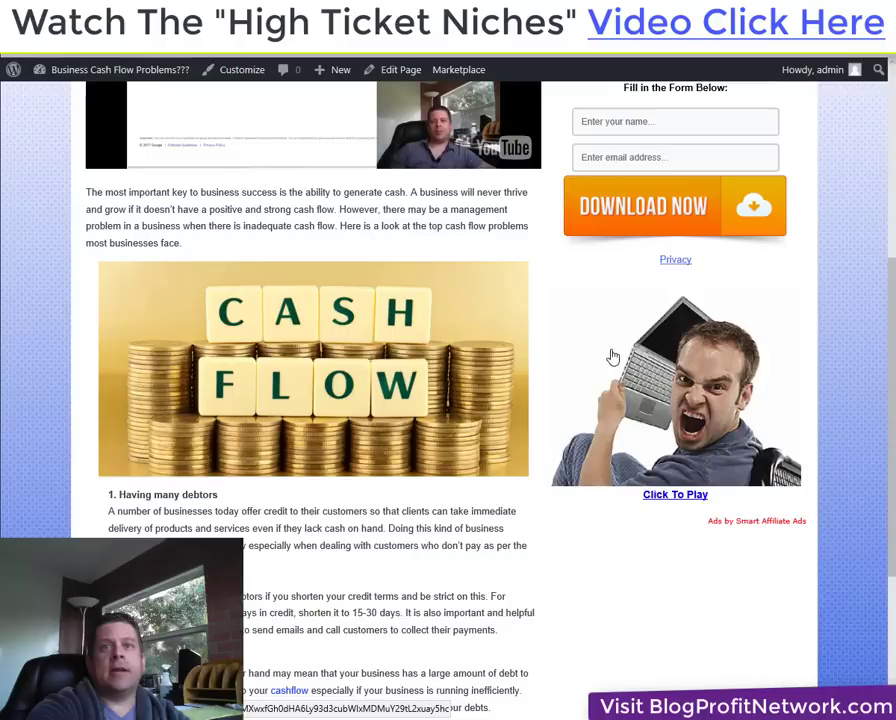
pyautogui.scroll(2, 725, 453)
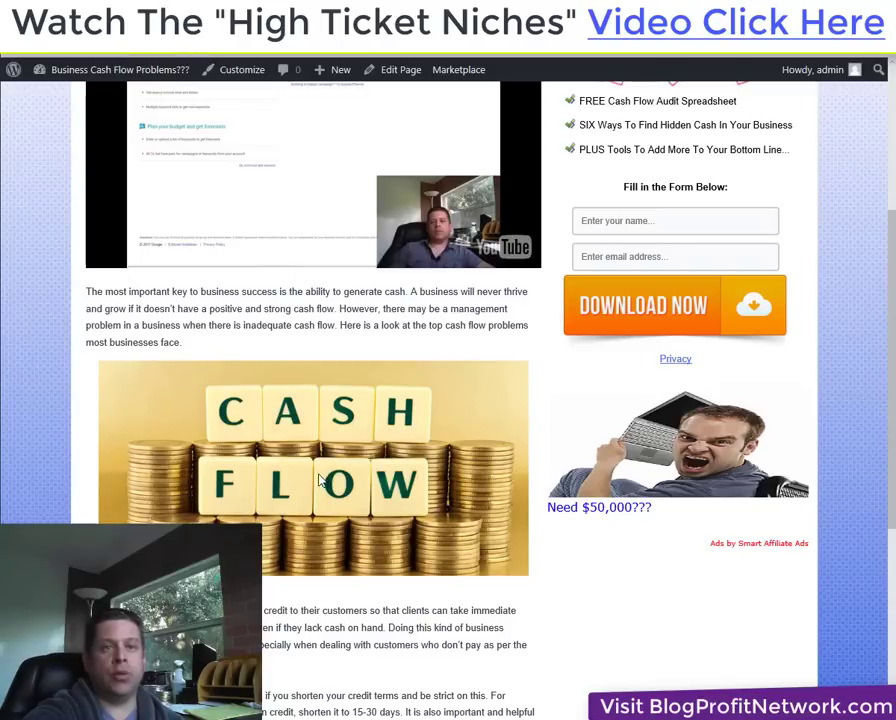
pyautogui.scroll(3, 380, 525)
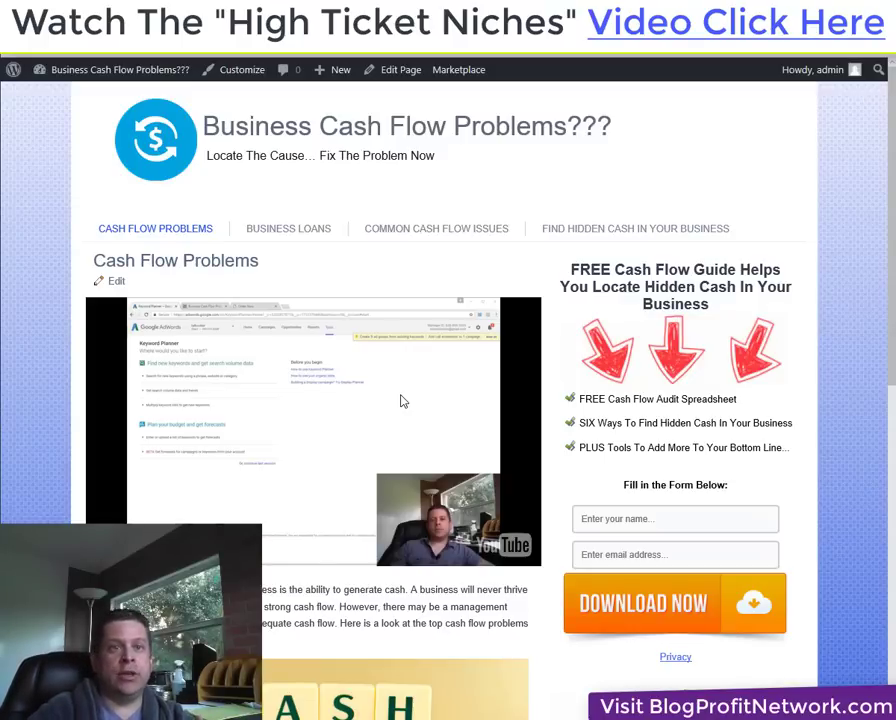
pyautogui.scroll(-2, 651, 637)
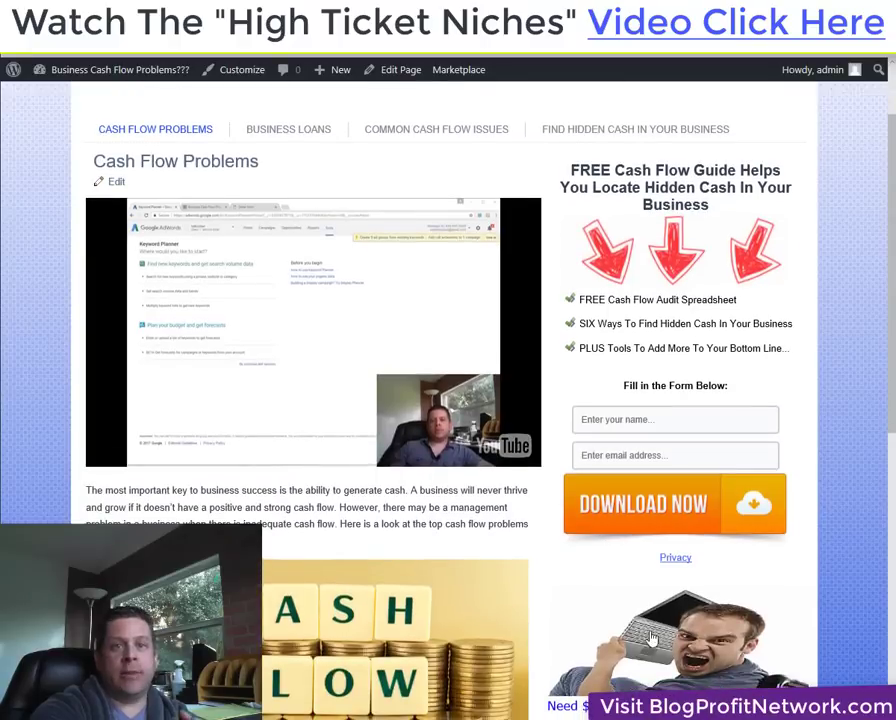
pyautogui.scroll(2, 651, 620)
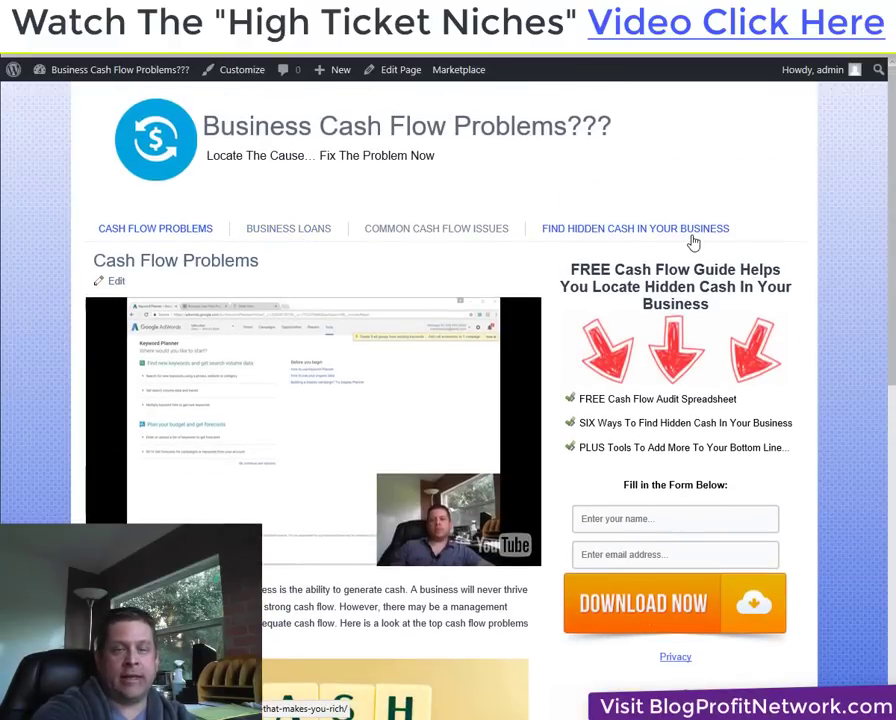
pyautogui.scroll(-2, 645, 412)
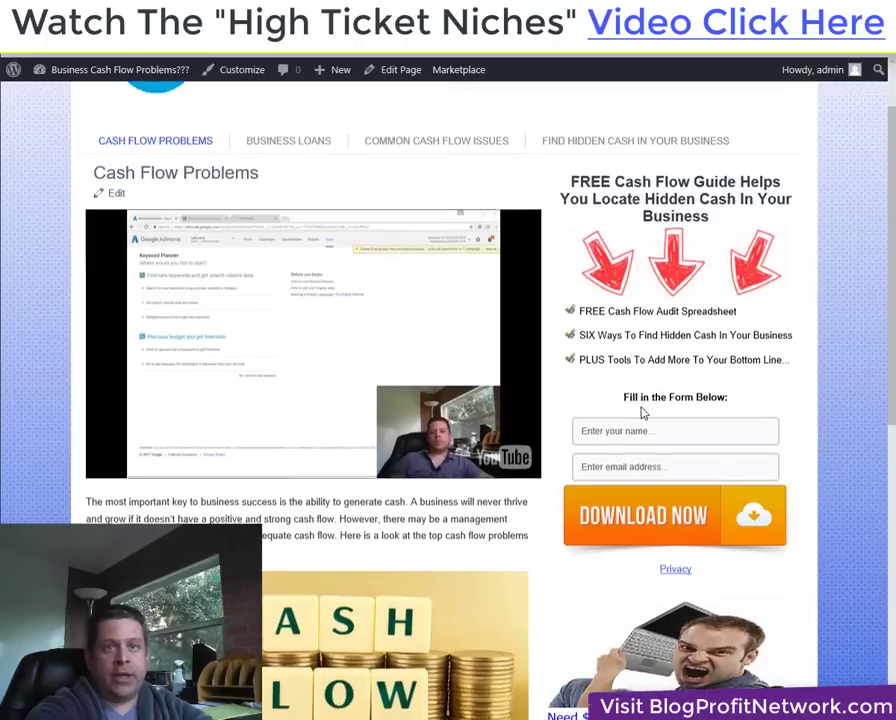
pyautogui.scroll(-1, 645, 412)
# Submit the optin form with a test name and e-mail, reaching the thank you post.
pyautogui.click(675, 412)
pyautogui.write('asdasd')
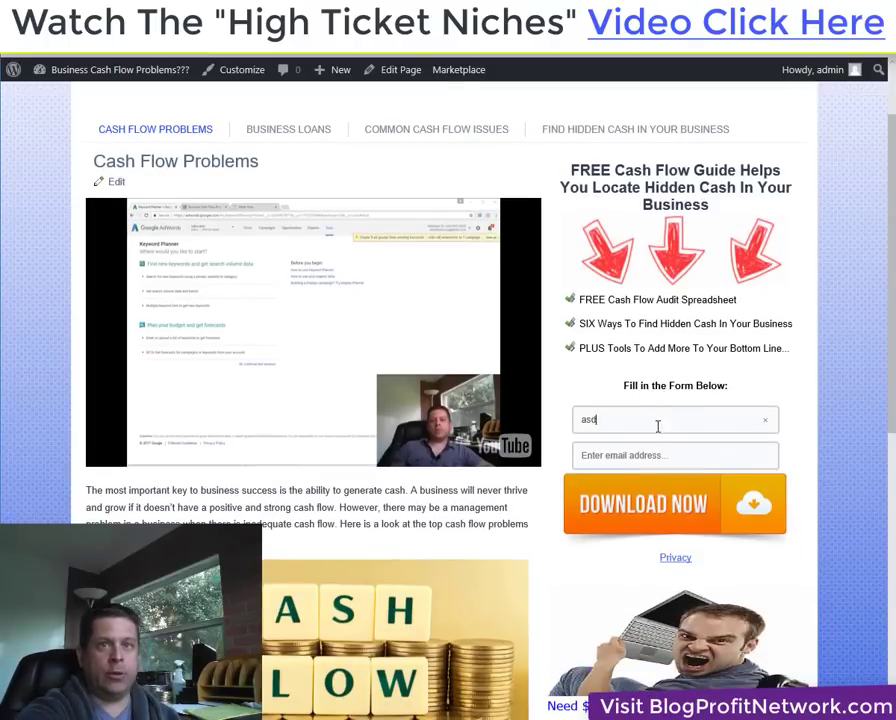
pyautogui.click(686, 456)
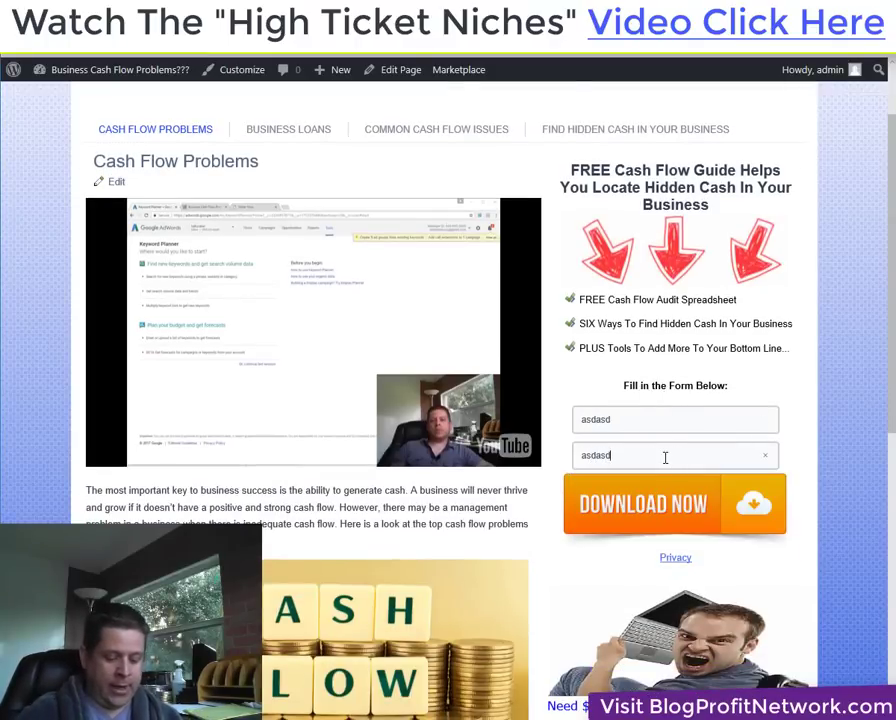
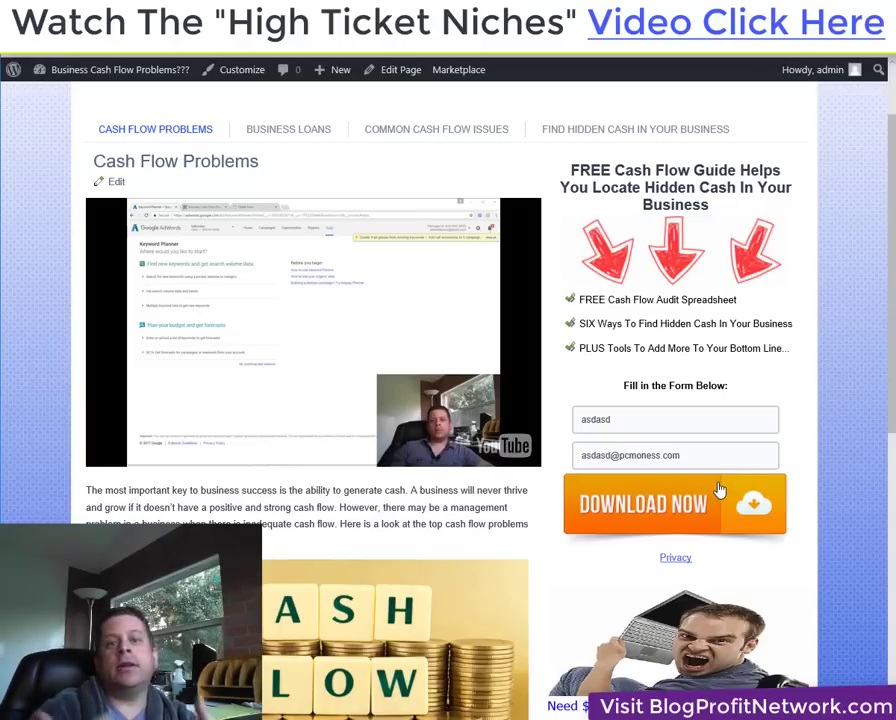
pyautogui.click(718, 489)
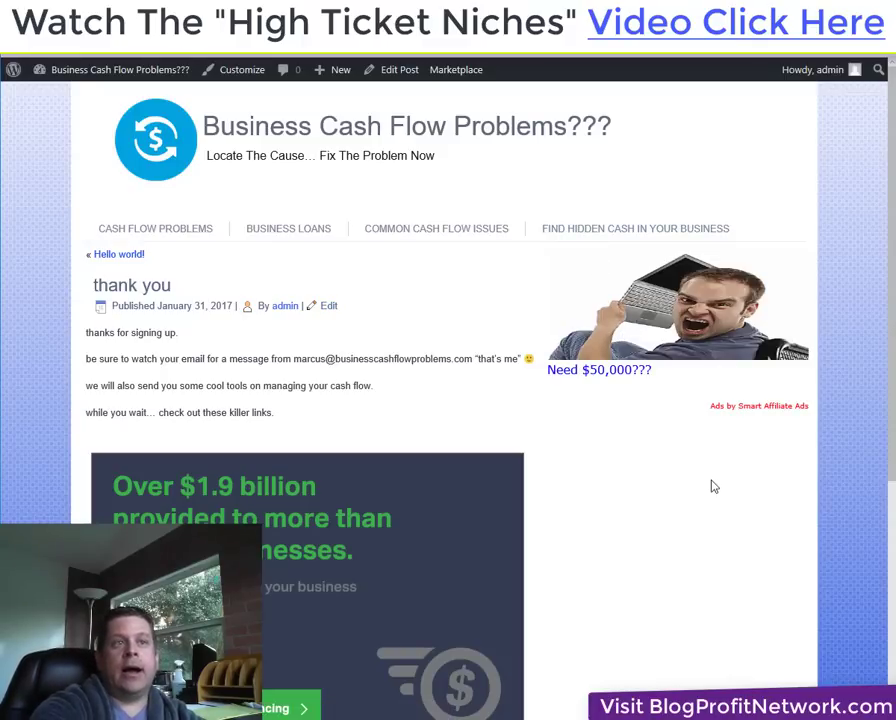
pyautogui.scroll(-3, 730, 523)
pyautogui.scroll(3, 730, 523)
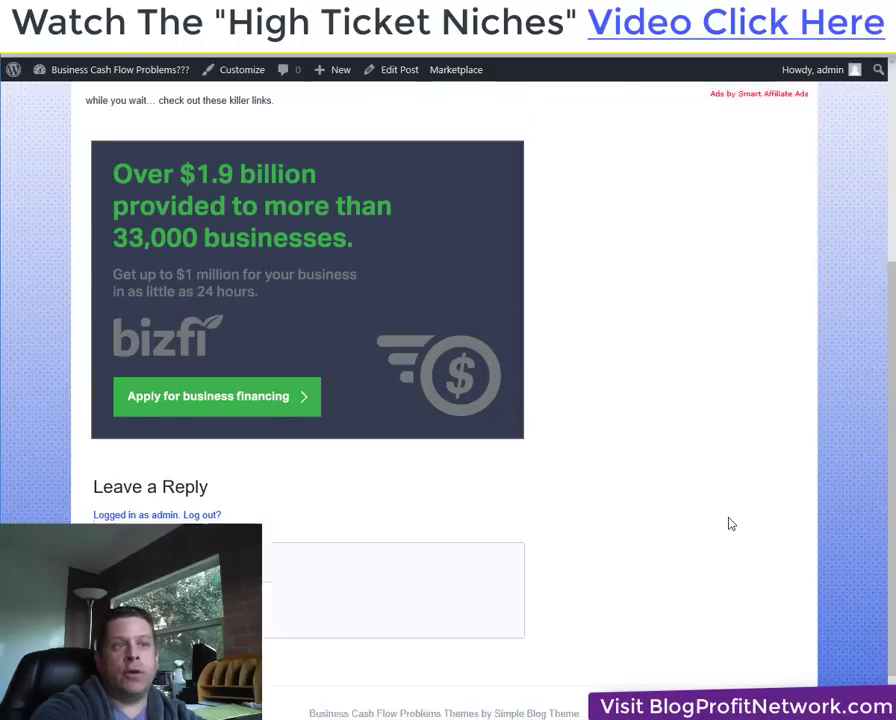